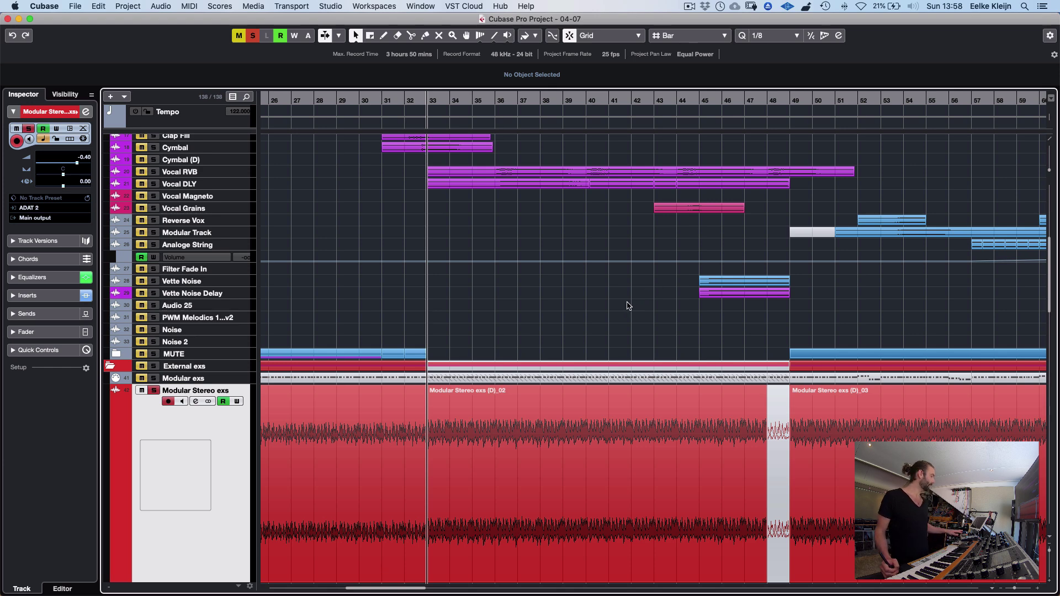
Bypass all inserts on the Modular Stereo exs channel and play the project from bar 49
key("e")
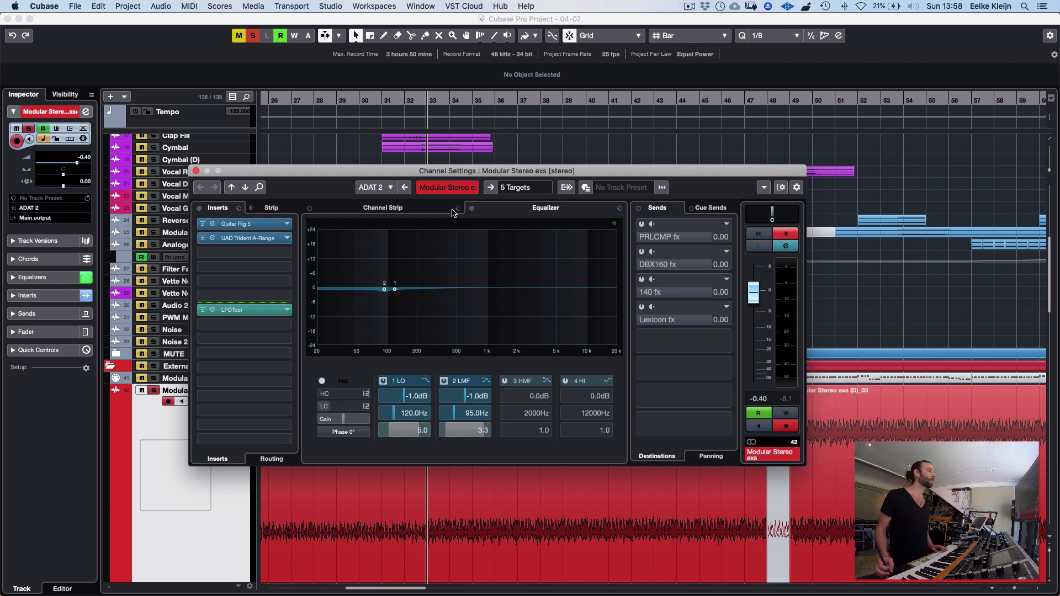
left_click(202, 209)
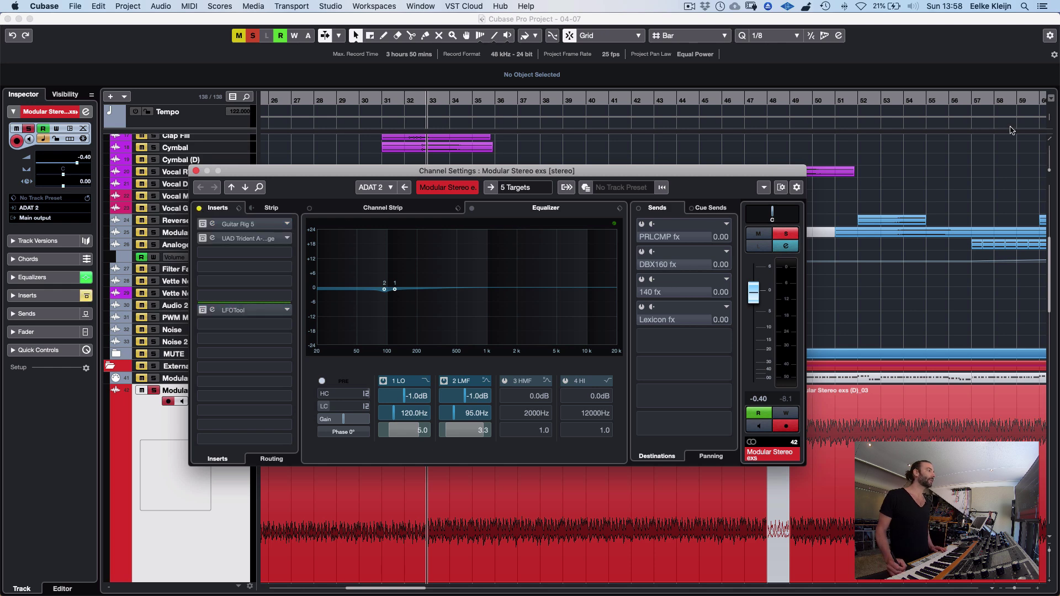
left_click(789, 104)
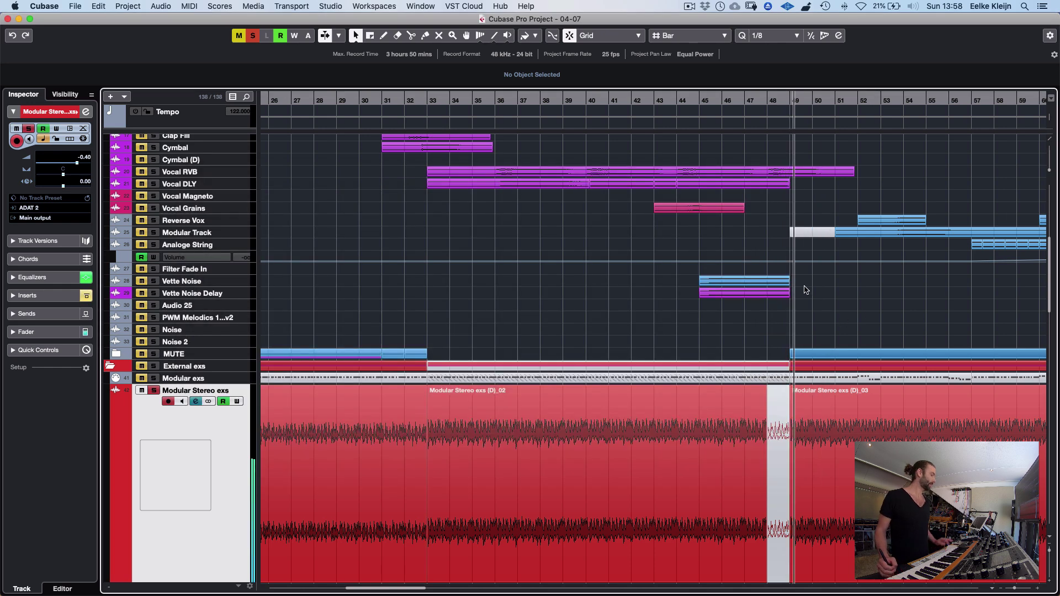
key("e")
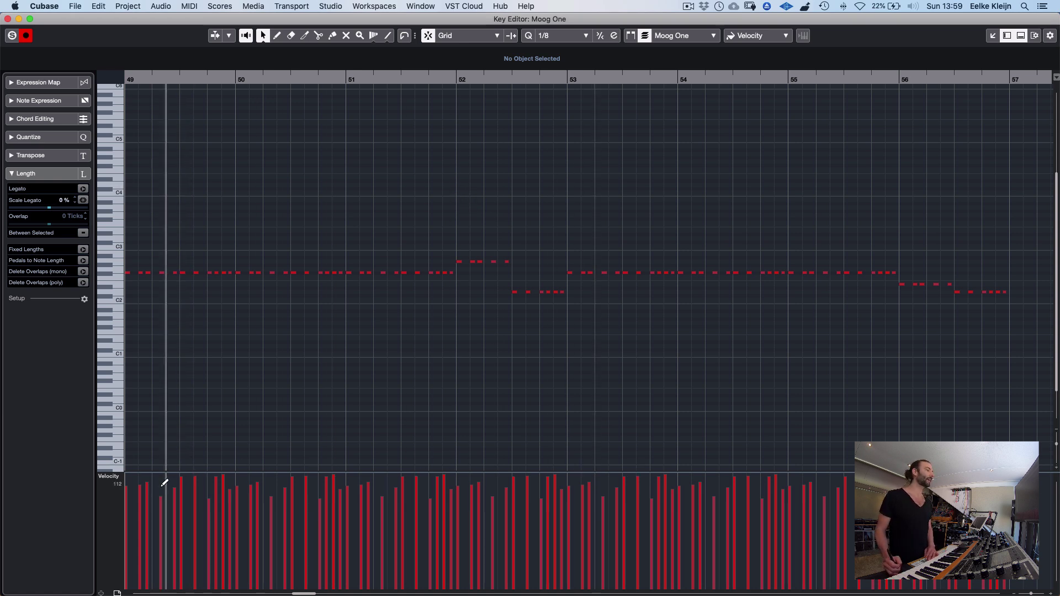
Raise the velocities of all notes in the Moog One part to maximum and close the key editor
mouse_move(147, 475)
left_mouse_down()
mouse_move(859, 416)
mouse_move(726, 385)
mouse_move(126, 376)
left_mouse_up()
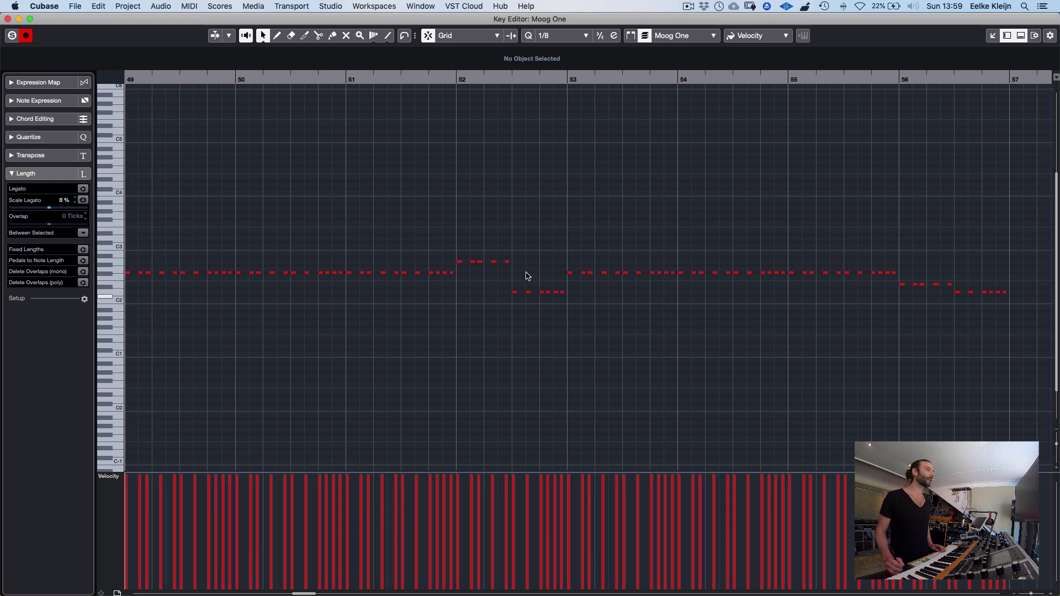
key("Escape")
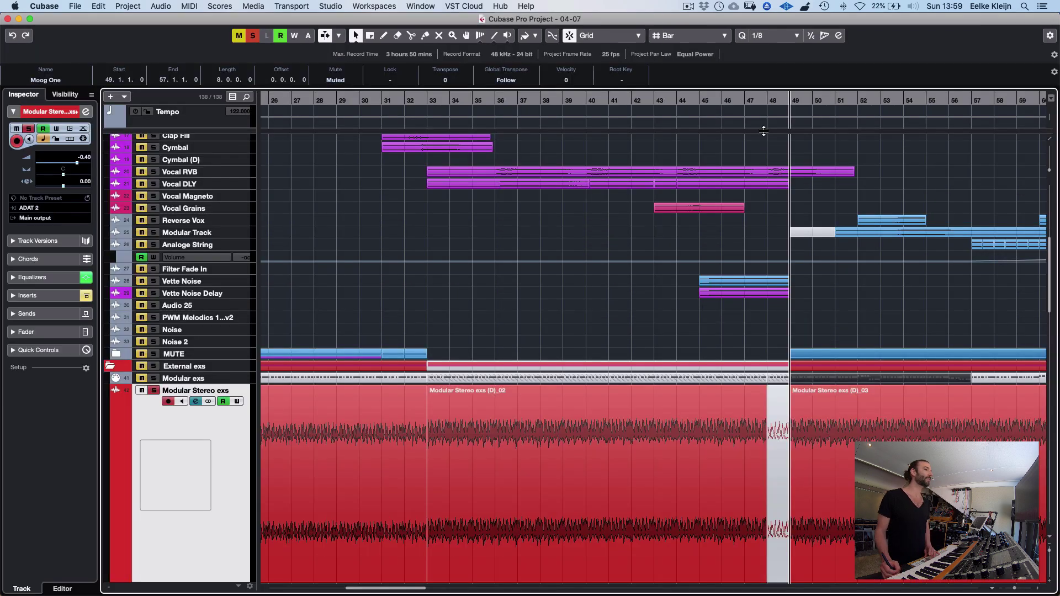
Reactivate only the LFOTool insert on the Modular Stereo exs channel and open its editor
key("e")
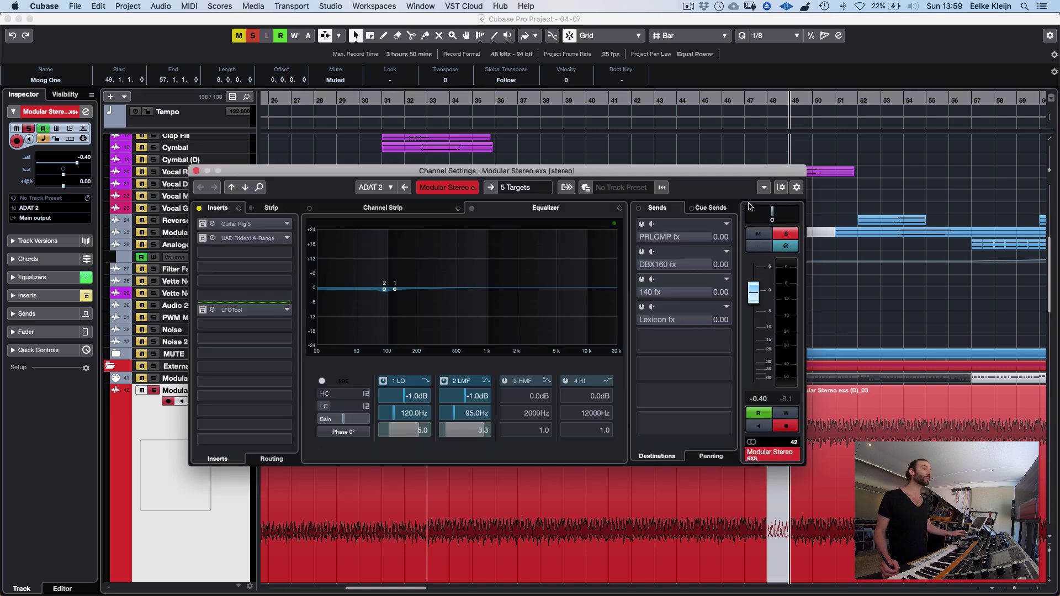
left_click(203, 313)
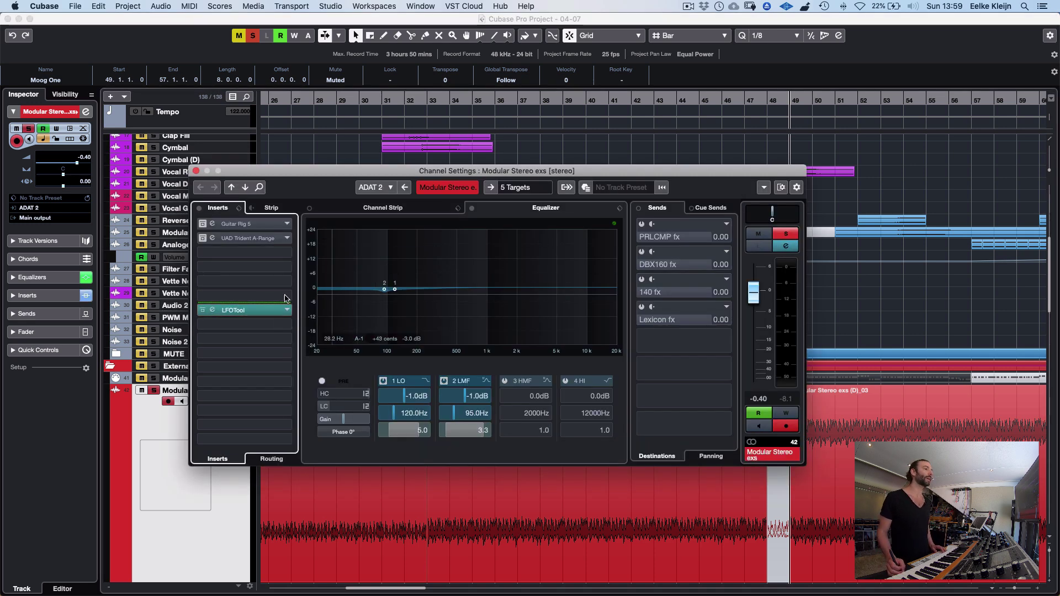
left_click(213, 312)
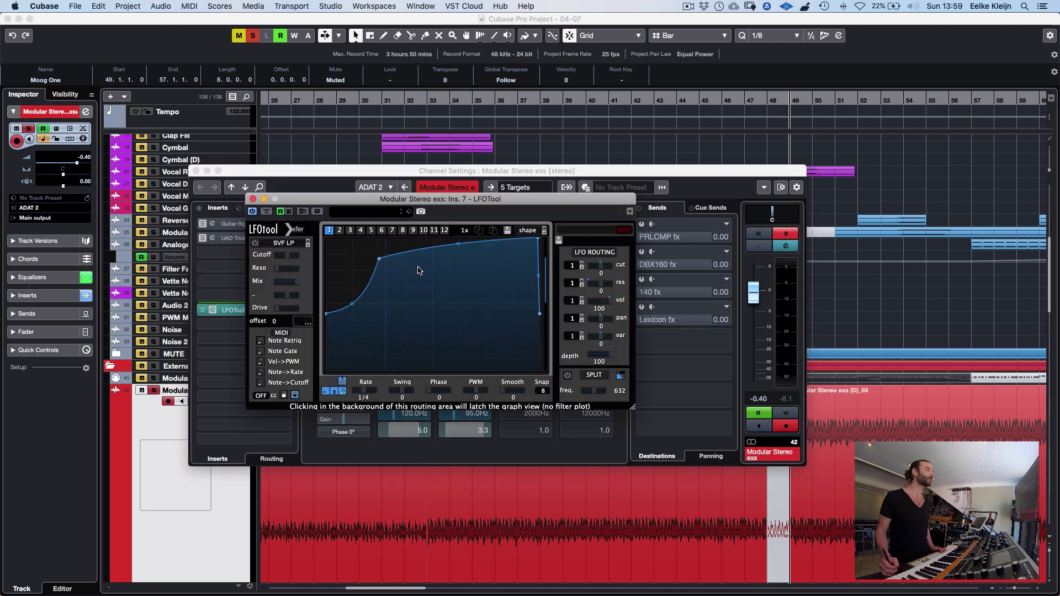
Adjust the height of the starting point of LFOTool's volume curve and close the plug-in
key("space")
mouse_move(602, 301)
left_mouse_down()
mouse_move(603, 431)
mouse_move(604, 299)
left_mouse_up()
mouse_move(327, 313)
left_mouse_down()
mouse_move(328, 382)
mouse_move(327, 305)
left_mouse_up()
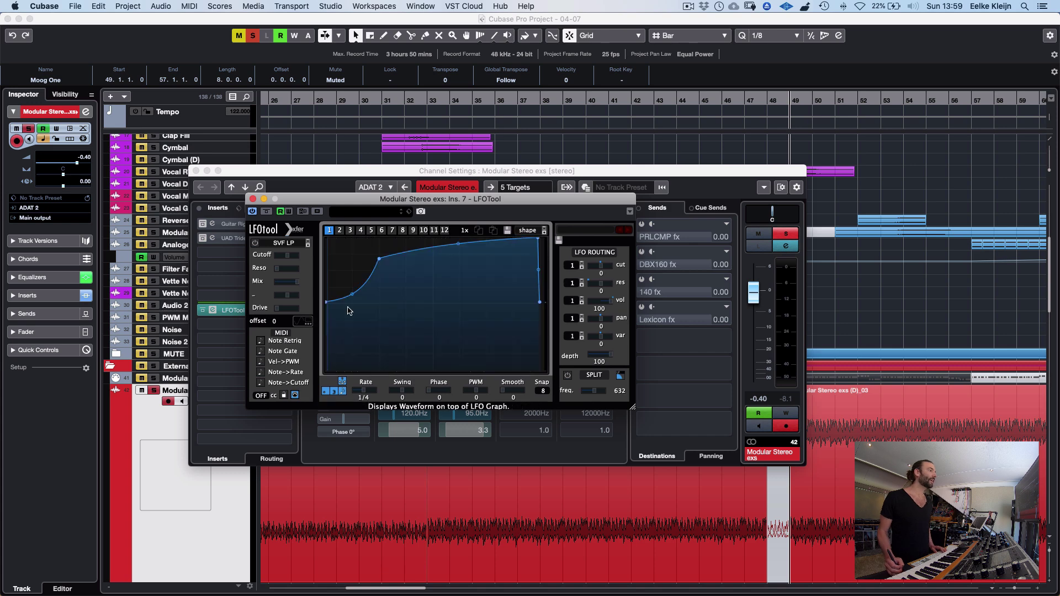
left_click_drag(327, 305, 327, 318)
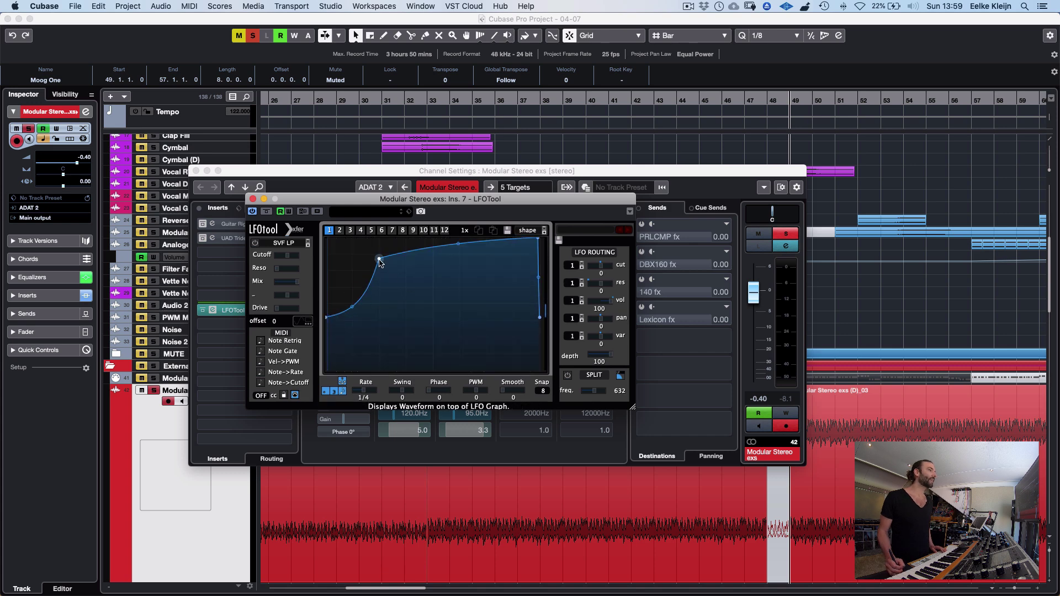
left_click_drag(248, 198, 250, 197)
left_click(255, 198)
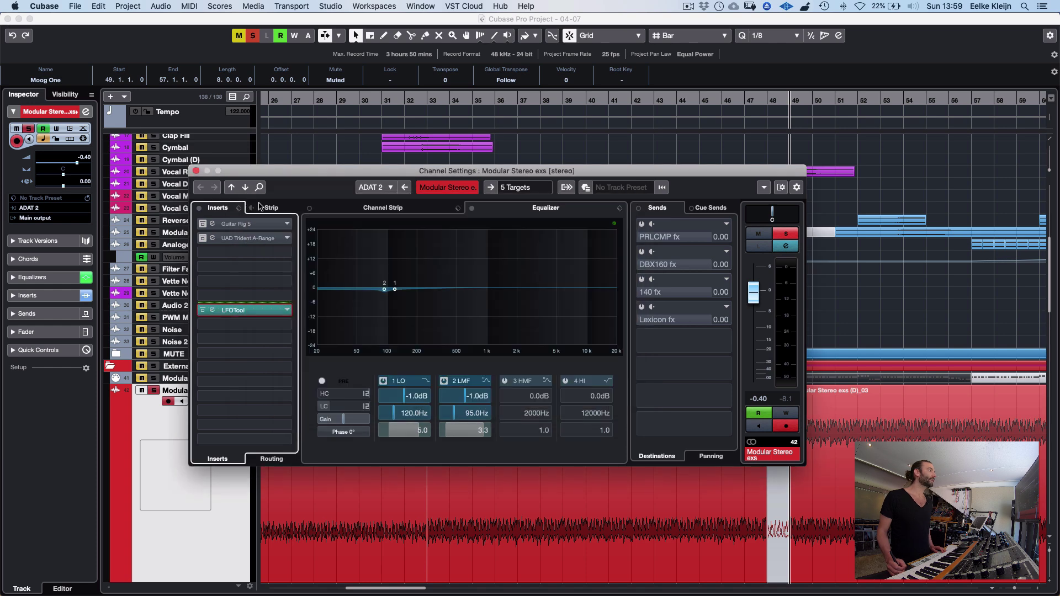
Reactivate the Guitar Rig 5 insert, audition its Traktor's 12 Delay, and close the plug-in
left_click(215, 226)
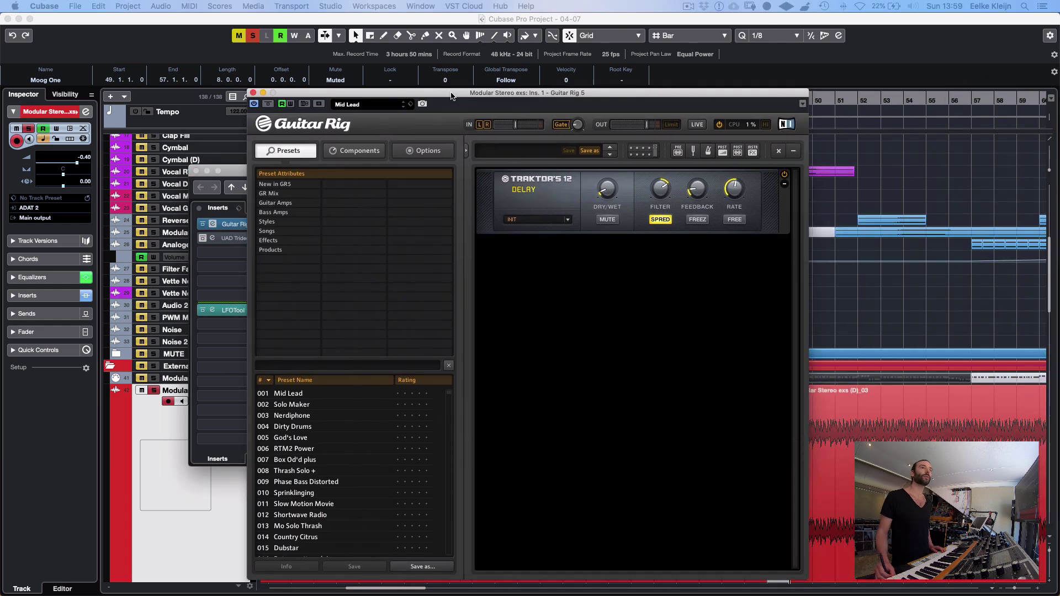
left_click_drag(480, 112, 342, 83)
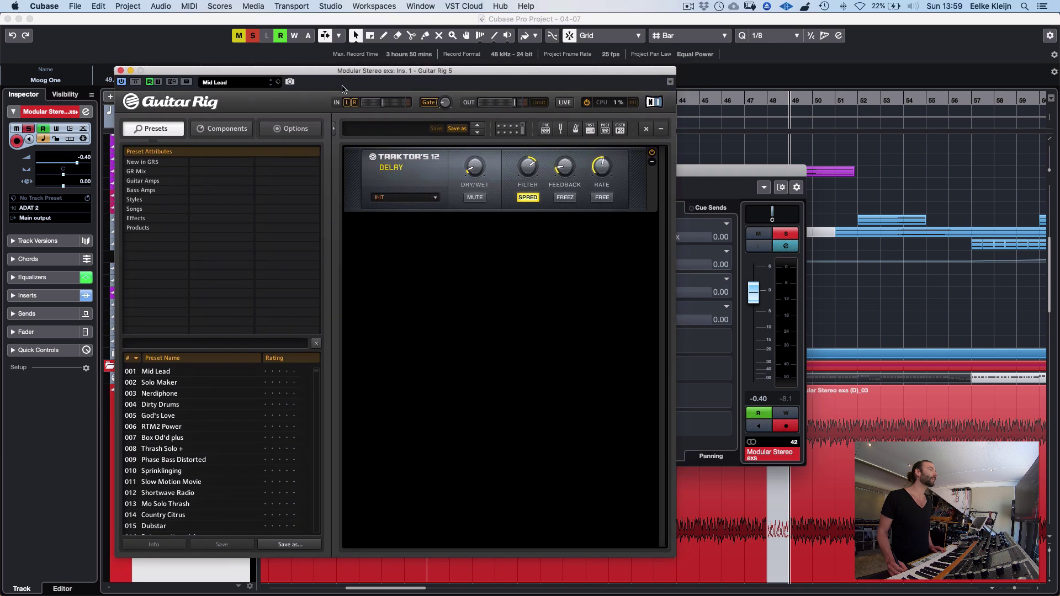
mouse_move(476, 173)
left_click_drag(476, 172, 473, 167)
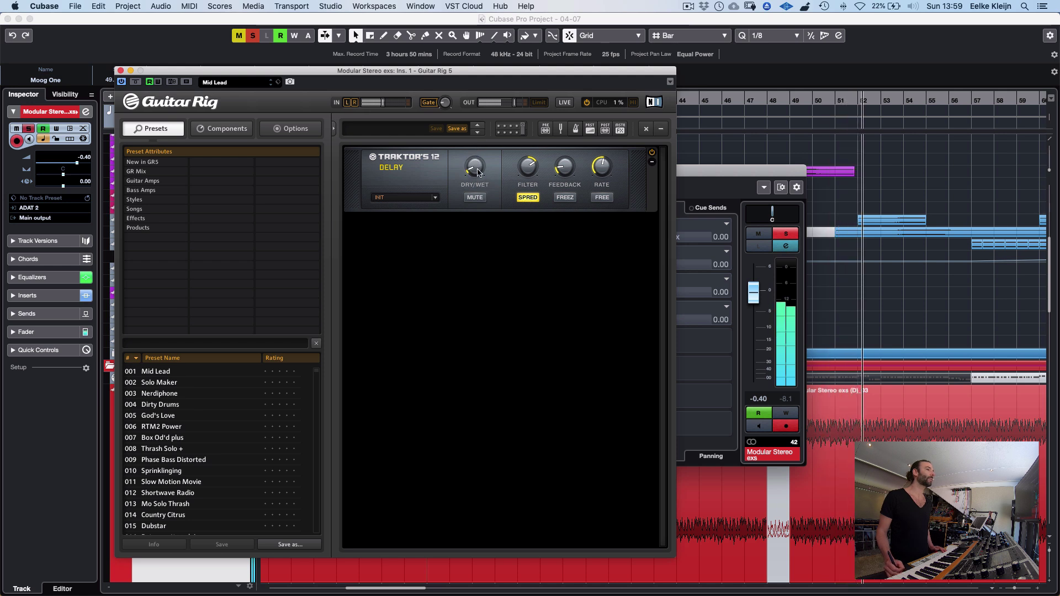
left_click(121, 71)
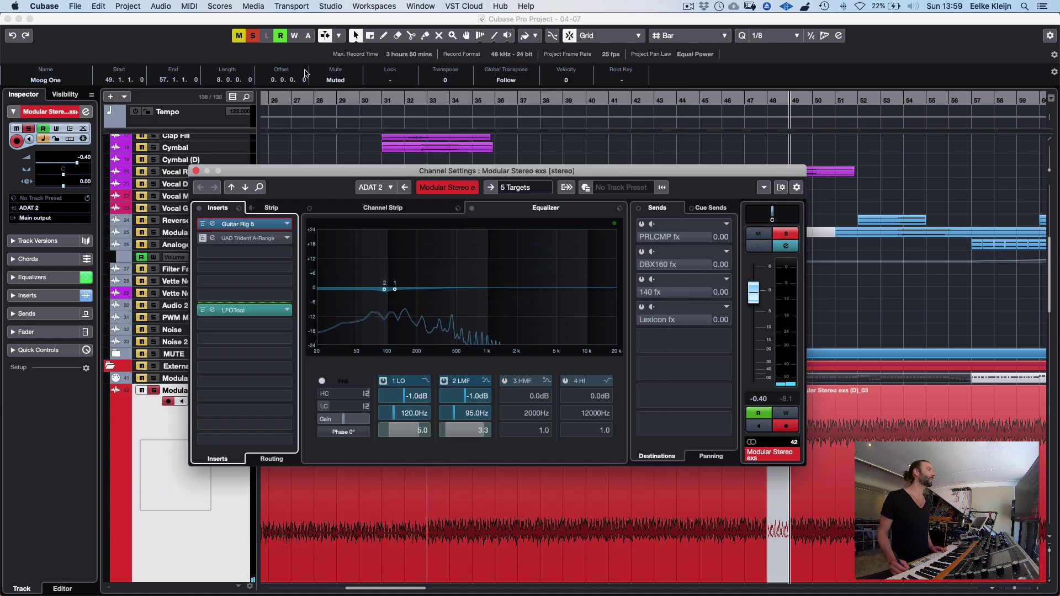
Reactivate the UAD Trident A-Range insert, inspect its EQ settings, and close the plug-in and channel settings
left_click(202, 239)
left_click(214, 240)
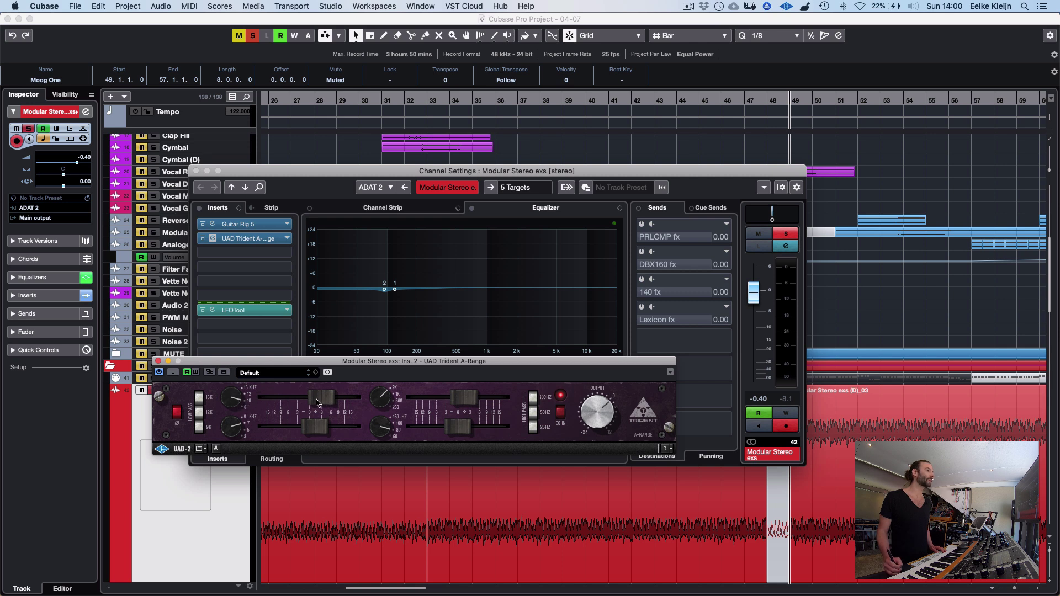
left_click(158, 363)
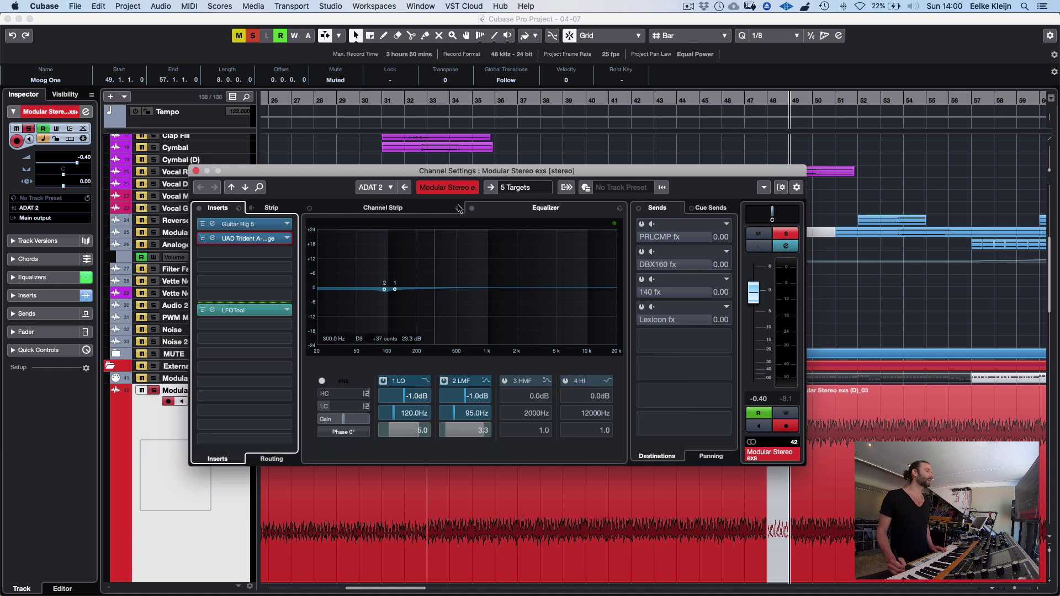
left_click(197, 172)
Examine how the Modular Stereo exs recordings are laid out across the whole arrangement
left_click(889, 307)
key("g")
key("g")
key("g")
key("g")
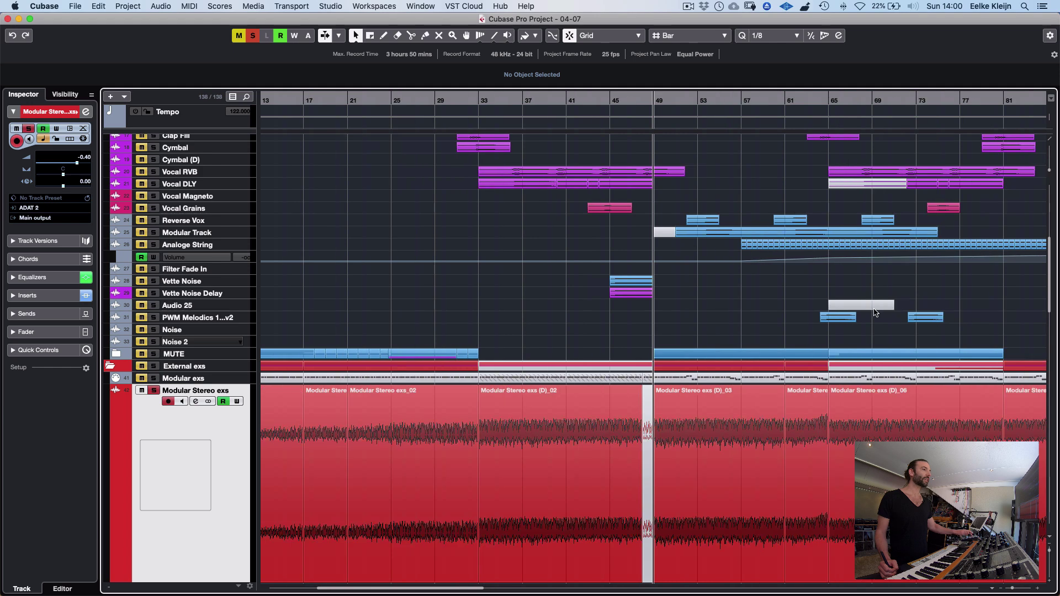
scroll(937, 308, "right", 3)
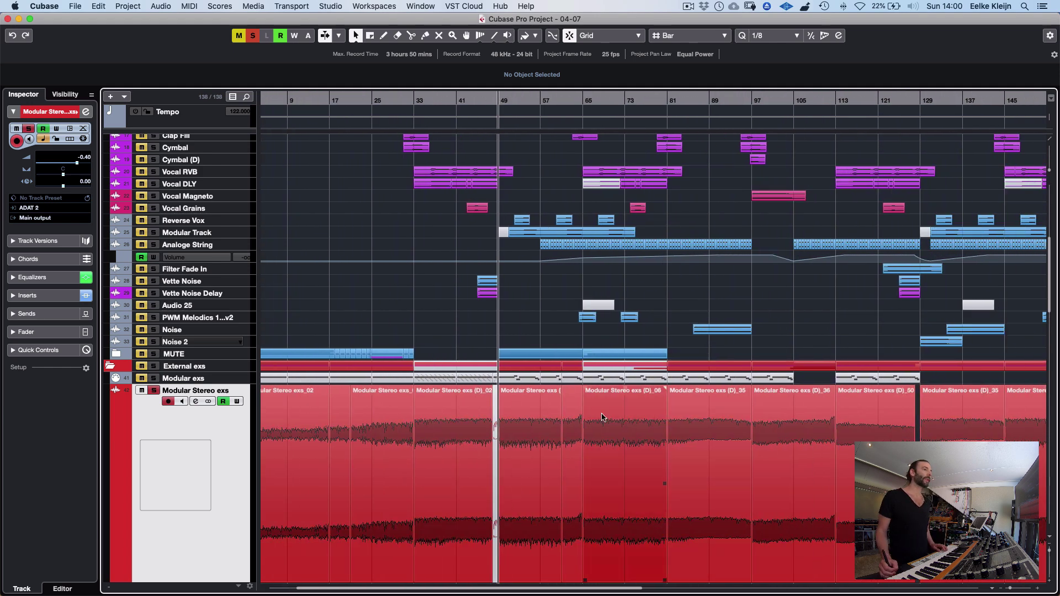
scroll(507, 448, "right", 15)
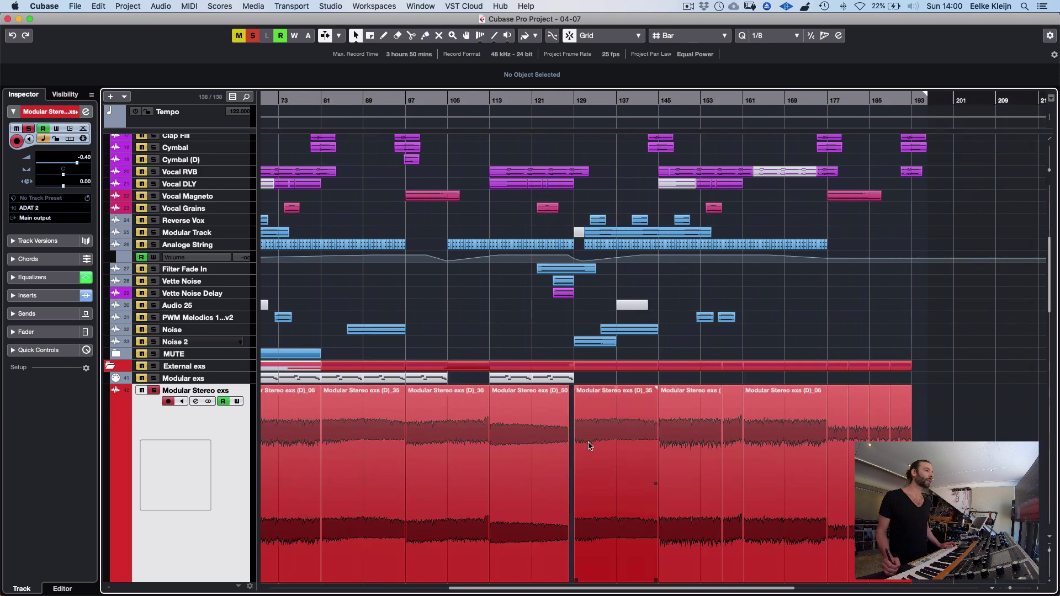
scroll(657, 440, "left", 18)
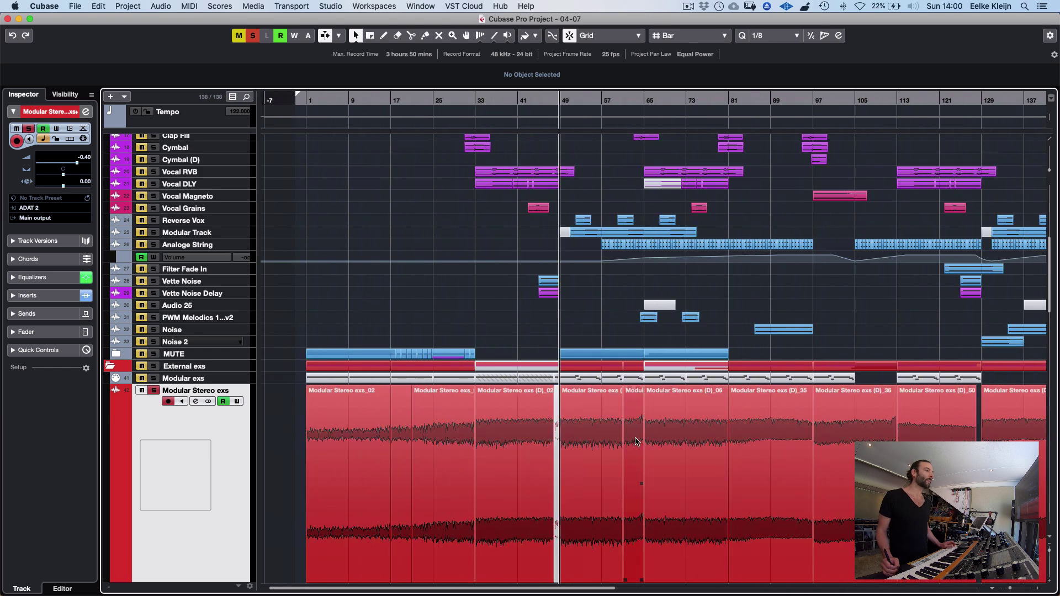
scroll(883, 327, "right", 1)
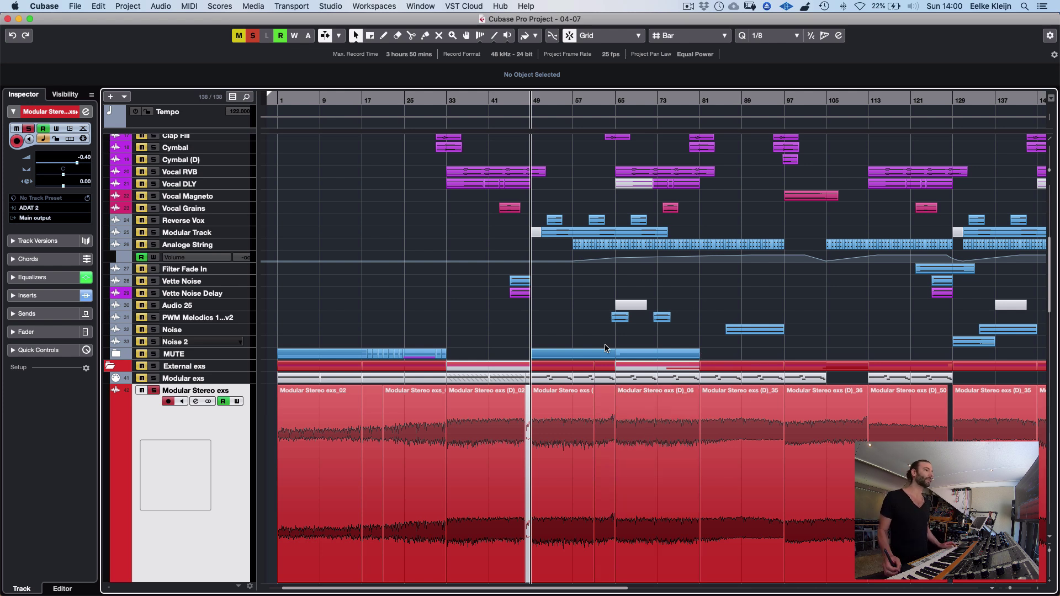
scroll(630, 439, "right", 3)
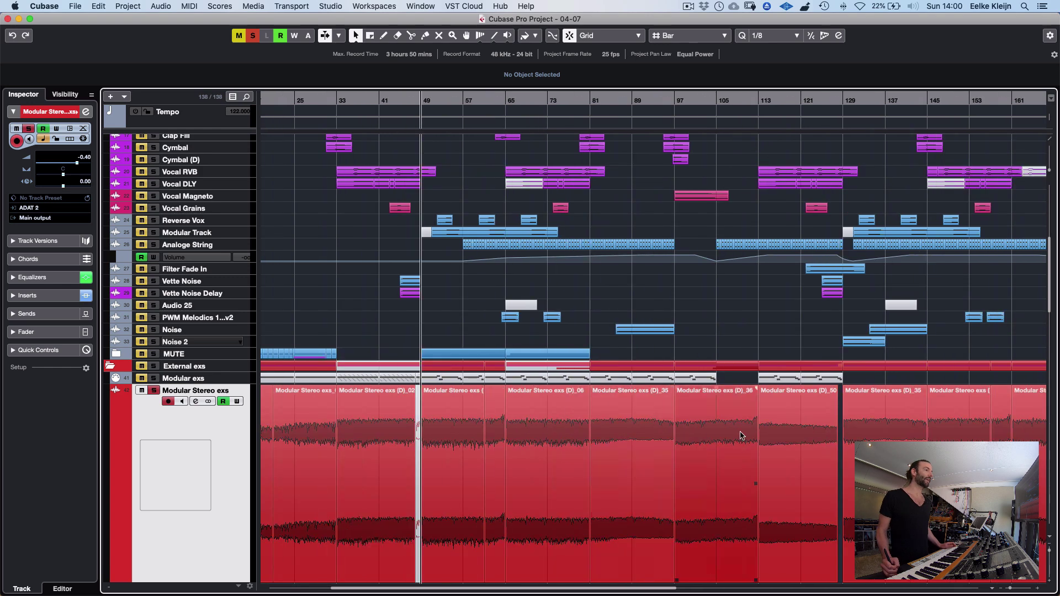
scroll(709, 435, "right", 2)
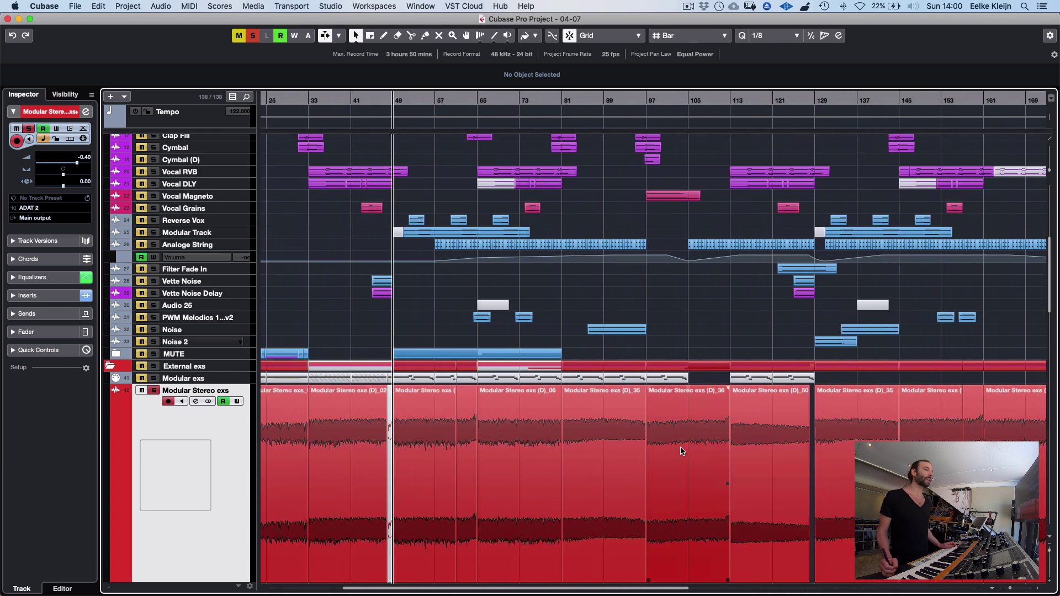
scroll(697, 450, "left", 5)
Play the Modular Stereo exs track from bar 60 across the clip change at bar 61
left_click_drag(610, 105, 675, 160)
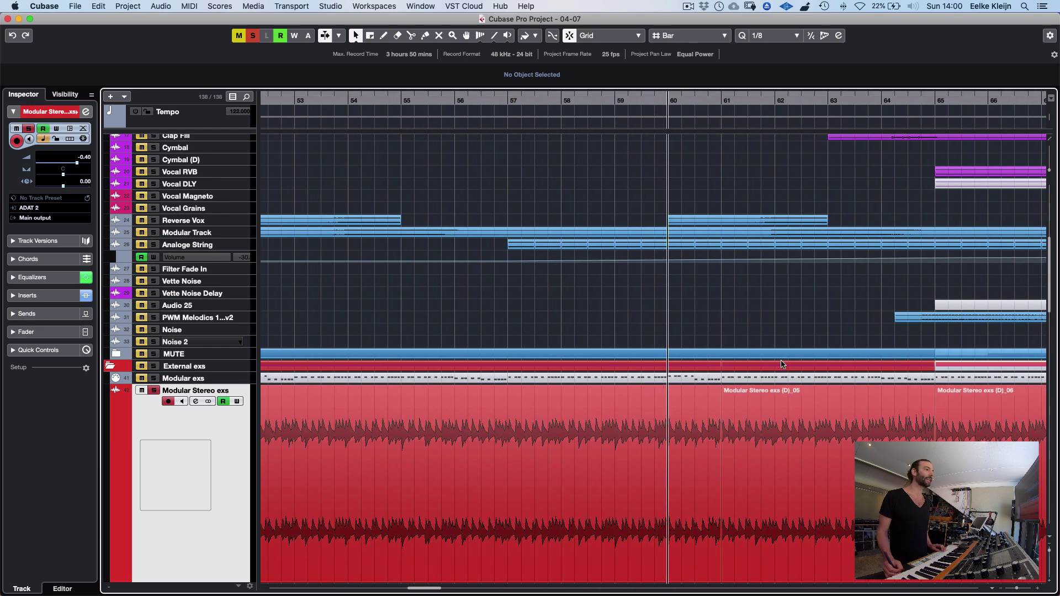
key("space")
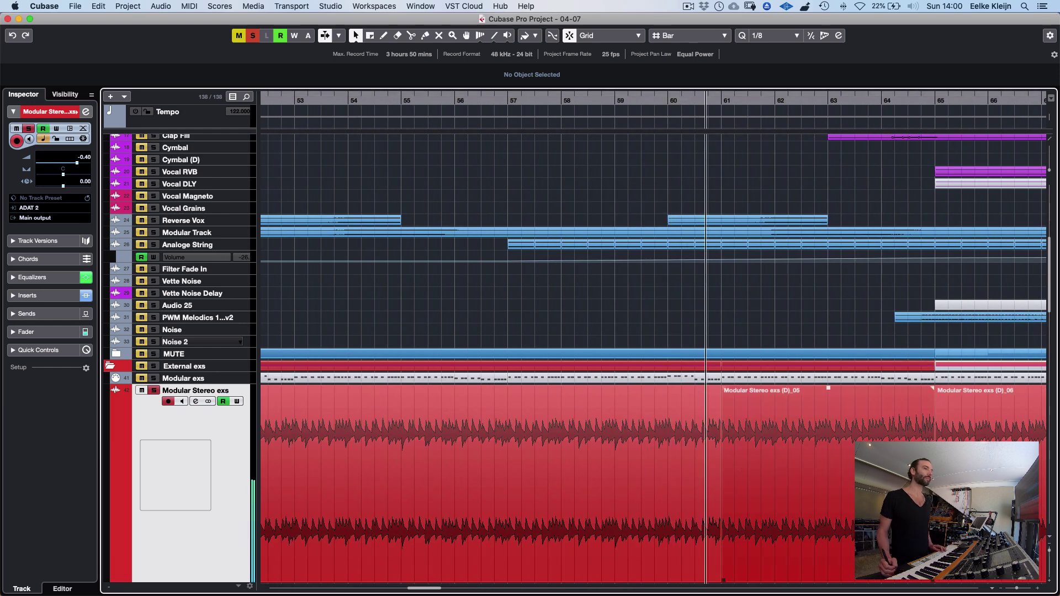
scroll(975, 331, "right", 1)
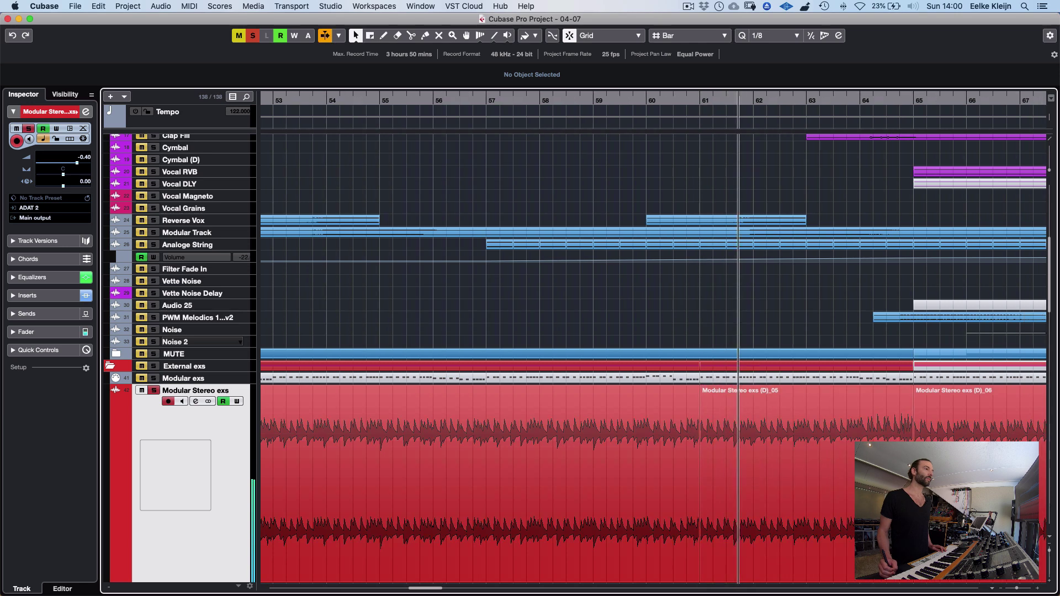
scroll(874, 359, "right", 3)
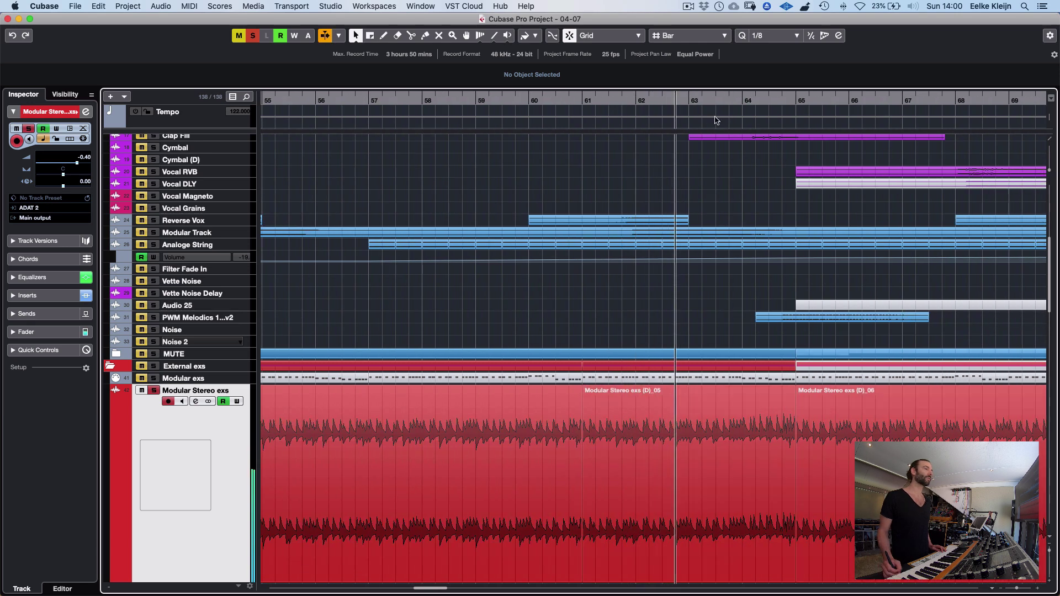
Set the grid type to Beat and audition the Modular Stereo exs track from bar 64
double_click(745, 99)
left_click(669, 38)
left_click(797, 271)
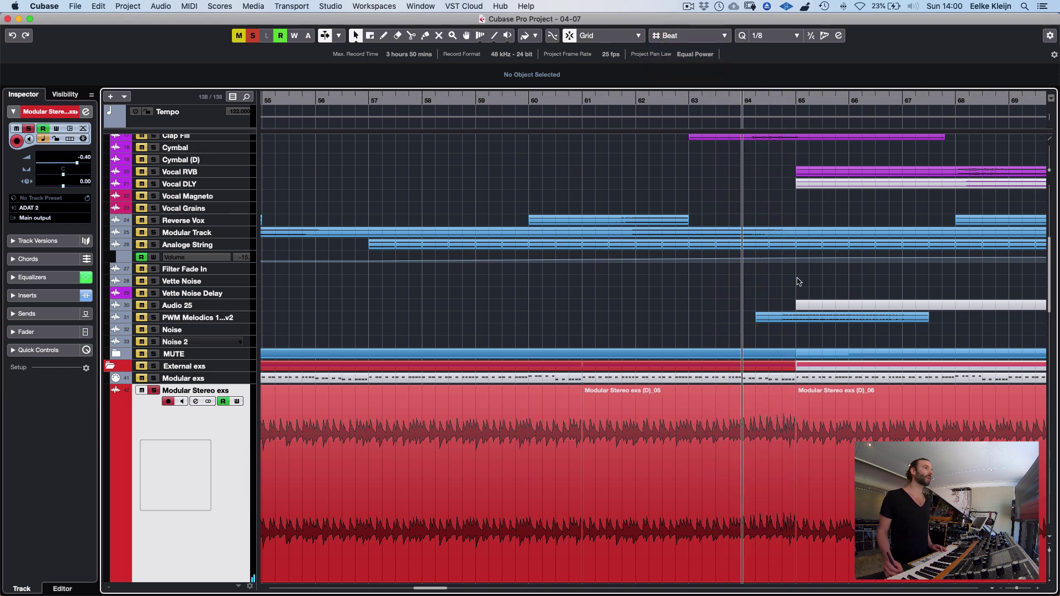
key("space")
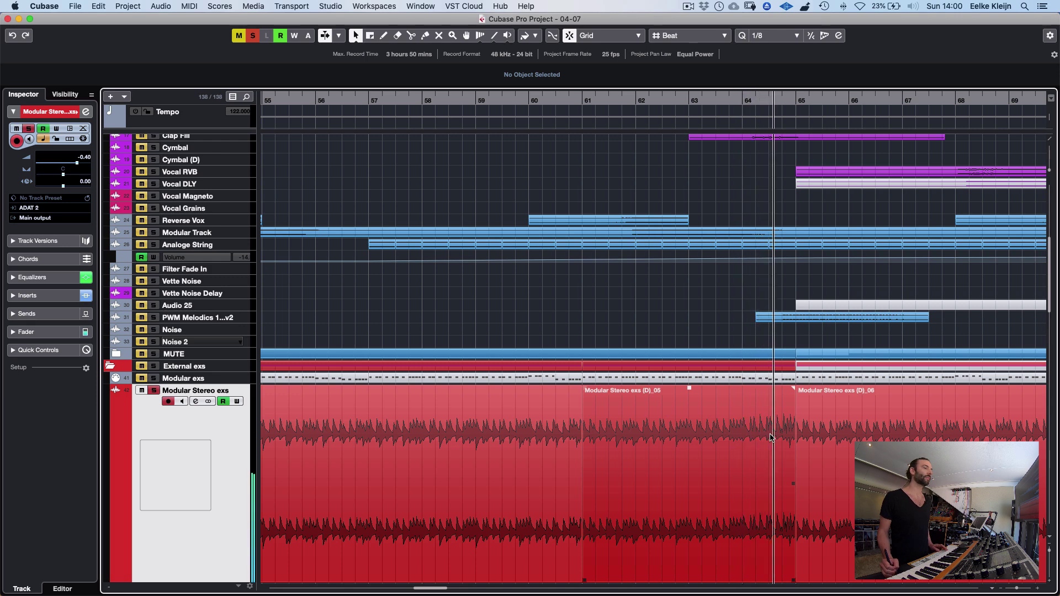
key("space")
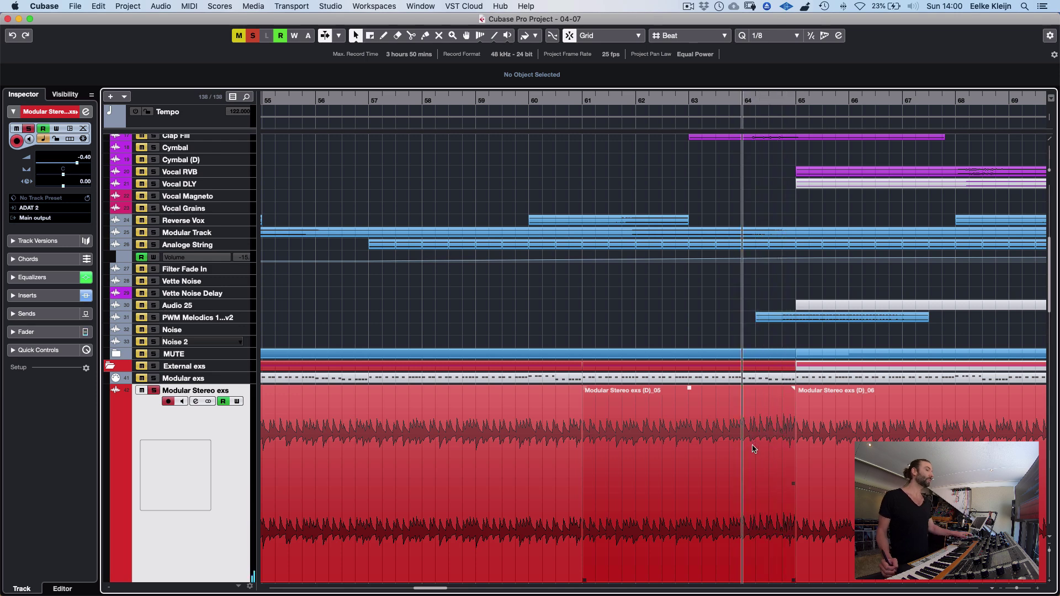
Examine the Modular Stereo exs clips in the second half of the arrangement, past bar 65
key("g")
key("g")
key("g")
key("g")
key("g")
key("g")
key("g")
key("g")
key("g")
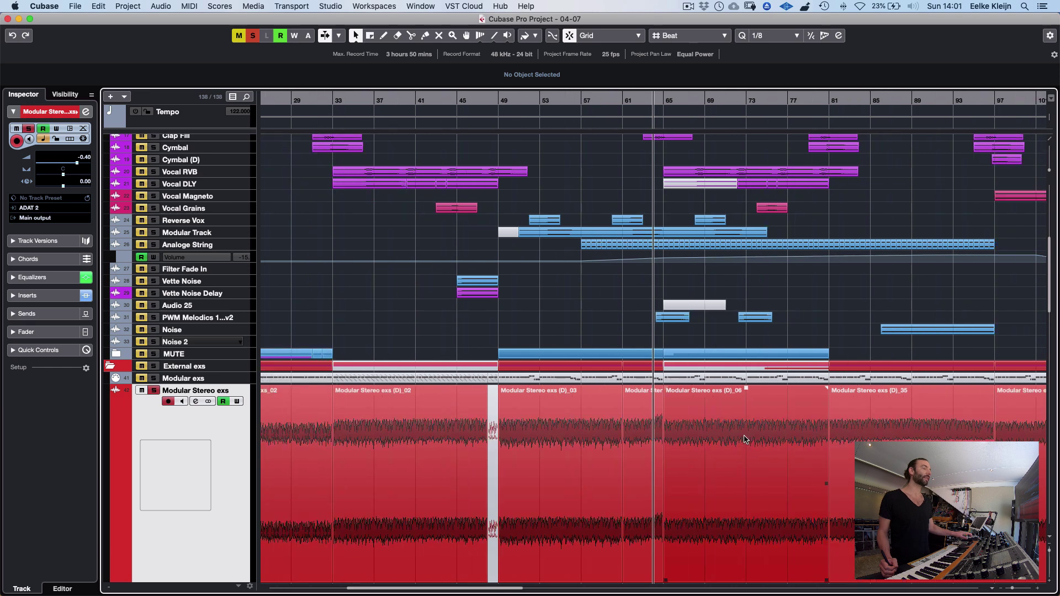
key("g")
scroll(1011, 318, "right", 10)
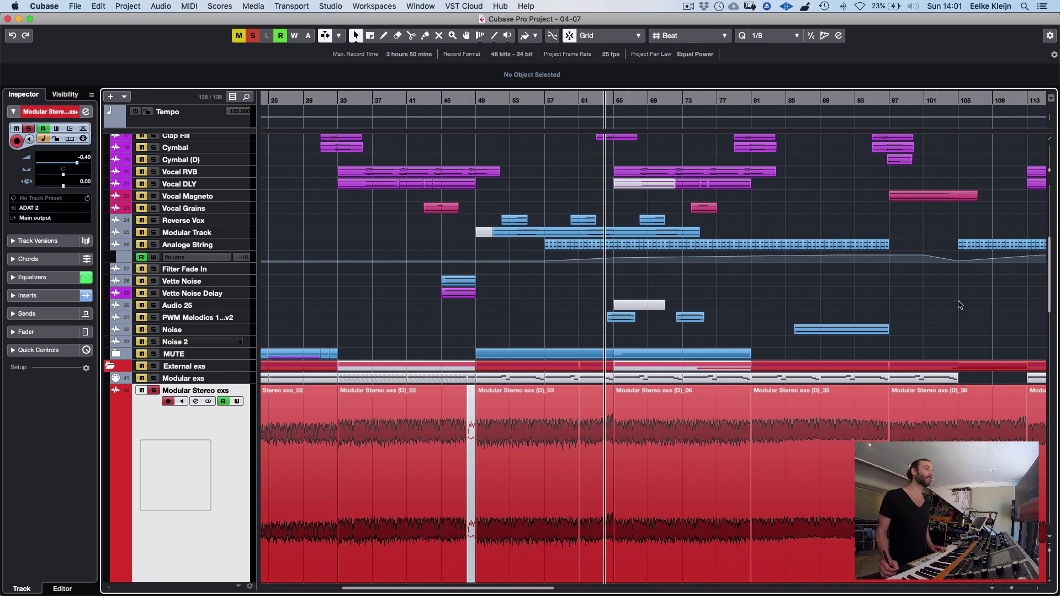
left_click(560, 417)
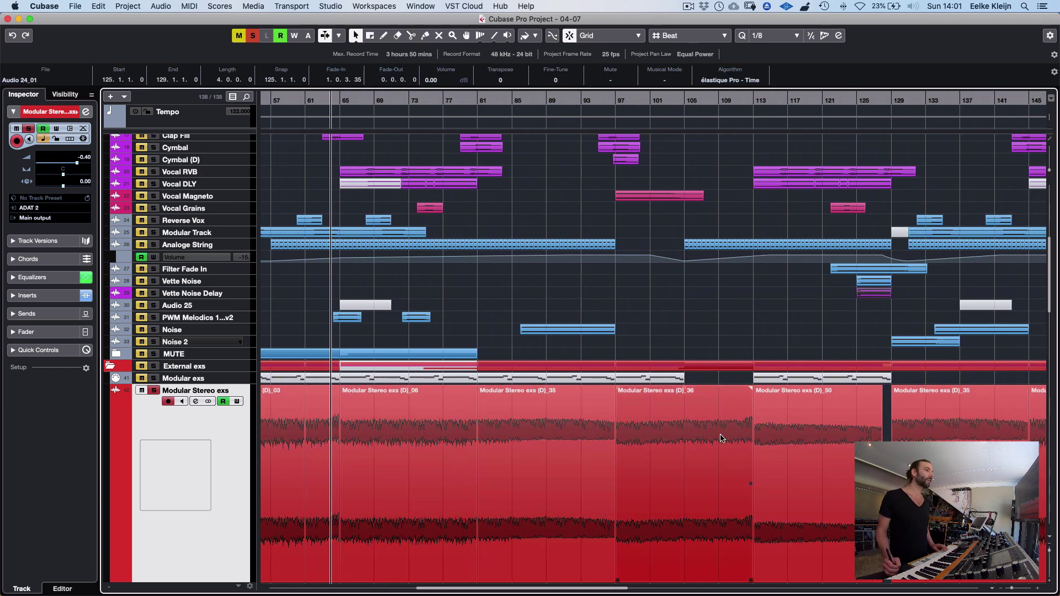
Check the Modular Stereo exs clips through to the arrangement's end and restore the track to its normal height
scroll(801, 442, "right", 7)
scroll(835, 442, "right", 7)
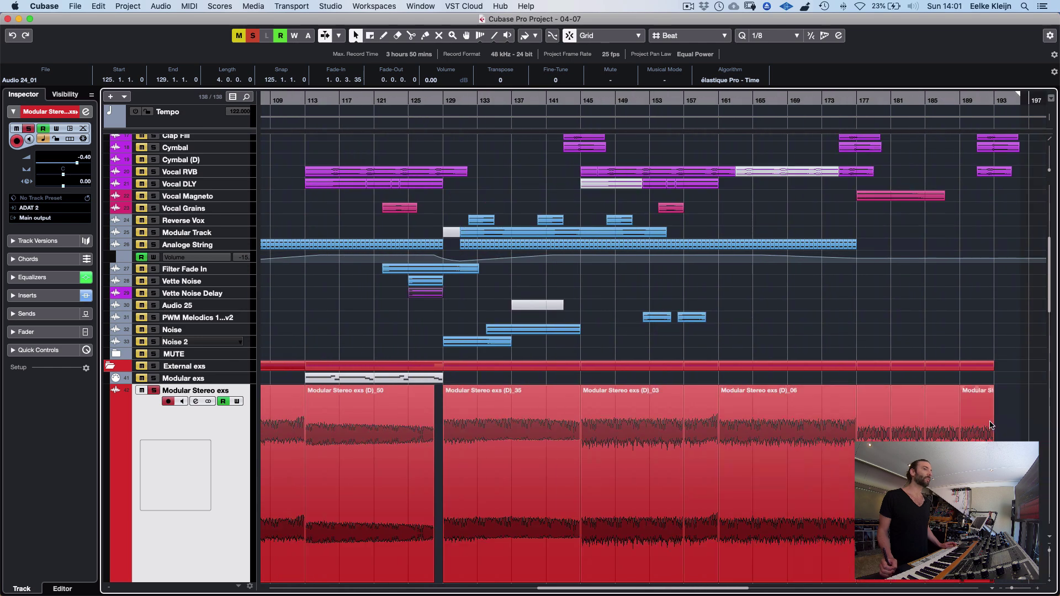
key("g")
key("g")
key("g")
key("g")
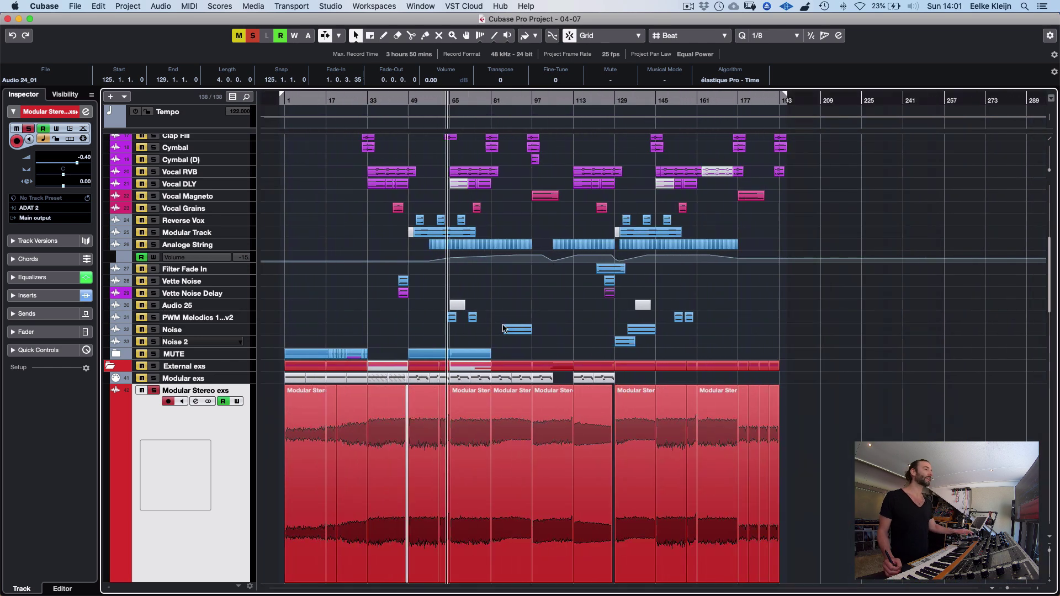
key("z")
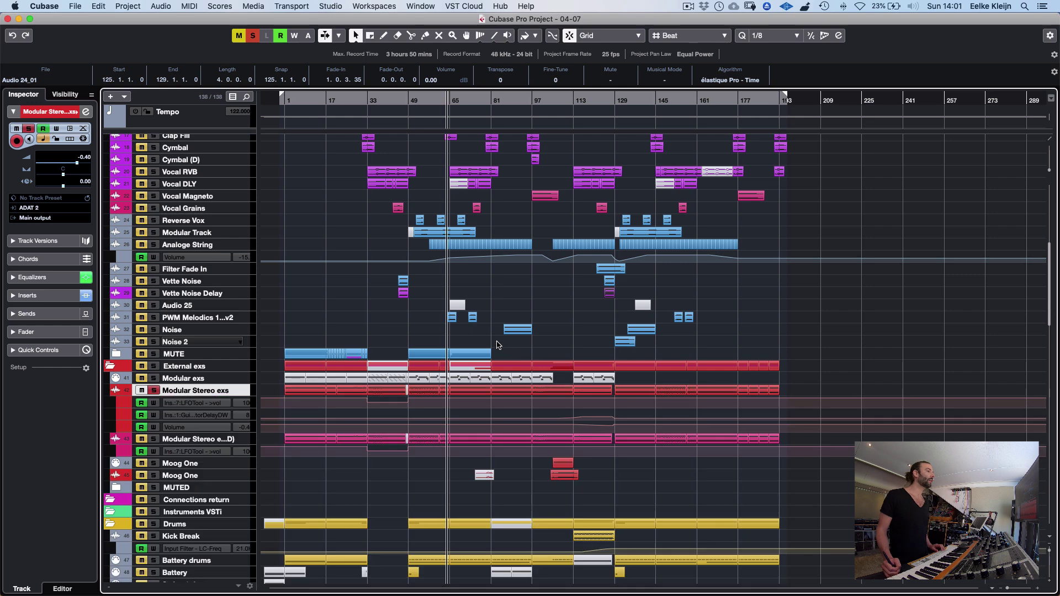
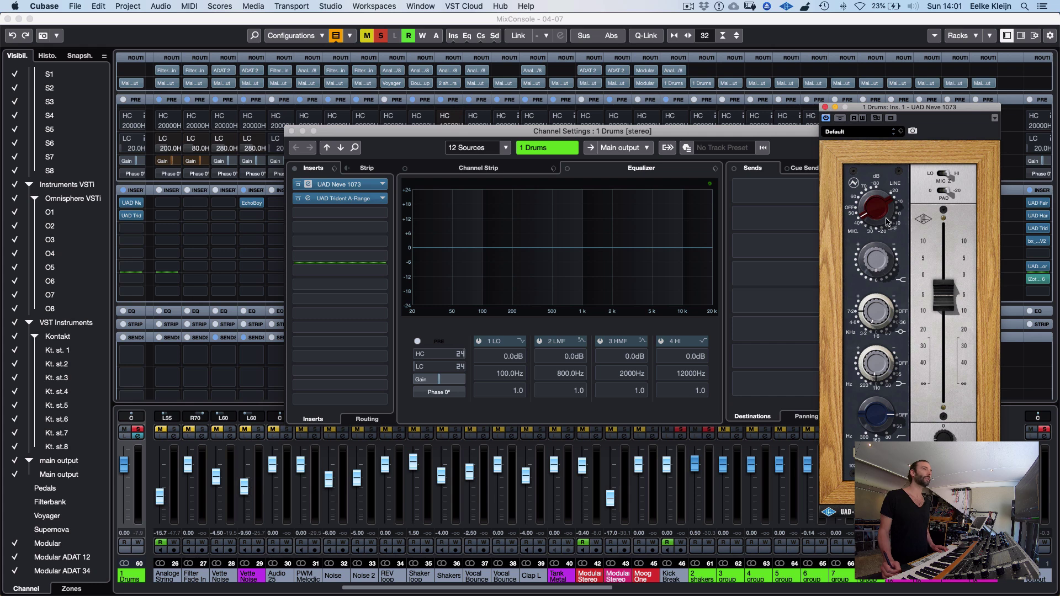
View the UAD Trident A-Range insert on 1 Drums and close all plug-in windows, the channel settings and the MixConsole
left_click_drag(822, 107, 823, 109)
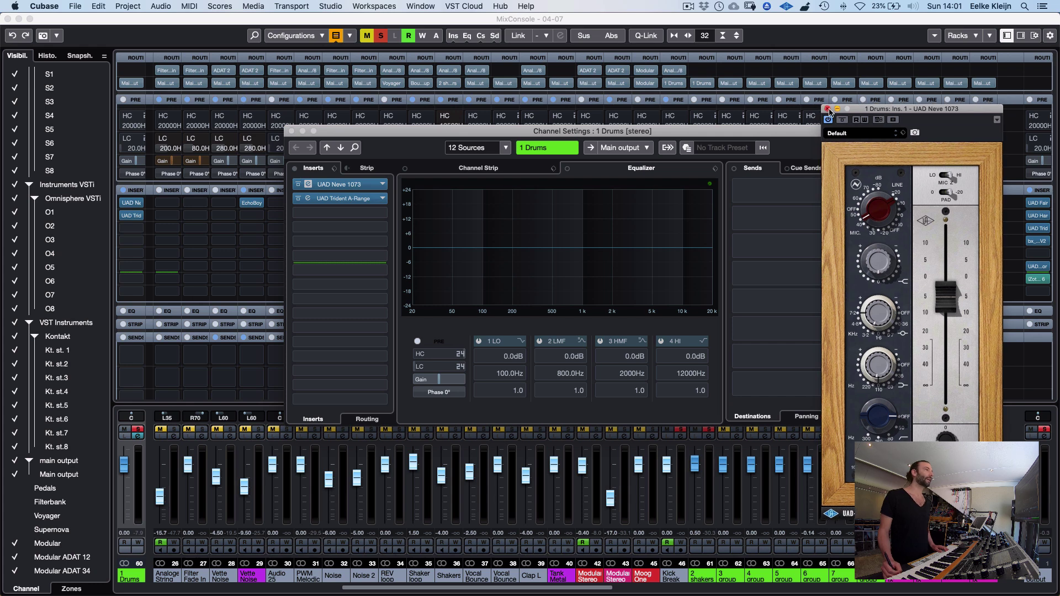
left_click(307, 199)
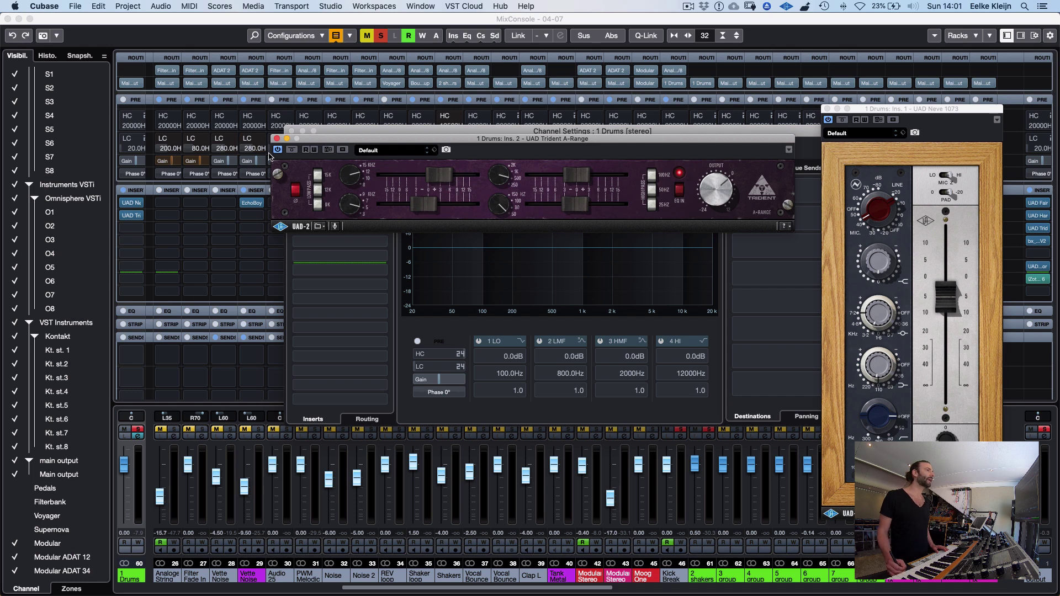
left_click(277, 139)
left_click(291, 132)
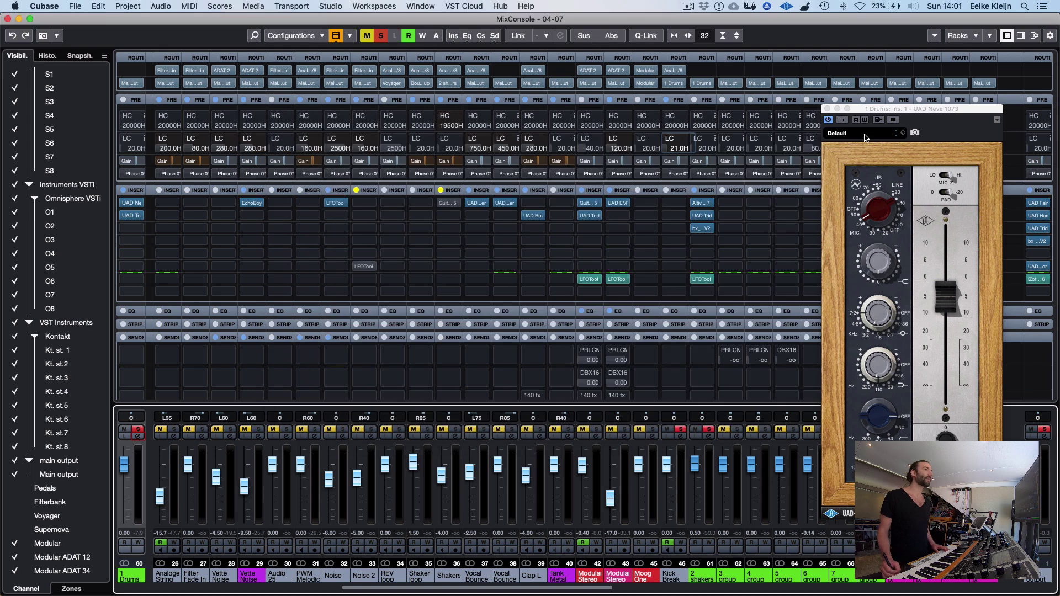
left_click(827, 109)
key("F3")
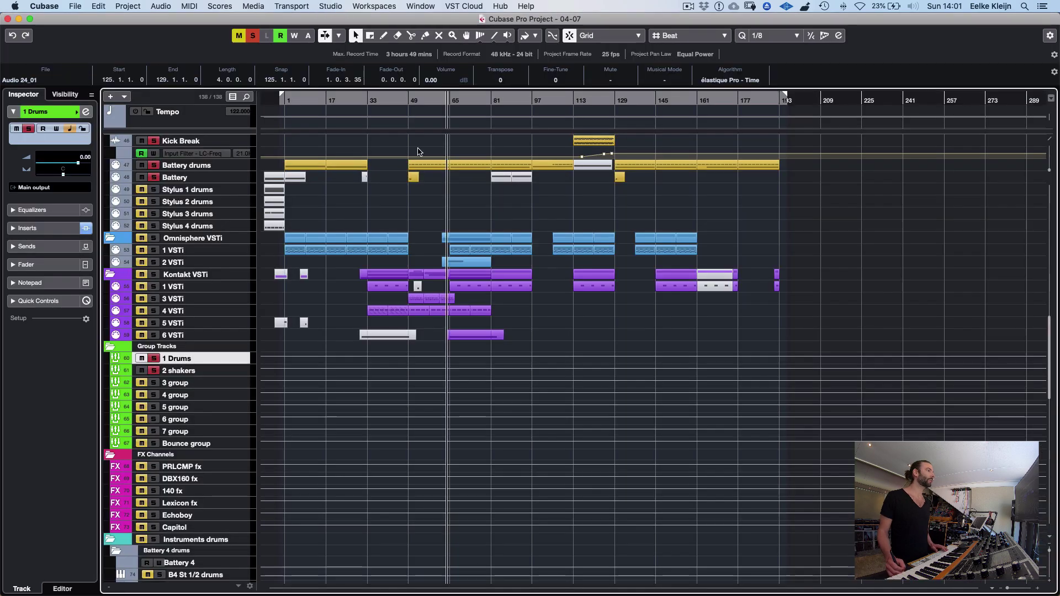
Audition the soloed drum tracks around bar 65 while following the shaker, clave and clap clips, and stop playback
scroll(586, 255, "up", 15)
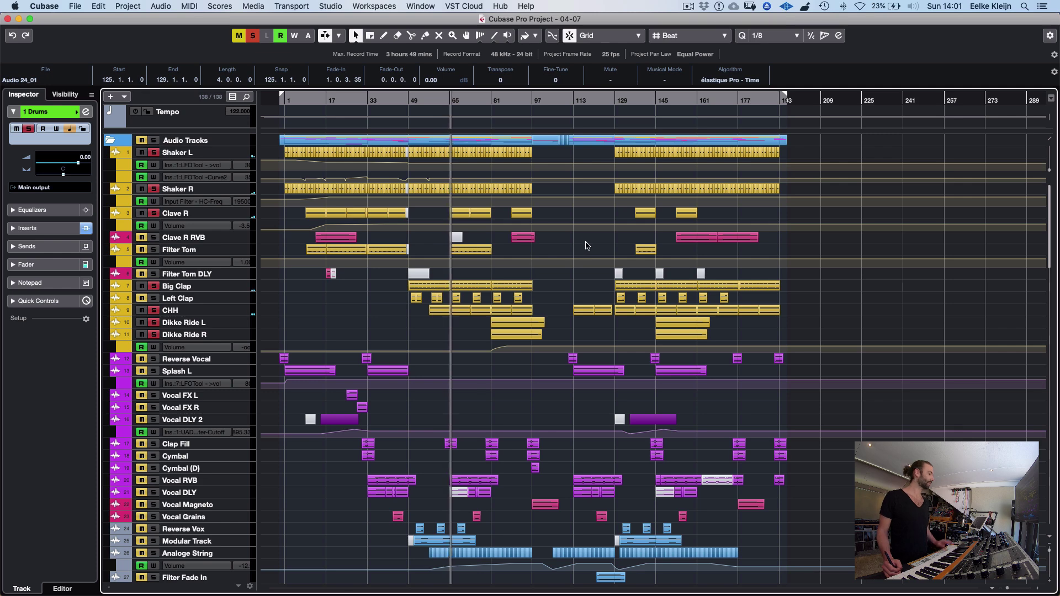
key("h")
key("h")
key("h")
key("h")
key("h")
key("h")
key("h")
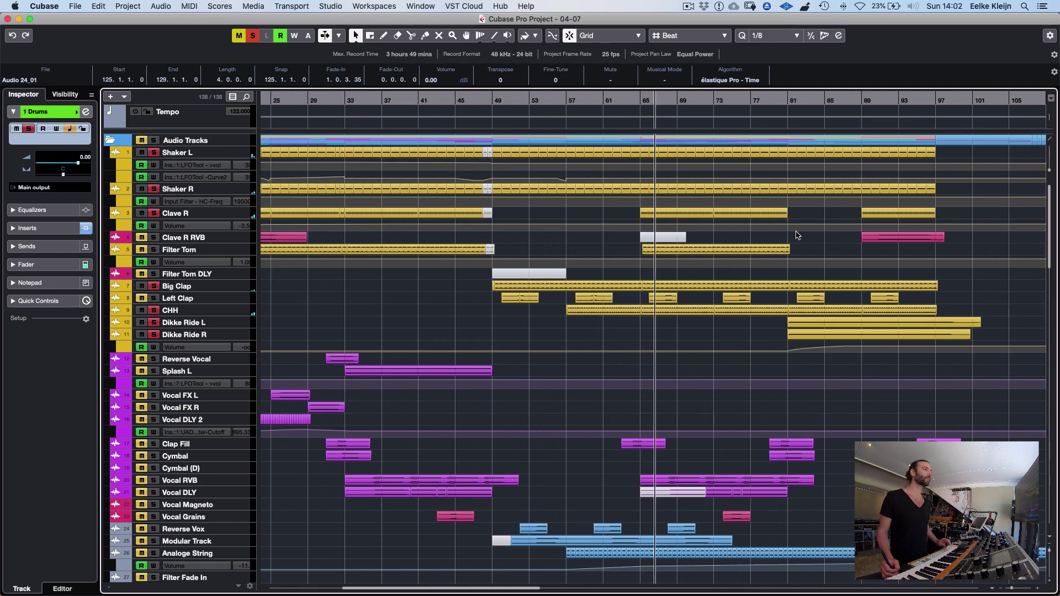
scroll(839, 237, "right", 3)
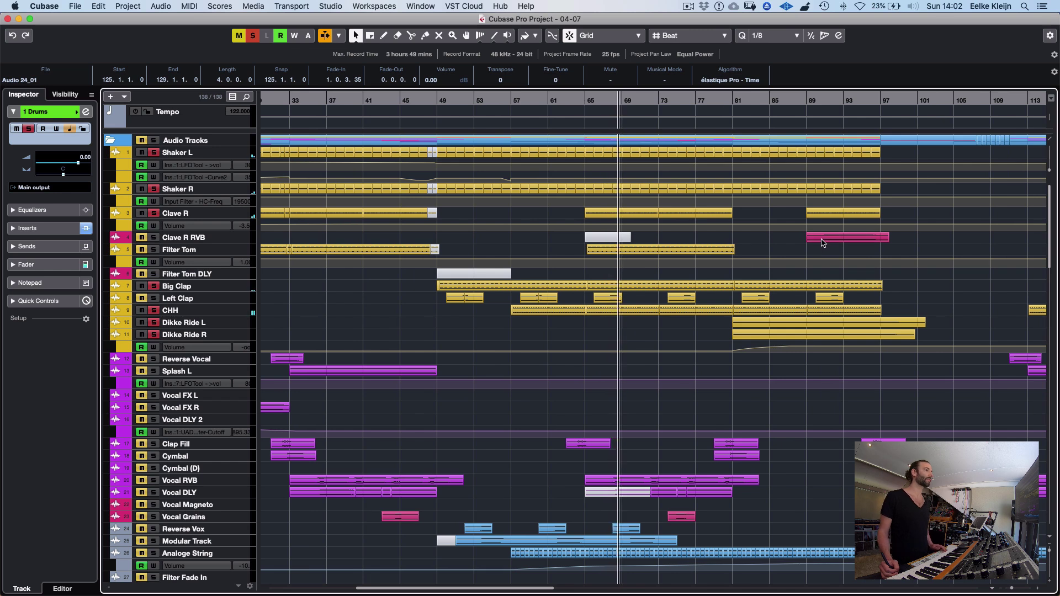
key("space")
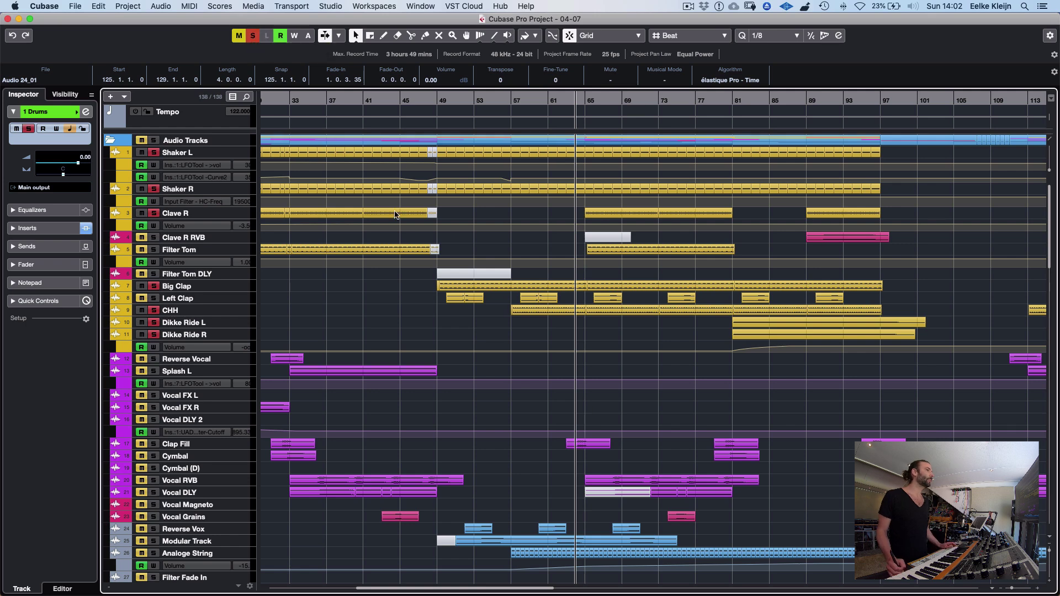
Clear all solos, solo only the Shaker L track and play it from bar 9
scroll(395, 215, "left", 10)
left_click(253, 36)
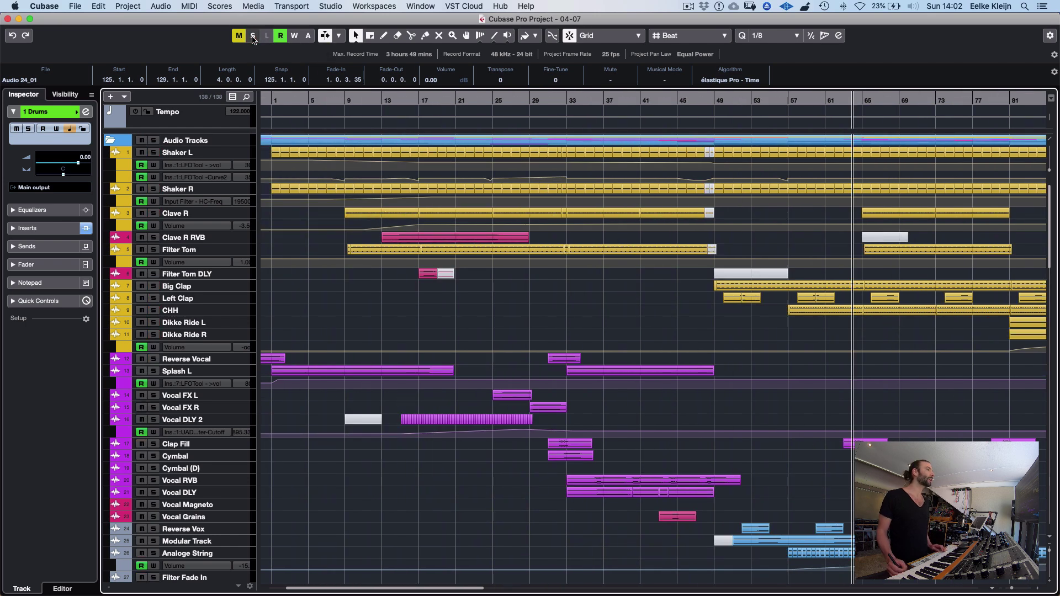
left_click(217, 153)
left_click(215, 189, "shift")
key("s")
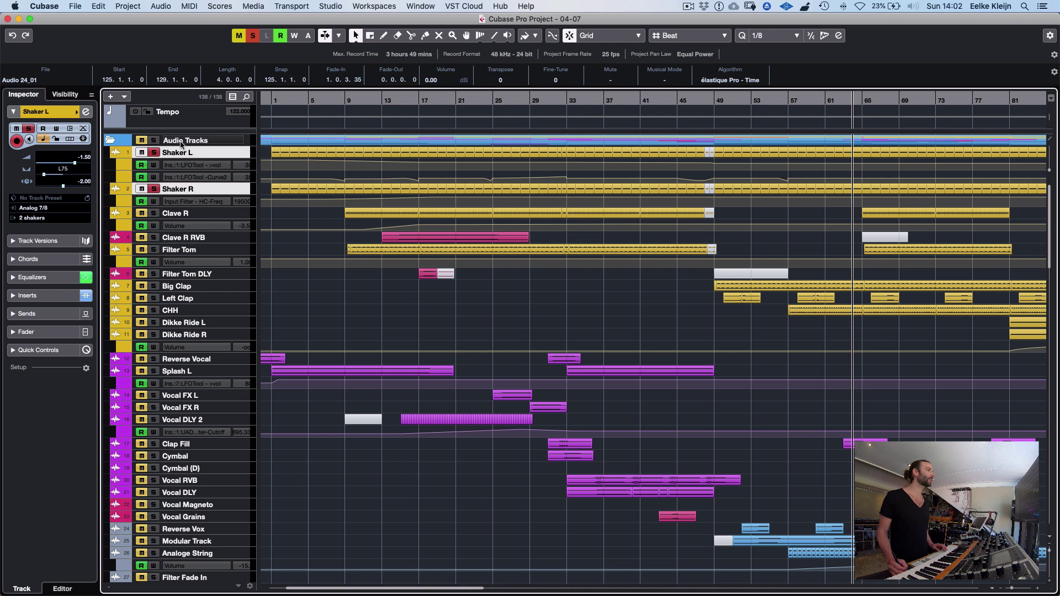
left_click(154, 188)
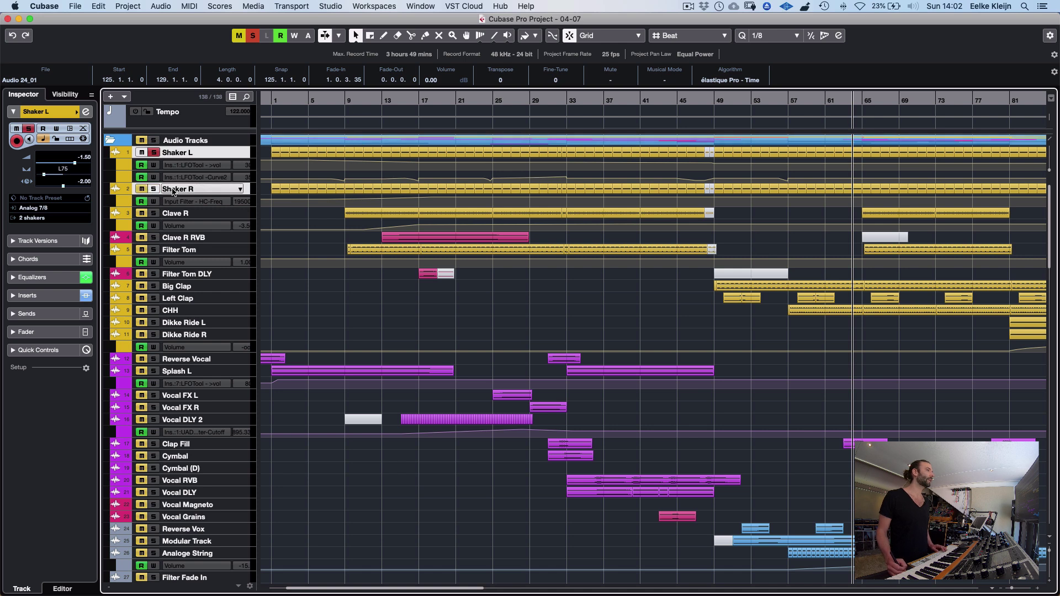
left_click(348, 102)
key("space")
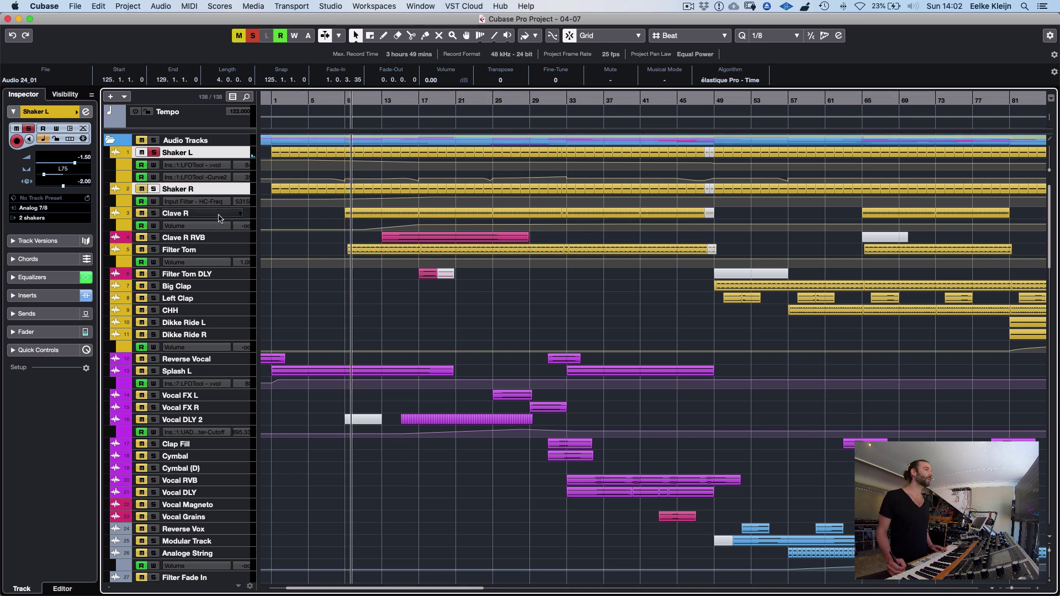
Switch the solo from Shaker L to Shaker R and play it from bar 9
key("space")
left_click(154, 189)
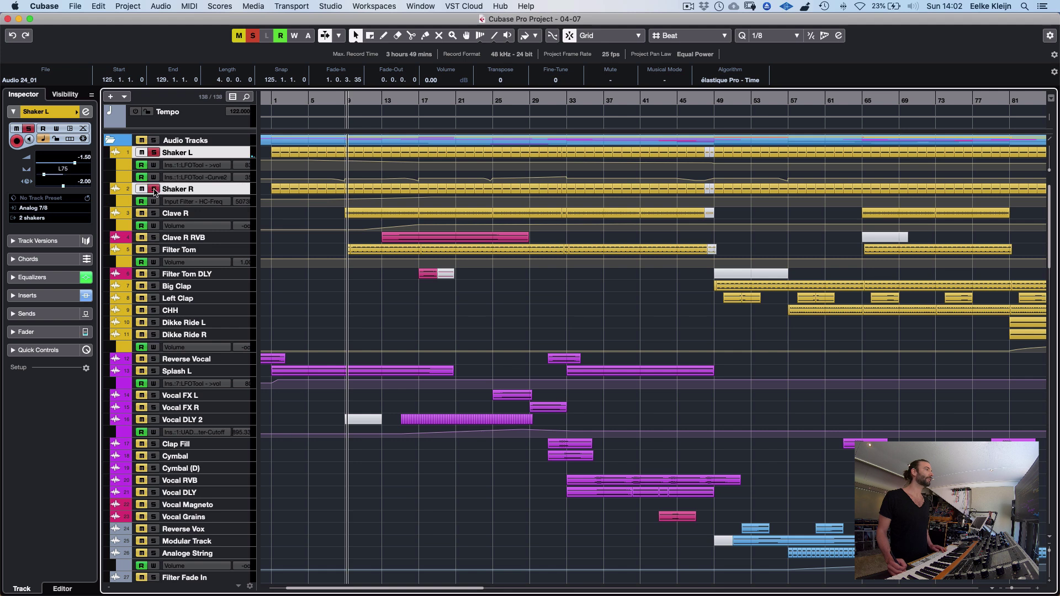
left_click(154, 153)
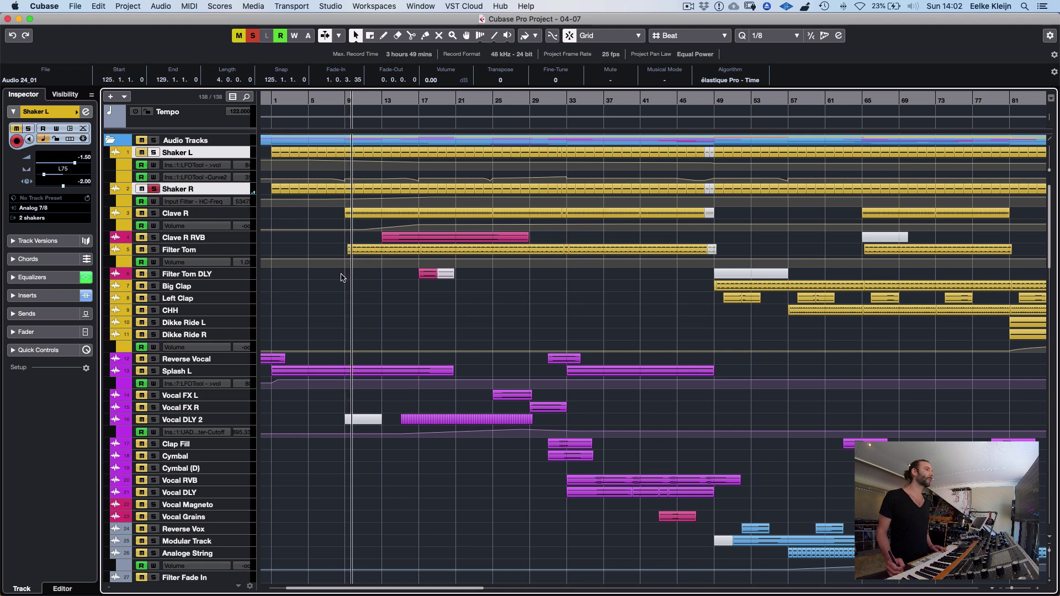
Solo Shaker L together with Shaker R and audition both from bar 24
left_click(484, 102)
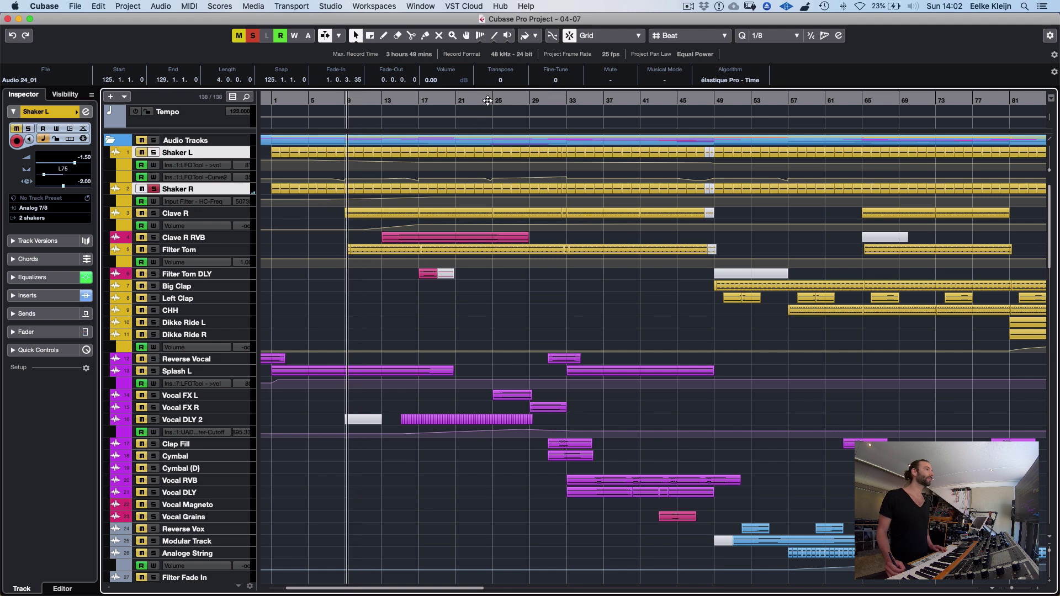
left_click(155, 153)
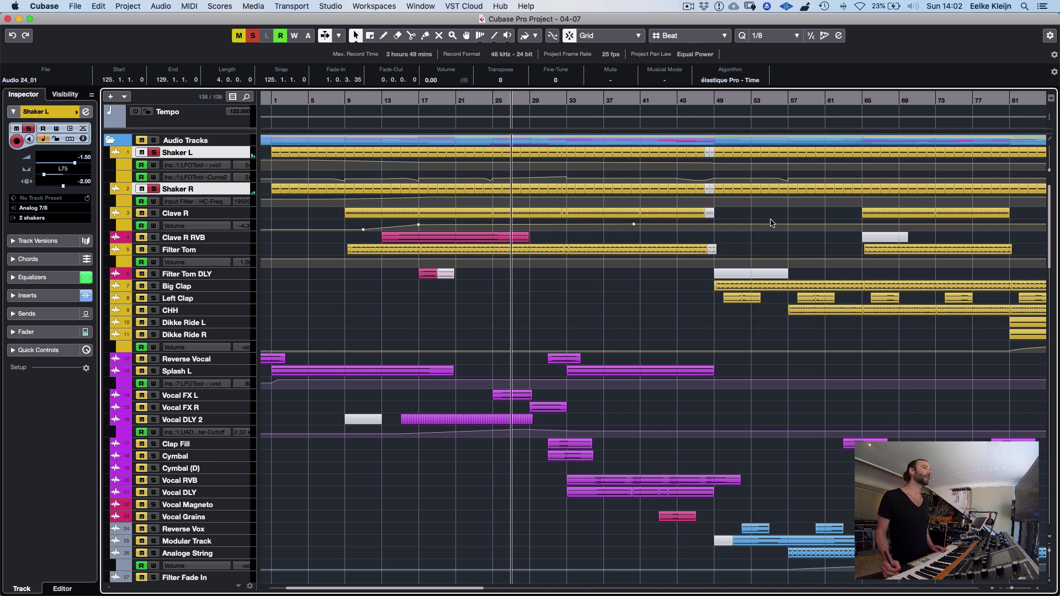
left_click(485, 101)
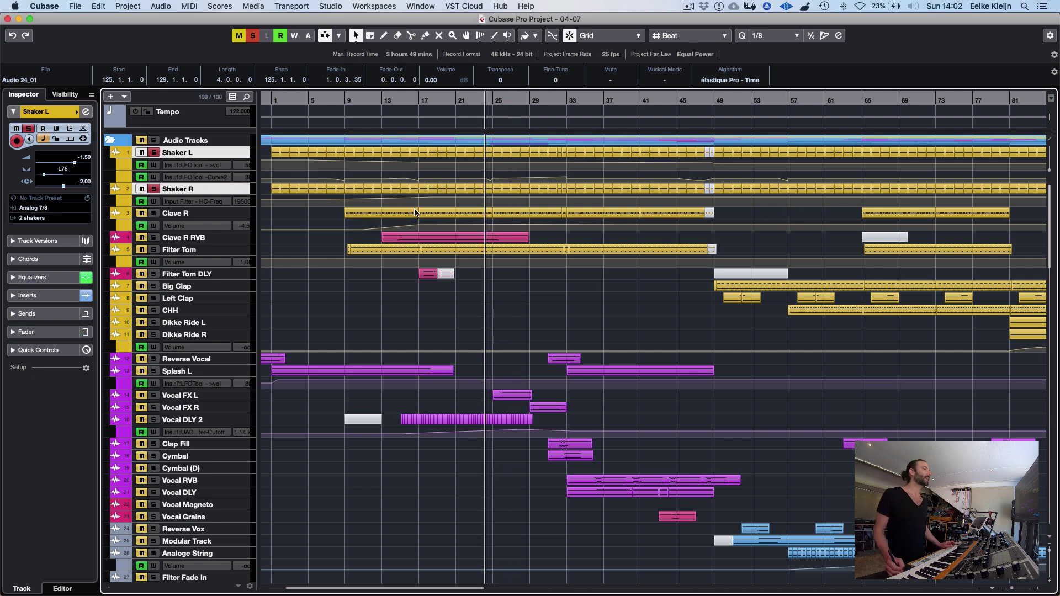
Clear all solos and open the Kontakt instrument of the 1 VSTi track in the Kontakt VSTi folder
scroll(495, 217, "right", 5)
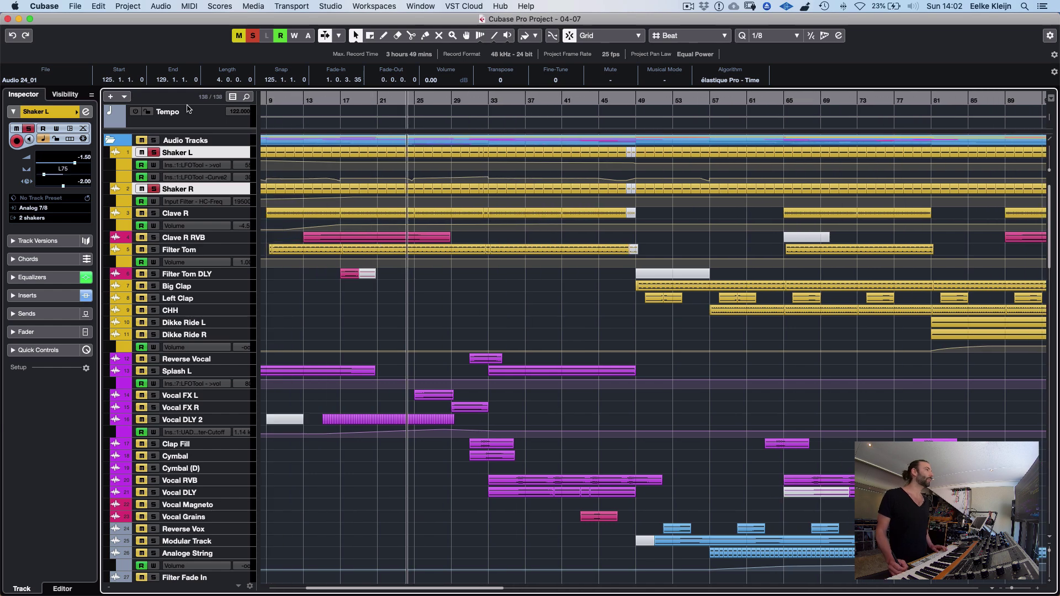
left_click(253, 39)
scroll(517, 319, "down", 15)
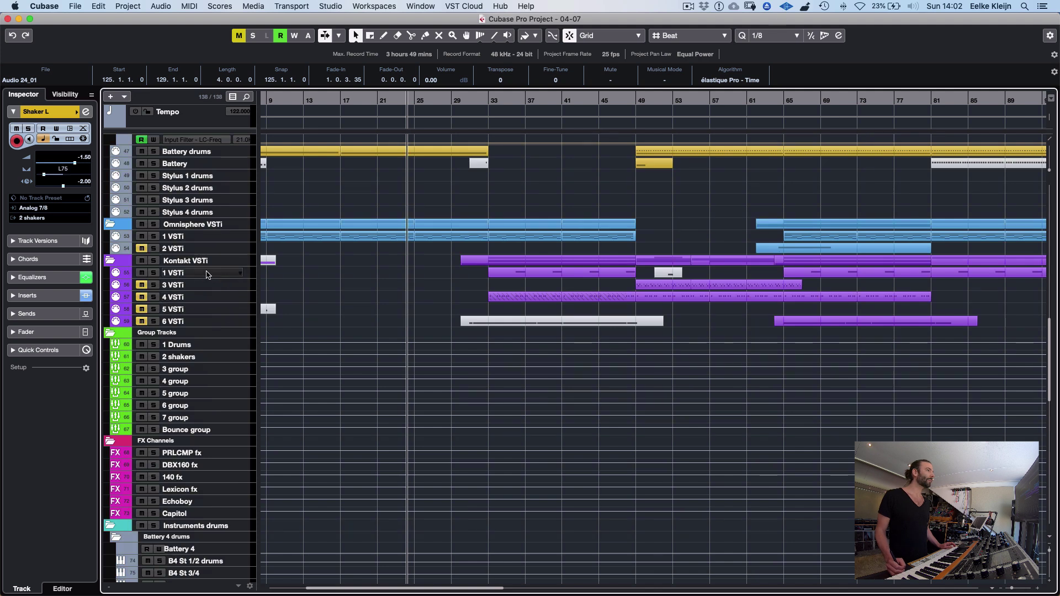
left_click(207, 273)
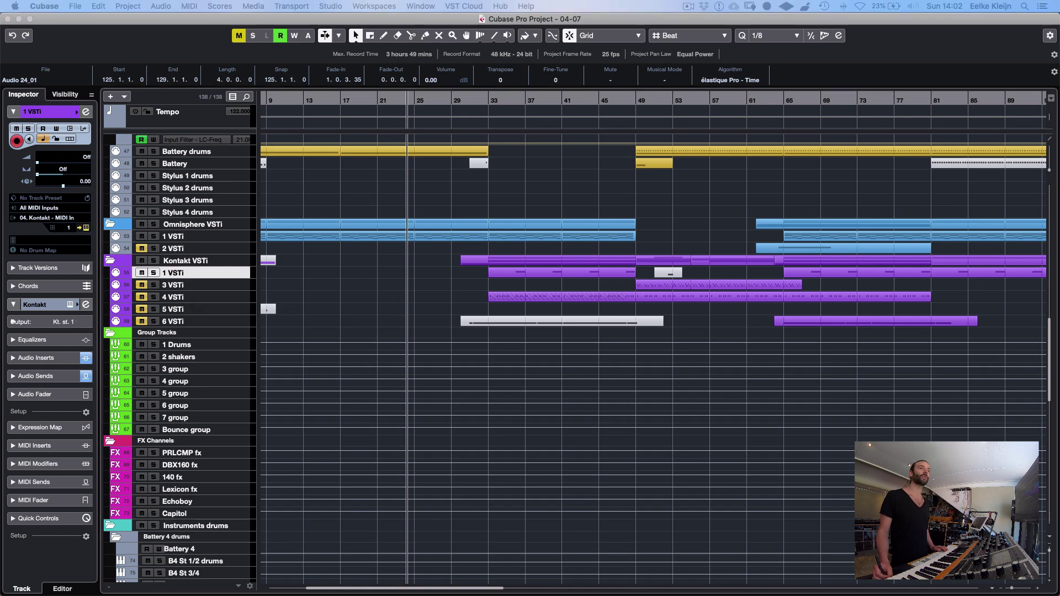
left_click_drag(1059, 33, 516, 37)
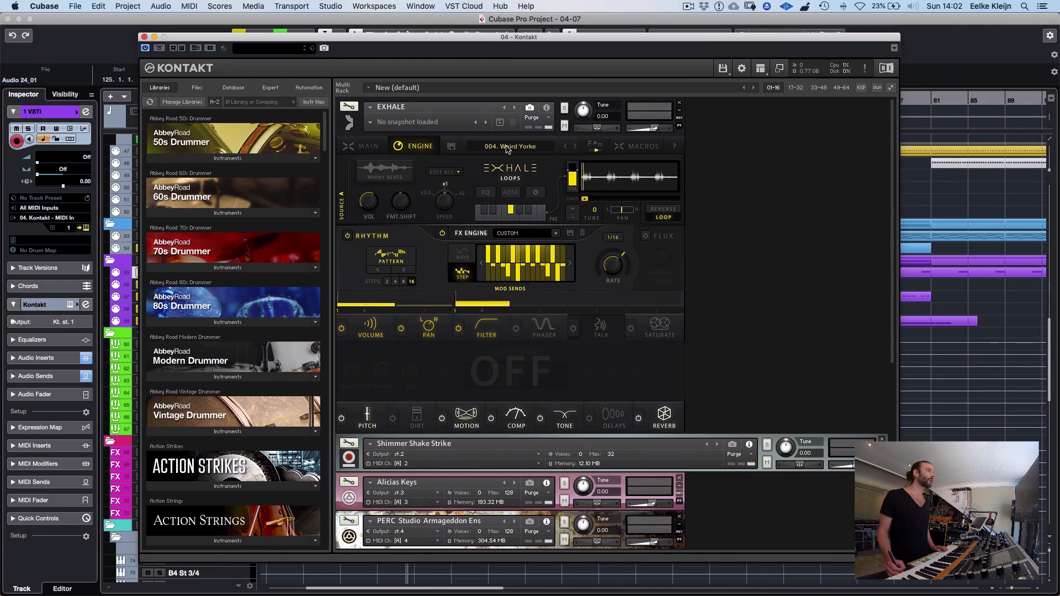
Collapse the first EXHALE instrument in the Kontakt rack and expand Shimmer Shake Strike
left_click(679, 125)
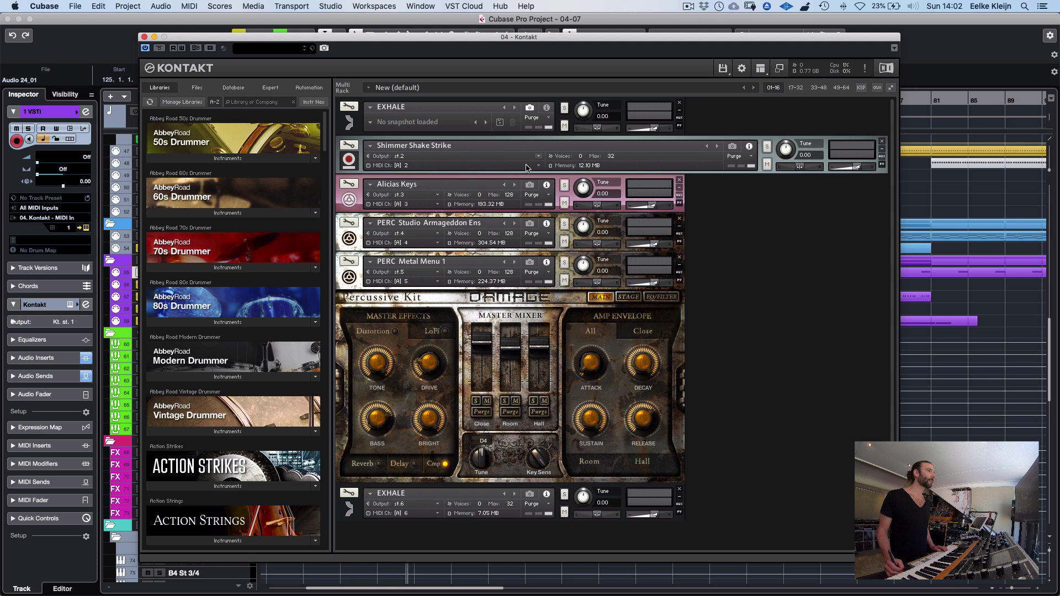
left_click(354, 162)
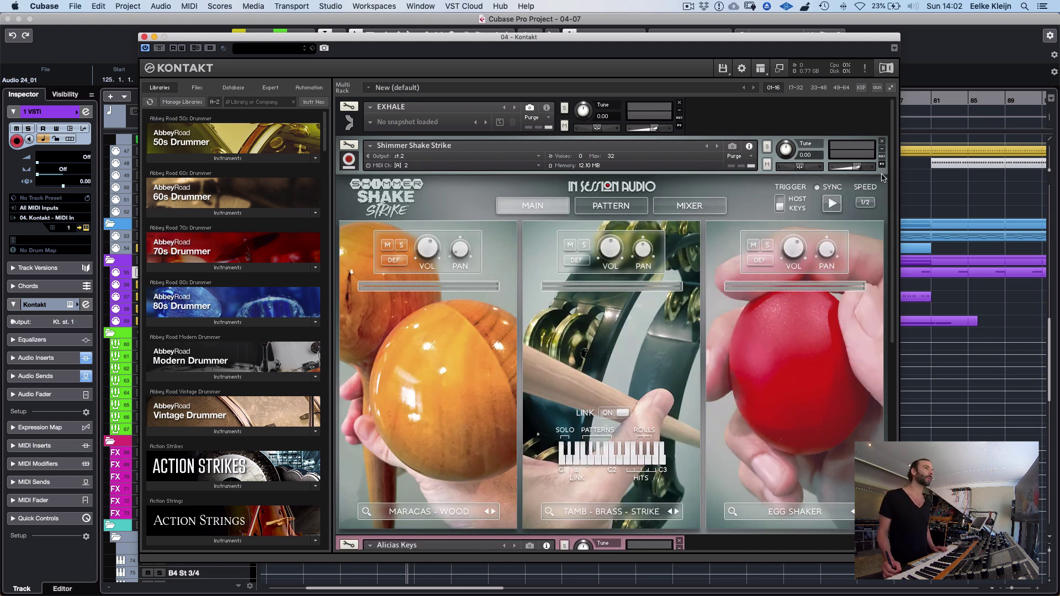
scroll(894, 176, "down", 3)
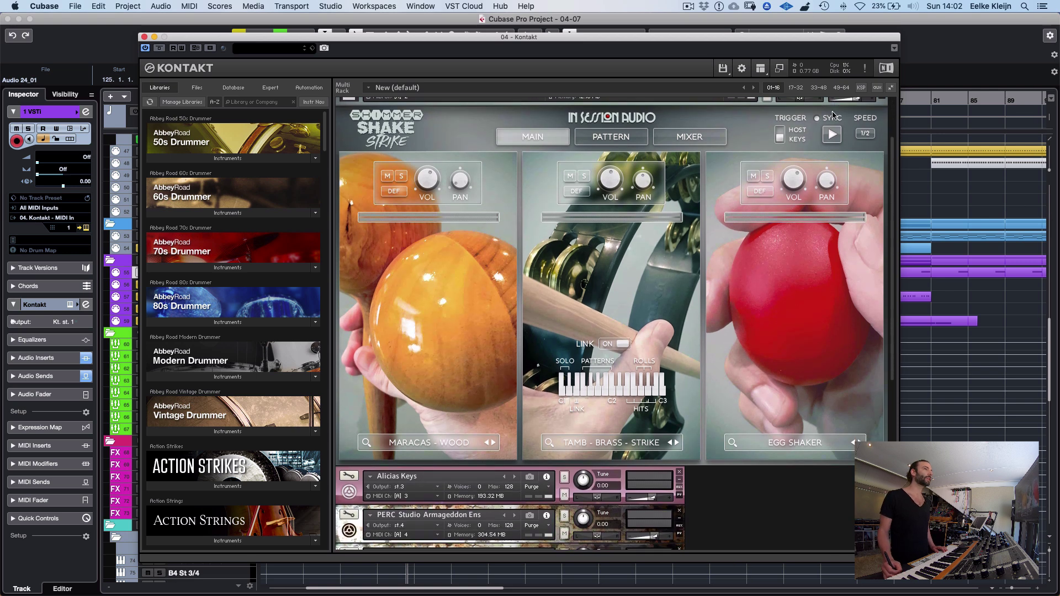
Play the Shimmer Shake Strike pattern, soloing the egg shaker and the wood maracas in turn
left_click(832, 143)
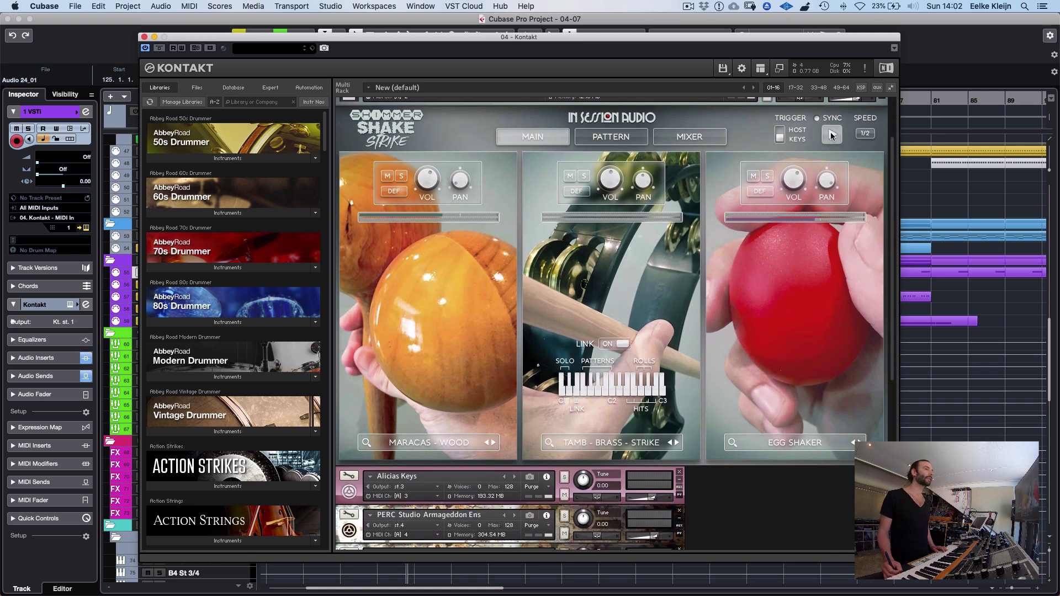
left_click(767, 175)
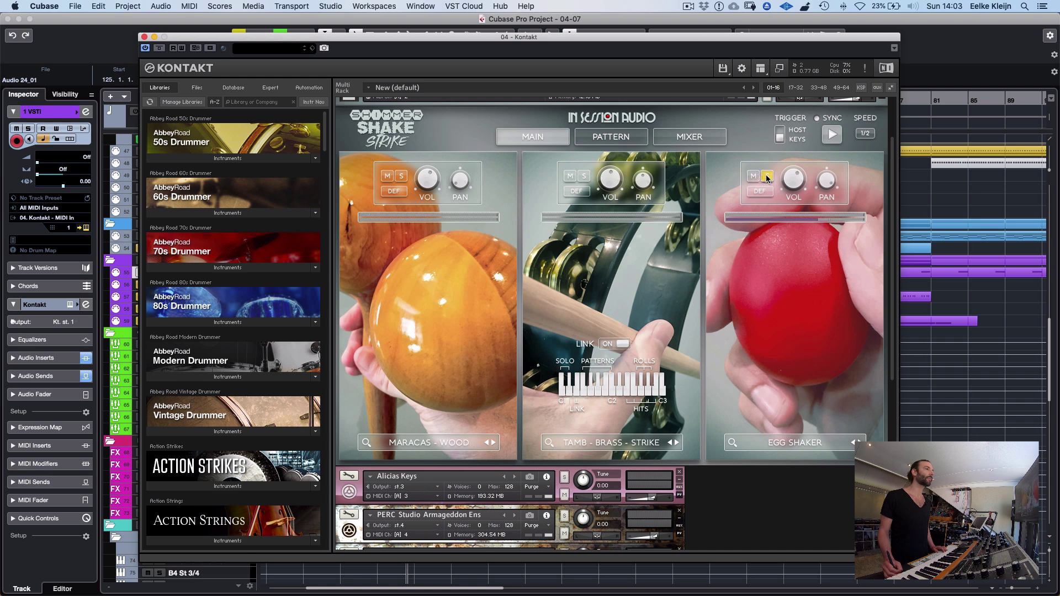
left_click(767, 176)
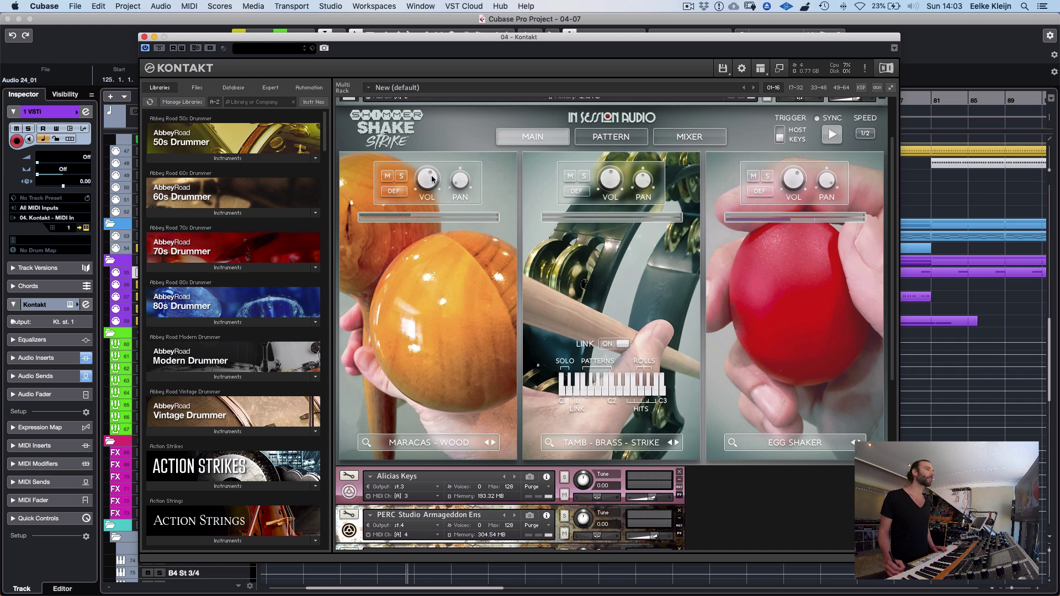
left_click(401, 176)
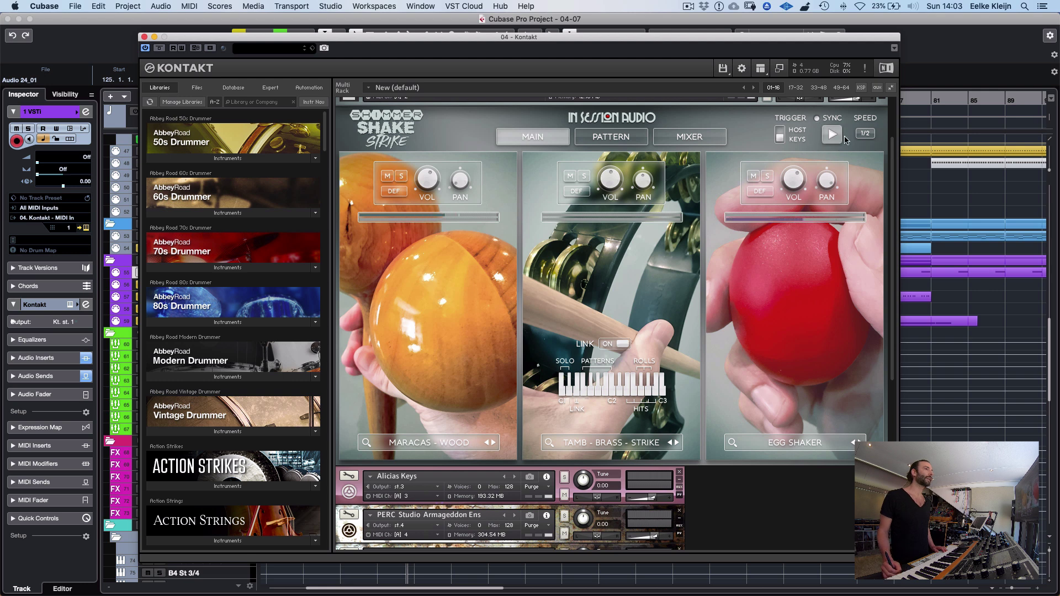
Look over the Pattern and Mixer pages of Shimmer Shake Strike and return to its Main page
left_click(612, 136)
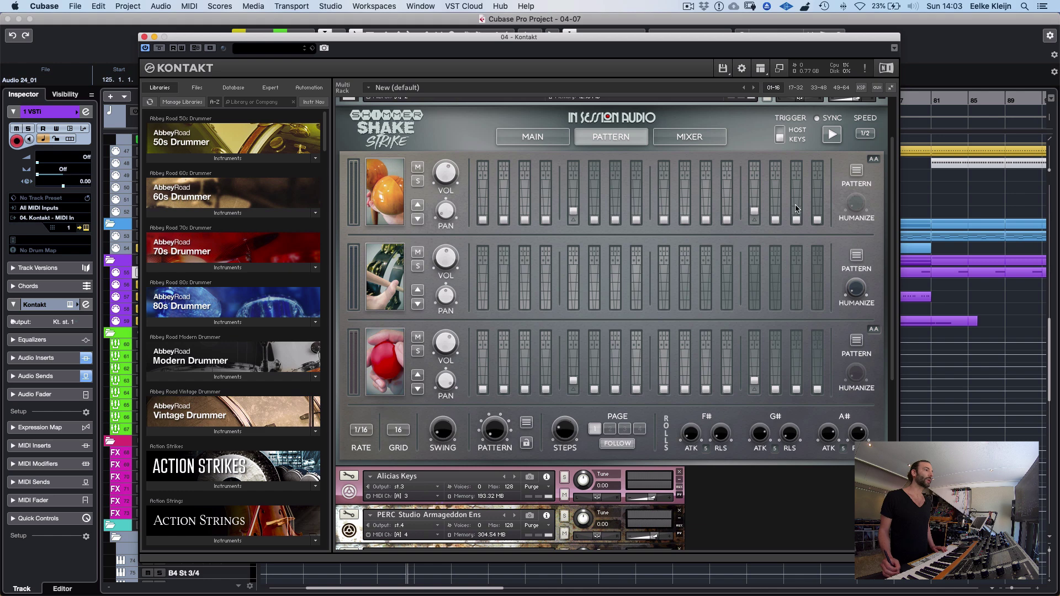
left_click(690, 137)
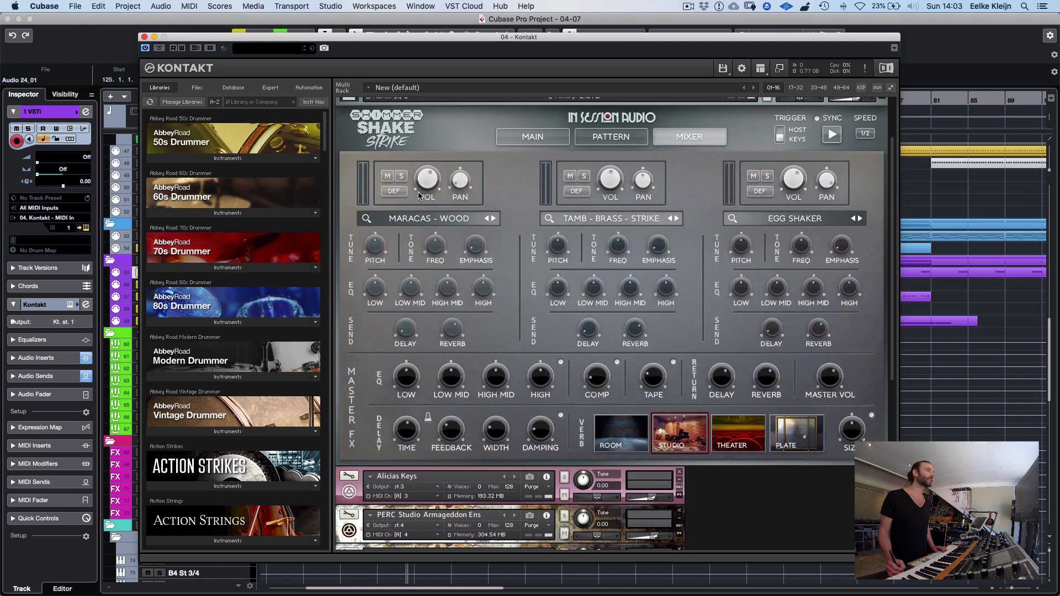
left_click(542, 137)
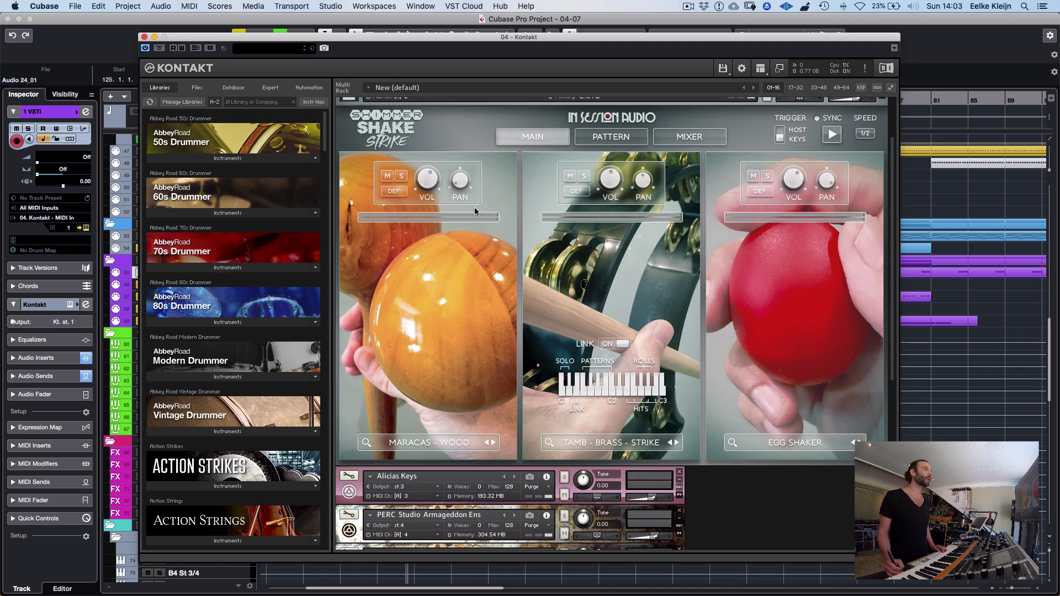
Close the Kontakt window, then open the channel settings of the Shaker L audio track and solo it
left_click(144, 36)
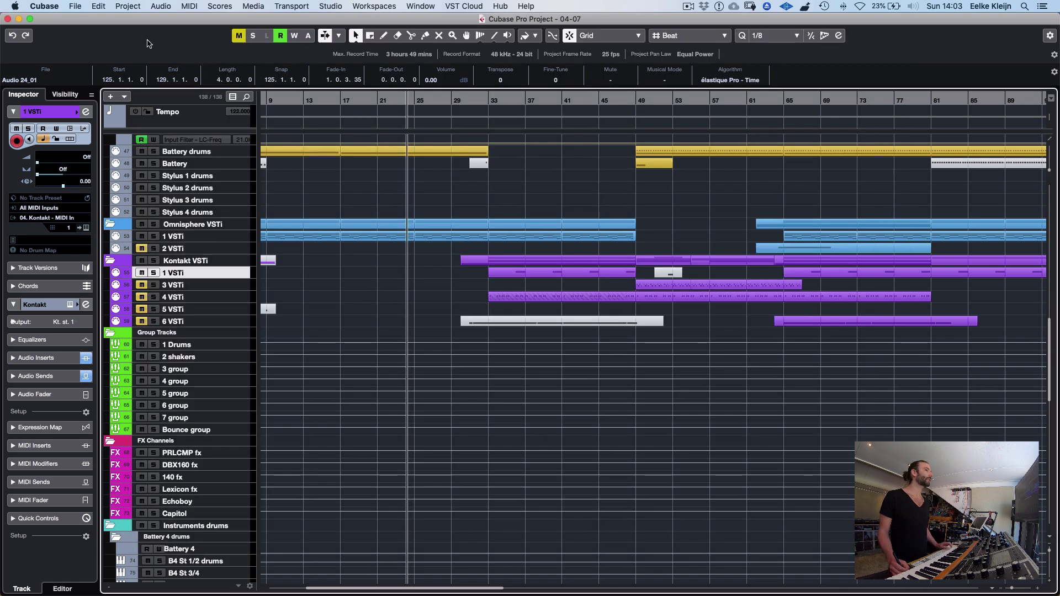
scroll(442, 332, "up", 15)
left_click(207, 153)
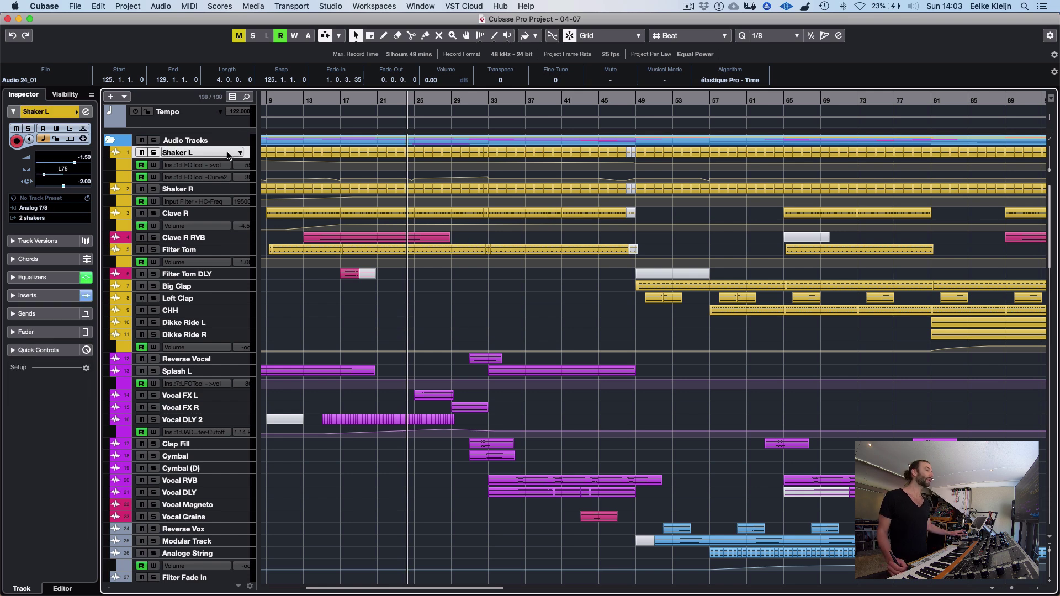
key("e")
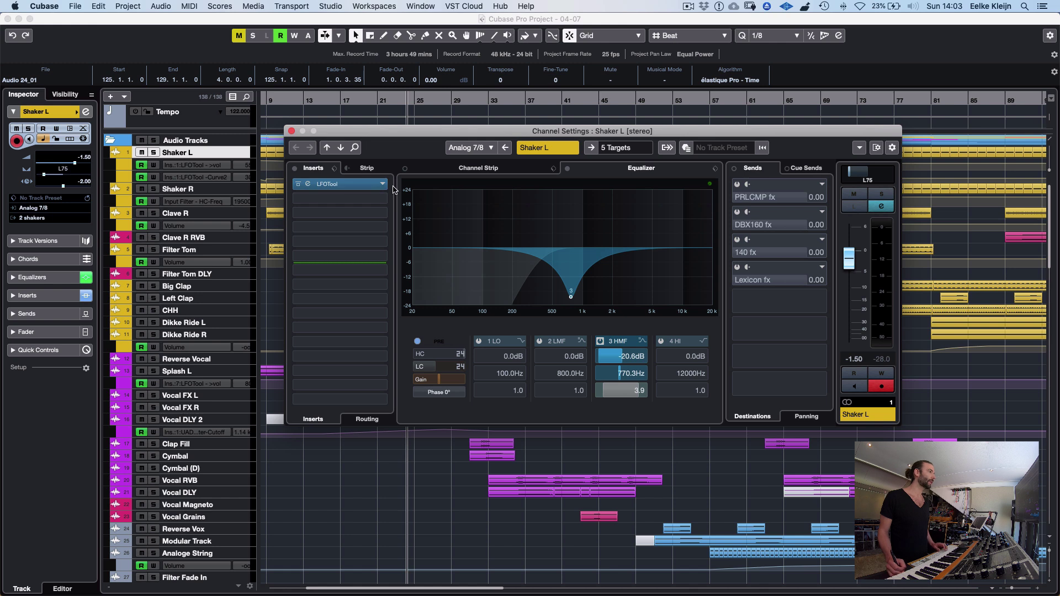
key("s")
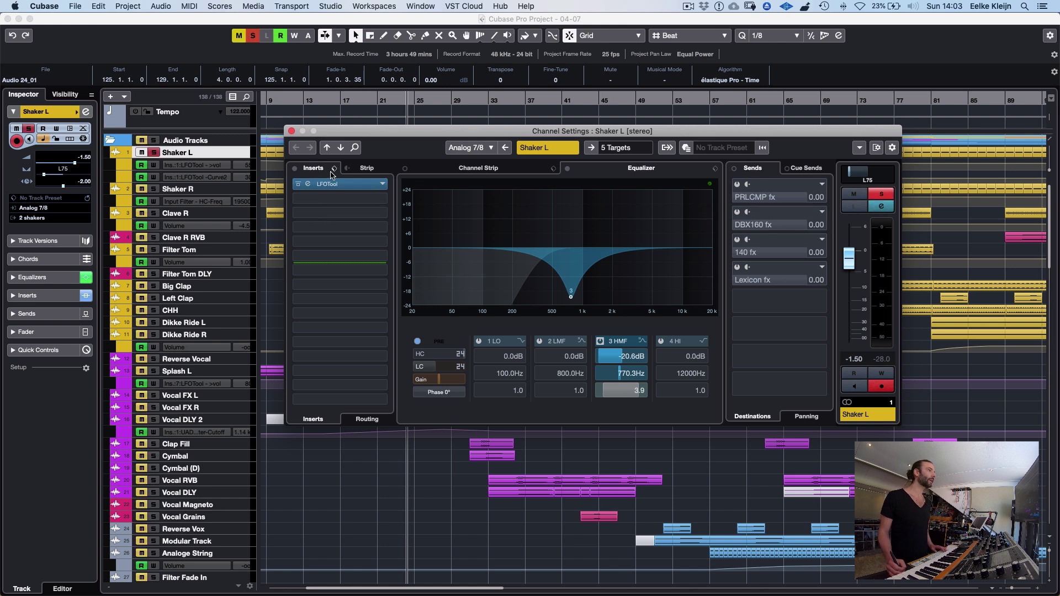
Bypass the inserts and the equalizer of Shaker L, and move its channel settings window clear of the tracks
left_click(295, 169)
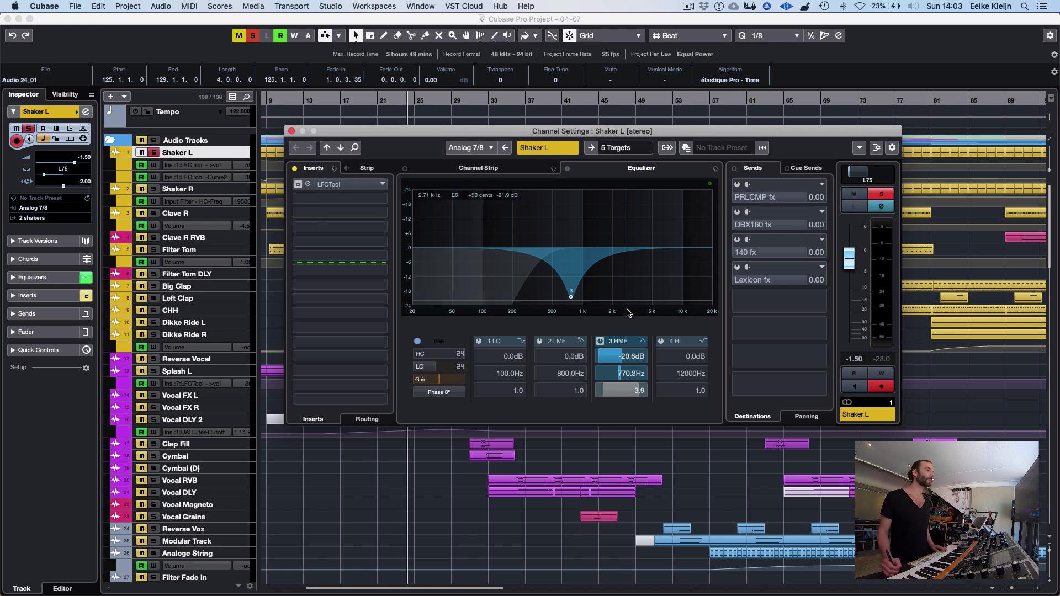
left_click(567, 169)
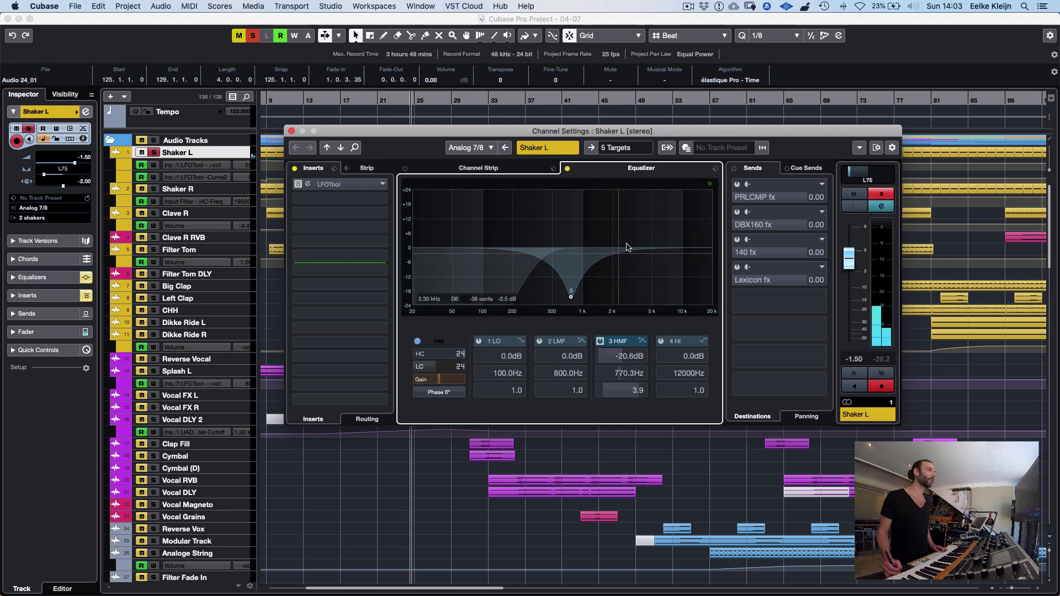
left_click_drag(616, 134, 691, 287)
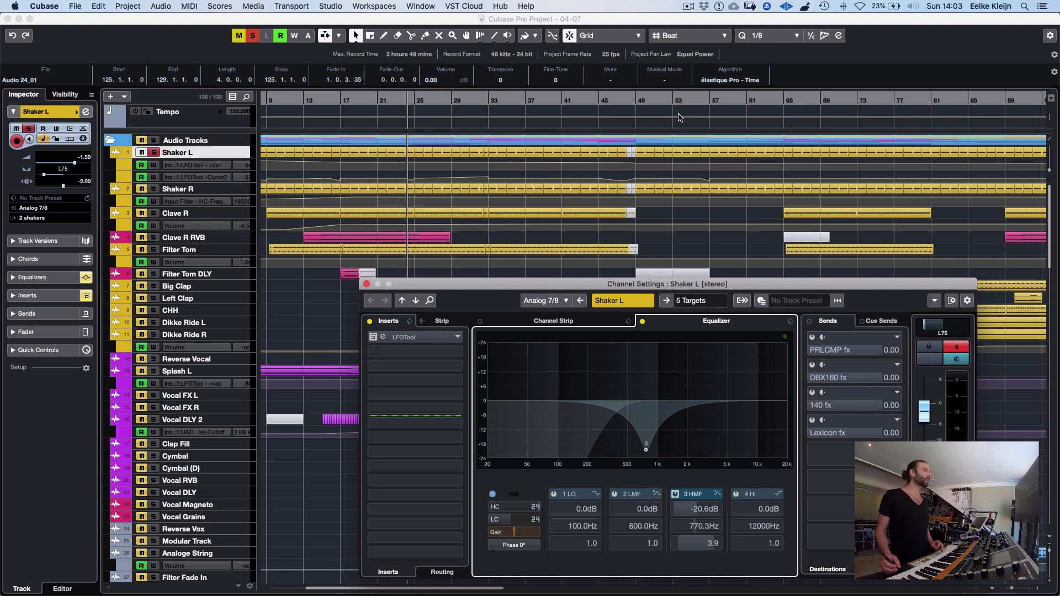
Find the 2 shakers group channel in the MixConsole, bypass its inserts, and return to the project window
key("F3")
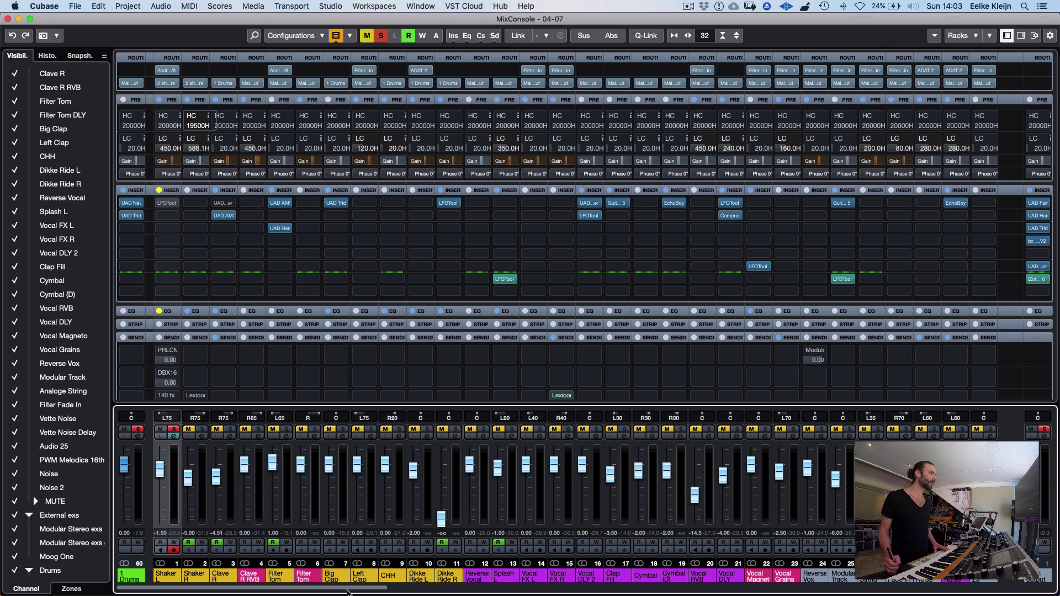
left_click_drag(348, 592, 618, 575)
left_click(623, 575)
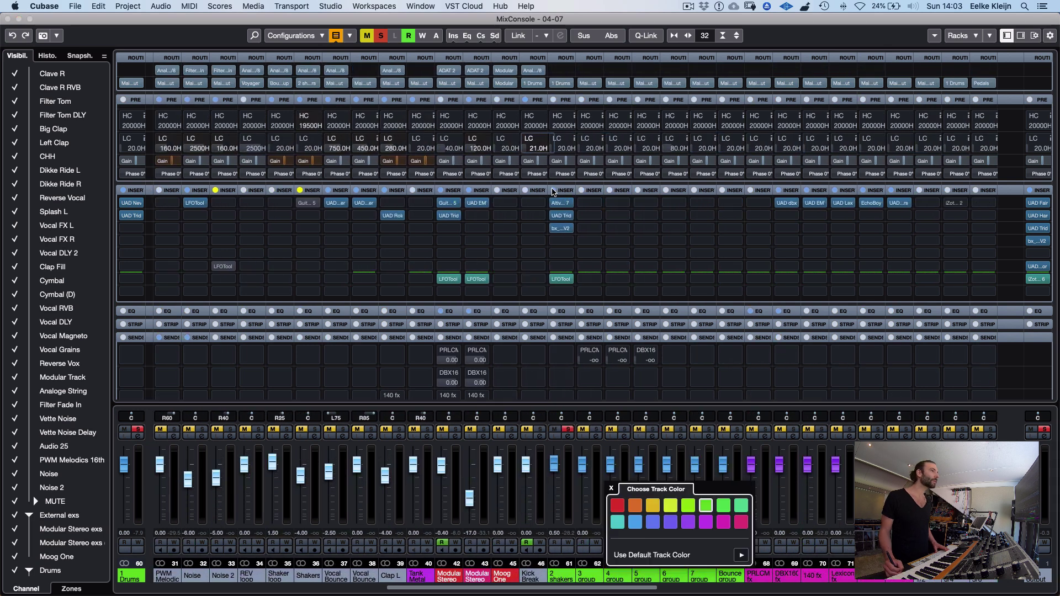
key("F3")
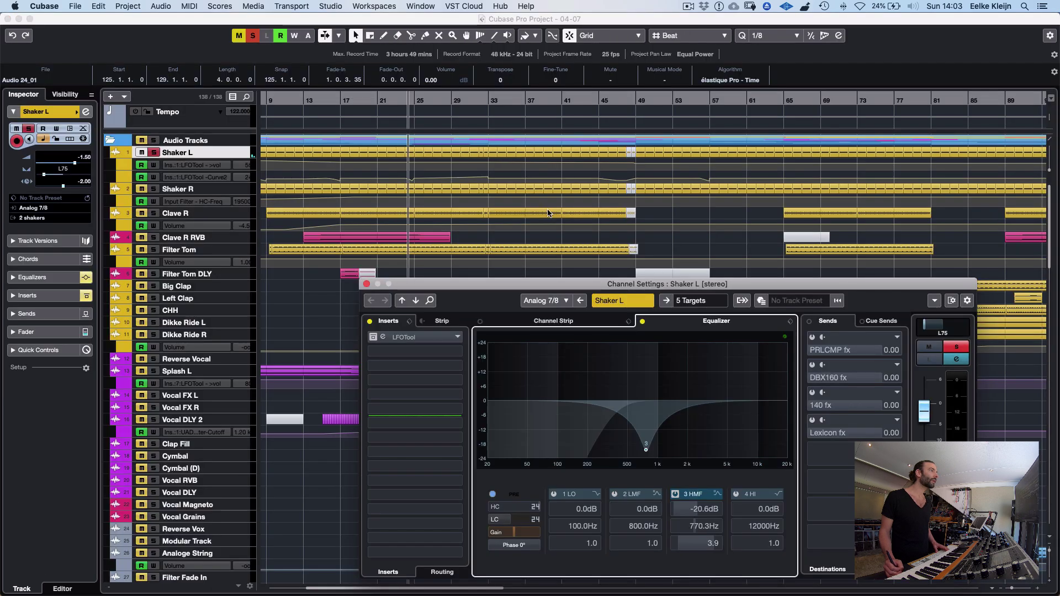
key("F3")
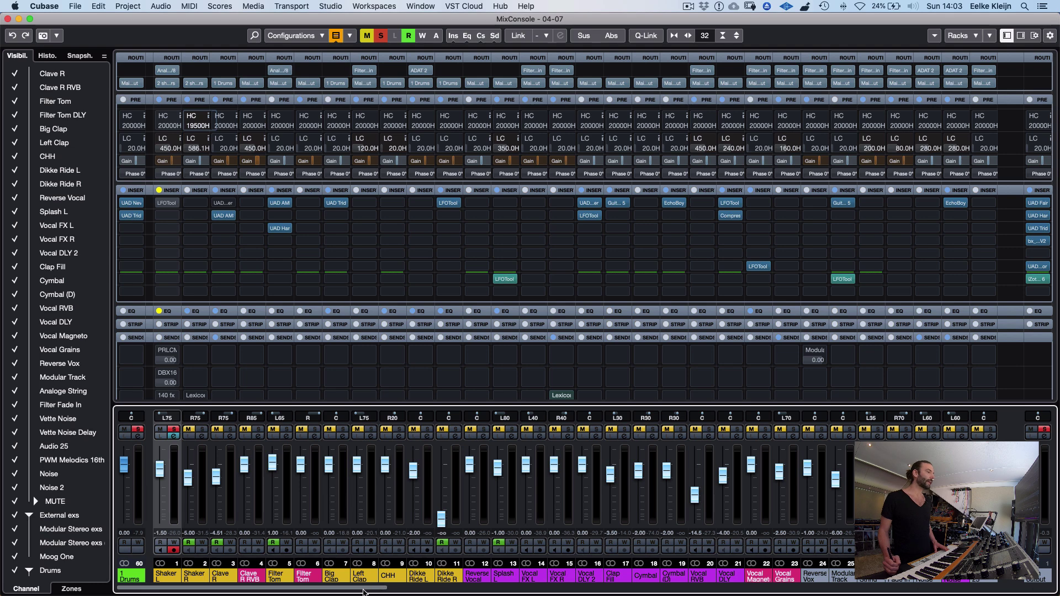
left_click_drag(362, 589, 922, 590)
scroll(691, 547, "left", 15)
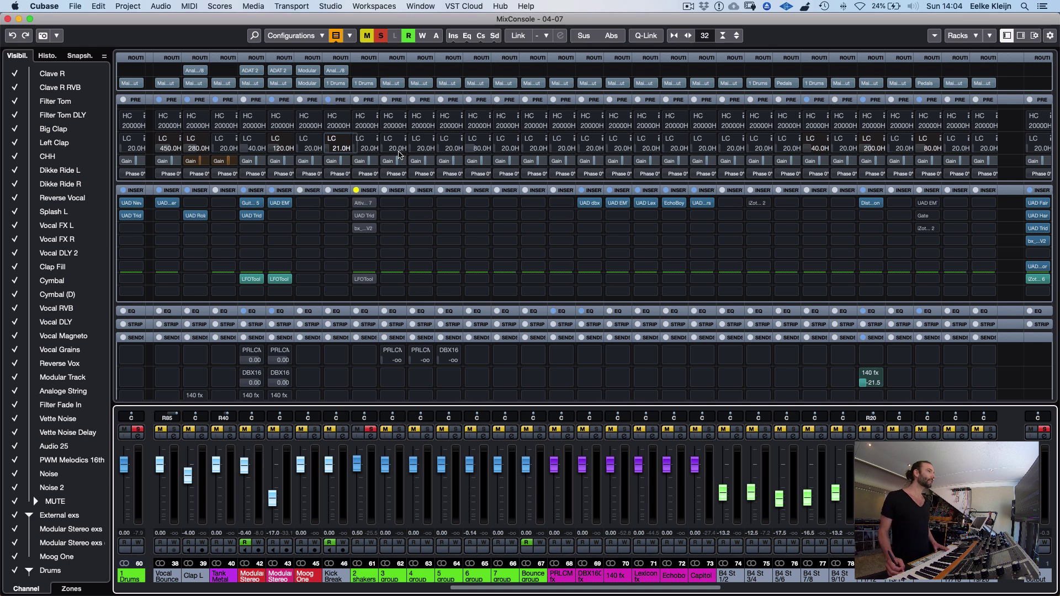
key("F3")
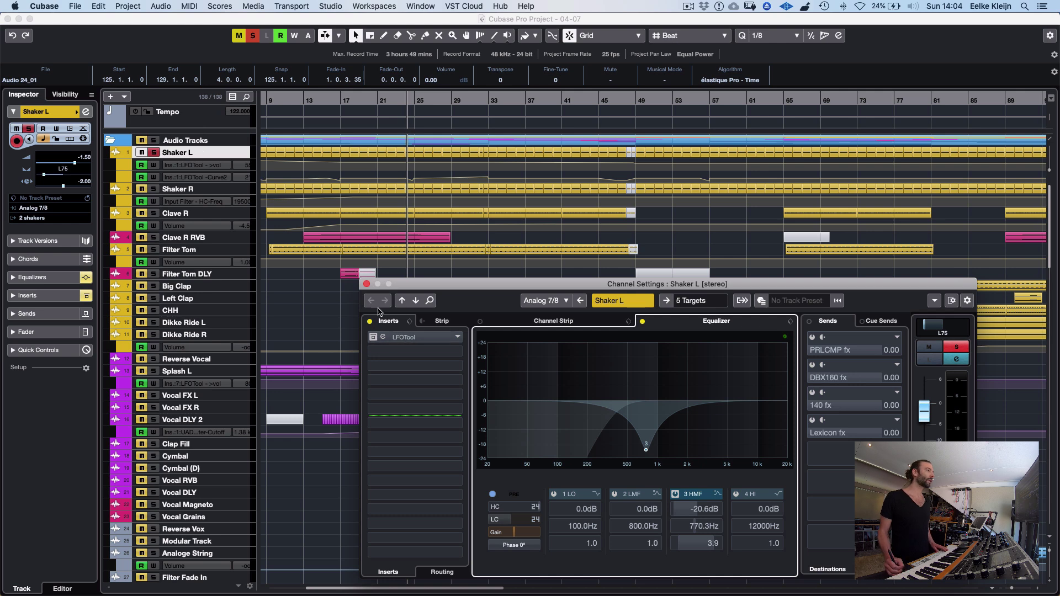
Play the soloed Shaker L from about bar 17, re-enable its inserts, and open the LFOTool plug-in
left_click(339, 98)
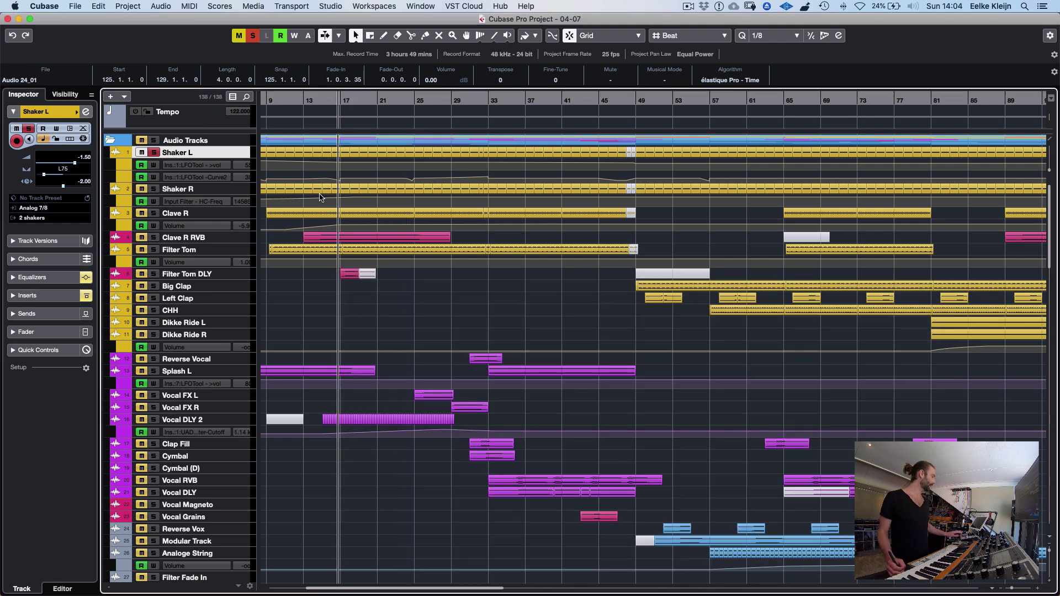
key("e")
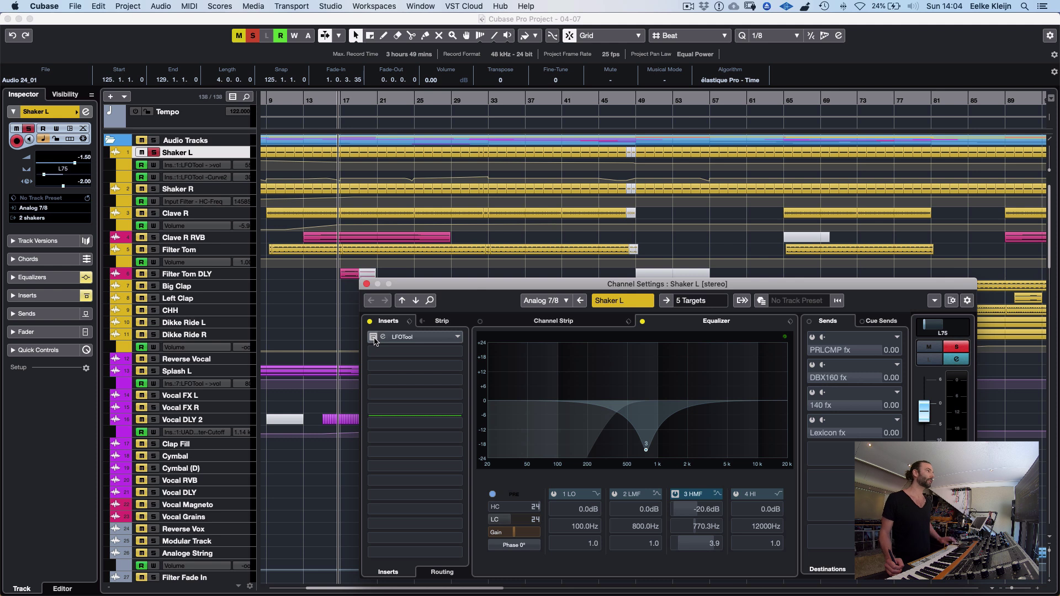
key("space")
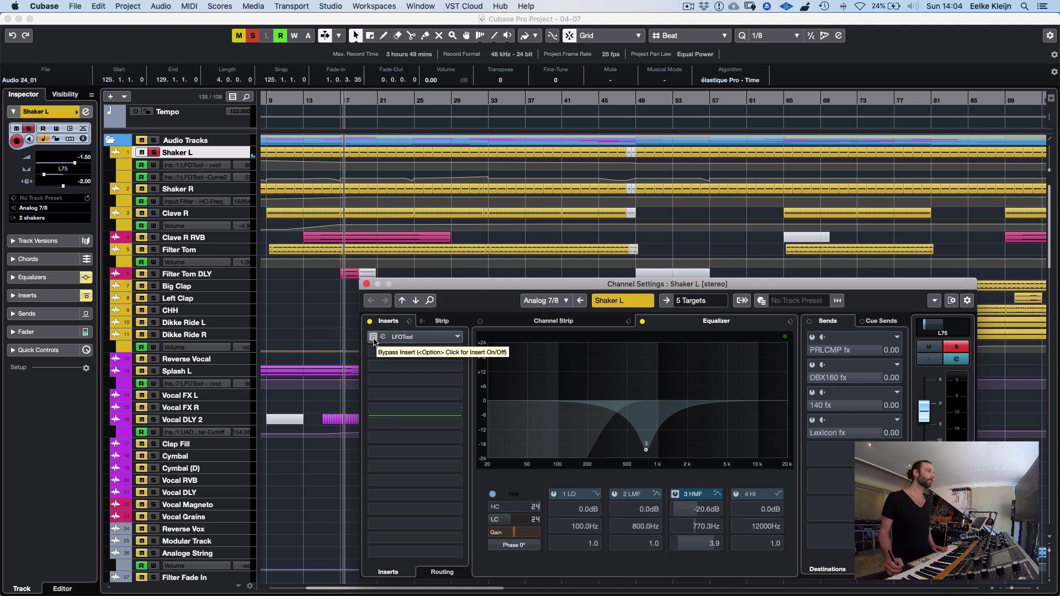
left_click(374, 338)
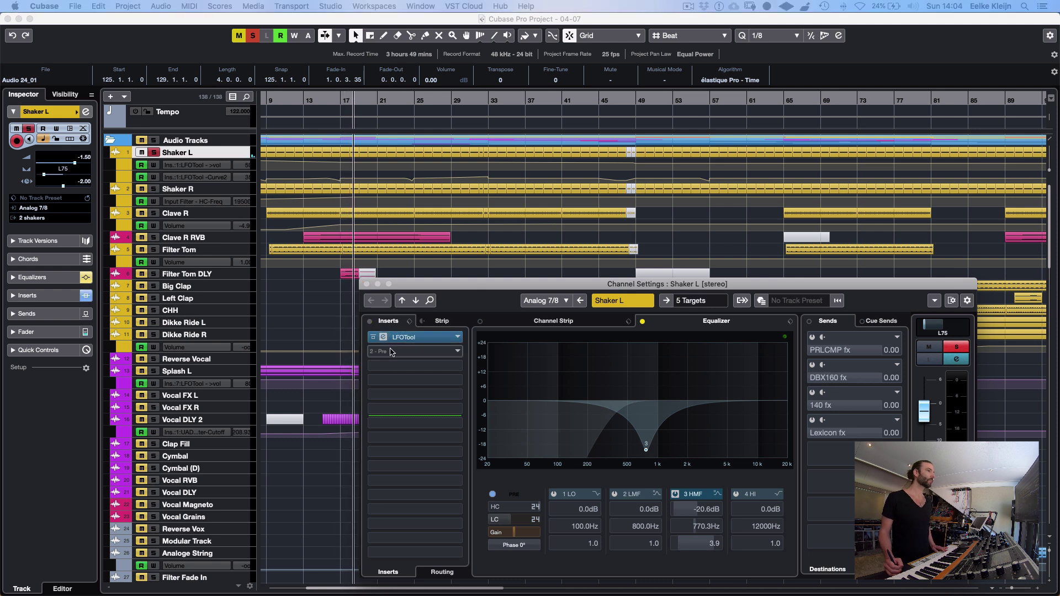
left_click(409, 337)
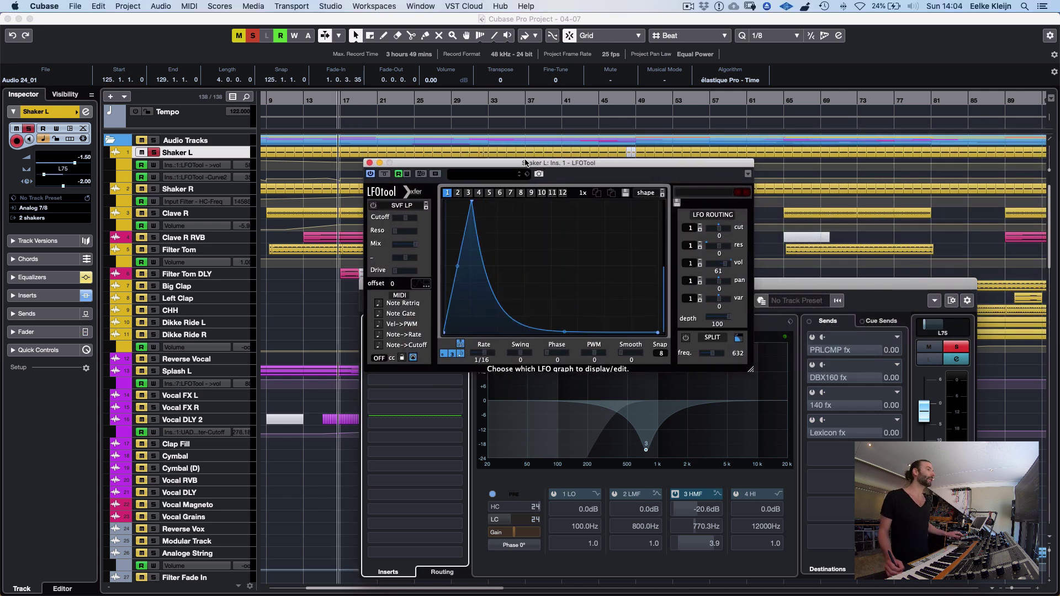
Examine LFOTool's automated curve and volume amount while playing from about bars 17 and 45, then close the plug-in
left_click_drag(525, 163, 533, 244)
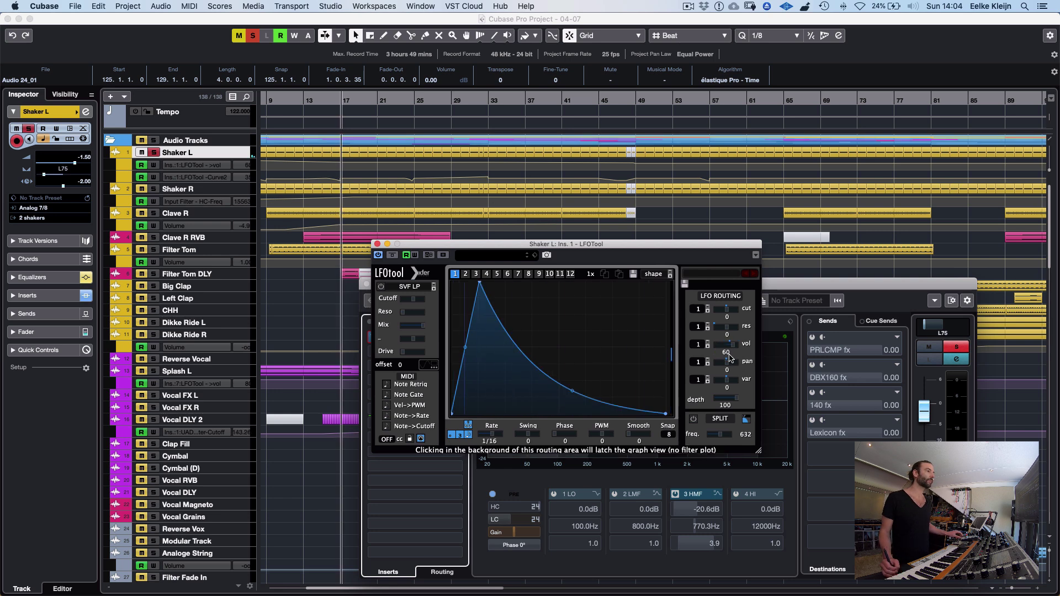
mouse_move(728, 349)
left_mouse_down()
mouse_move(723, 412)
mouse_move(728, 331)
mouse_move(728, 353)
left_mouse_up()
key("space")
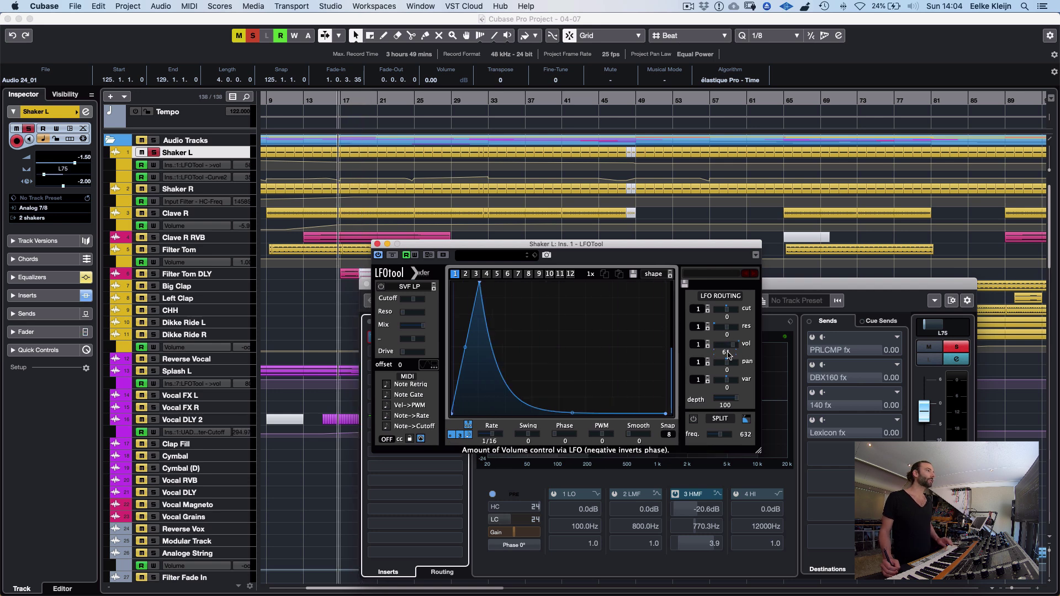
left_click(333, 114)
left_click(596, 100)
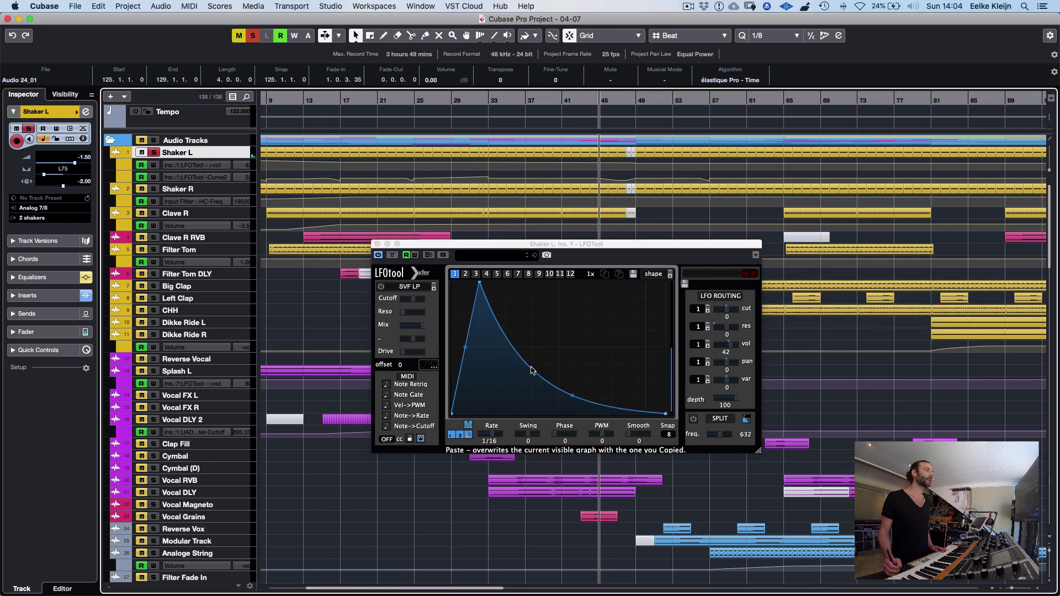
left_click_drag(575, 409, 578, 413)
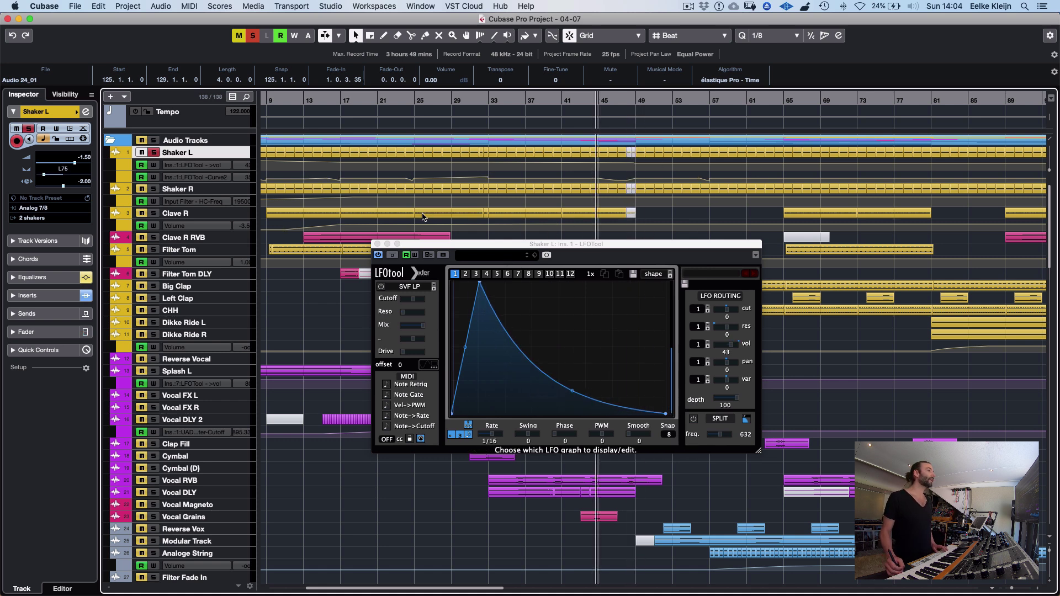
left_click(378, 242)
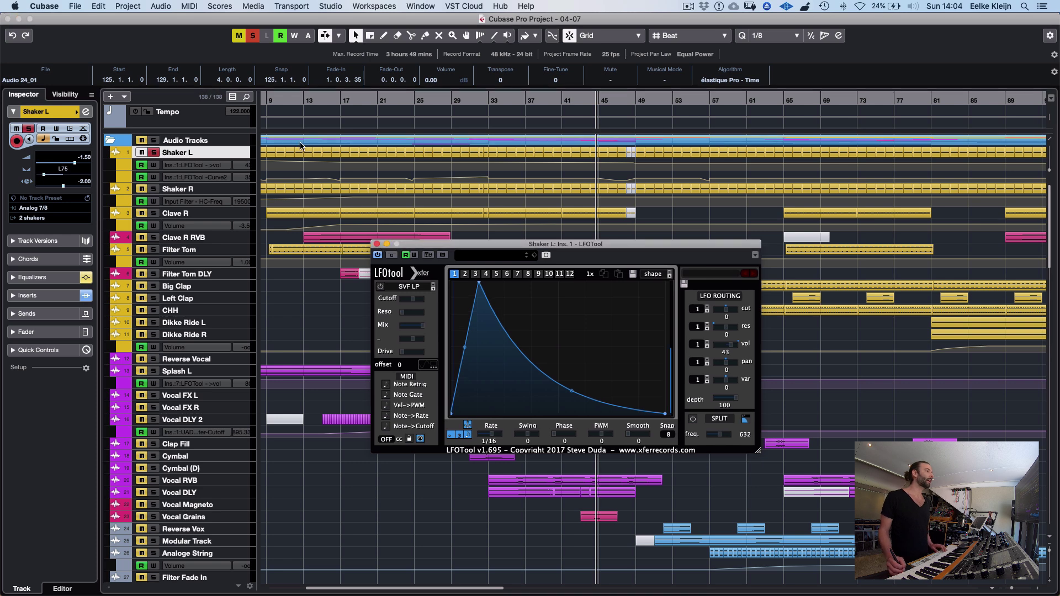
left_click(377, 244)
Select Shaker R and look over its channel settings, then close them
left_click(159, 187)
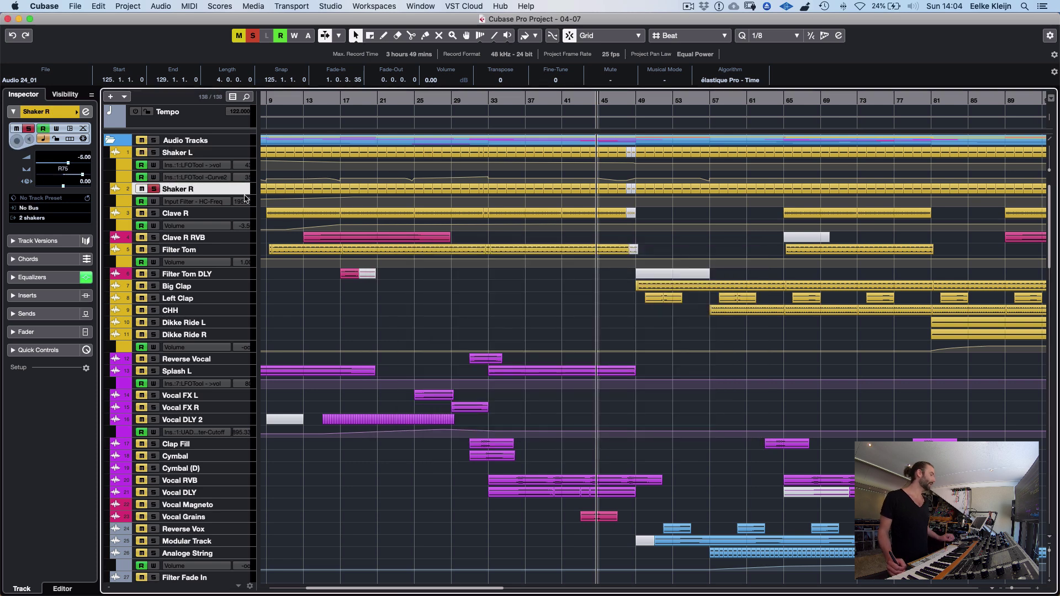
key("e")
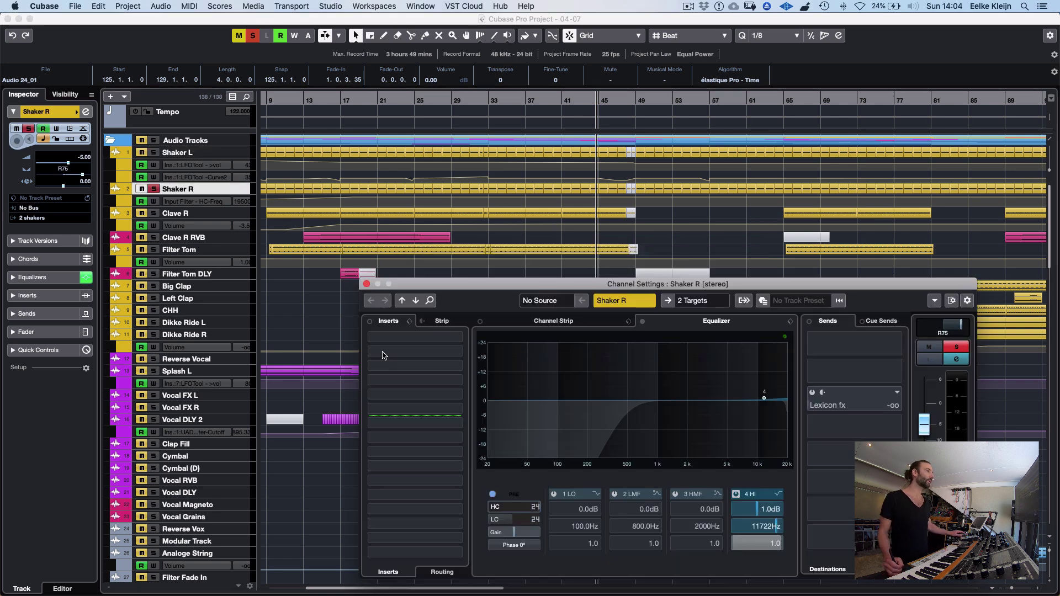
key("e")
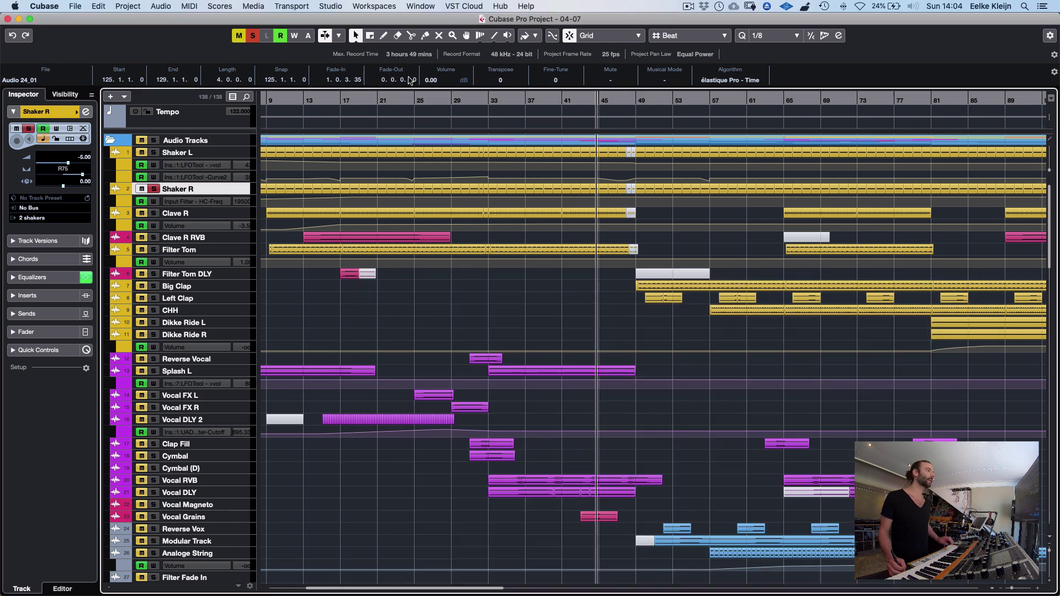
Solo Shaker L together with Shaker R, and reactivate the 2 shakers group's inserts with only Altiverb 7 left on
left_click(200, 155)
left_click(439, 100)
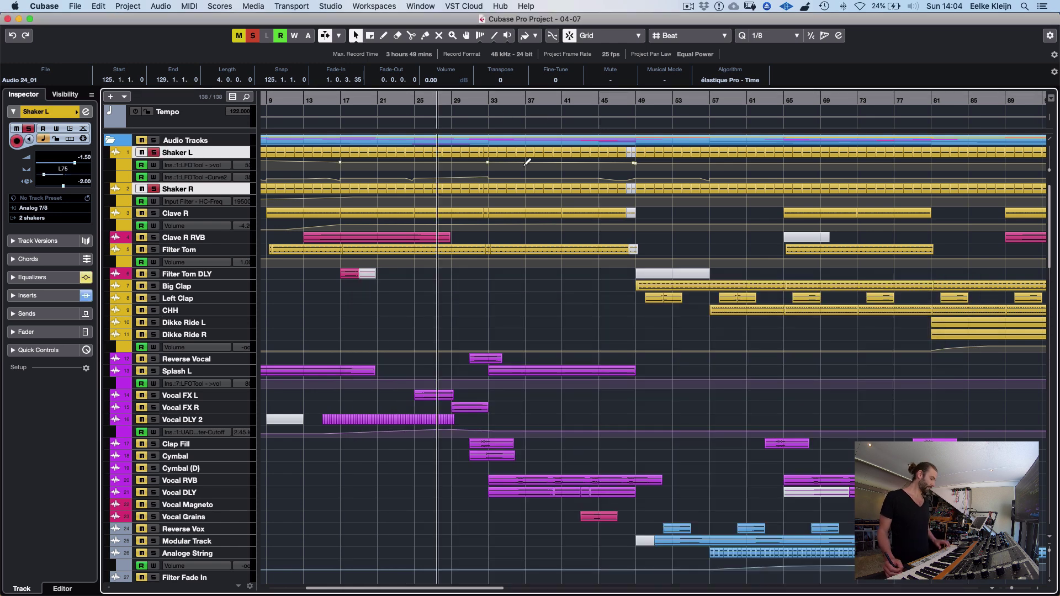
key("F3")
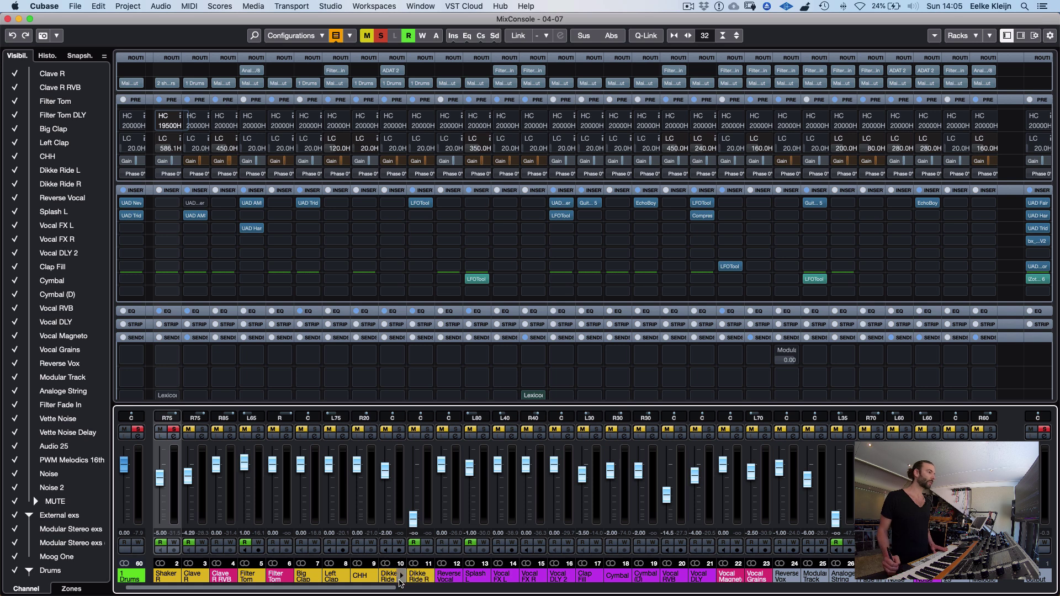
left_click_drag(385, 590, 668, 572)
scroll(788, 563, "left", 5)
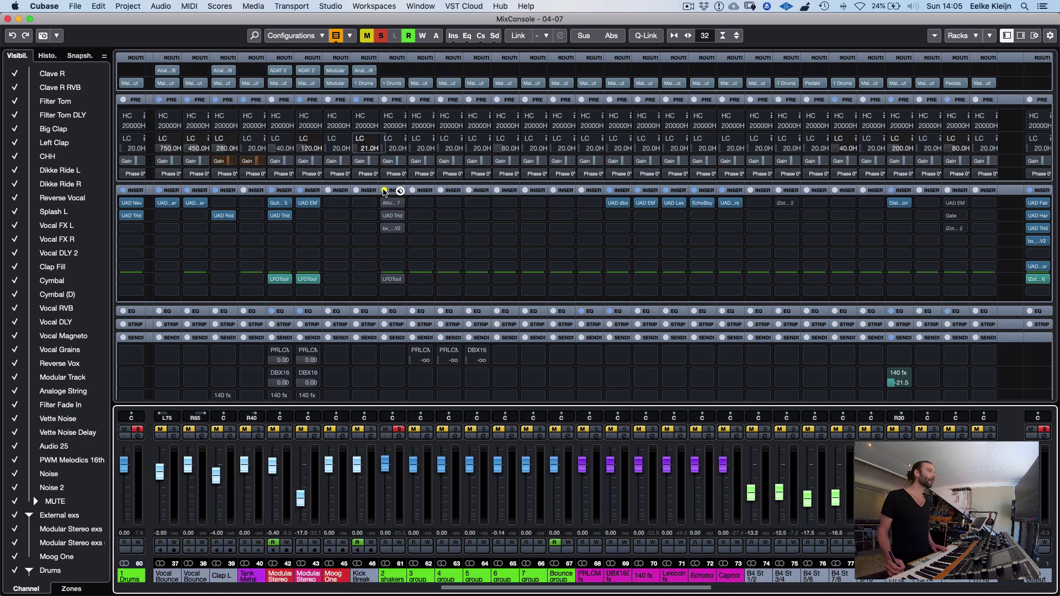
left_click(396, 207)
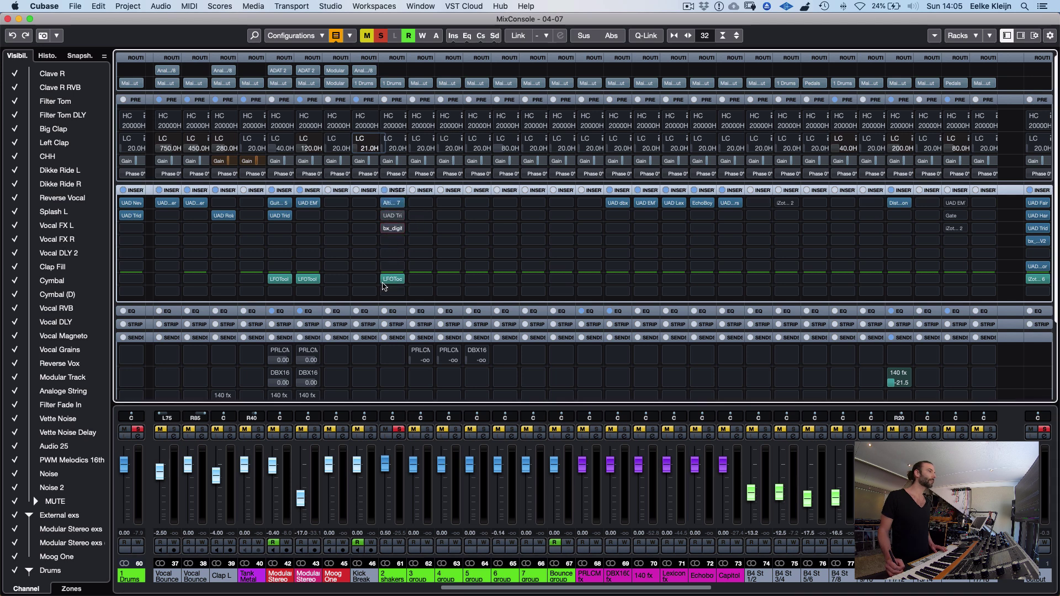
Go through the 2 shakers group's inserts in turn, examining Altiverb 7, UAD Trident A-Range and bx_digital V2
left_click(393, 203)
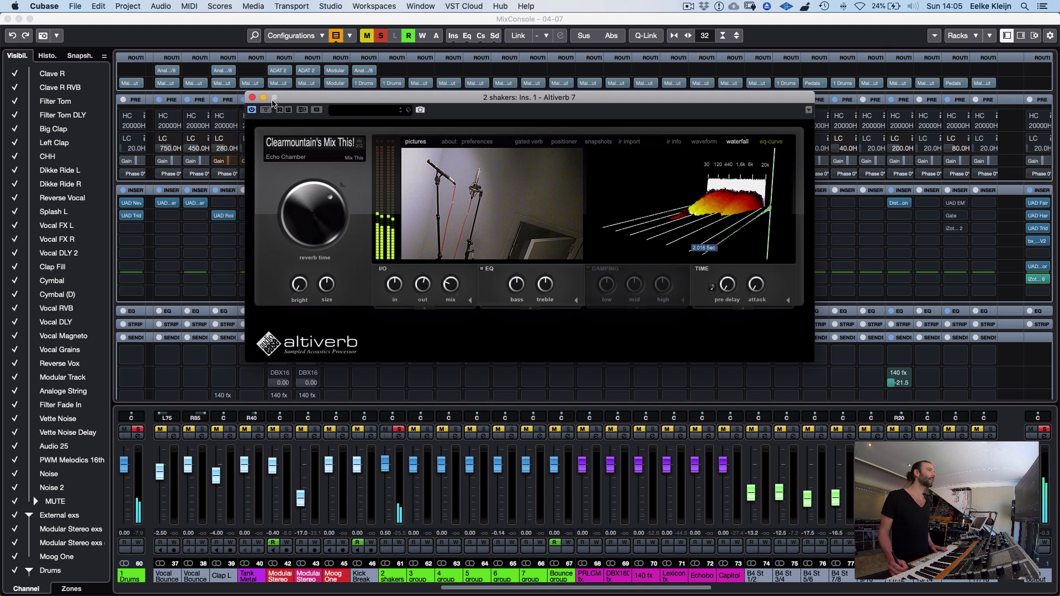
left_click(253, 98)
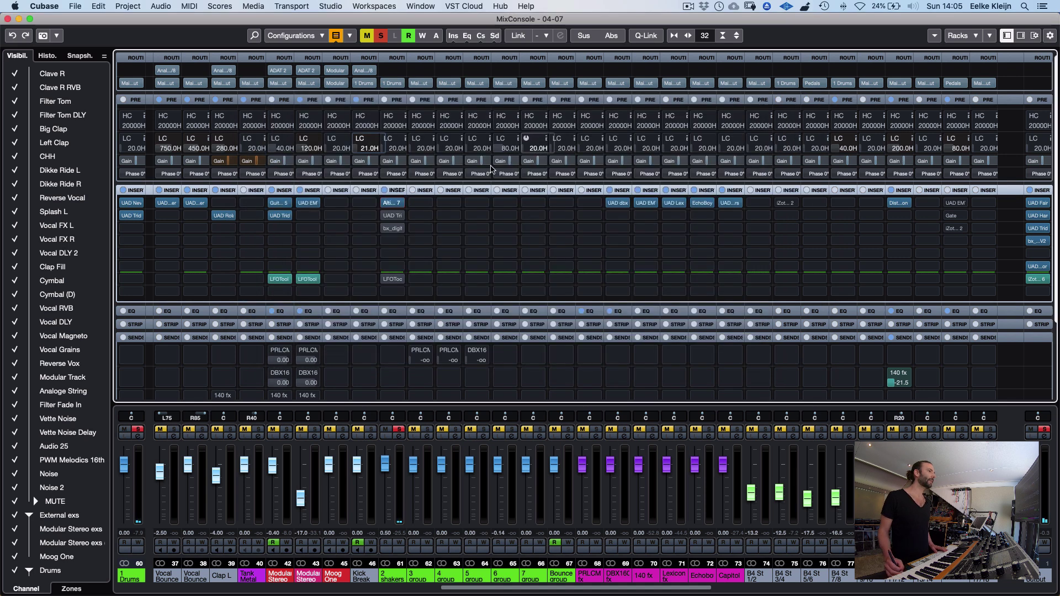
left_click(392, 218)
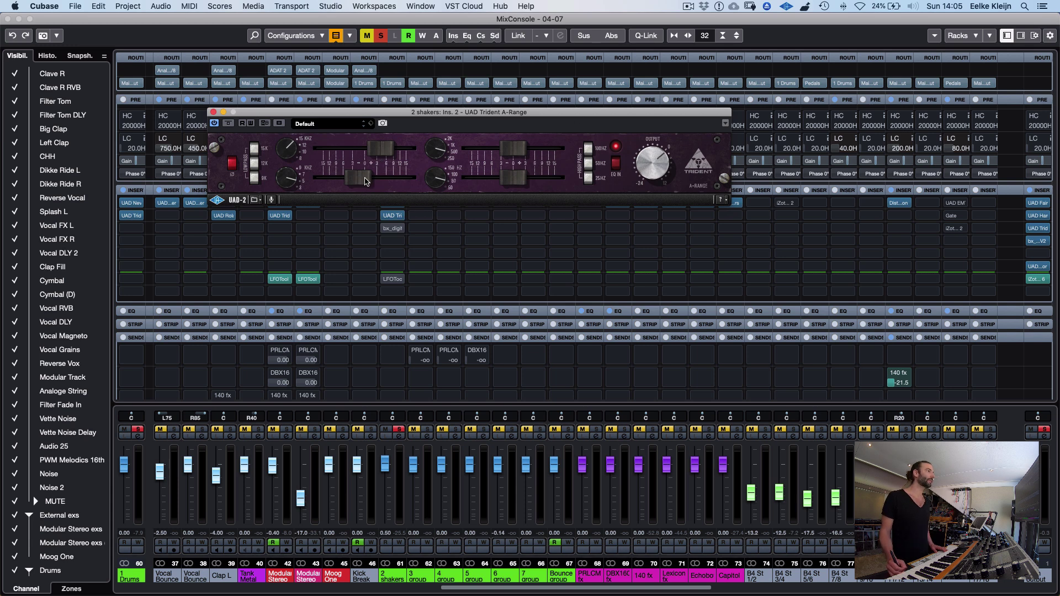
left_click(213, 113)
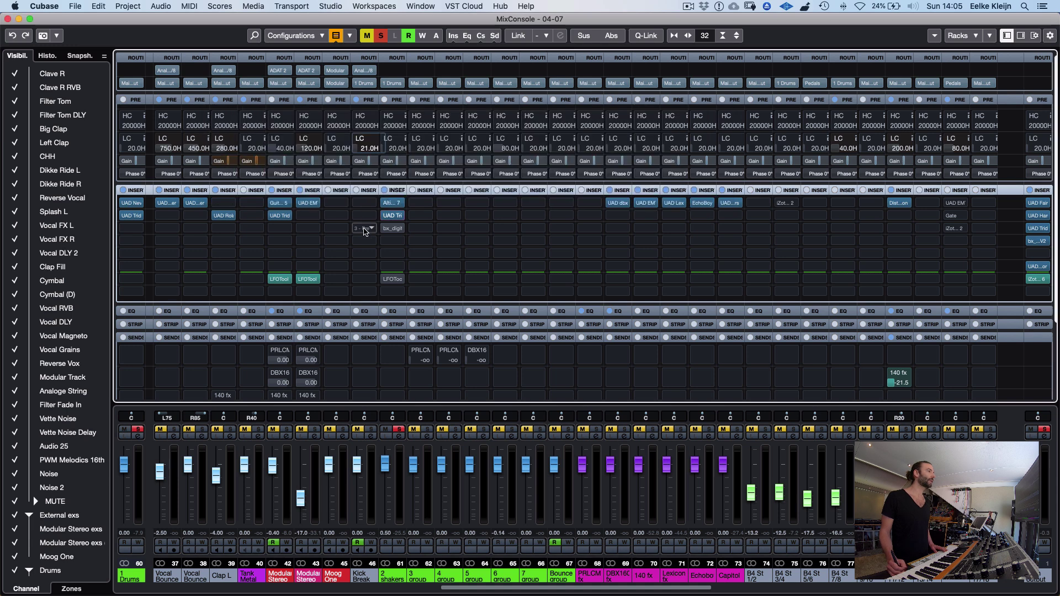
left_click(397, 228)
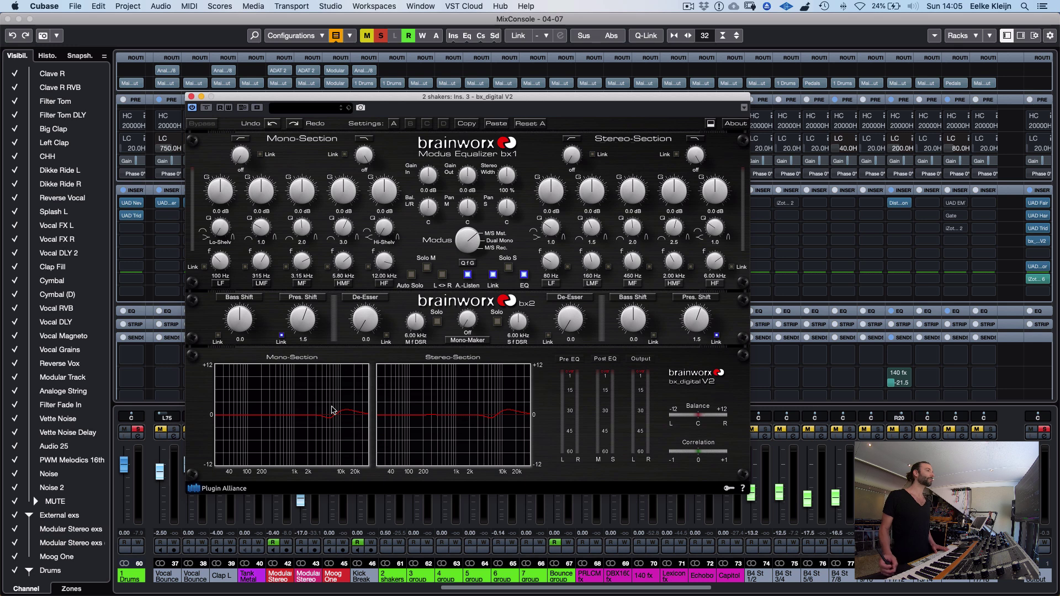
Examine LFOTool on the 2 shakers group, then return to the project arrangement and briefly play the soloed shakers
left_click(191, 96)
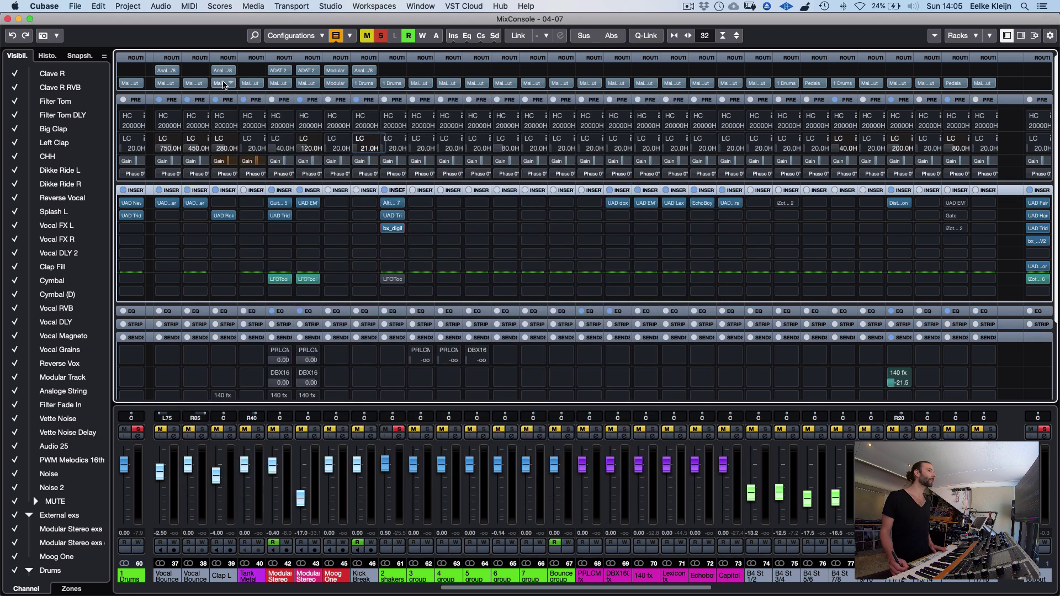
left_click(391, 280)
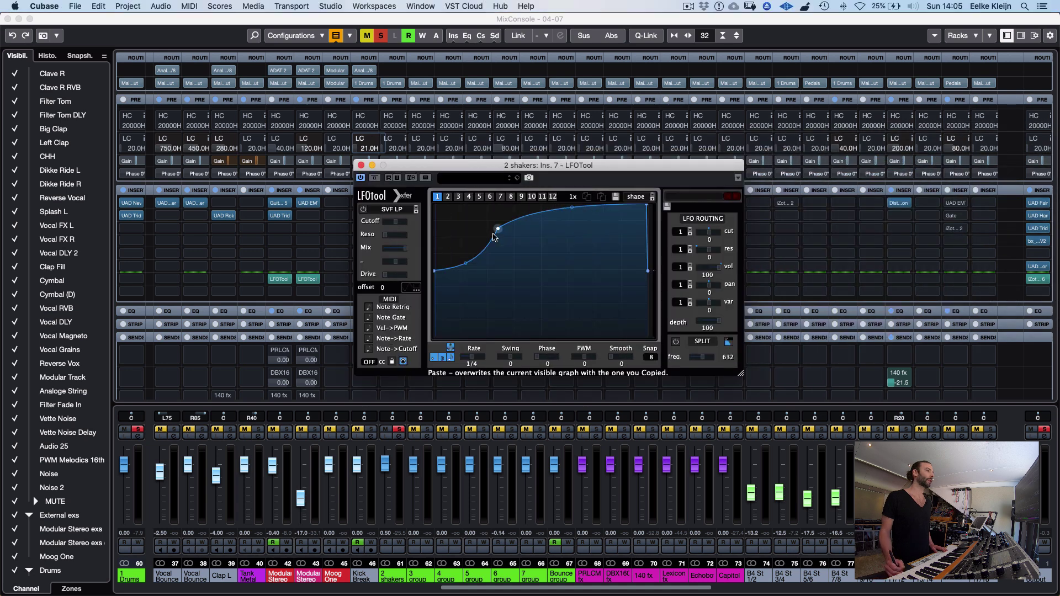
left_click(362, 165)
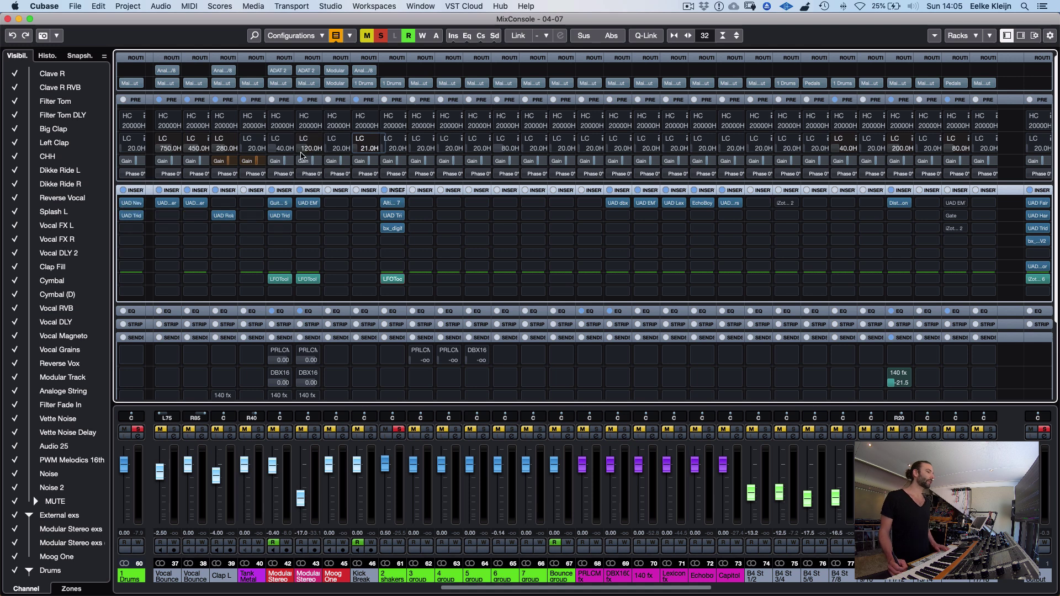
key("F3")
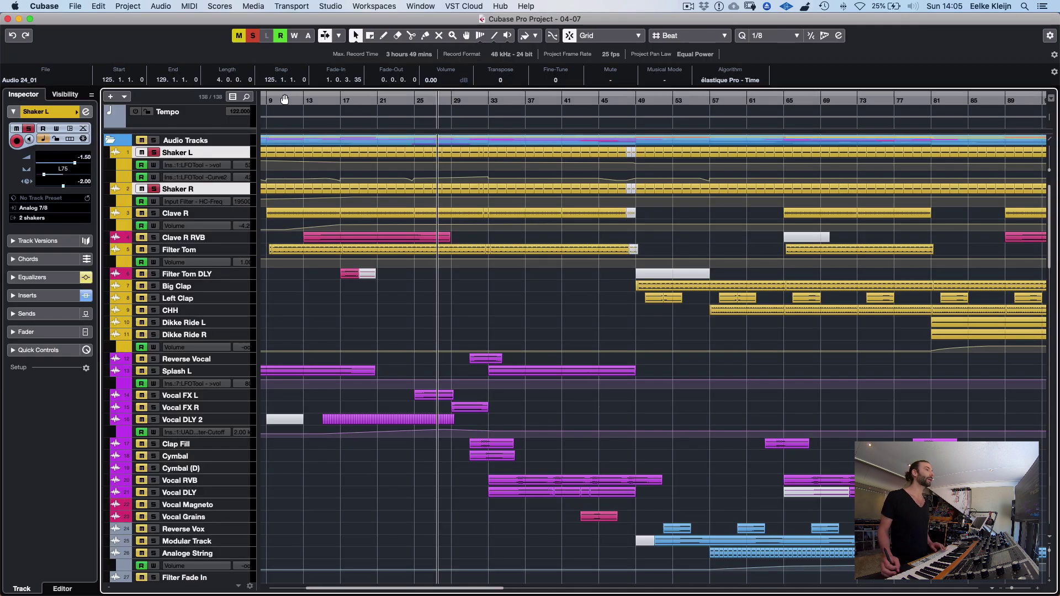
key("space")
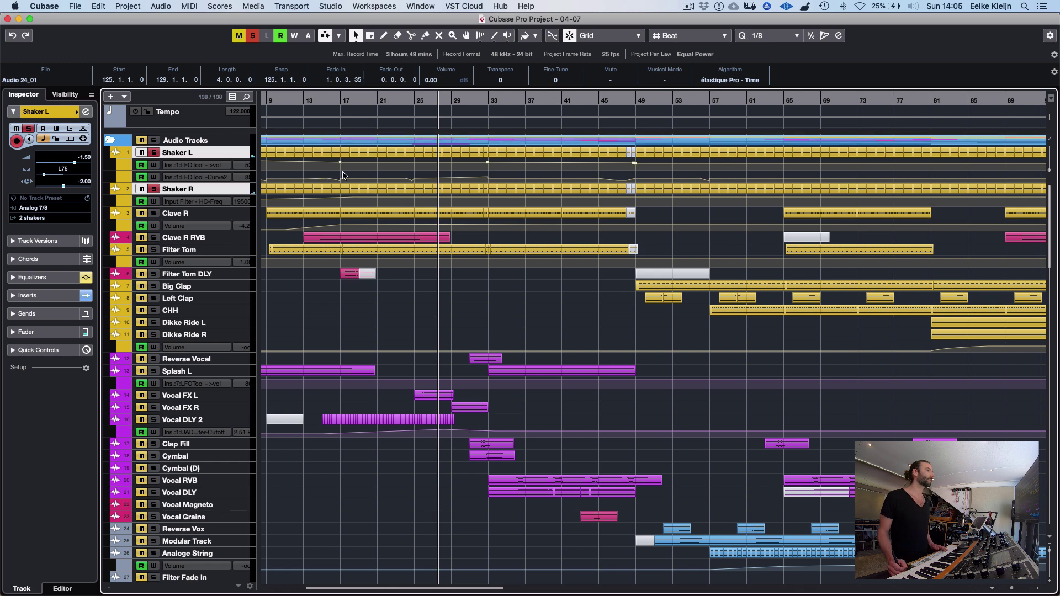
key("space")
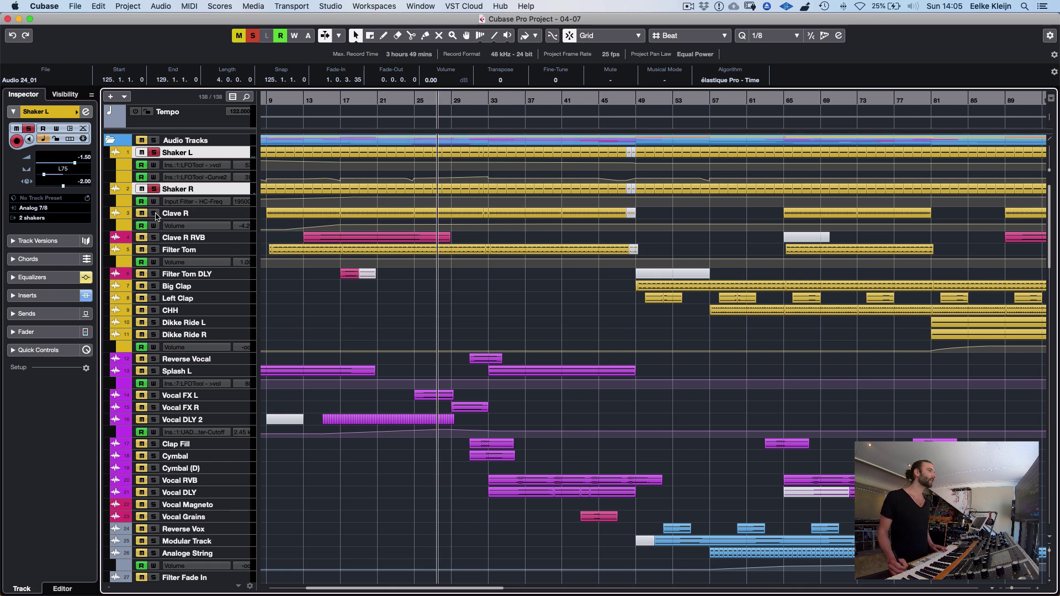
Solo Clave R and audition it dry by bypassing its inserts and switching off its Capitol send
left_click(155, 214)
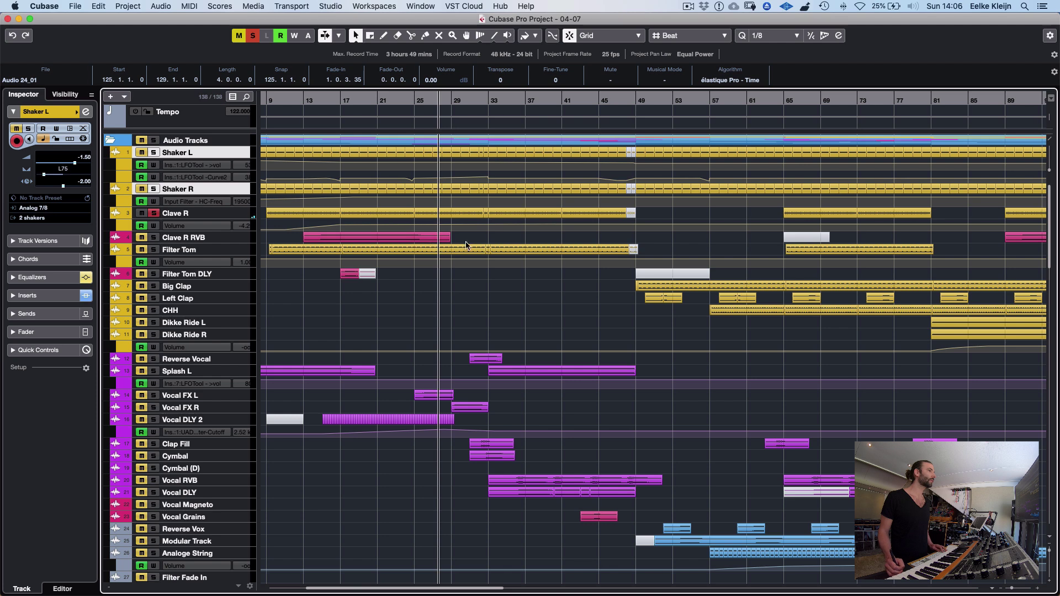
left_click(278, 214)
key("e")
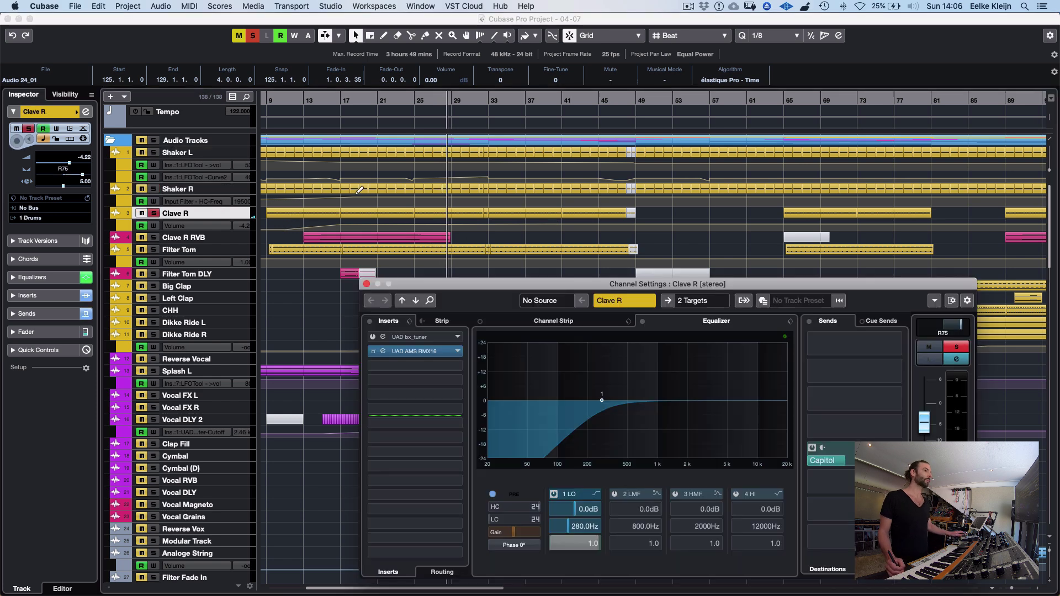
left_click(371, 322)
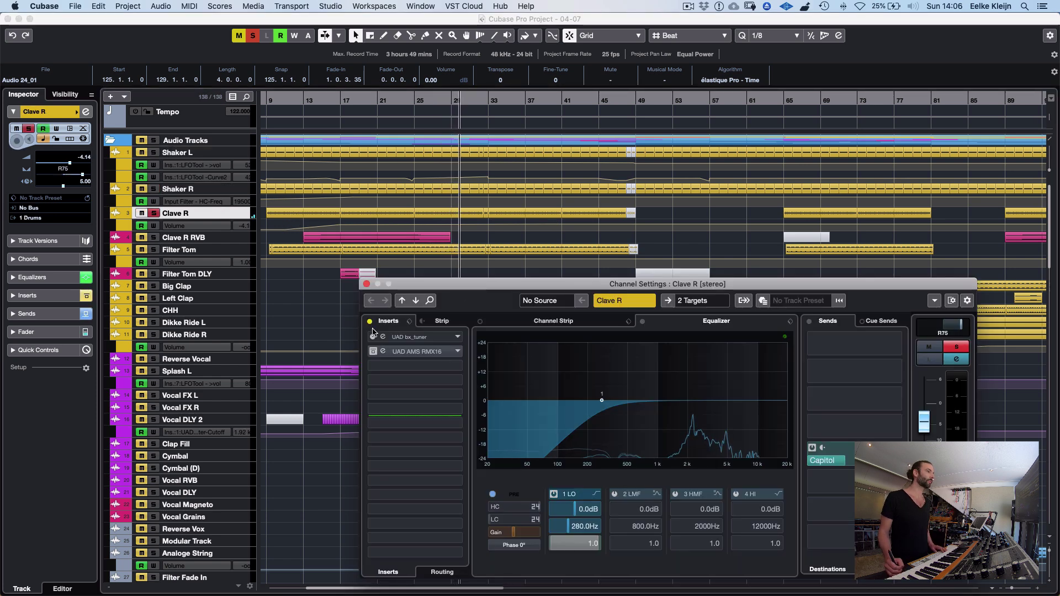
left_click(812, 448)
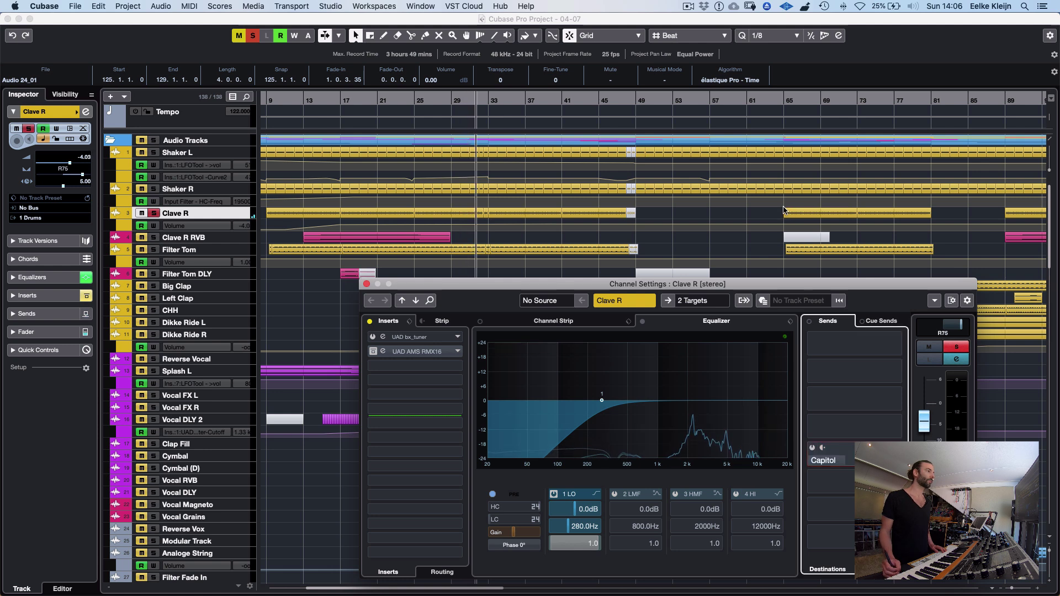
key("space")
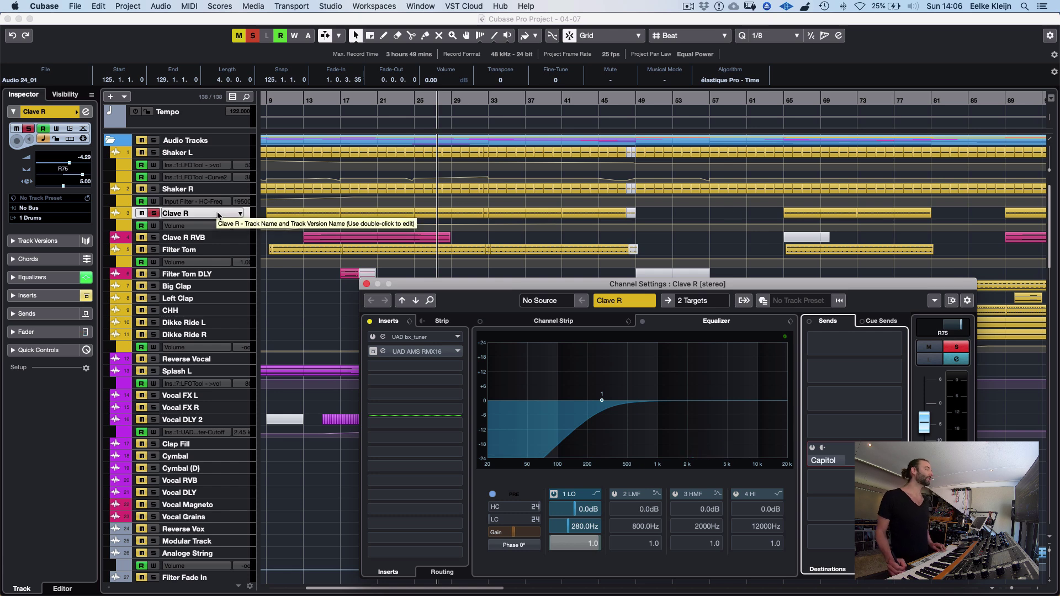
Enlarge the Clave R track to inspect its audio waveforms, then restore the normal track height
left_click(220, 213)
key("z")
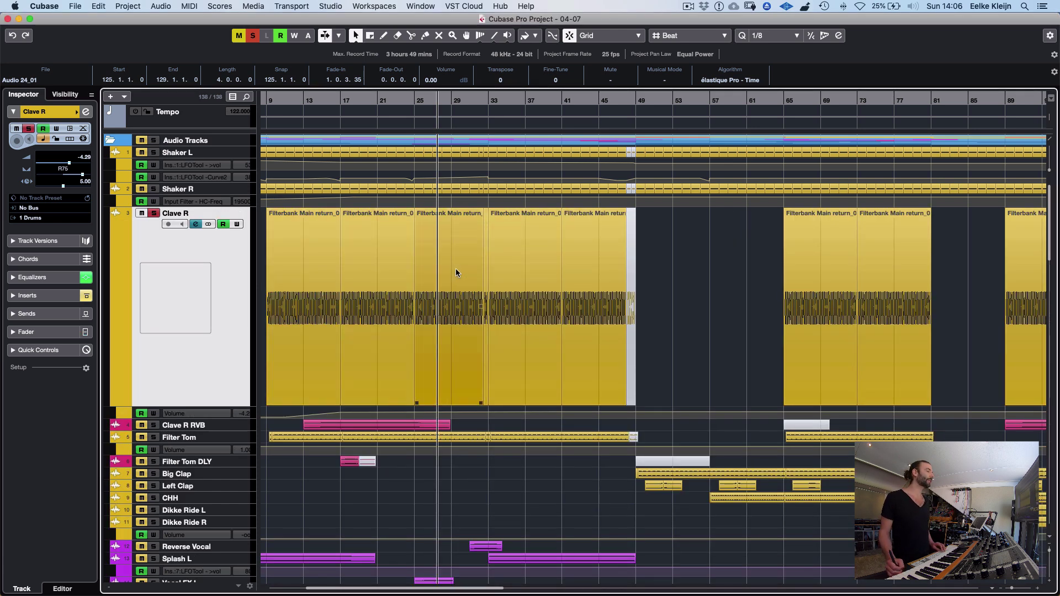
key("z")
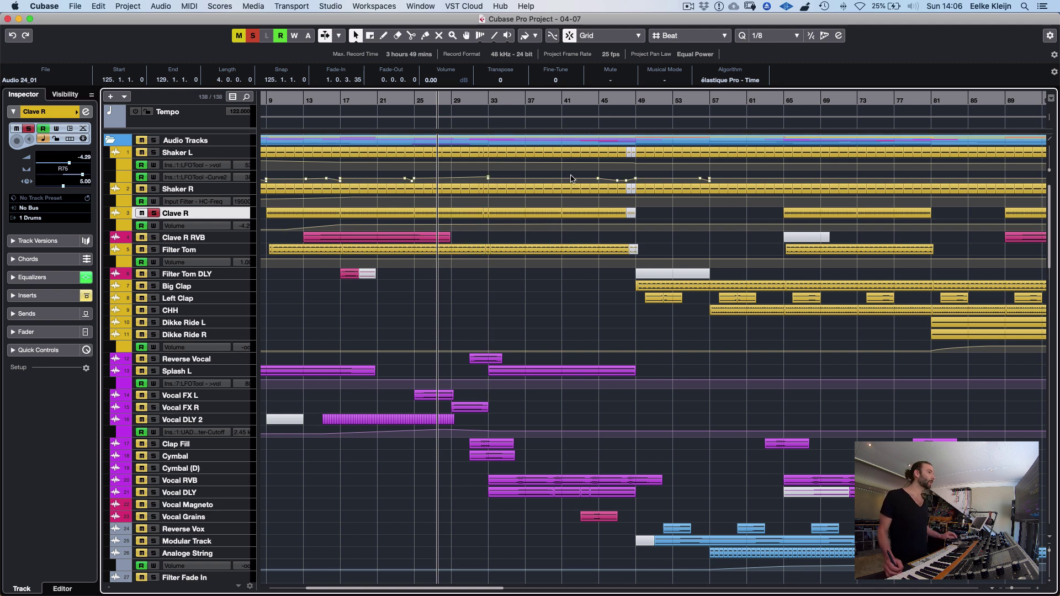
Audition Clave R while switching its UAD AMS RMX16 insert and Capitol send back on, then close its channel settings
key("e")
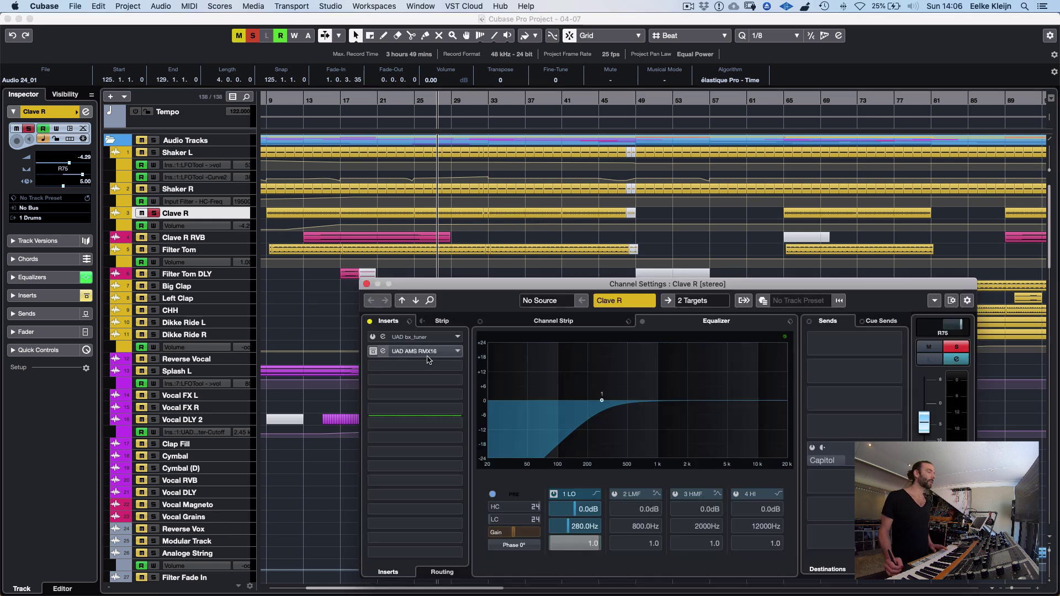
left_click(842, 462)
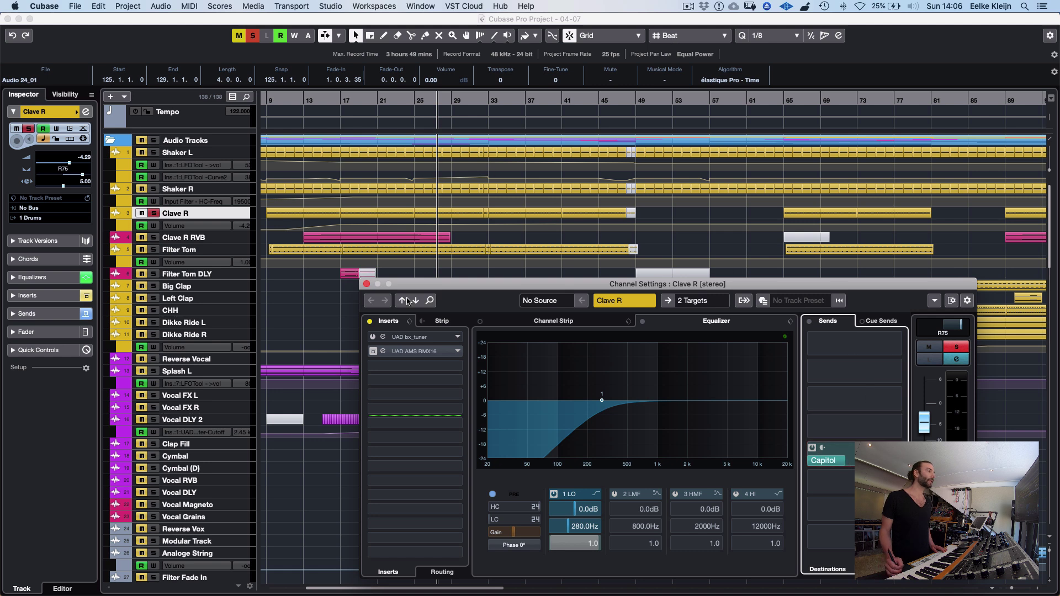
left_click(375, 355)
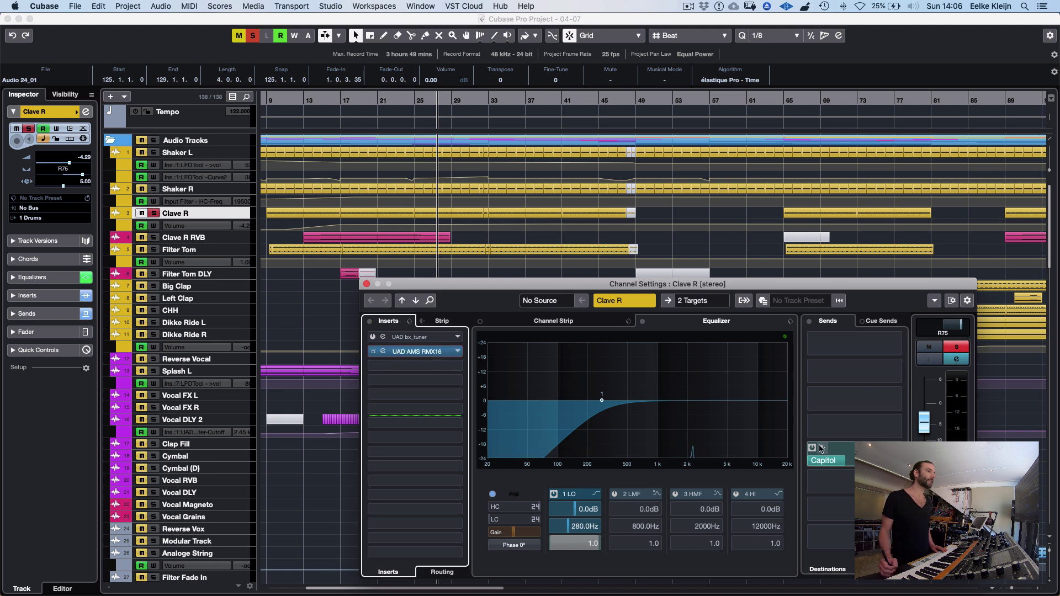
left_click(374, 353)
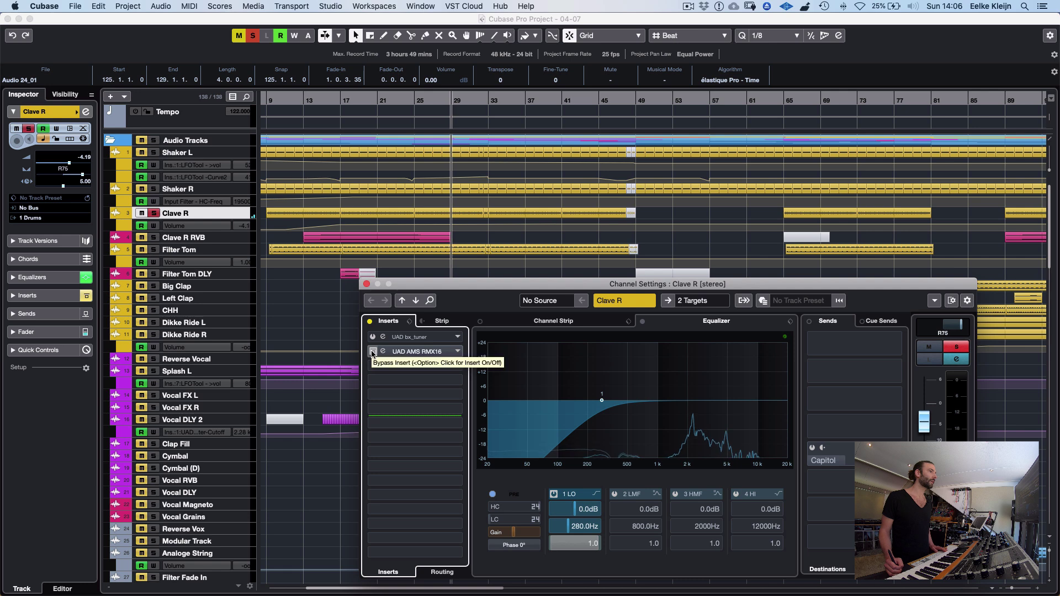
left_click(373, 352)
key("space")
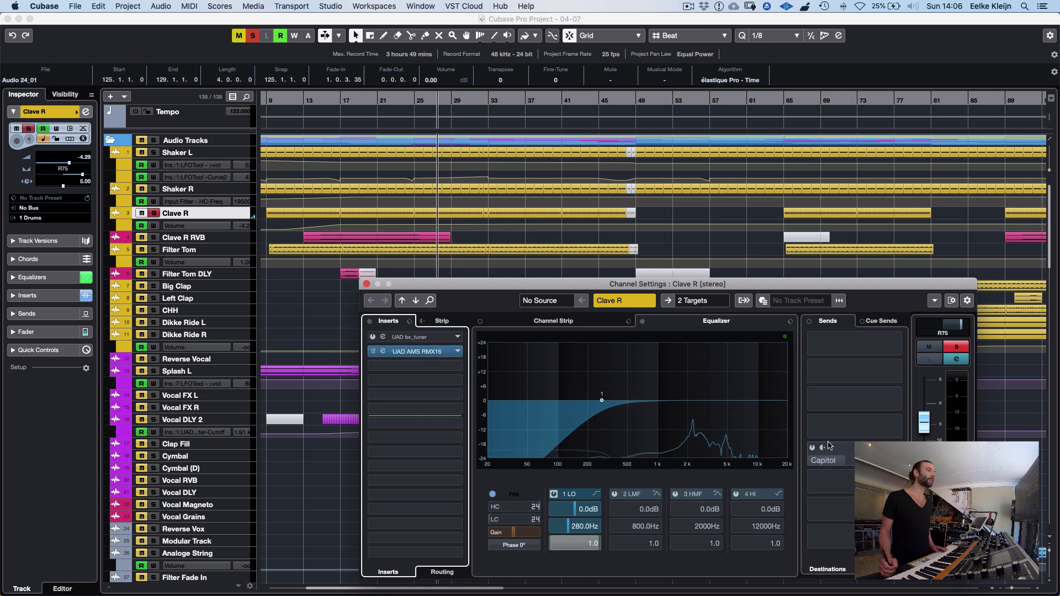
left_click(813, 448)
key("space")
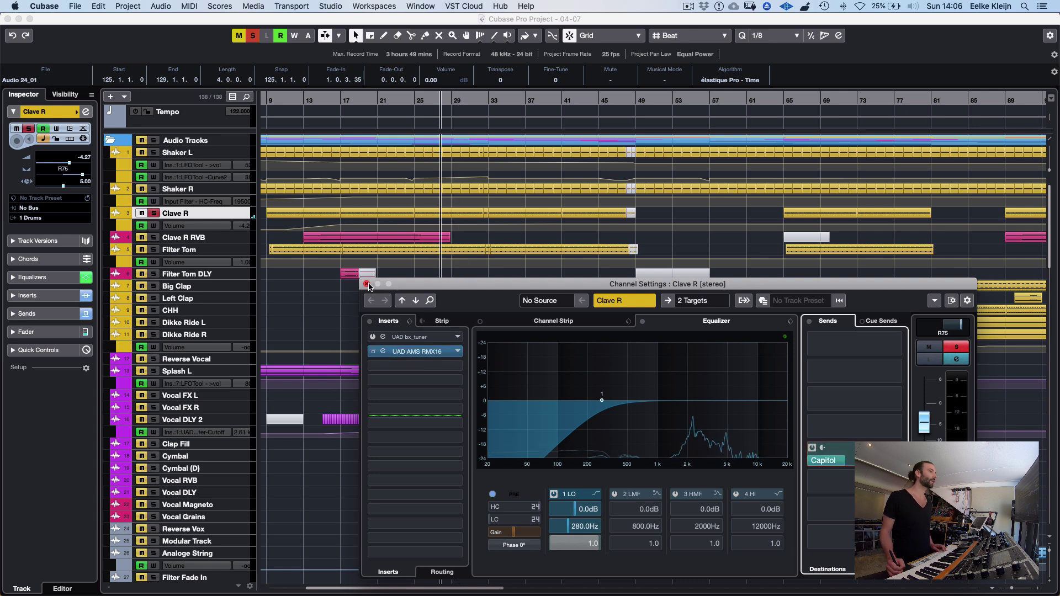
left_click(366, 284)
key("space")
Move playback to about bar 20, unsolo Clave R, then solo Filter Tom and enlarge its track
key("g")
key("g")
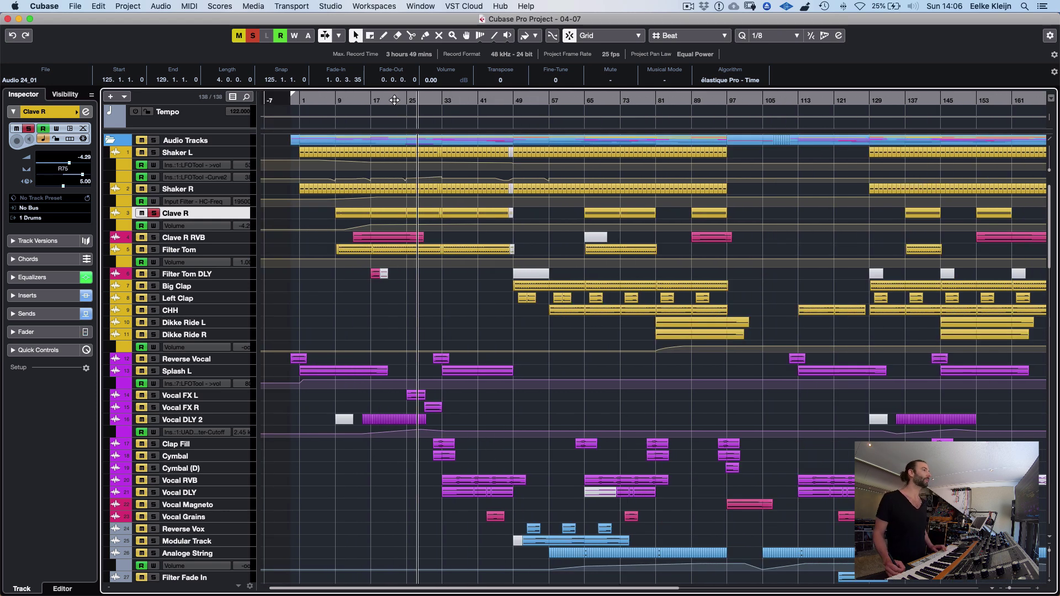
left_click(387, 100)
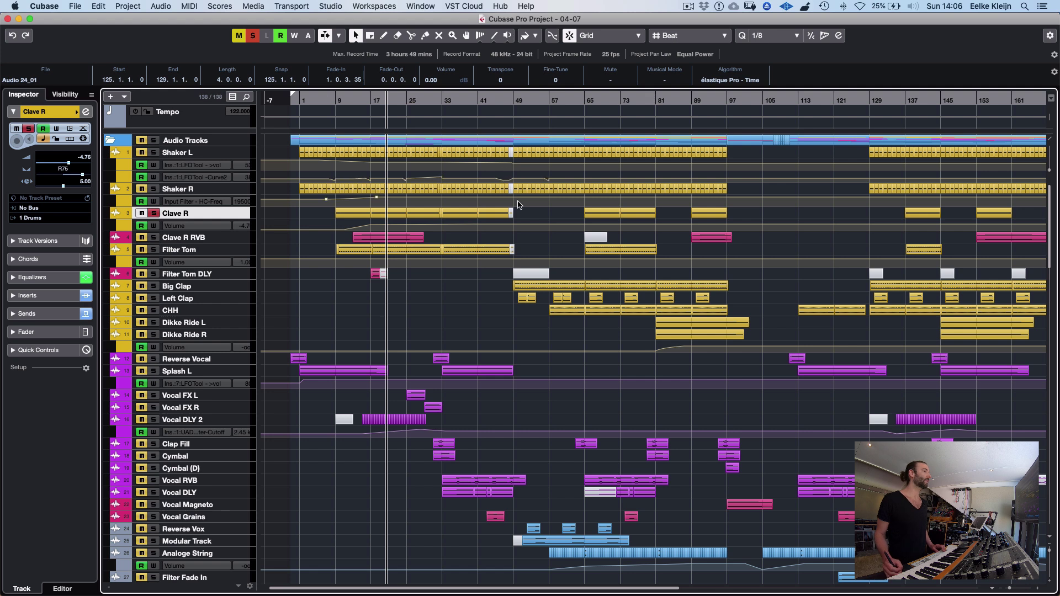
key("s")
left_click(213, 238)
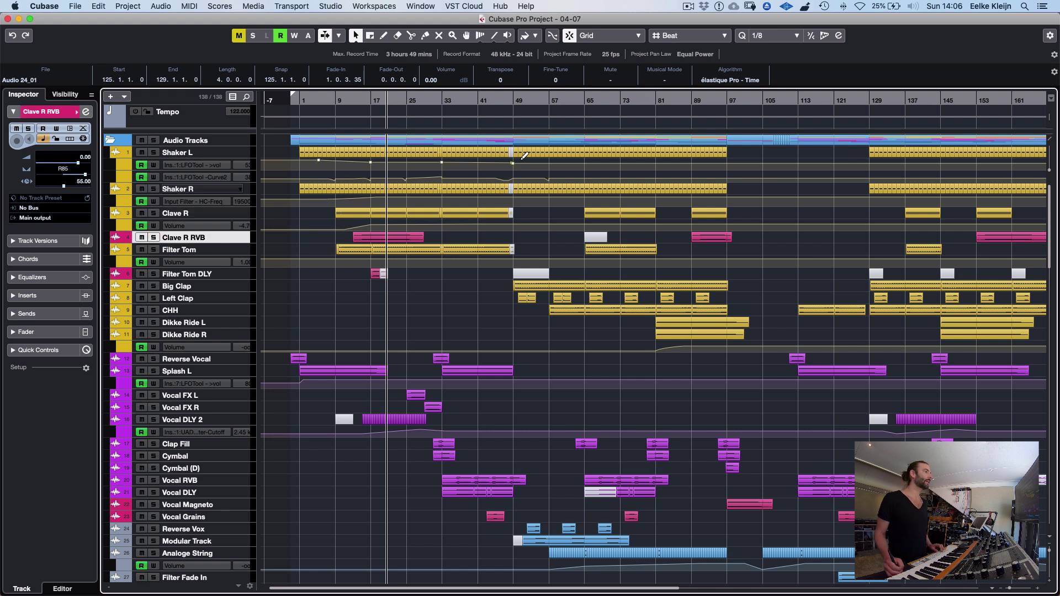
left_click(204, 251)
key("s")
key("z")
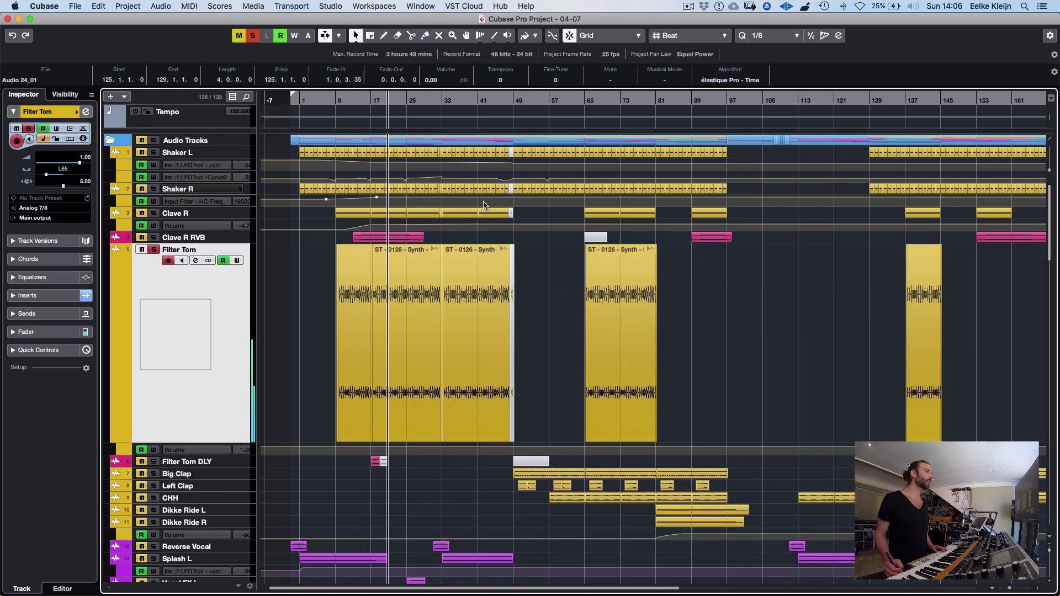
Compare Filter Tom with its UAD AMS RMX16 and UAD Harrison 32C inserts bypassed and active, then close its channel settings
key("e")
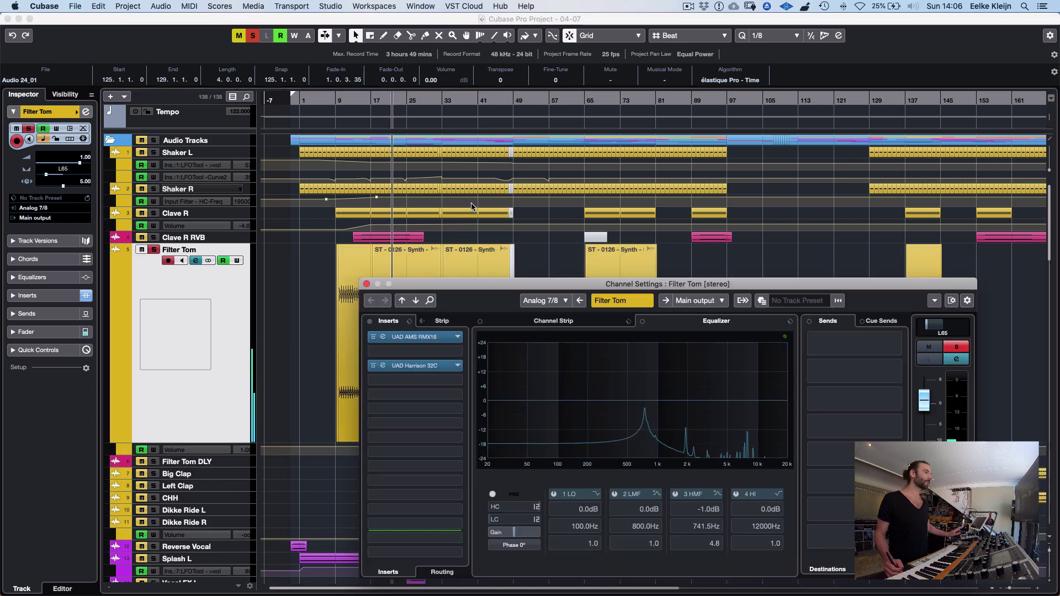
left_click_drag(522, 292, 678, 208)
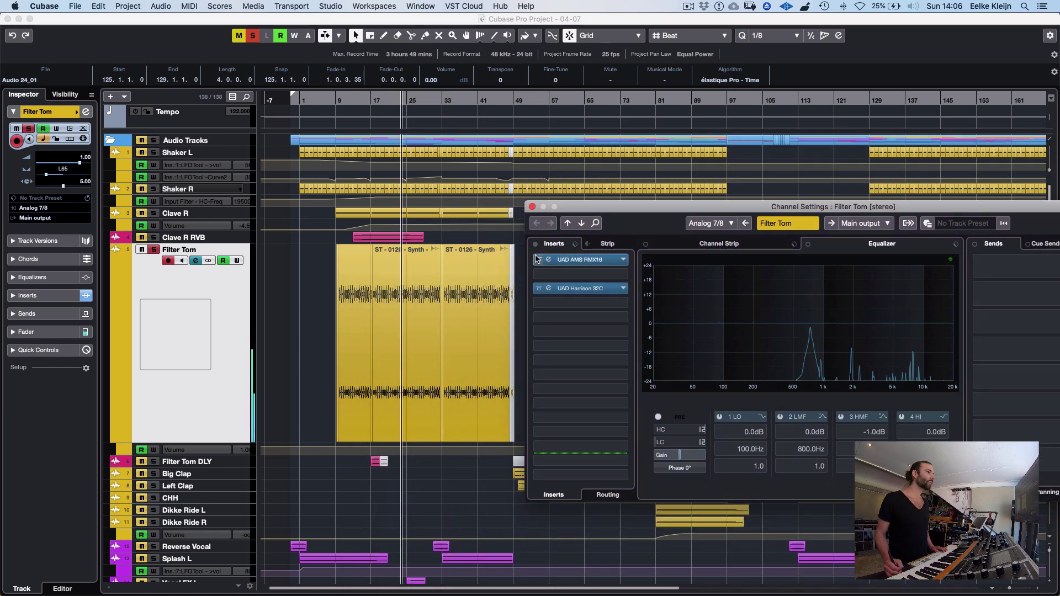
left_click(534, 244)
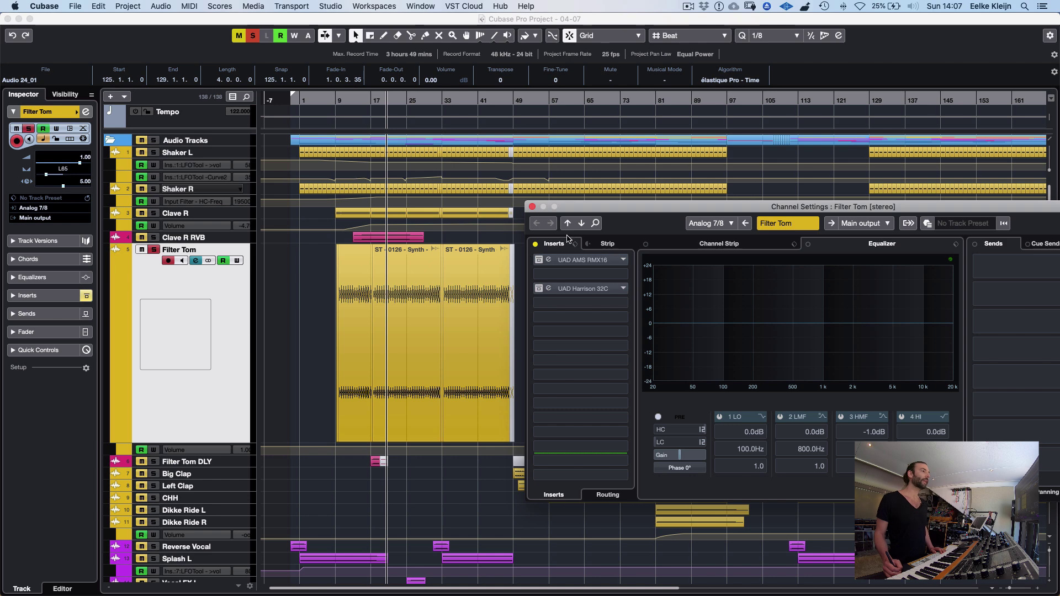
left_click_drag(707, 207, 585, 114)
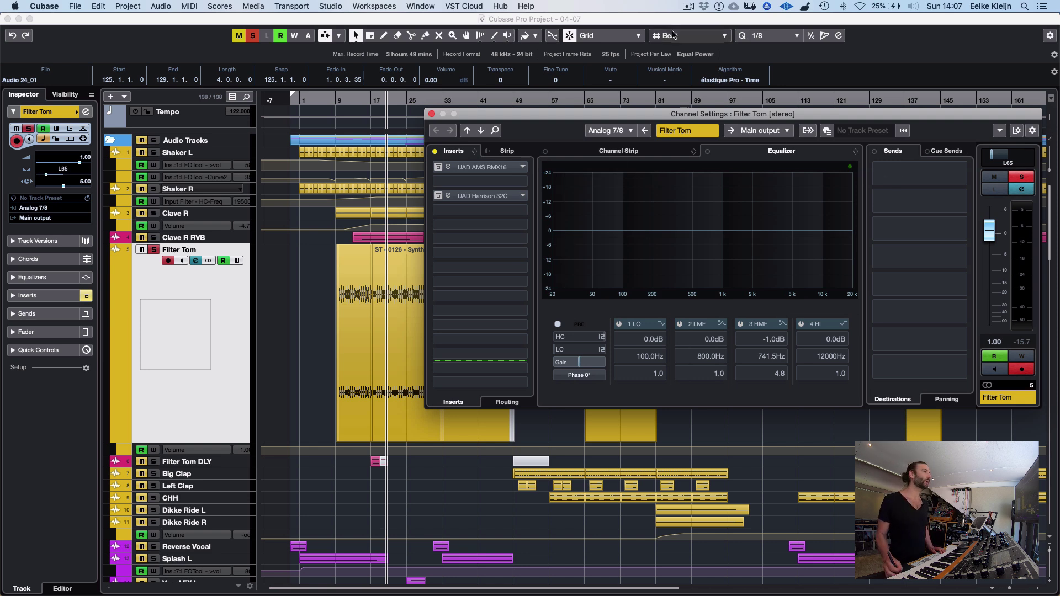
left_click(436, 152)
key("space")
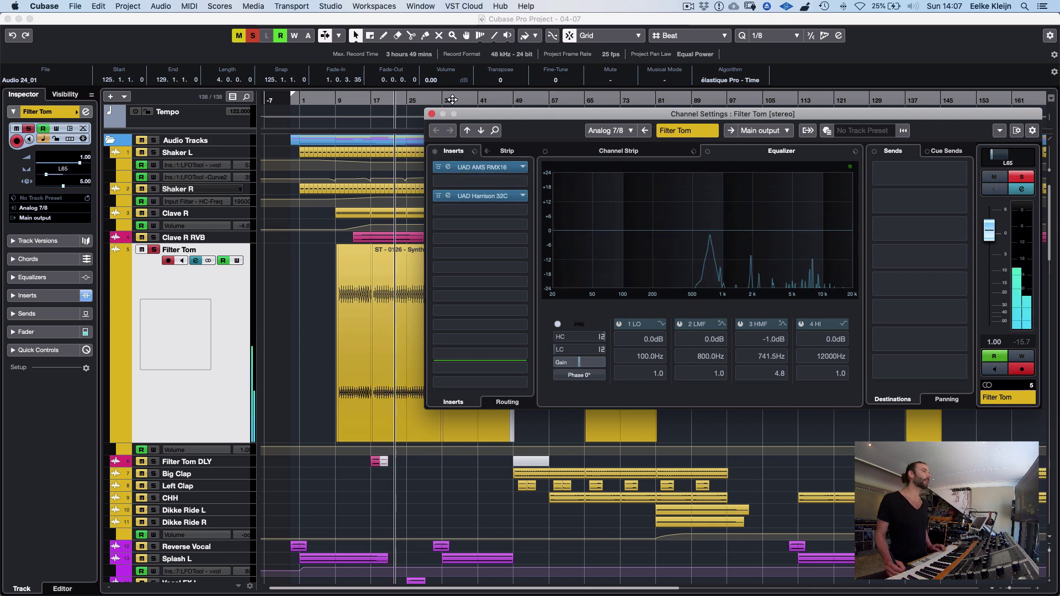
left_click(432, 114)
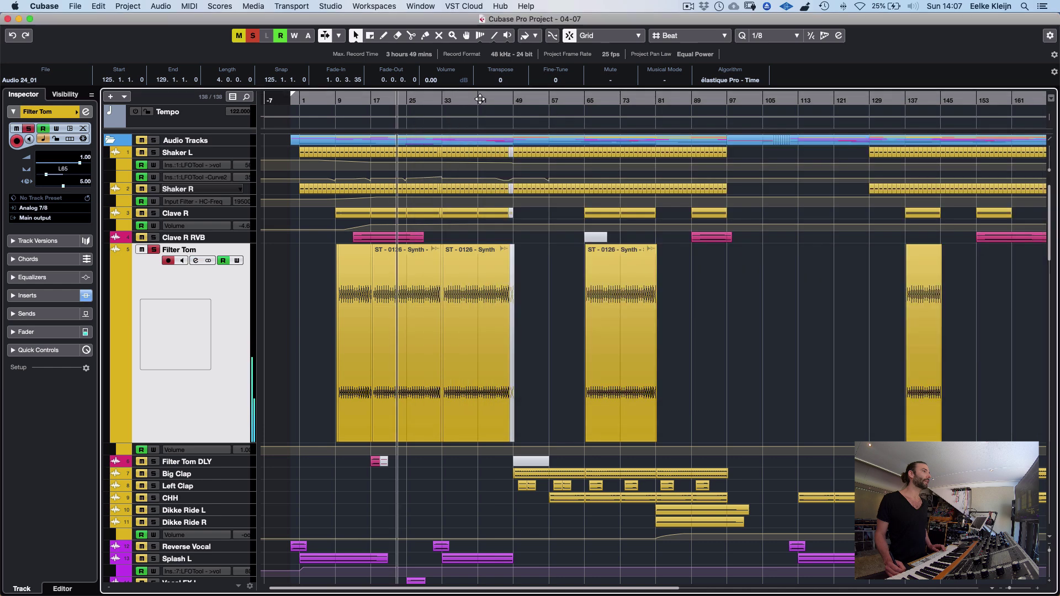
Unsolo Filter Tom and play the full mix from about bar 63, restoring the normal track height
left_click(580, 99)
key("s")
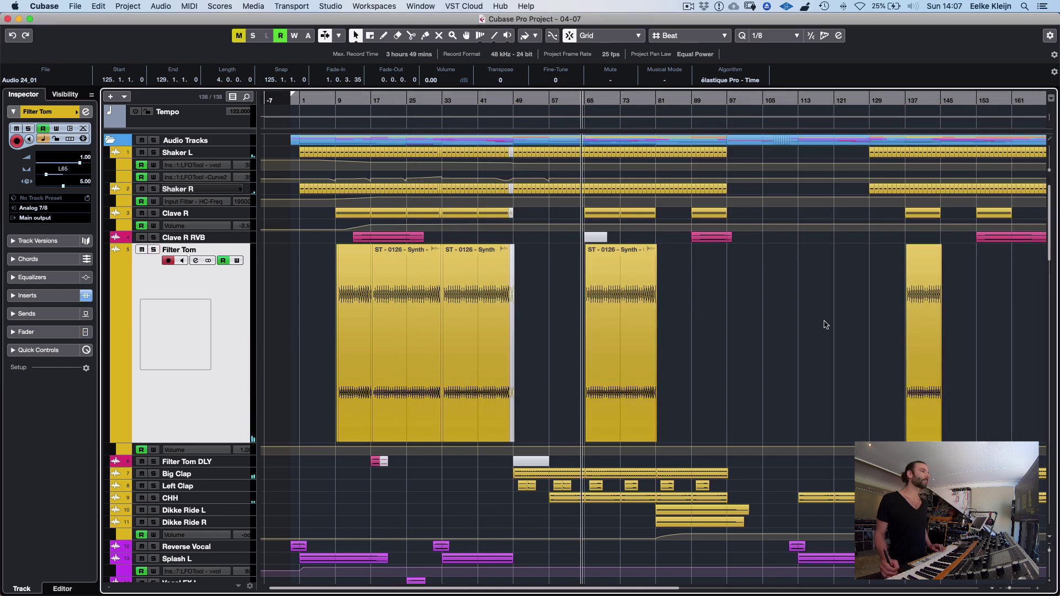
key("z")
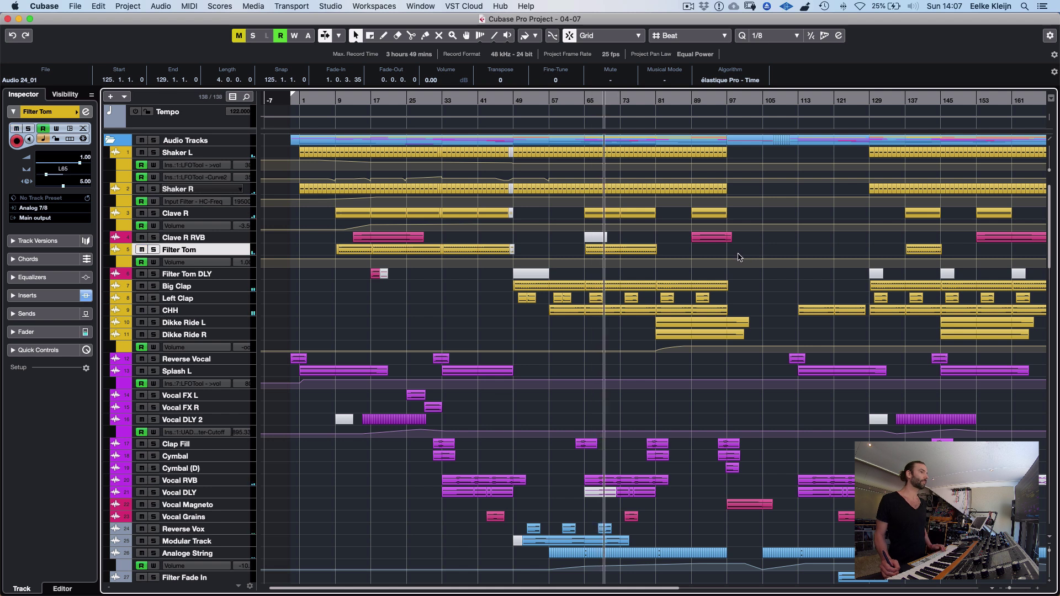
key("space")
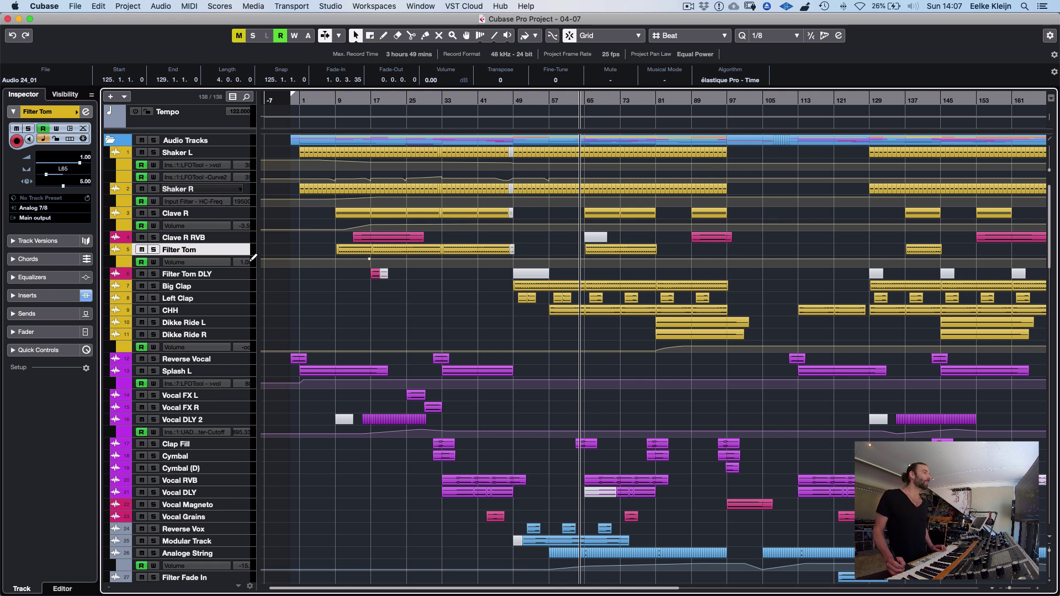
Solo Big Clap, Left Clap and CHH together and play them from about bar 49
left_click(236, 289)
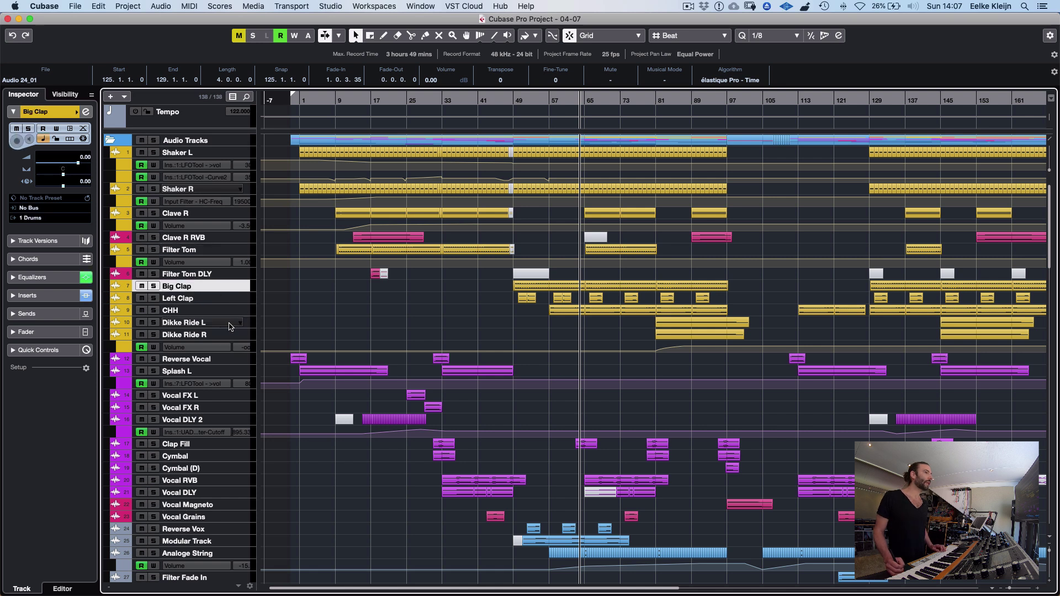
left_click(207, 315, "shift")
key("s")
left_click(521, 107)
key("space")
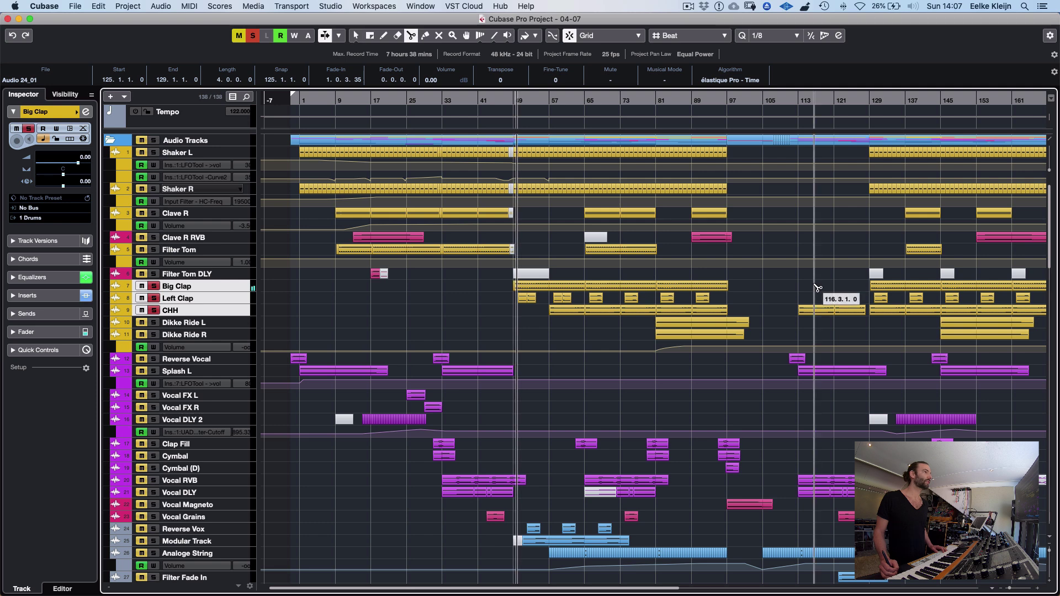
left_click(235, 287)
key("e")
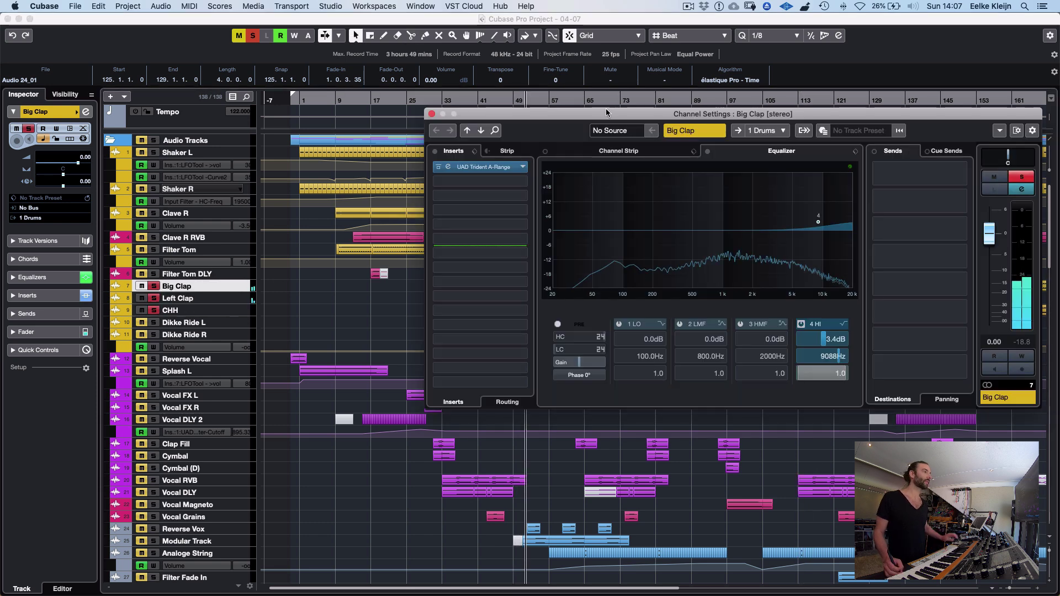
key("e")
key("space")
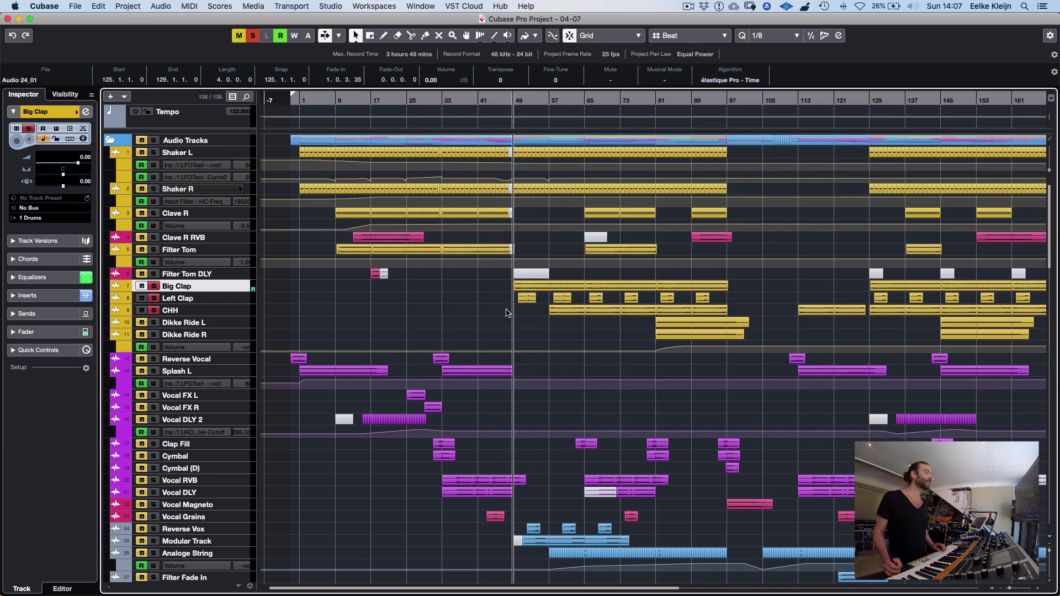
left_click_drag(486, 290, 767, 291)
key("s")
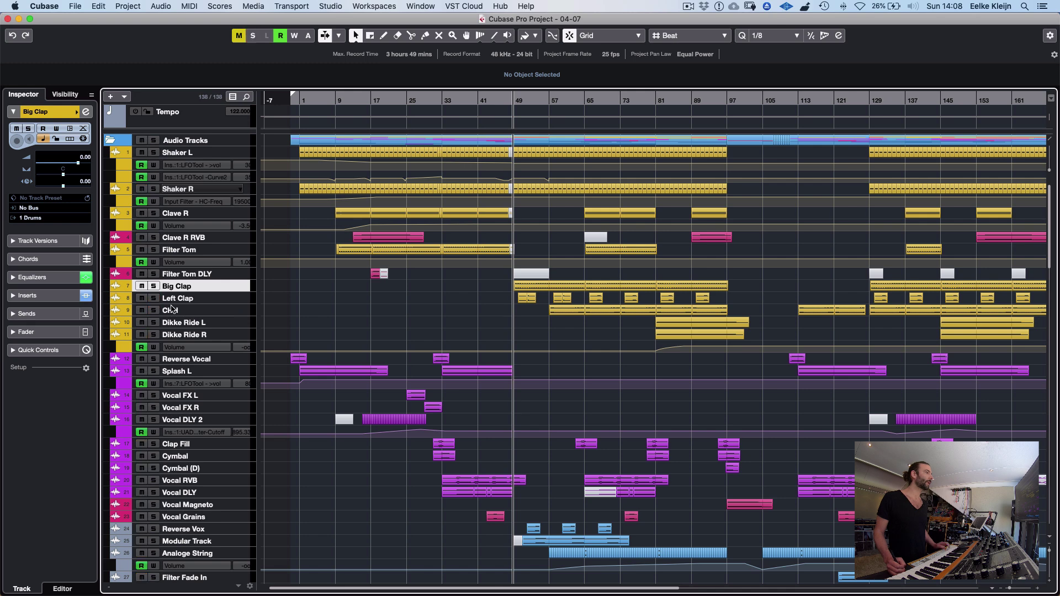
Open the Battery 4 instrument of the Battery drums track and move its window aside
scroll(622, 301, "down", 10)
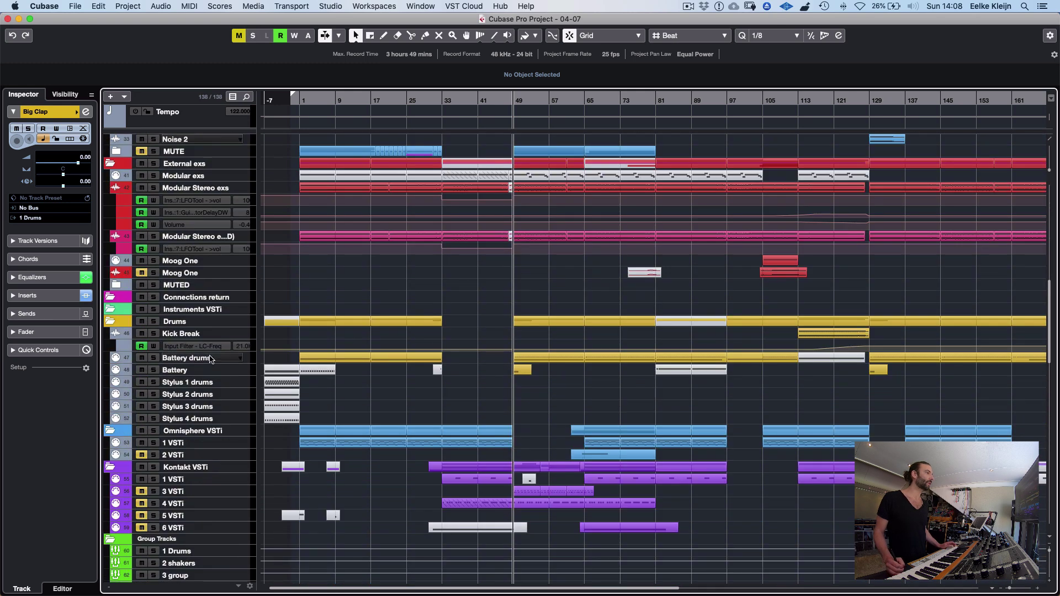
left_click(210, 359)
key("e")
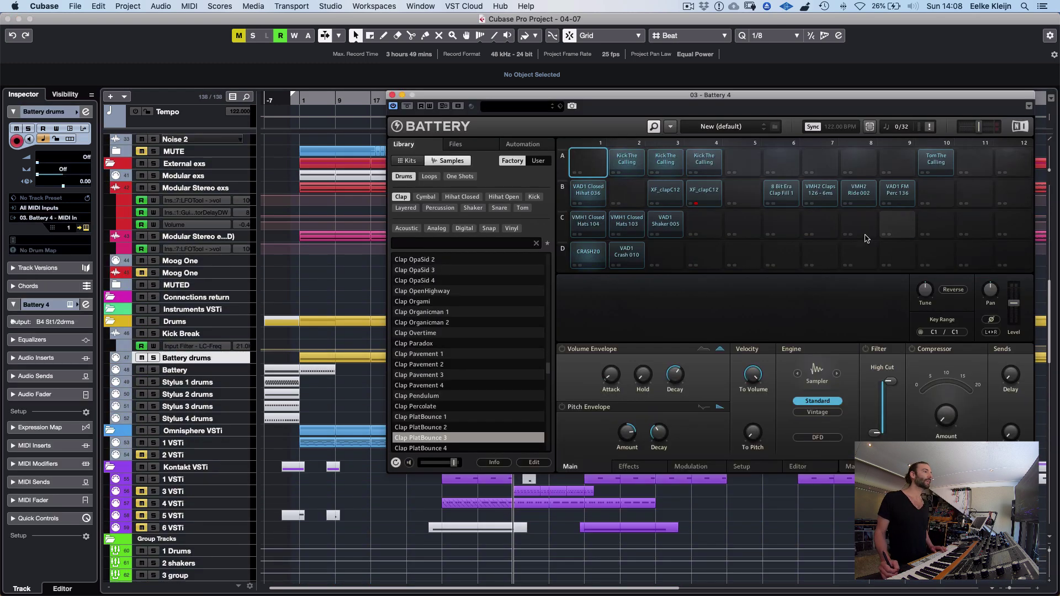
left_click_drag(746, 95, 546, 108)
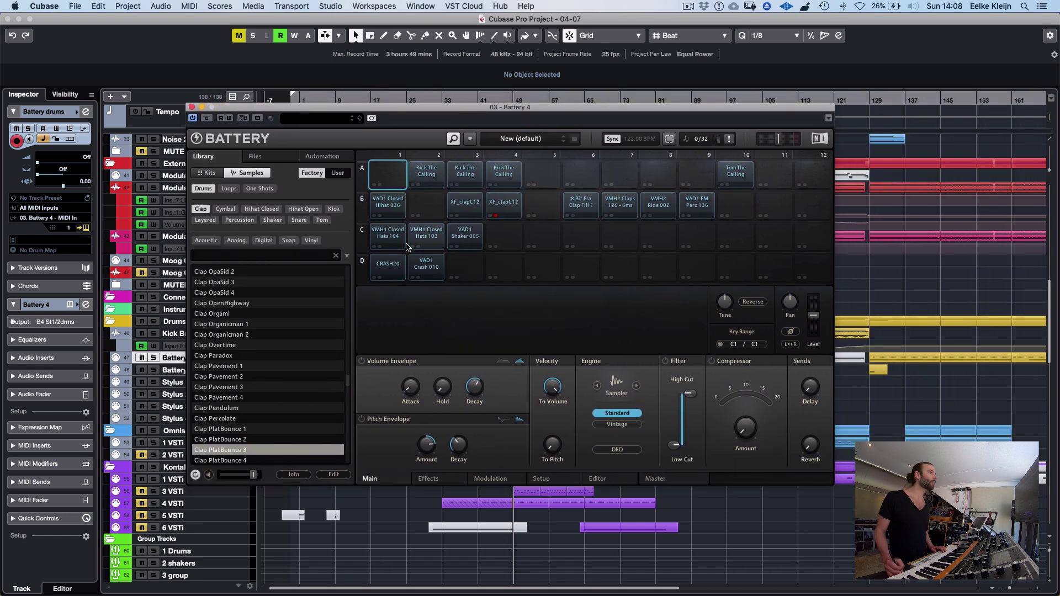
Audition the 8 Bit Era Clap Fill 1, XF_clapC12, VAD1 Crash 010, shaker and closed hi-hat cells, then close Battery 4
left_click(588, 205)
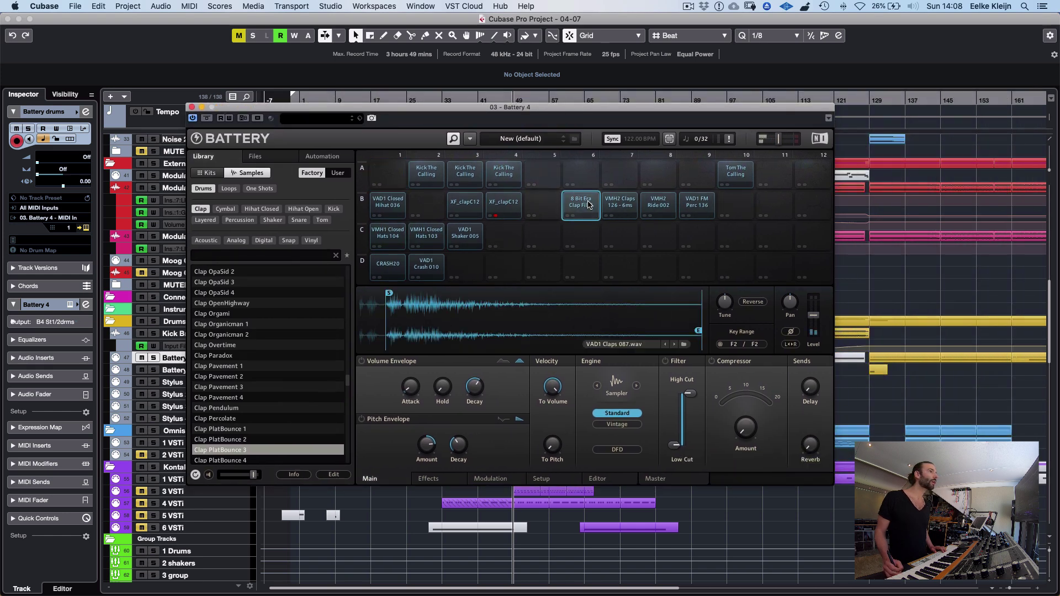
left_click(466, 207)
left_click(502, 205)
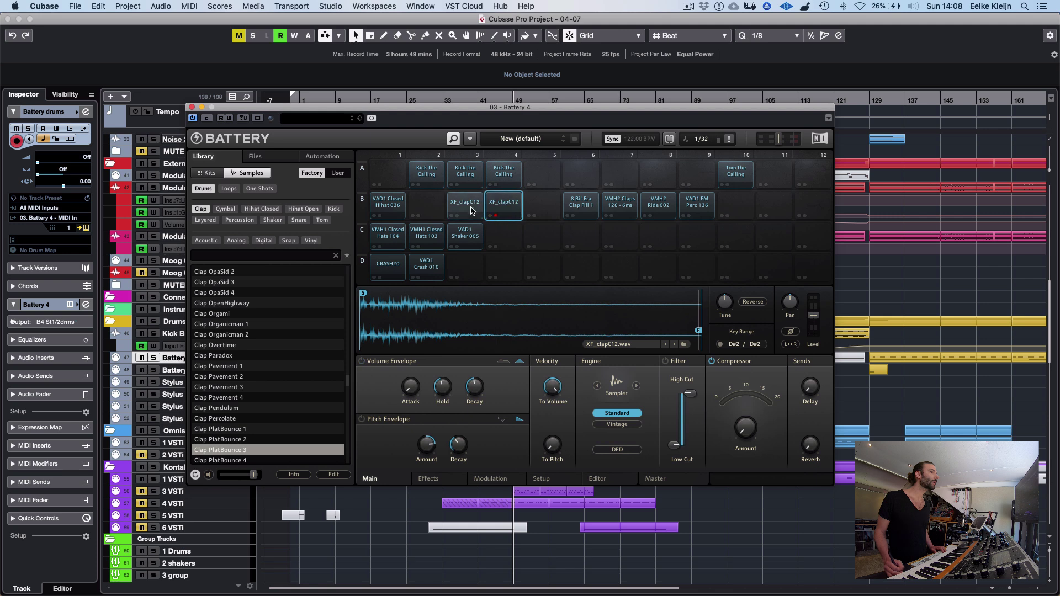
left_click(427, 267)
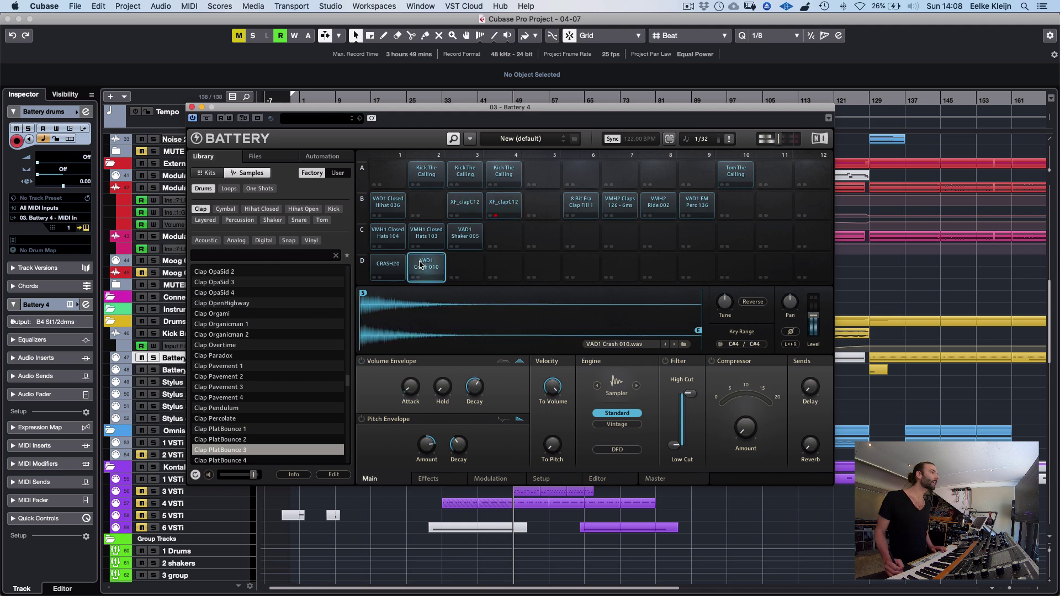
left_click(472, 235)
left_click(391, 209)
left_click(466, 205)
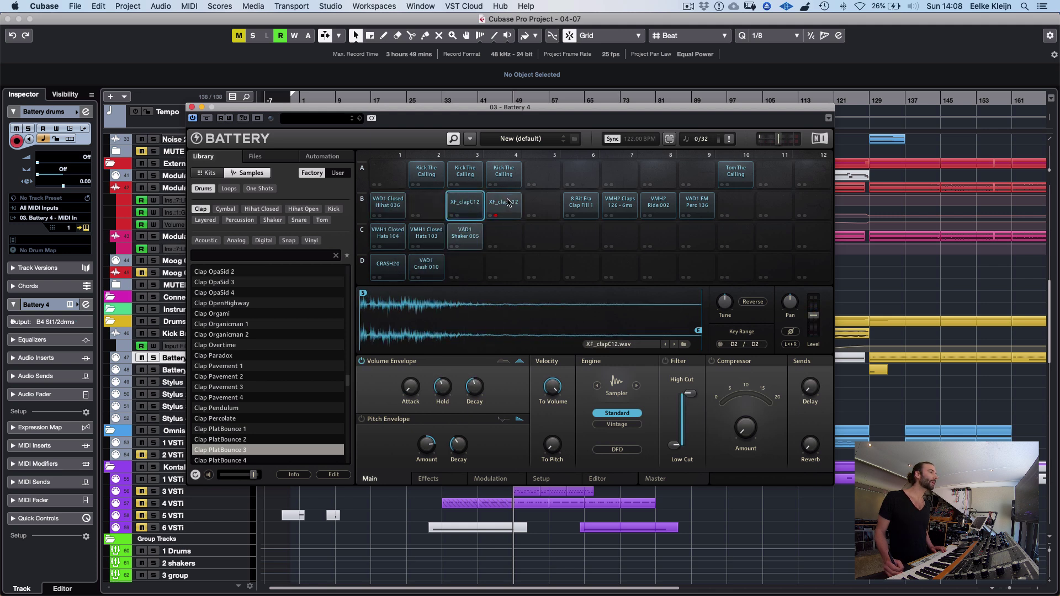
left_click(507, 202)
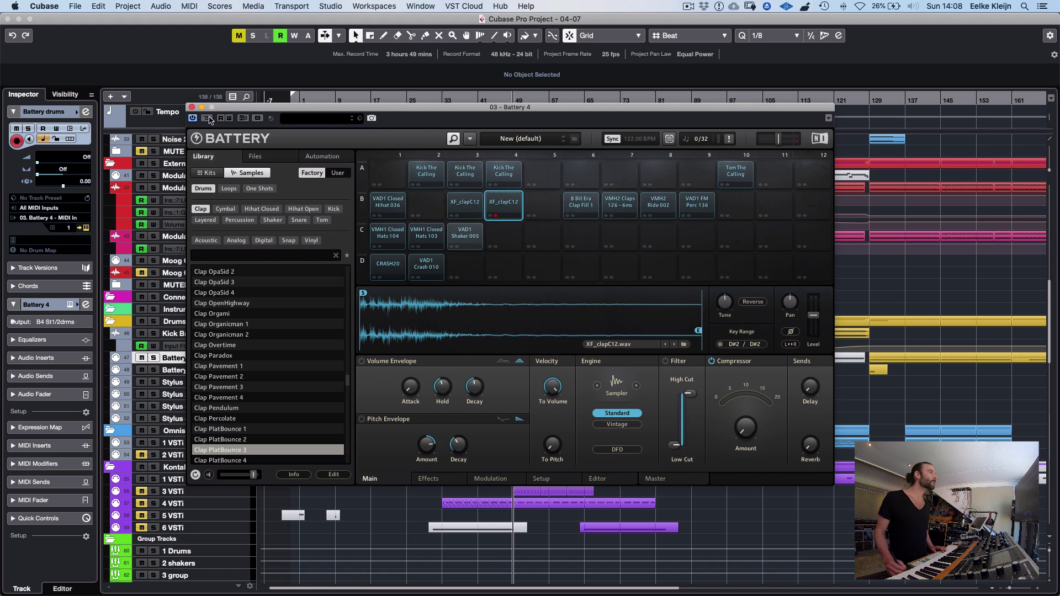
left_click(192, 108)
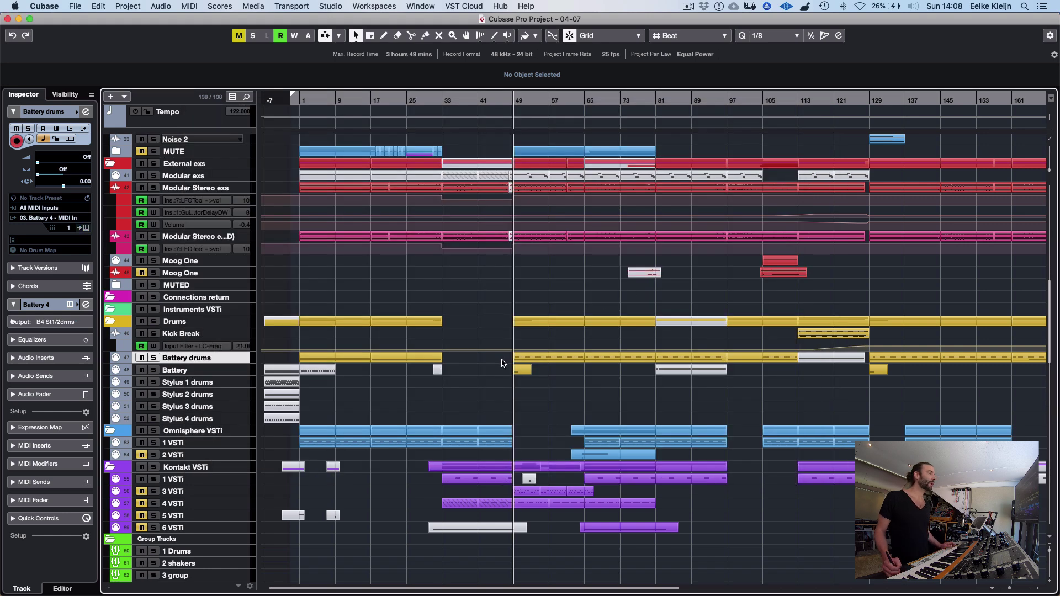
Open the muted Battery clip at bar -7 in the Key Editor, select individual note stacks around C3 to examine them, then close it
scroll(502, 363, "down", 3)
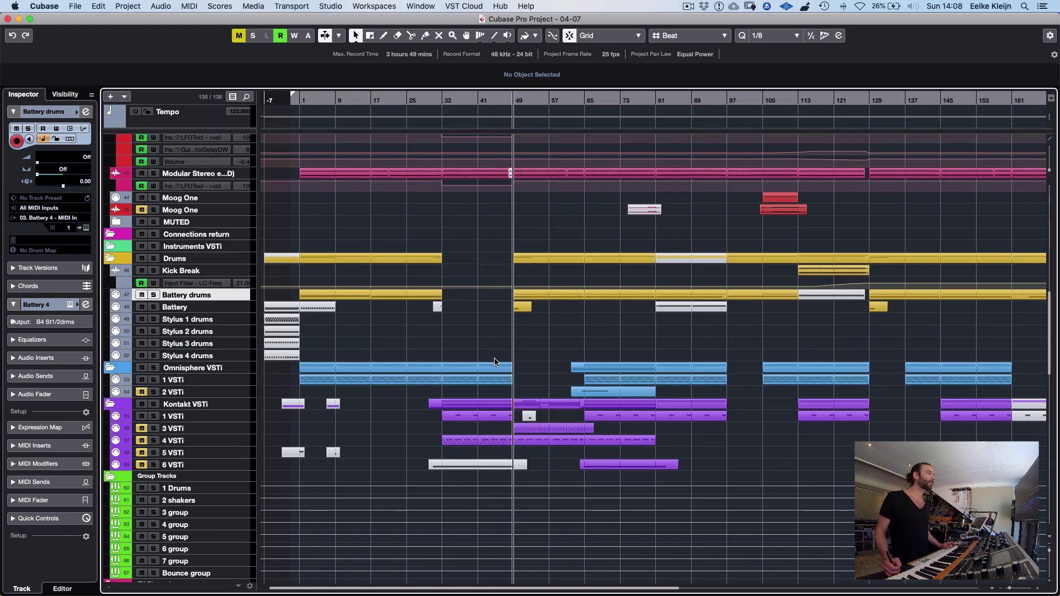
double_click(285, 307)
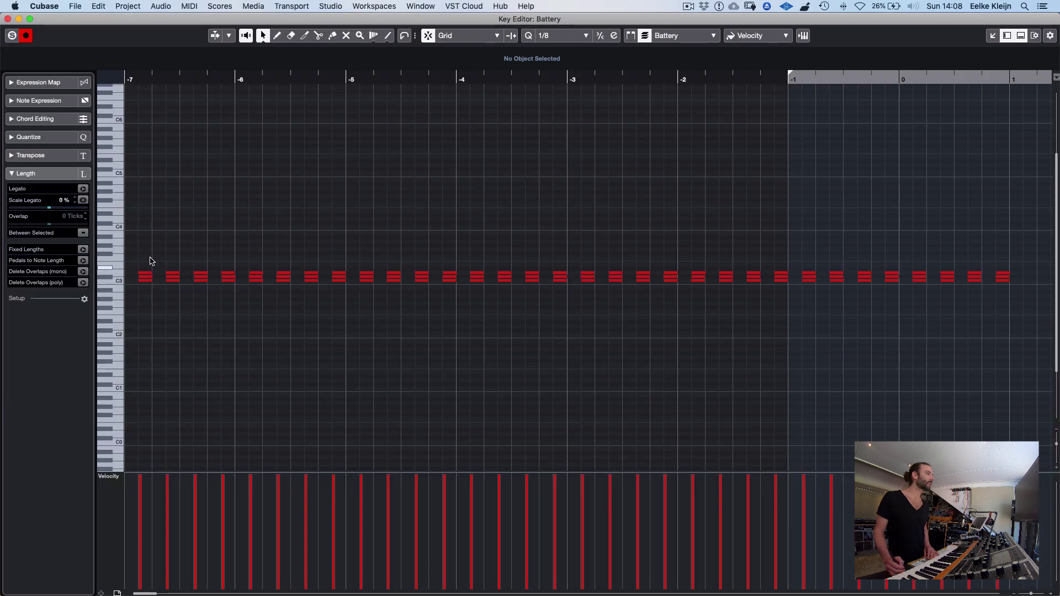
left_click_drag(159, 298, 160, 299)
left_click_drag(168, 254, 178, 298)
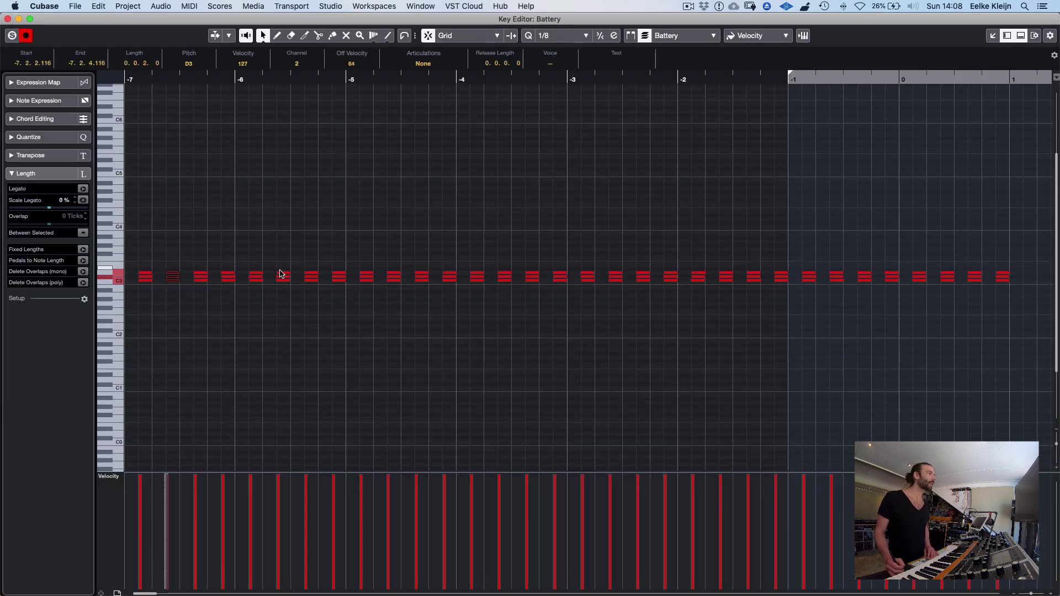
left_click_drag(190, 256, 205, 297)
key("Return")
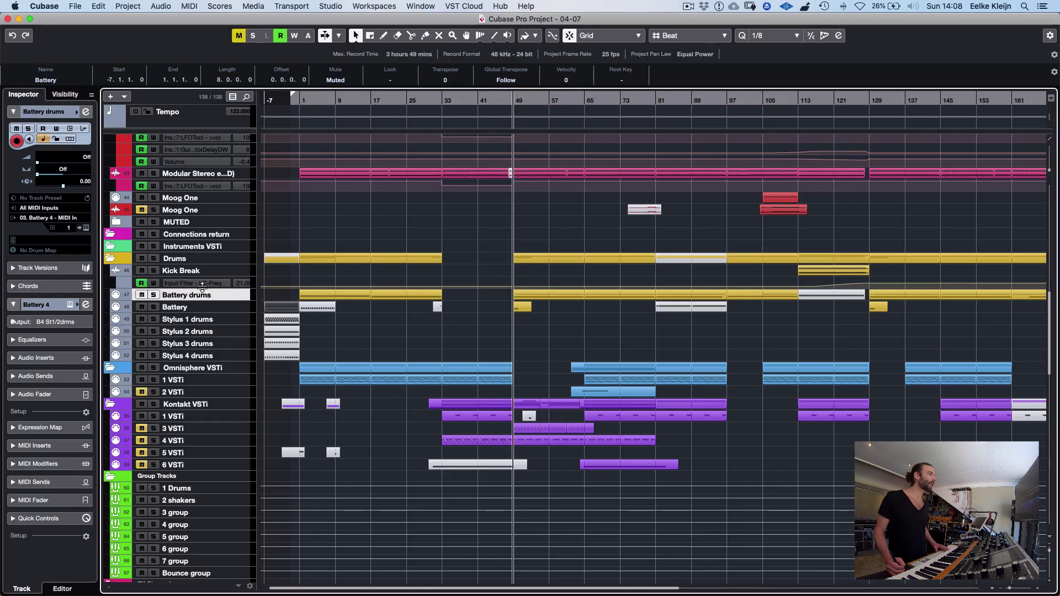
Look through the mixer channels, then bring up the Battery 4 window again and close it
key("F3")
left_click_drag(365, 592, 823, 590)
key("F3")
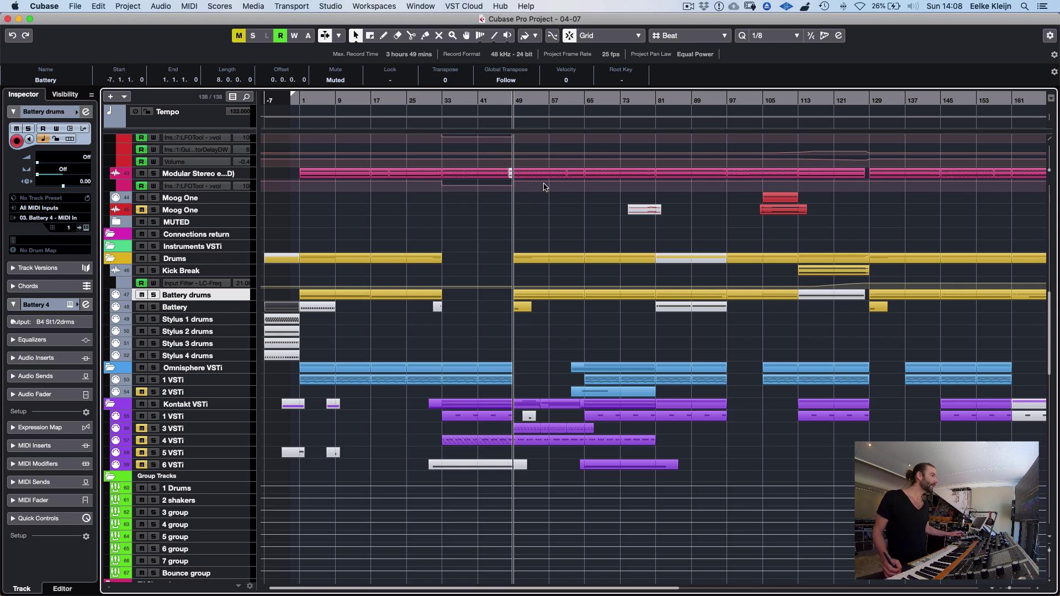
key("F11")
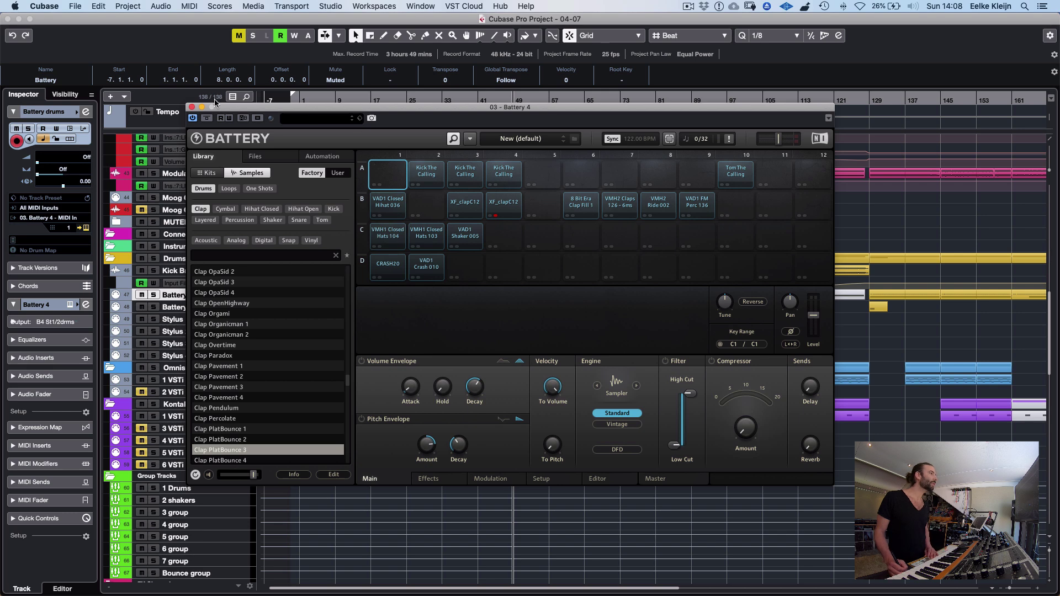
left_click(192, 107)
Compare the notes of the Battery drums clip at bar 1 with the muted Battery clip at bar -7 in the Key Editor
double_click(345, 297)
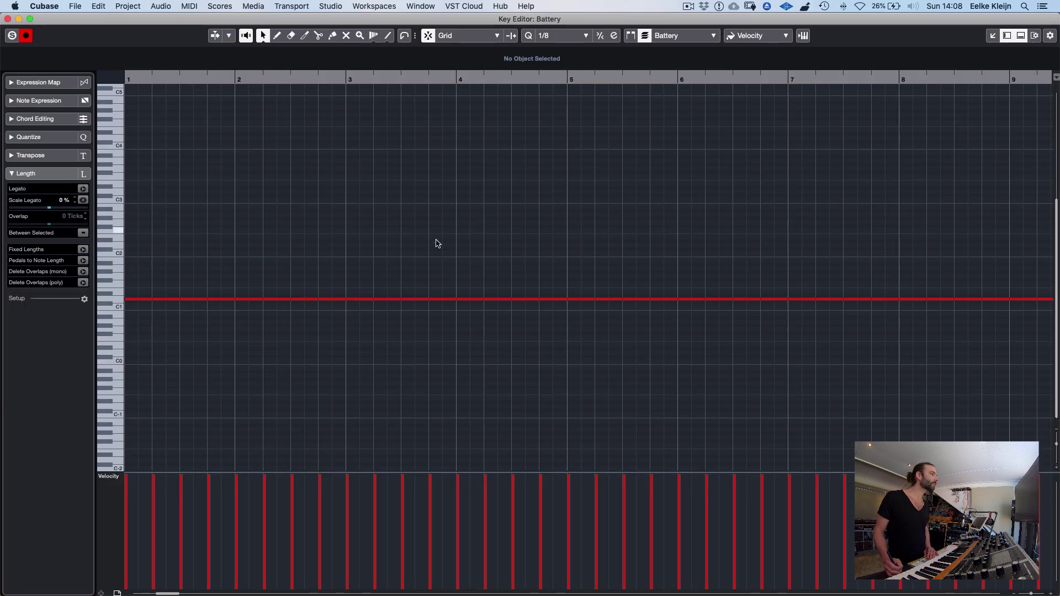
key("Return")
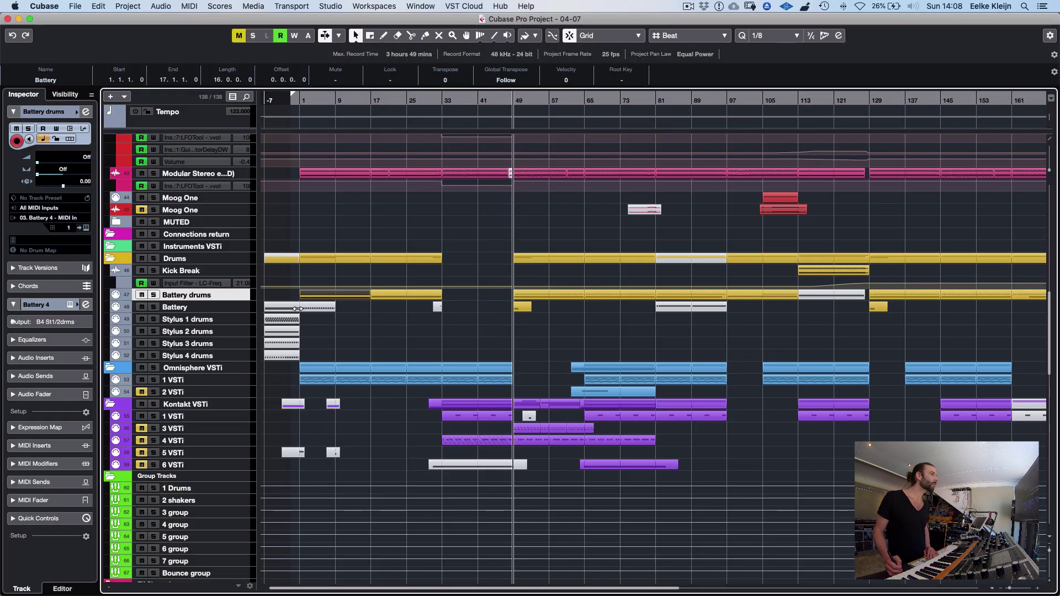
double_click(298, 308)
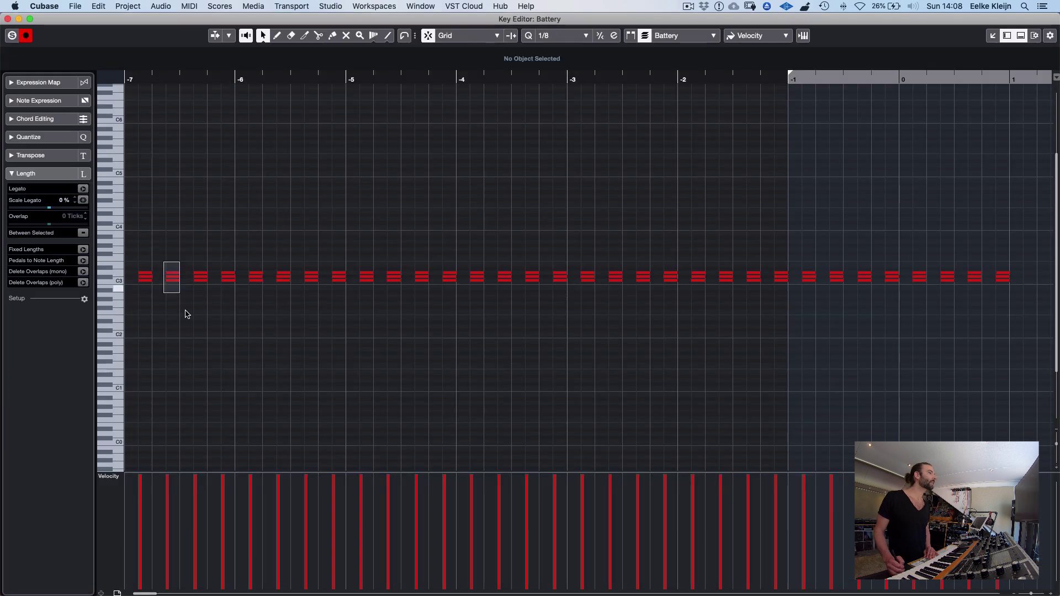
left_click_drag(186, 314, 446, 292)
key("Escape")
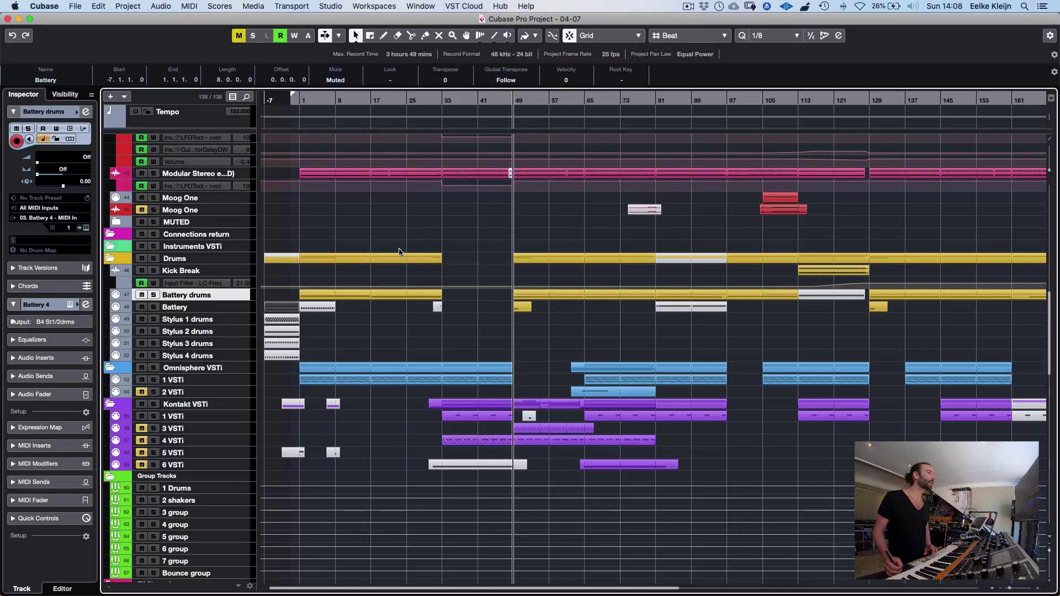
Examine the note patterns of the muted Stylus drum clips at bar -7, including Stylus 2 and Stylus 3, in the Key Editor
double_click(289, 320)
key("Escape")
double_click(276, 343)
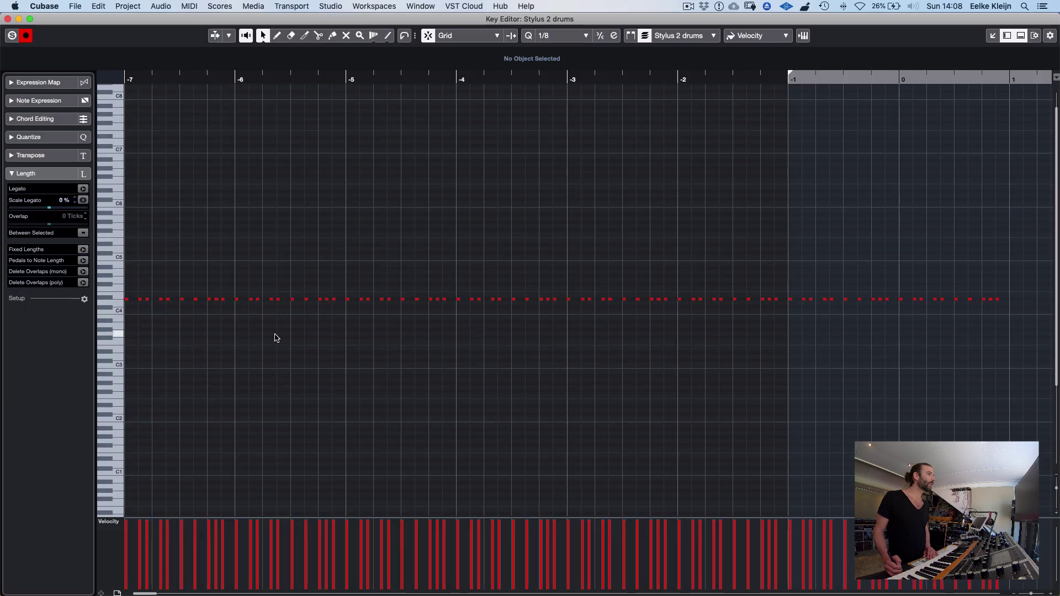
key("Escape")
double_click(282, 343)
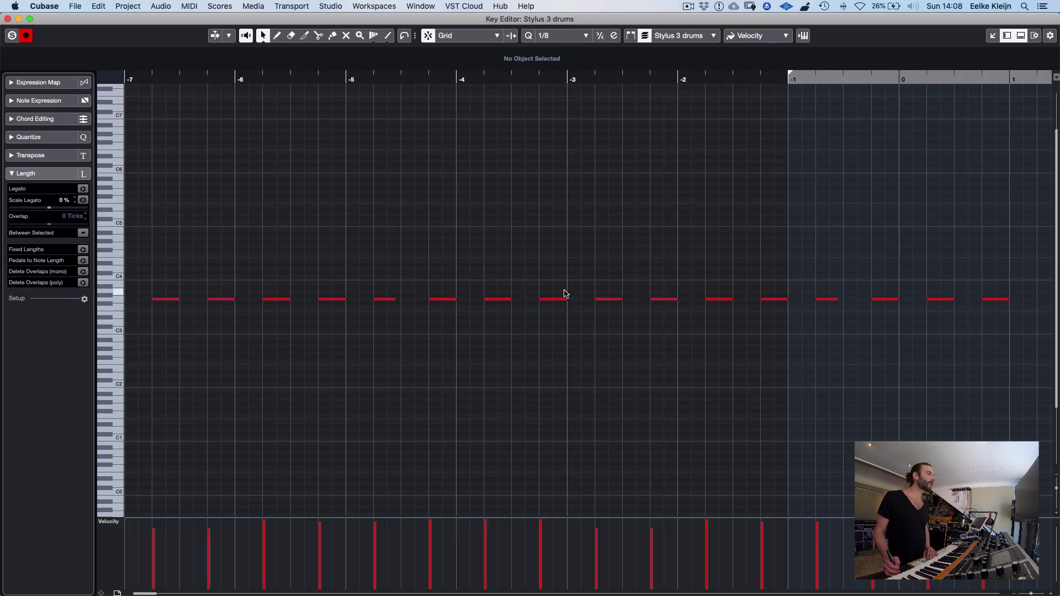
key("Escape")
Solo Big Clap, enlarge its track and play it from bar 49
scroll(529, 279, "up", 15)
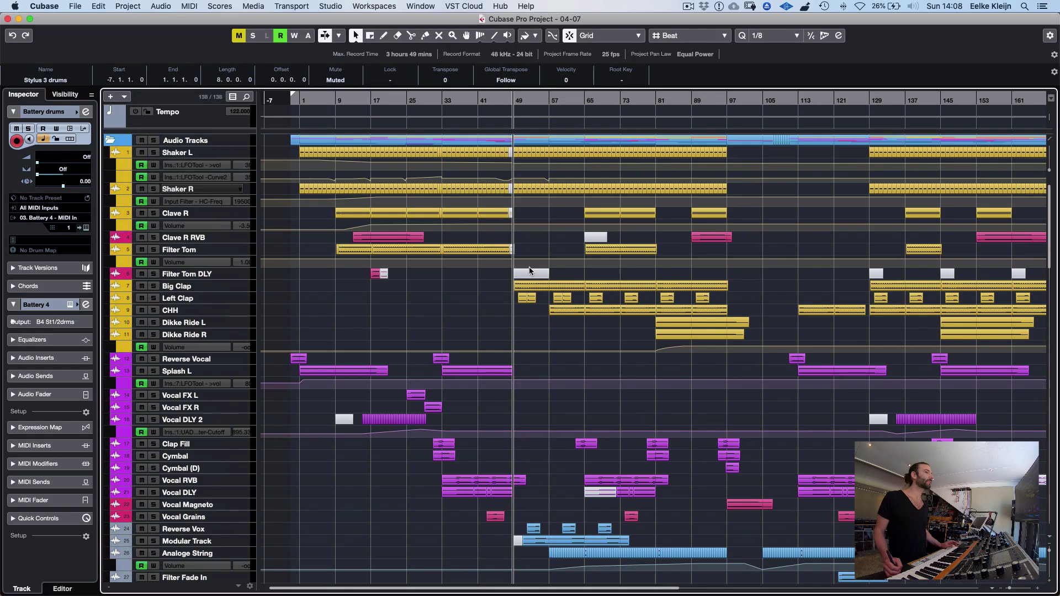
left_click(204, 290)
key("s")
key("z")
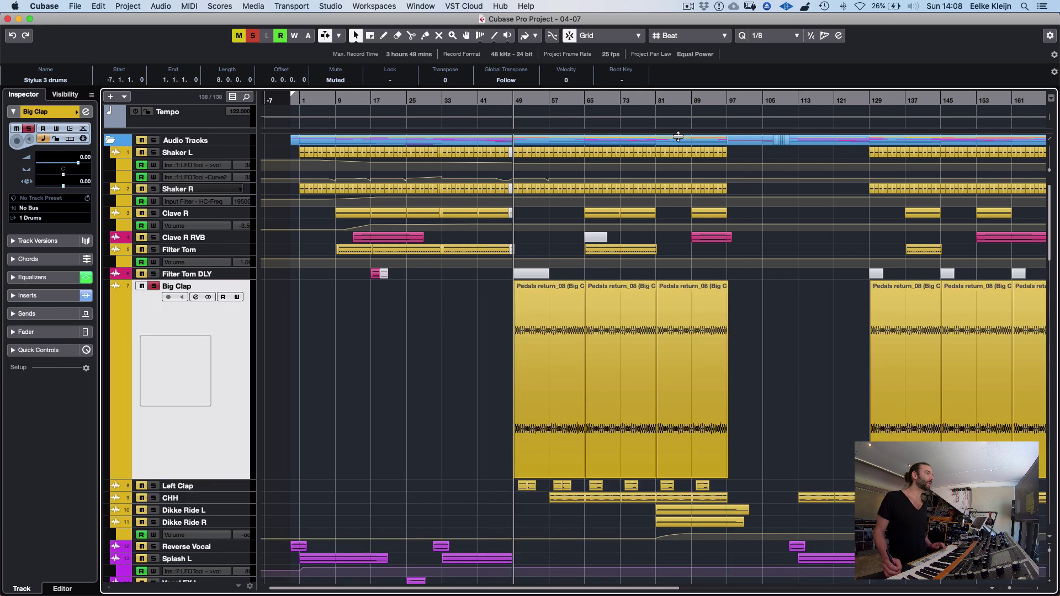
key("space")
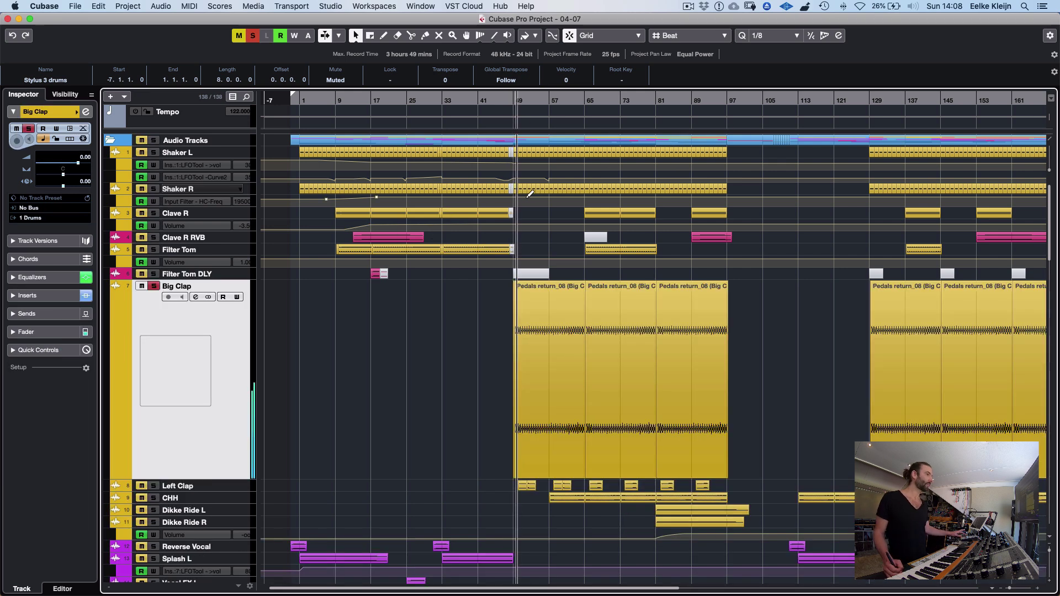
Select the first Big Clap clip at bar 49 for a closer look at its waveform and stop playback
left_click(571, 307)
key("h")
key("h")
key("h")
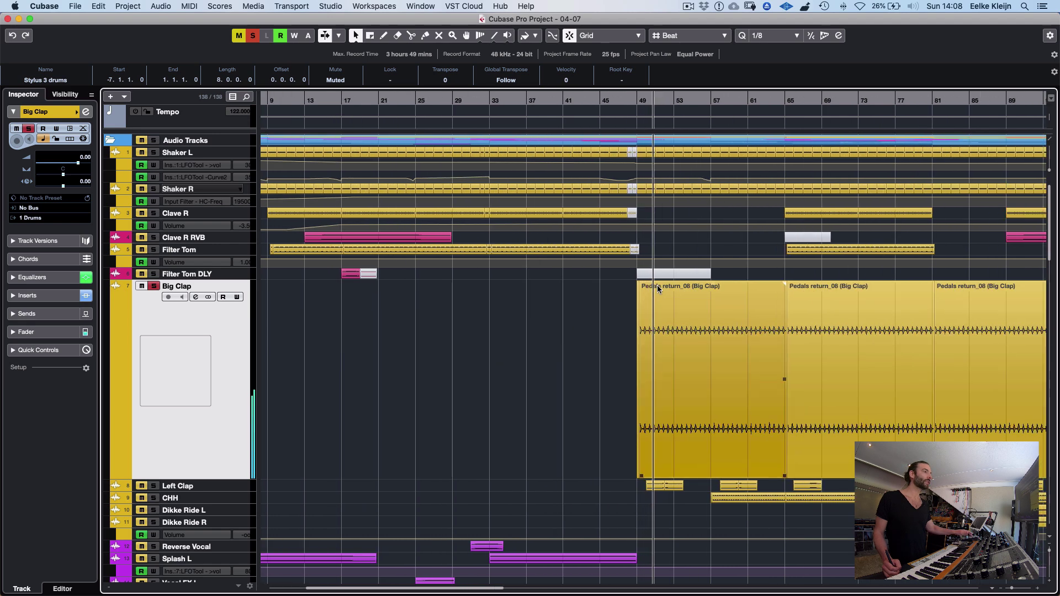
left_click_drag(604, 291, 685, 293)
key("space")
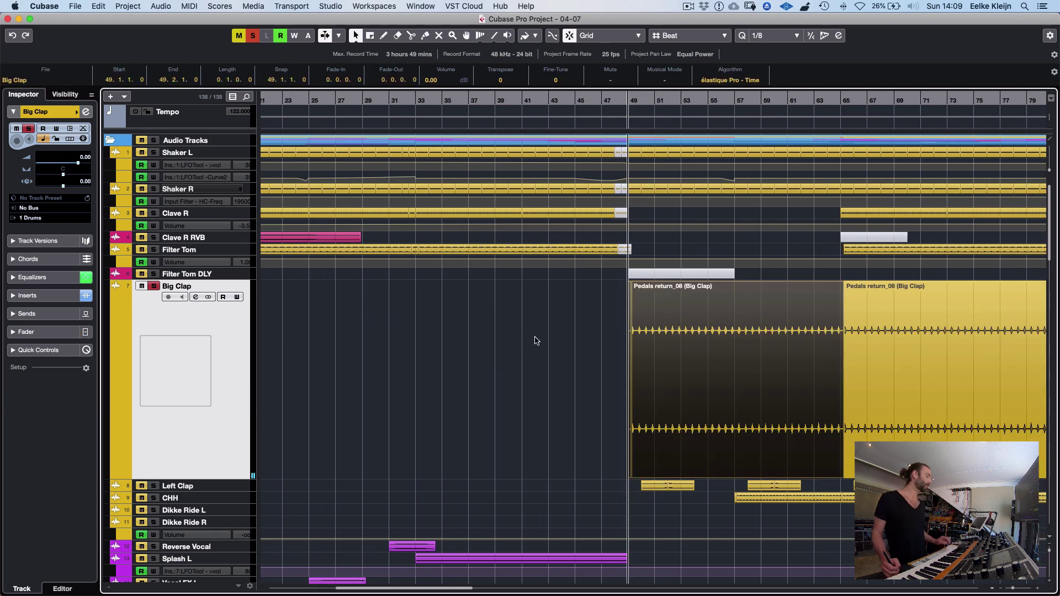
Switch Big Clap's high EQ band off and on in its channel settings, then close them and restore the normal track height
key("e")
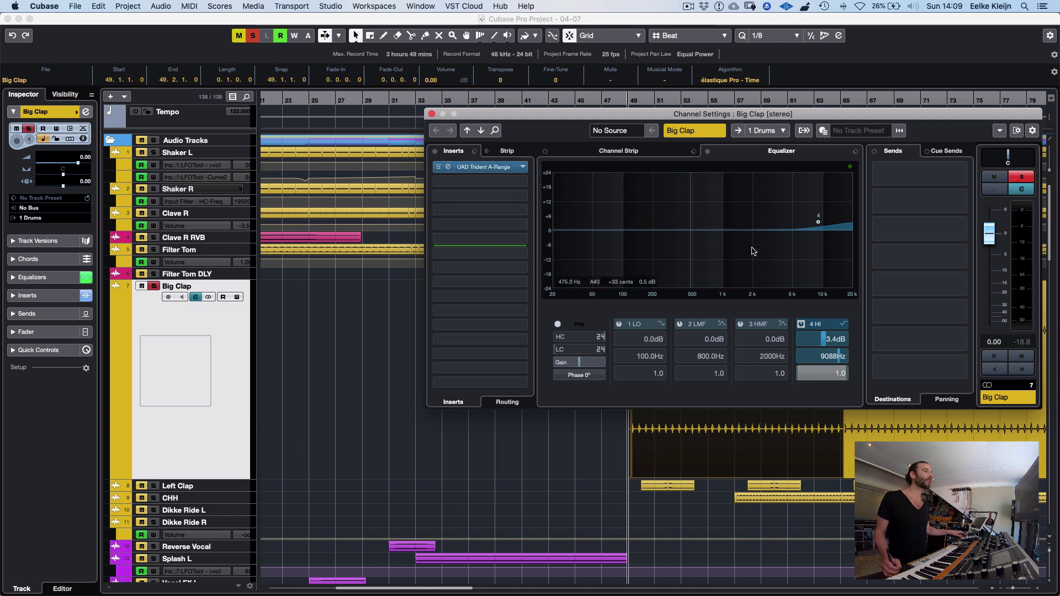
left_click(802, 326)
left_click(801, 326)
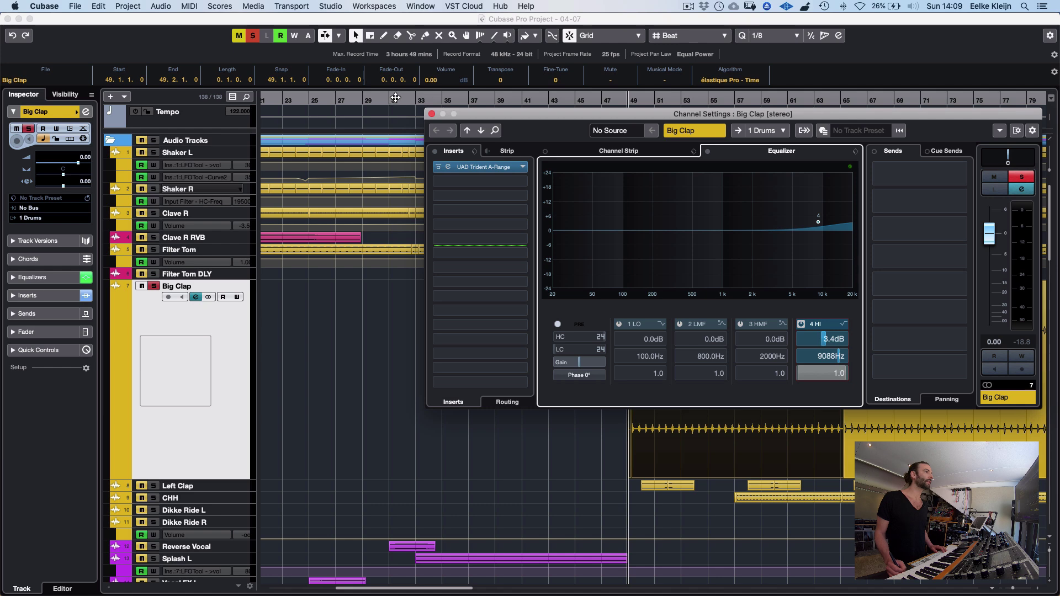
left_click(429, 114)
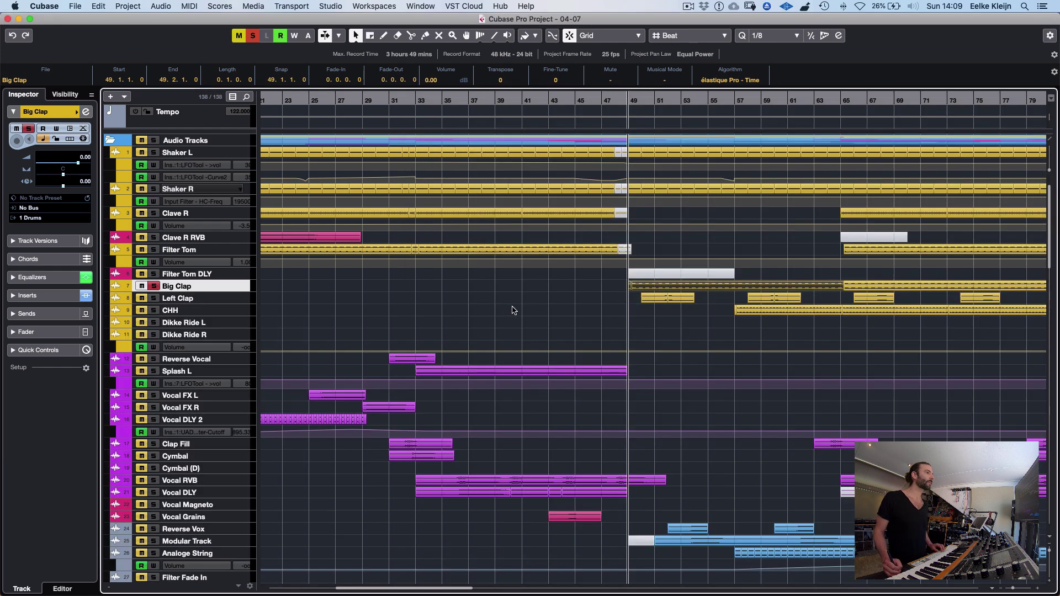
Deselect the Big Clap clip, clear its solo and briefly play the full mix from bar 49
left_click(514, 310)
key("g")
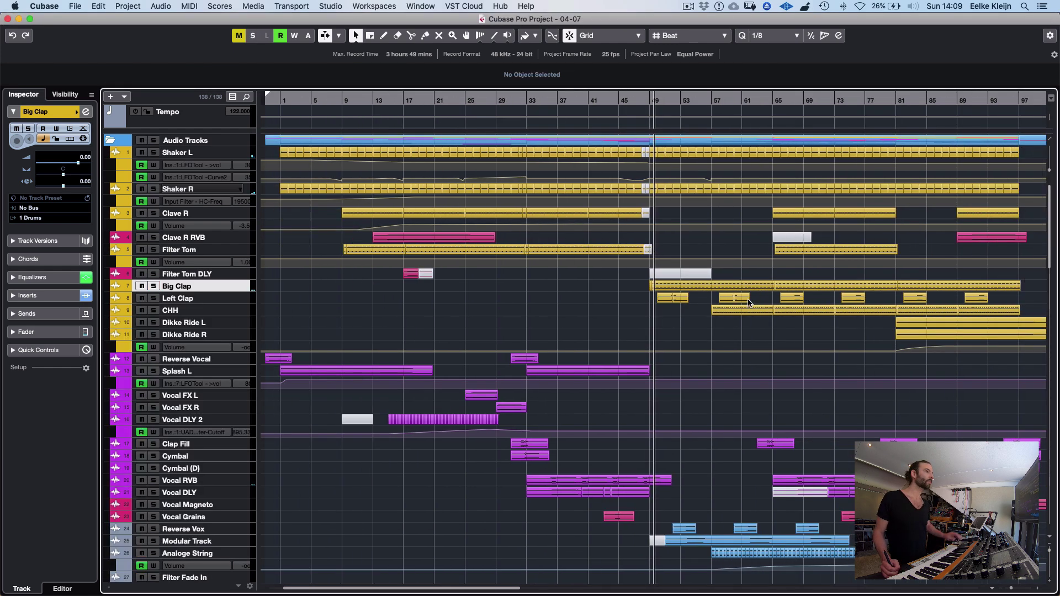
scroll(705, 328, "right", 5)
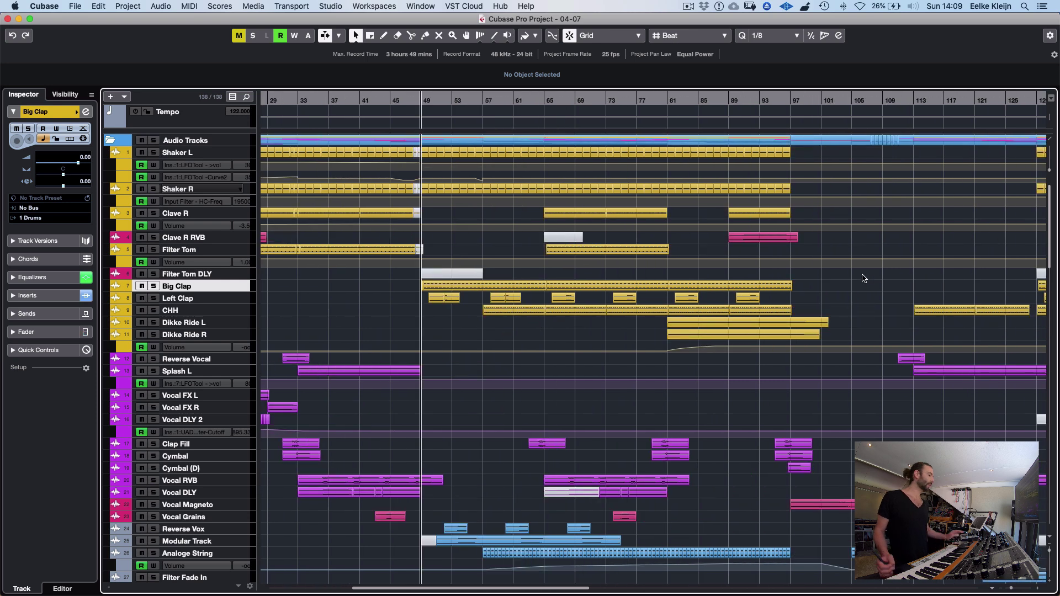
scroll(865, 279, "down", 3)
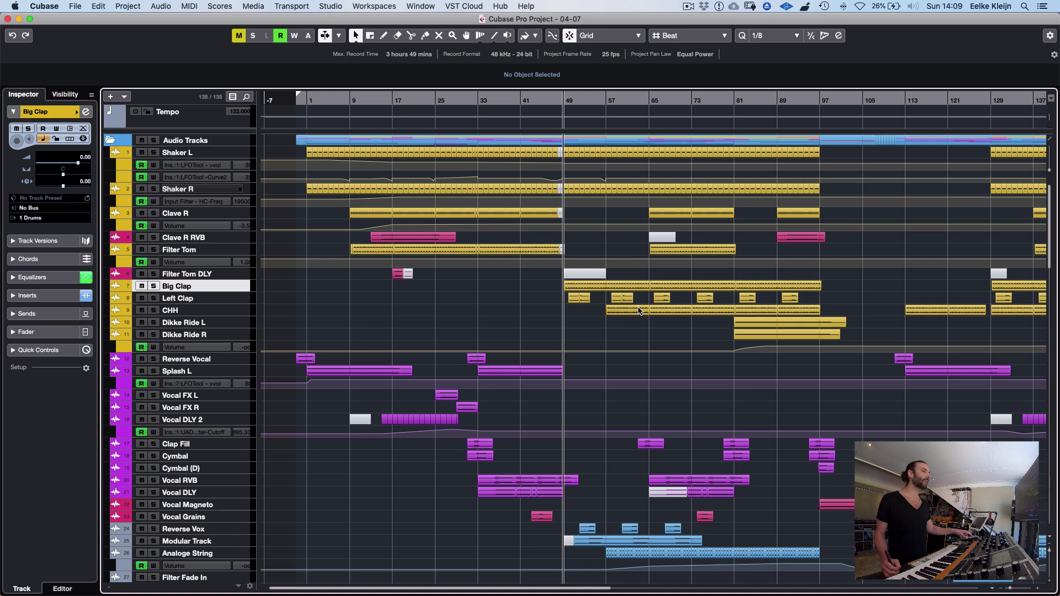
Place the playhead shortly before bar 51 and select the first Left Clap clip at bar 50
key("h")
key("h")
key("h")
key("h")
key("h")
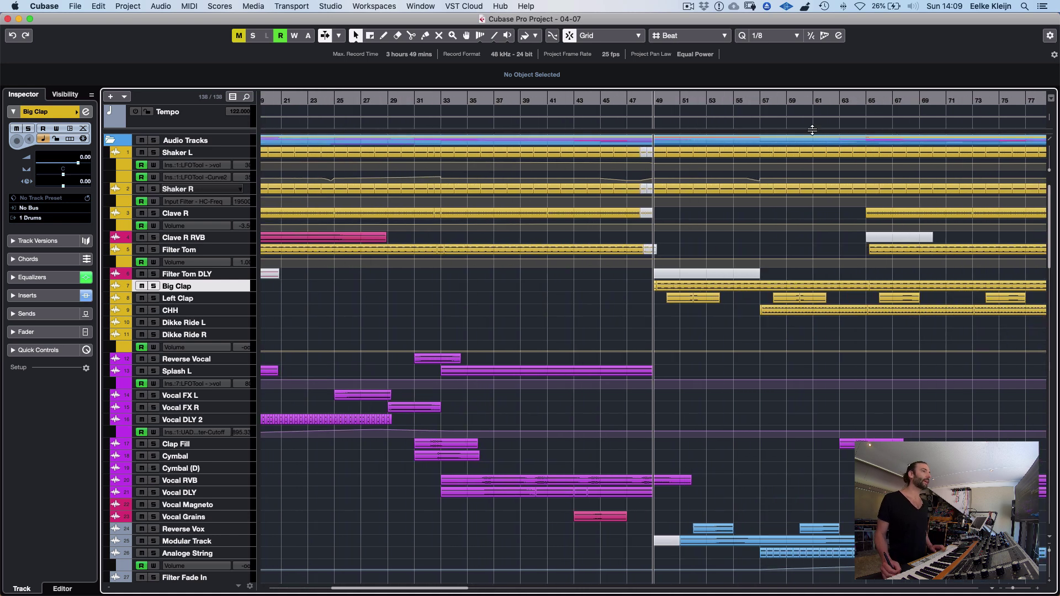
left_click(736, 103)
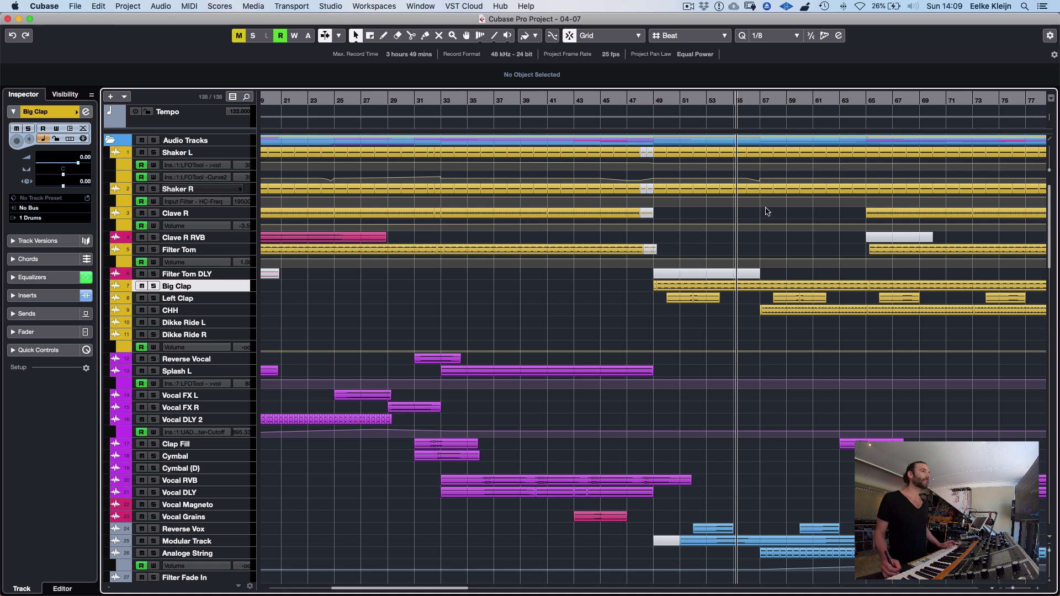
scroll(740, 231, "right", 3)
left_click(616, 101)
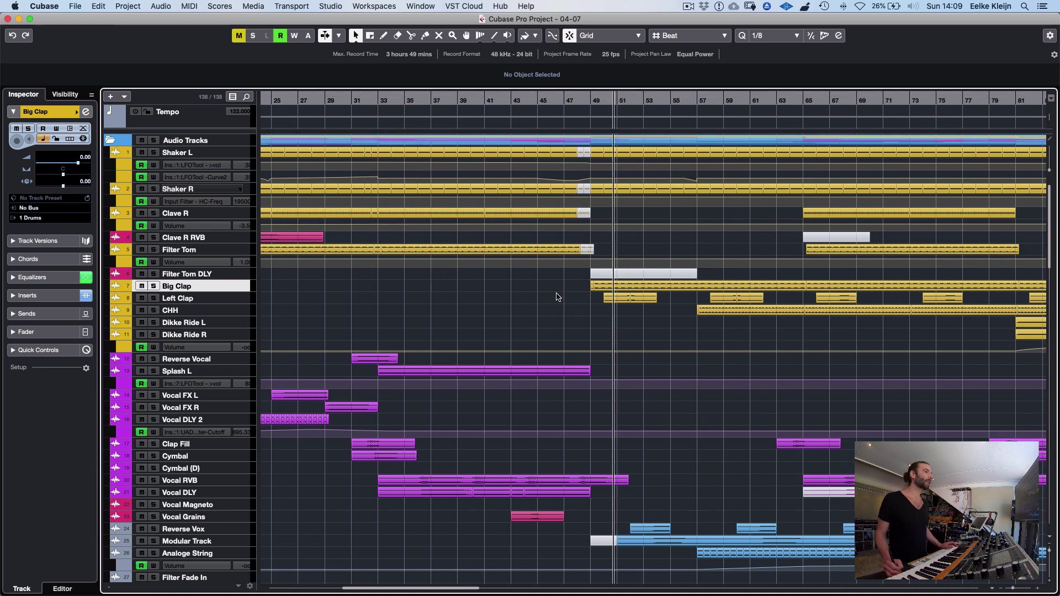
left_click(618, 298)
Open the Battery drums part at bar 49 in the Key Editor, pick out a C2 note near bar 50, and close the editor
scroll(656, 385, "down", 10)
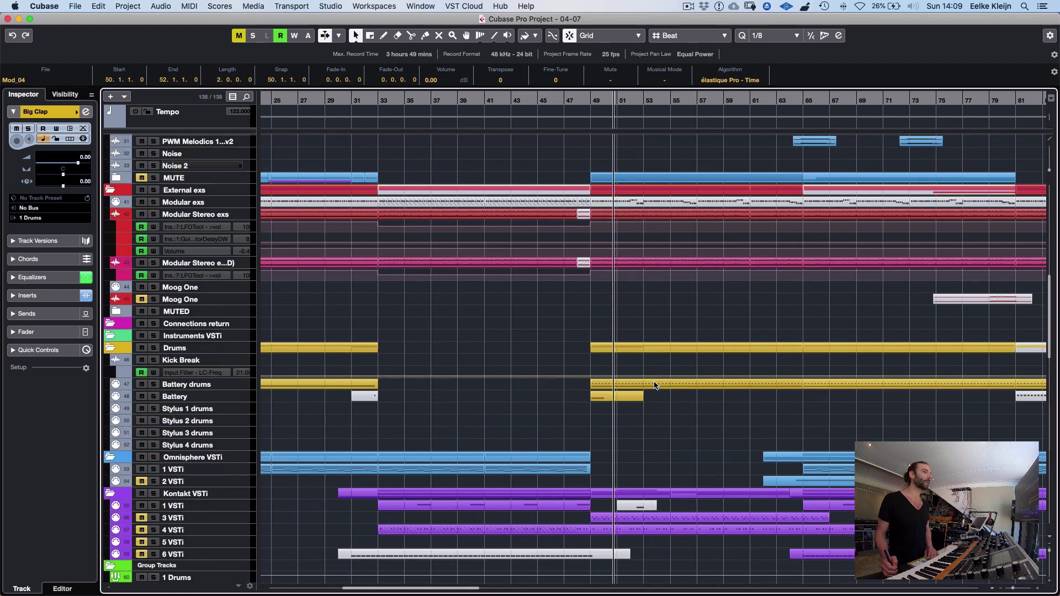
double_click(655, 385)
left_click(310, 253)
left_click(303, 244)
left_click(310, 253)
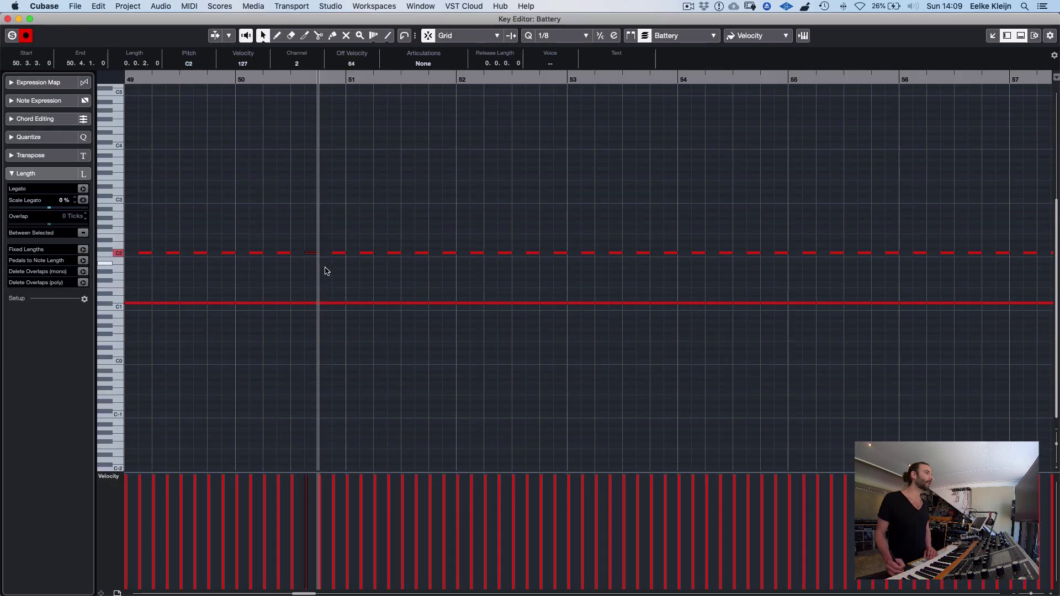
key("Return")
scroll(626, 285, "up", 10)
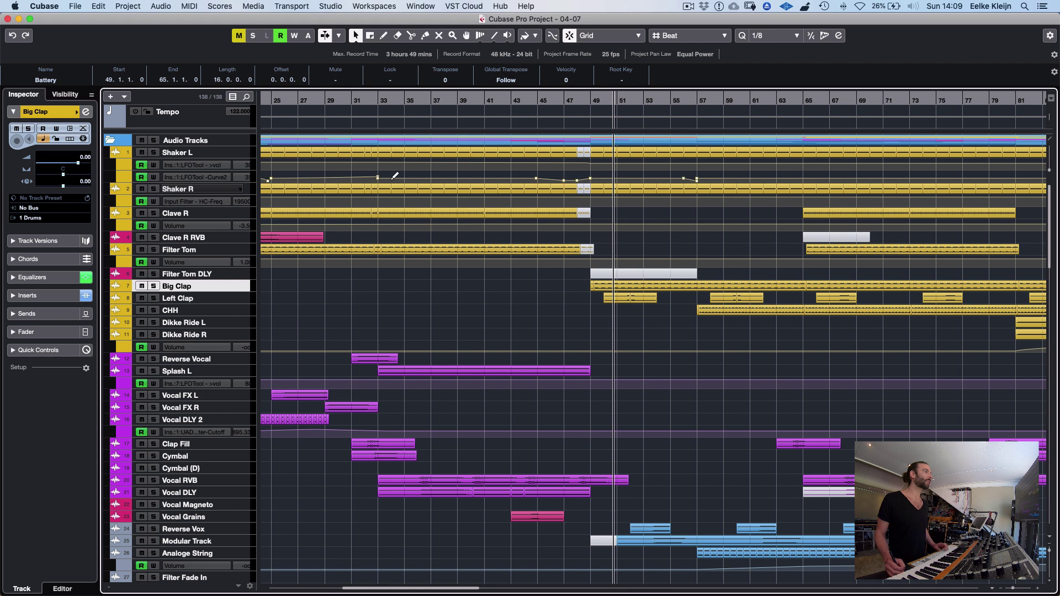
Play the mix from shortly before bar 51 while muting Shaker L, Shaker R, Big Clap and Battery drums, then unmute them
key("space")
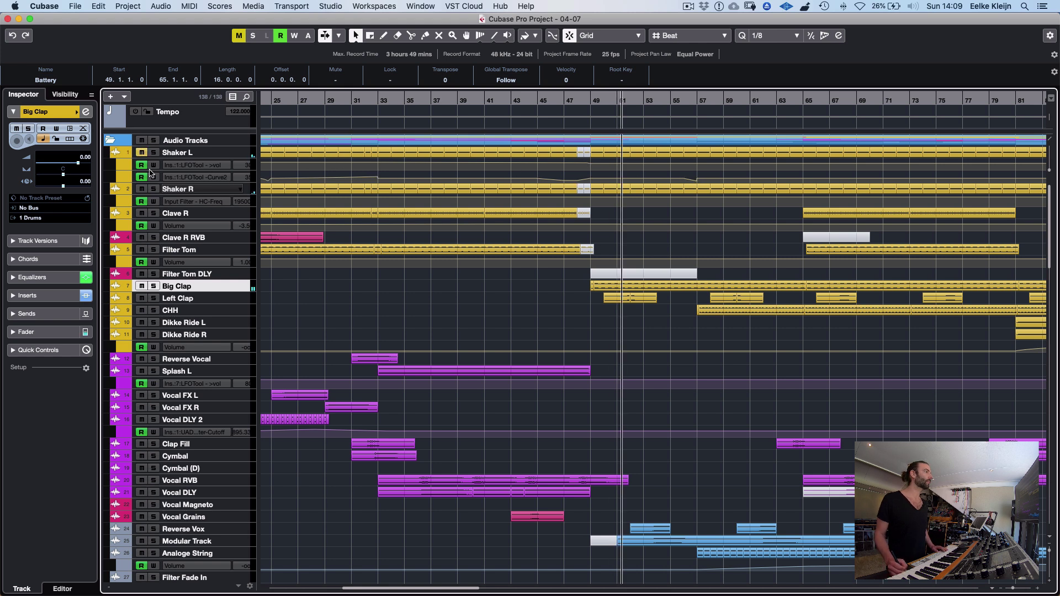
left_click(142, 189)
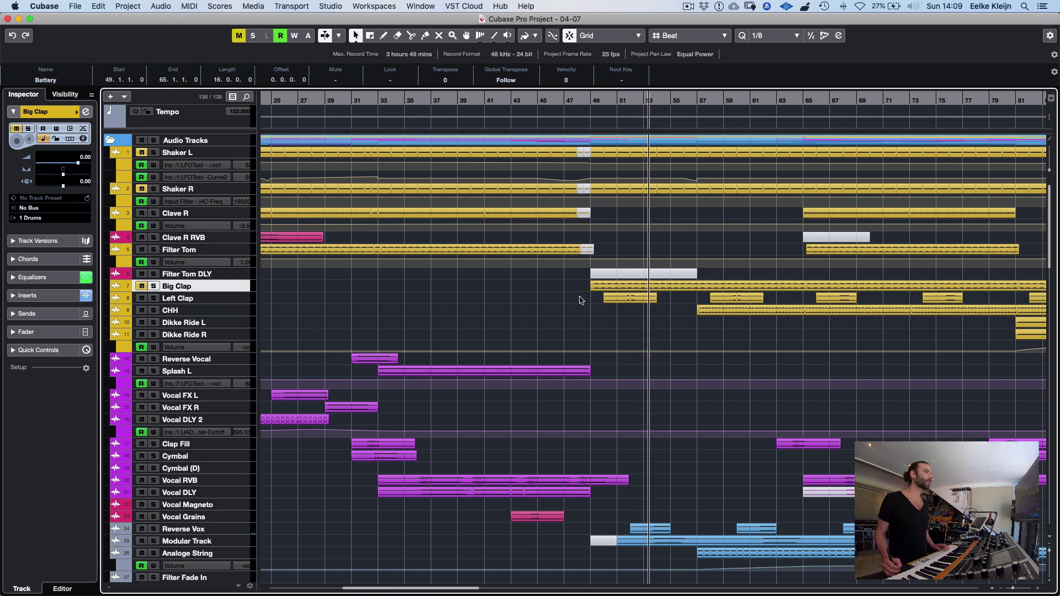
scroll(594, 308, "down", 10)
scroll(471, 374, "down", 5)
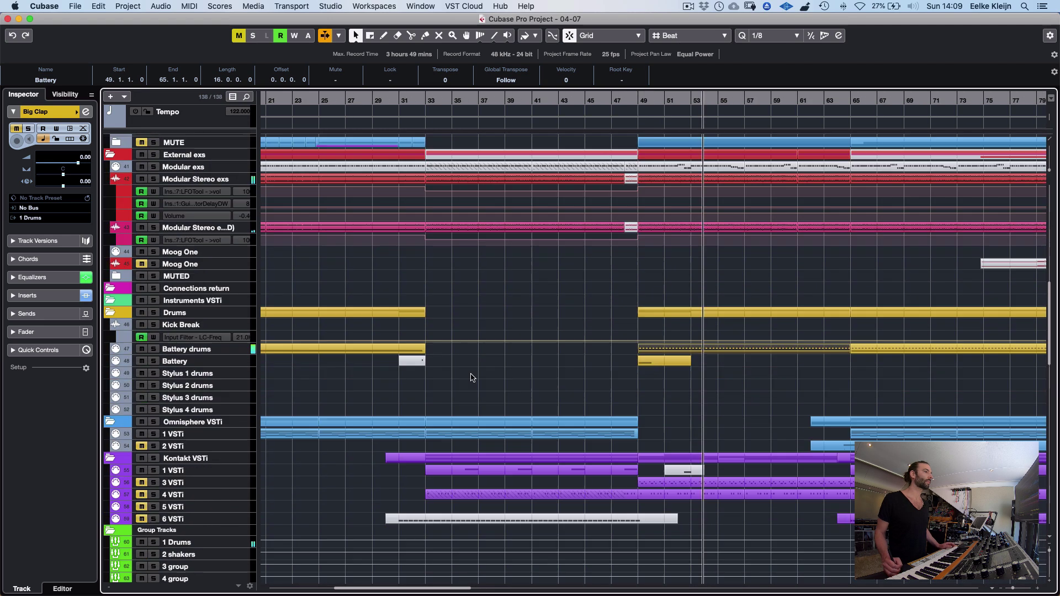
left_click(141, 350)
scroll(639, 329, "up", 15)
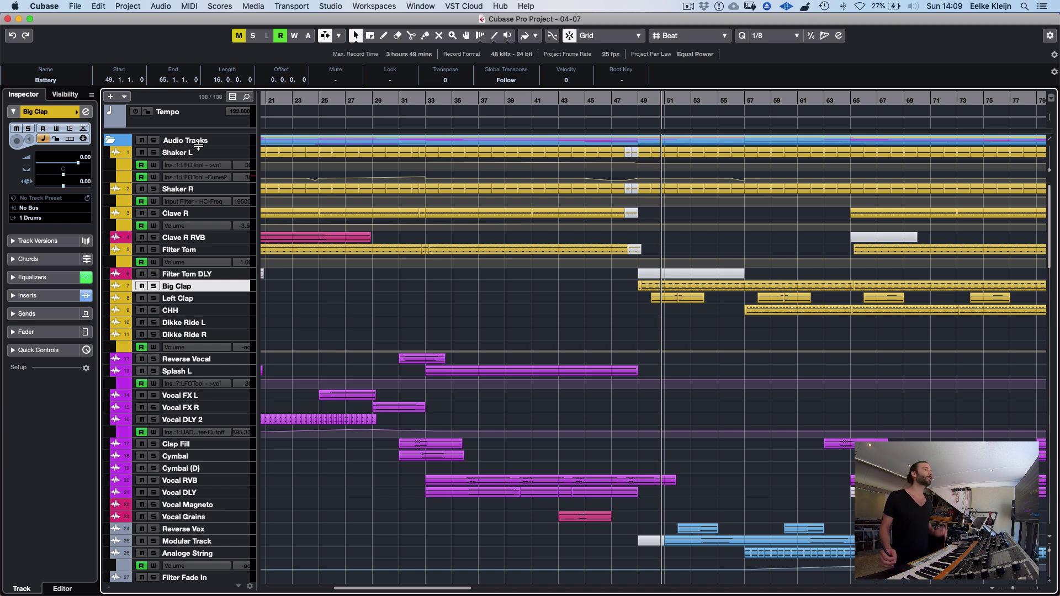
Solo Left Clap, enlarge its track and play its first two clips from bar 51
scroll(658, 315, "right", 3)
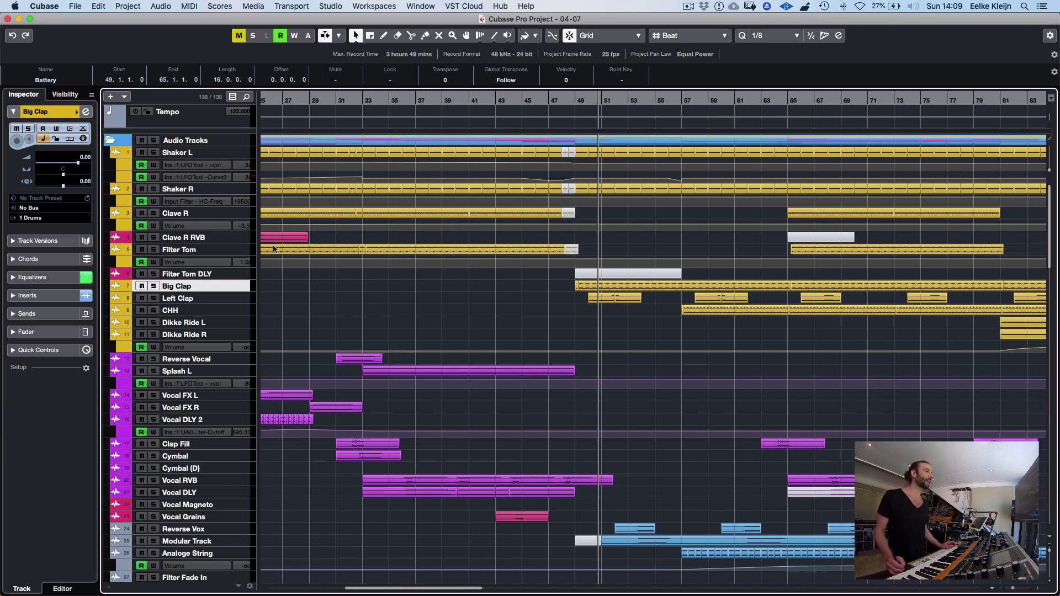
left_click(212, 296)
key("s")
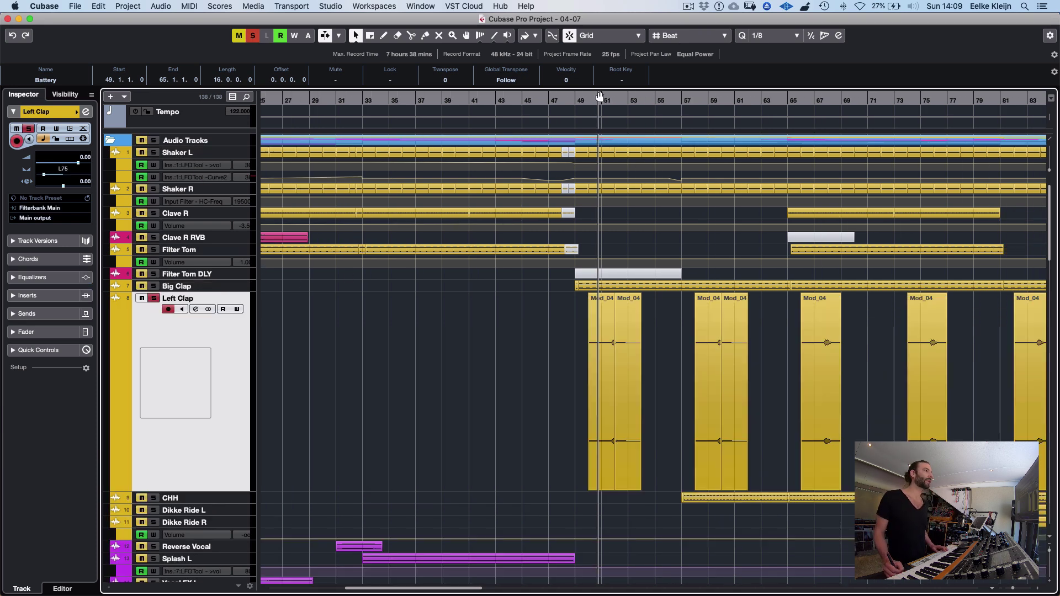
left_click_drag(600, 97, 603, 119)
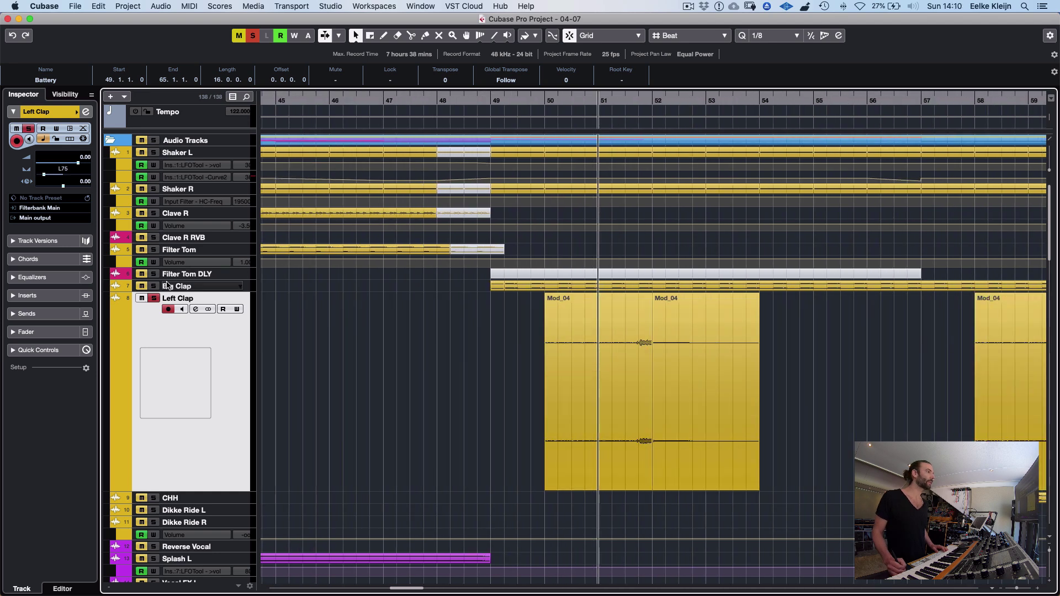
key("space")
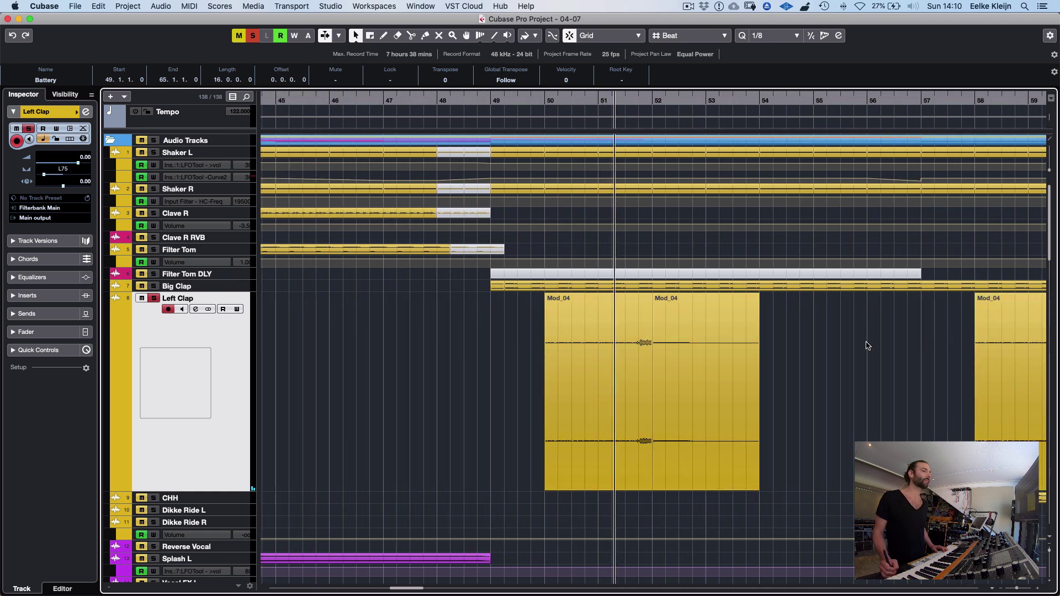
left_click(783, 356)
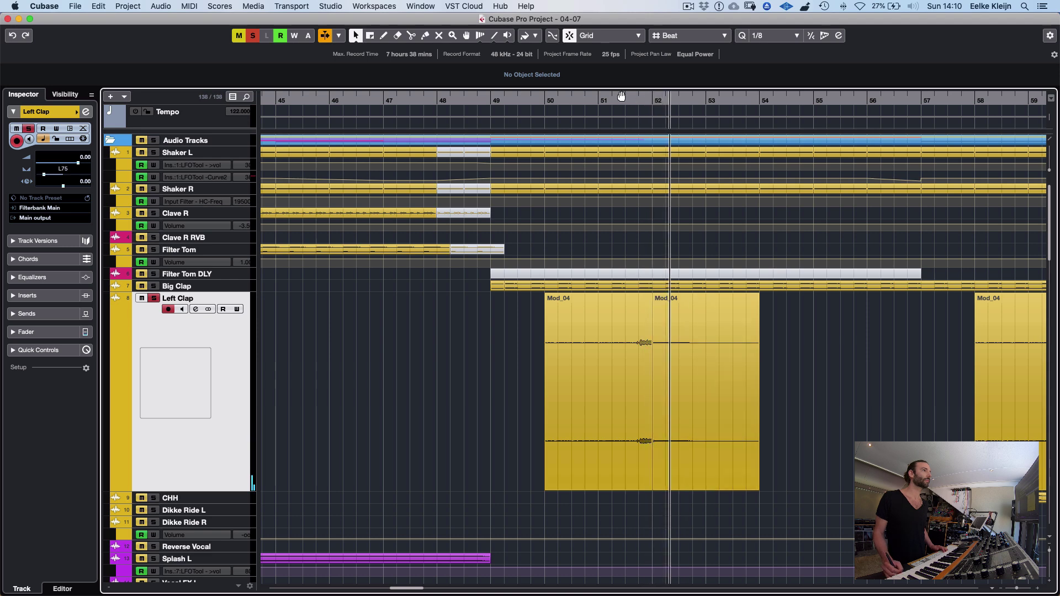
left_click(595, 97)
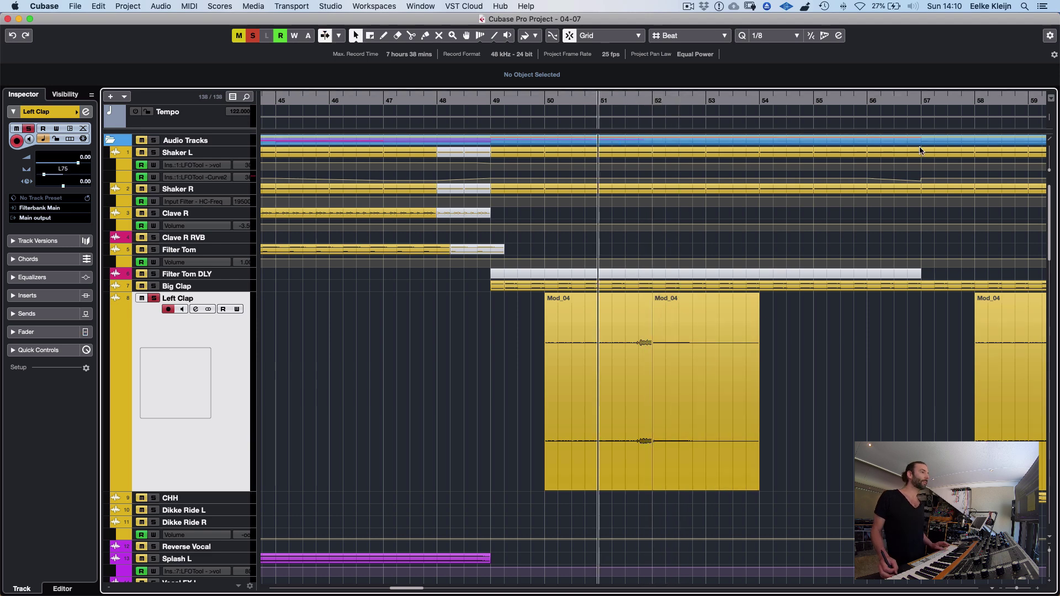
Select both Left Clap clips between bars 50 and 54, then only the clip at bar 52, and play them
key("z")
key("z")
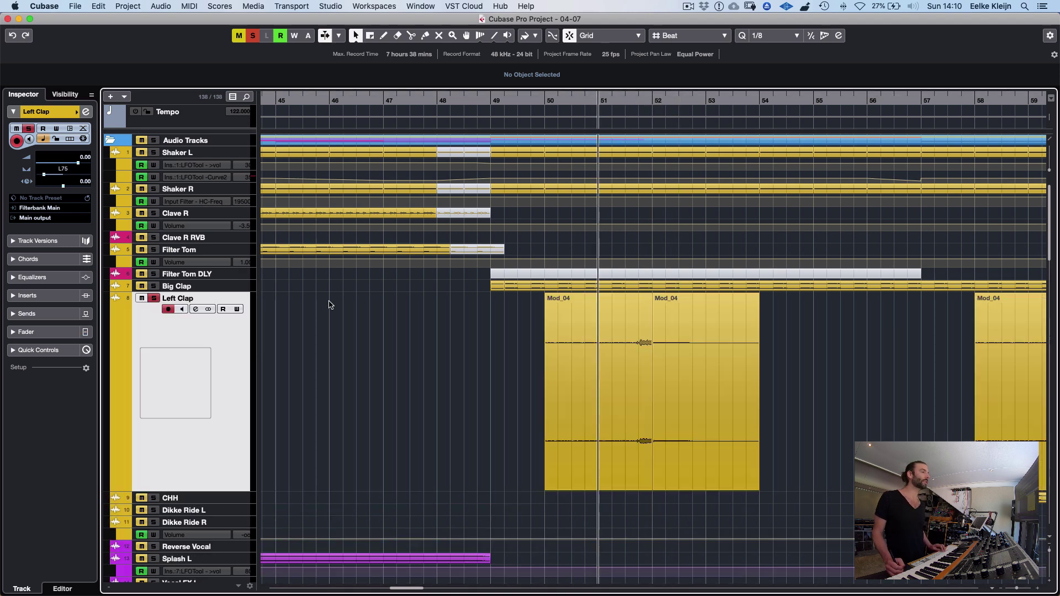
key("z")
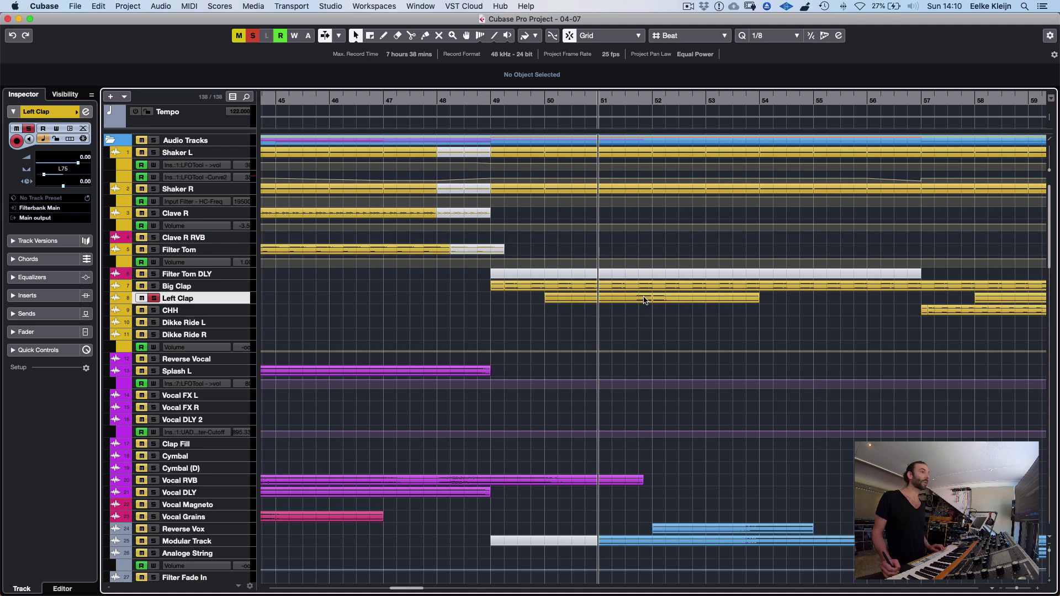
key("z")
left_click_drag(482, 339, 811, 335)
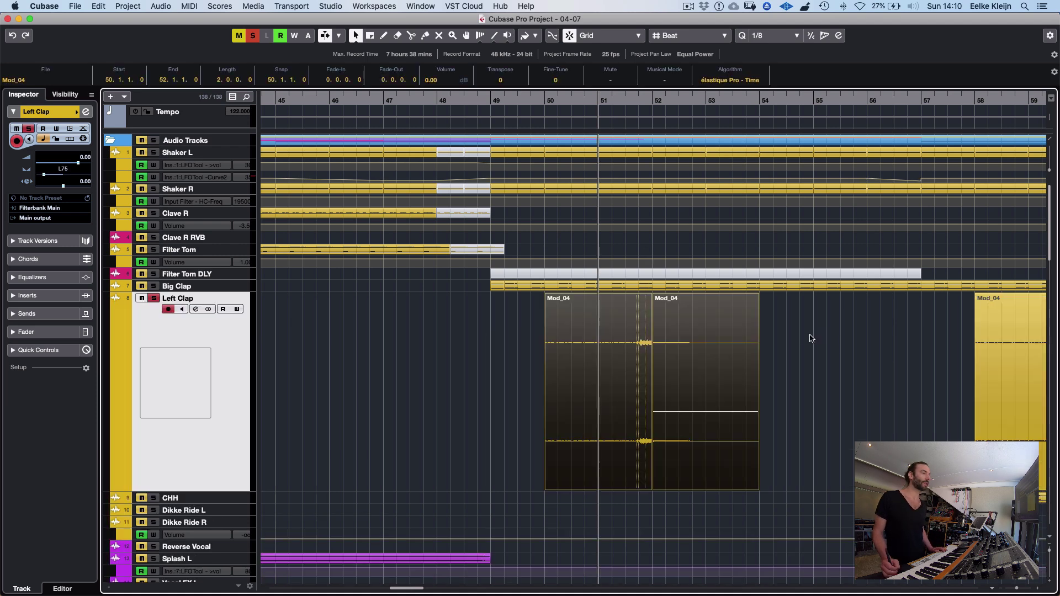
left_click(810, 335)
left_click(697, 337)
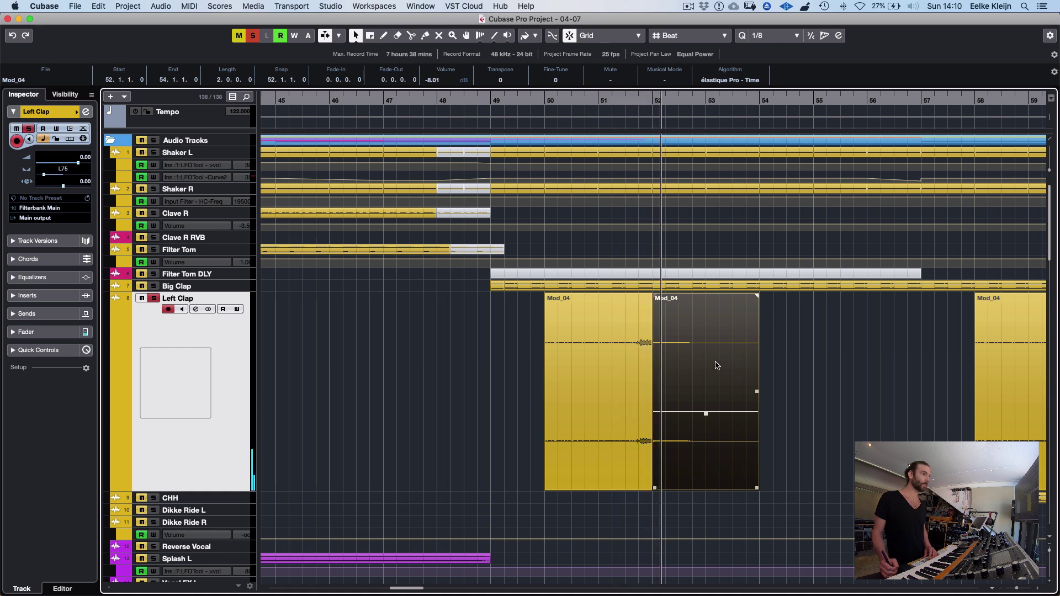
Delete the Left Clap clip at bar 52, extend the clip before it to 53.2.1 and play it
key("Delete")
left_click_drag(656, 494, 720, 494)
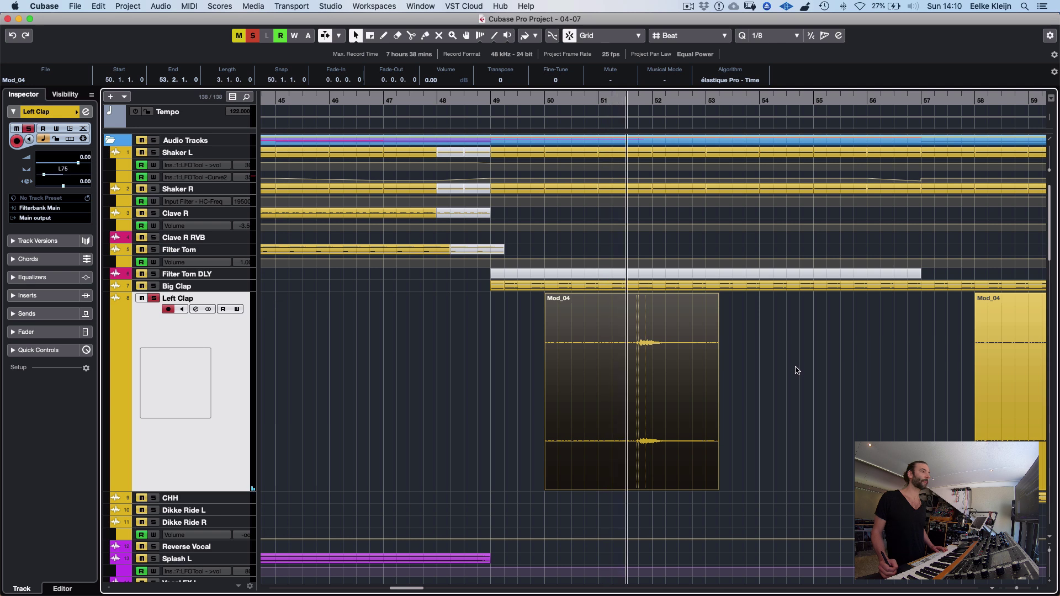
key("space")
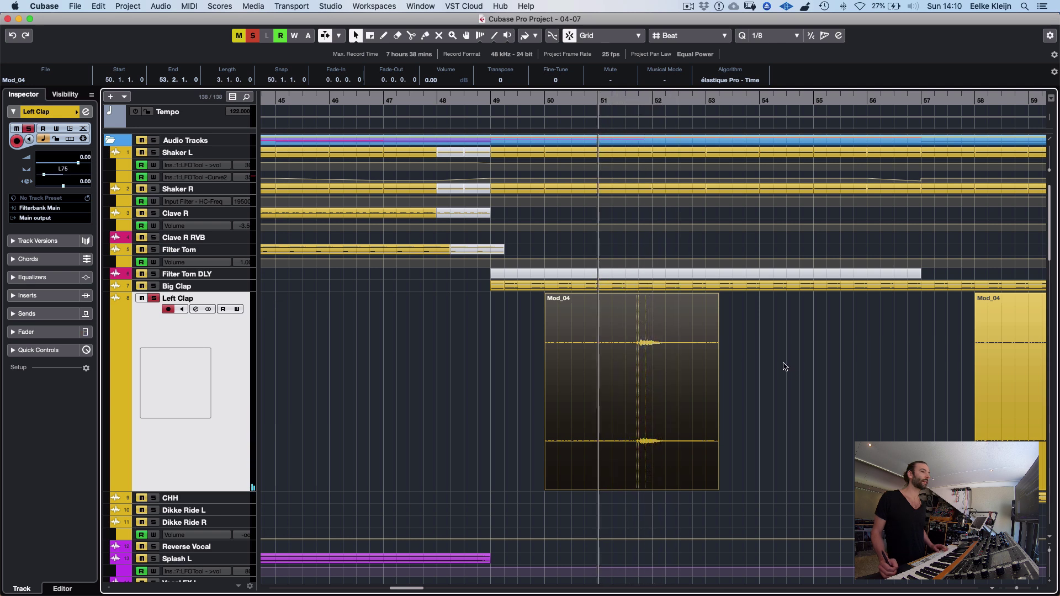
Split the extended Left Clap clip at bar 52, lower the second part's volume to -11.41 dB and play the result
left_click(655, 332, "alt")
left_click_drag(687, 296, 714, 443)
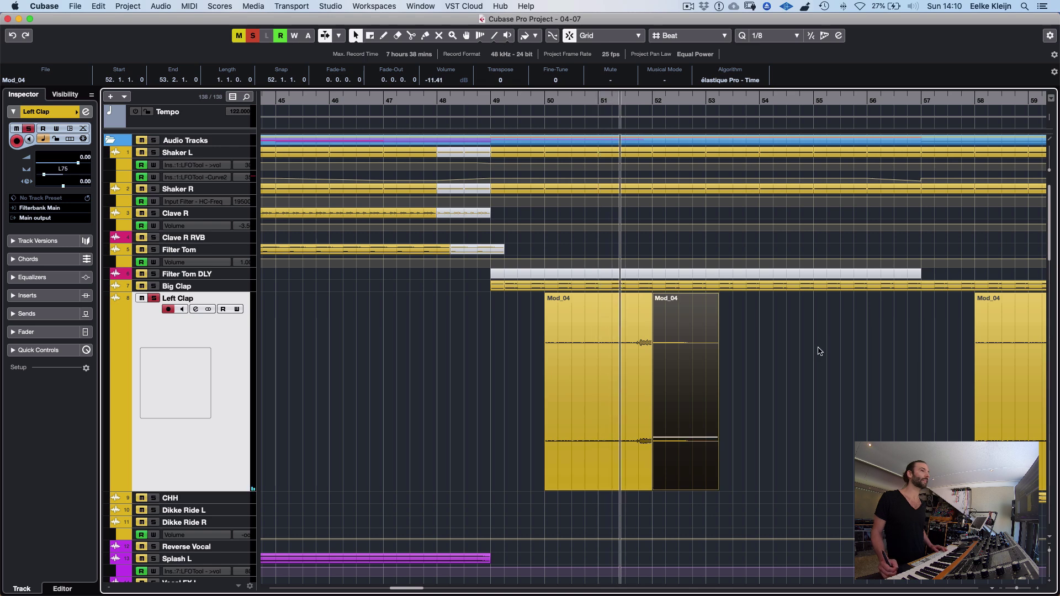
key("space")
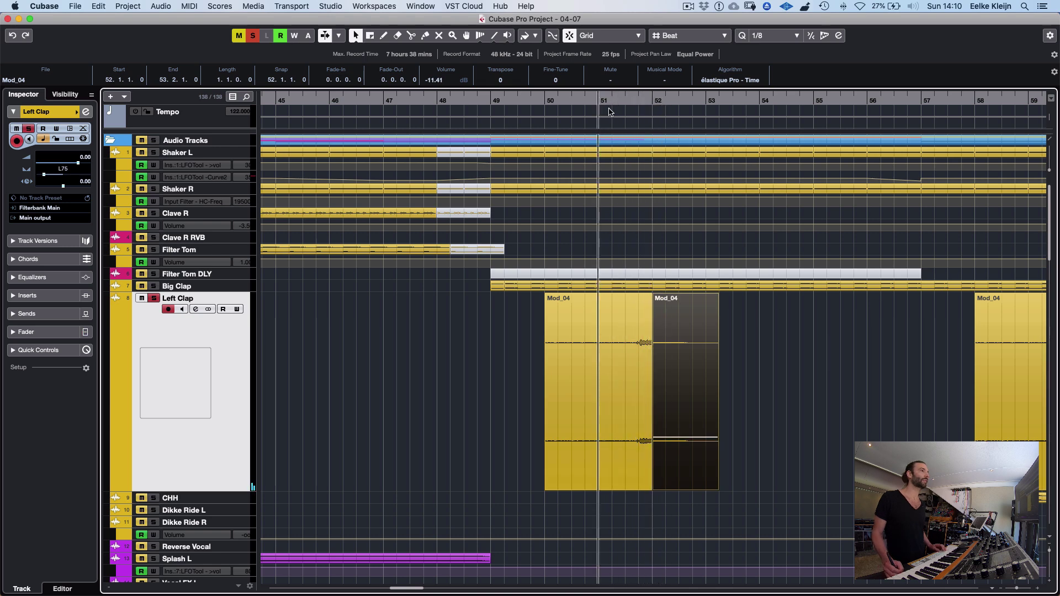
Clear Left Clap's solo, restore its normal track height and play the full mix from bar 51
left_click(253, 35)
key("z")
key("space")
key("space")
key("g")
key("g")
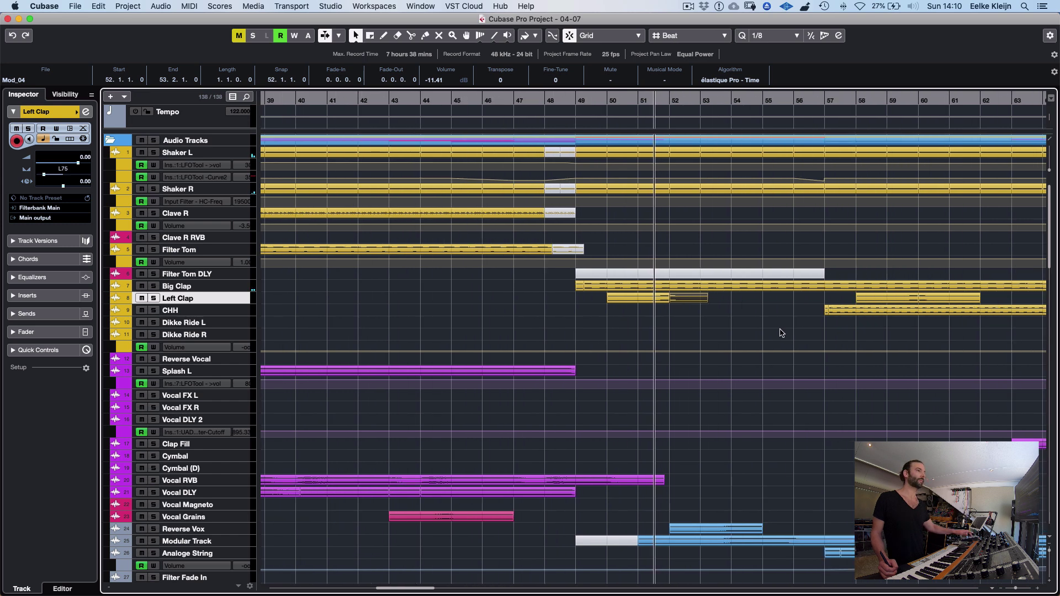
key("space")
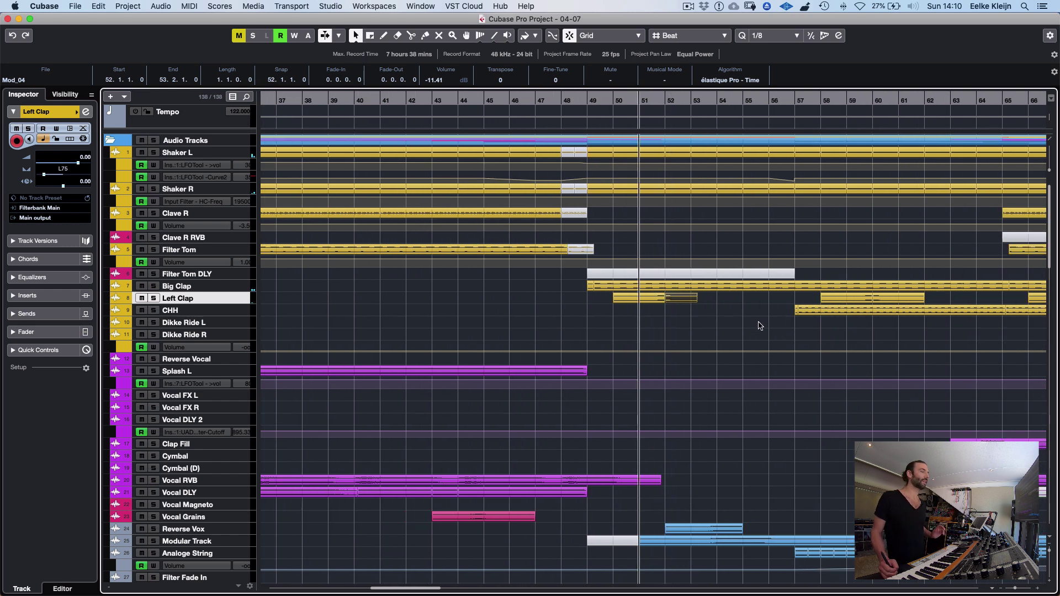
Examine where the claps, hi-hats and rides sit across the arrangement, from the intro to about bar 185
scroll(760, 329, "right", 3)
key("g")
key("g")
key("g")
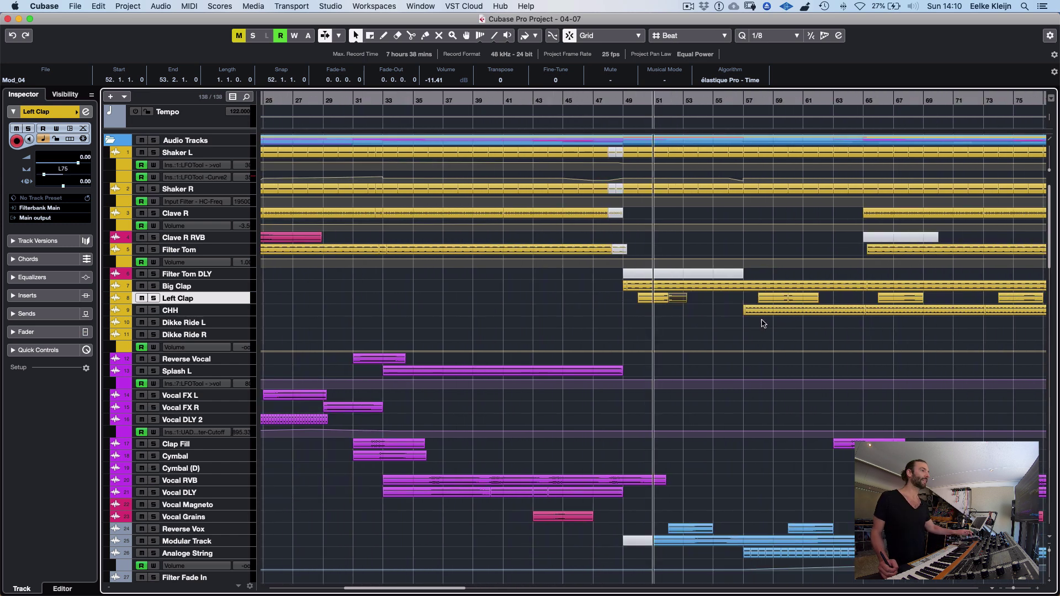
scroll(693, 312, "left", 5)
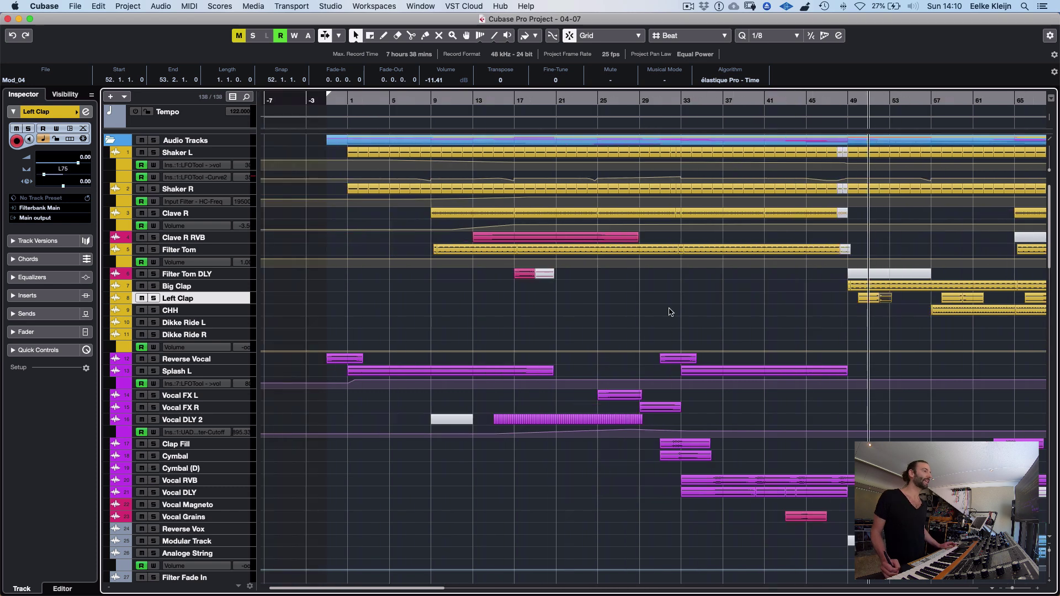
scroll(635, 344, "right", 8)
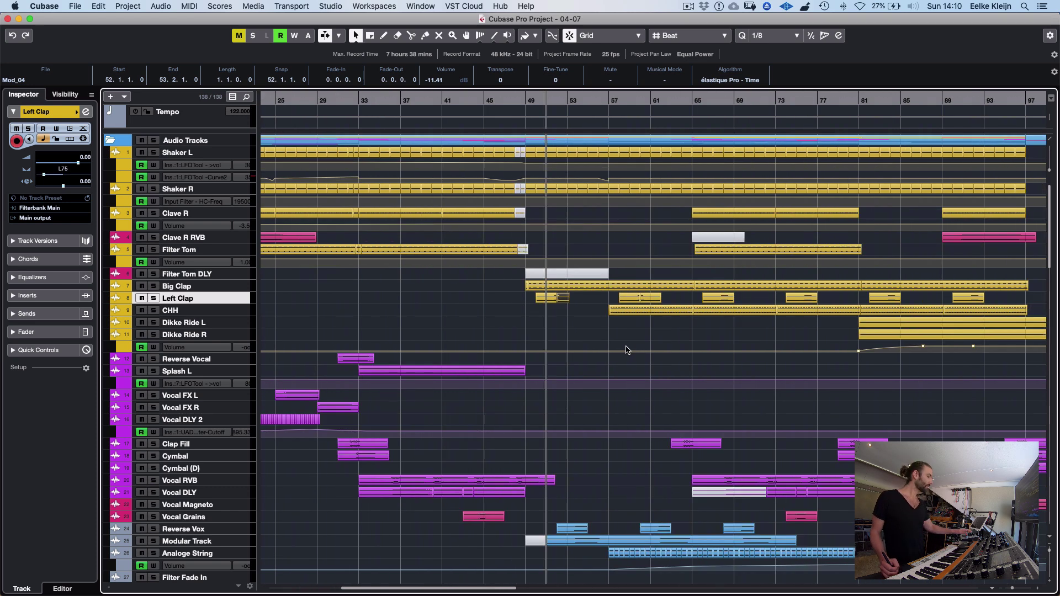
key("g")
key("g")
scroll(683, 236, "right", 5)
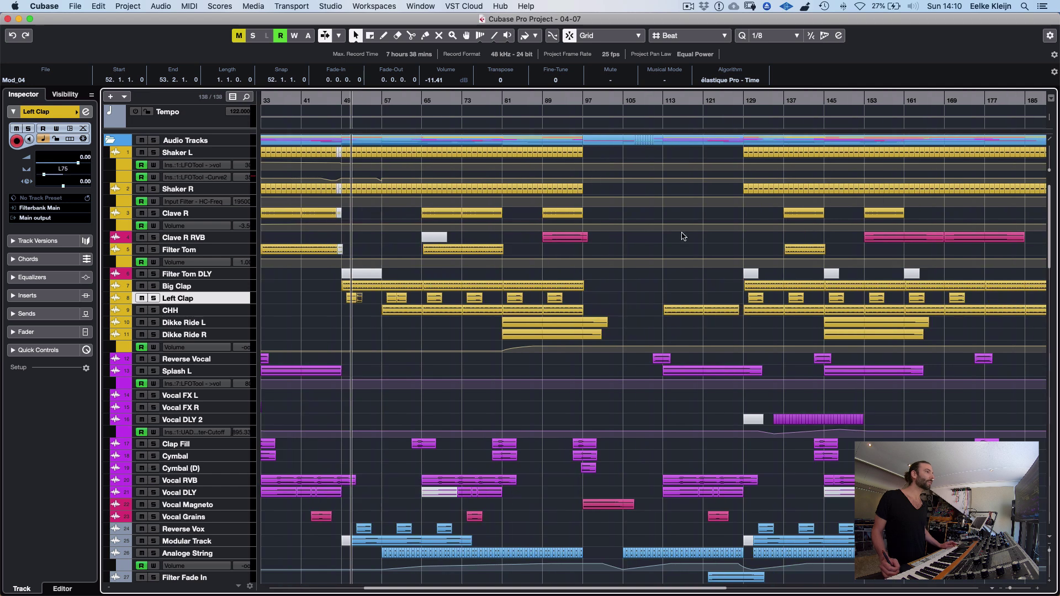
Solo Dikke Ride L and R, play them enlarged from about bar 81, then leave only Dikke Ride L soloed at normal track height
left_click(210, 326)
left_click(190, 334, "shift")
key("s")
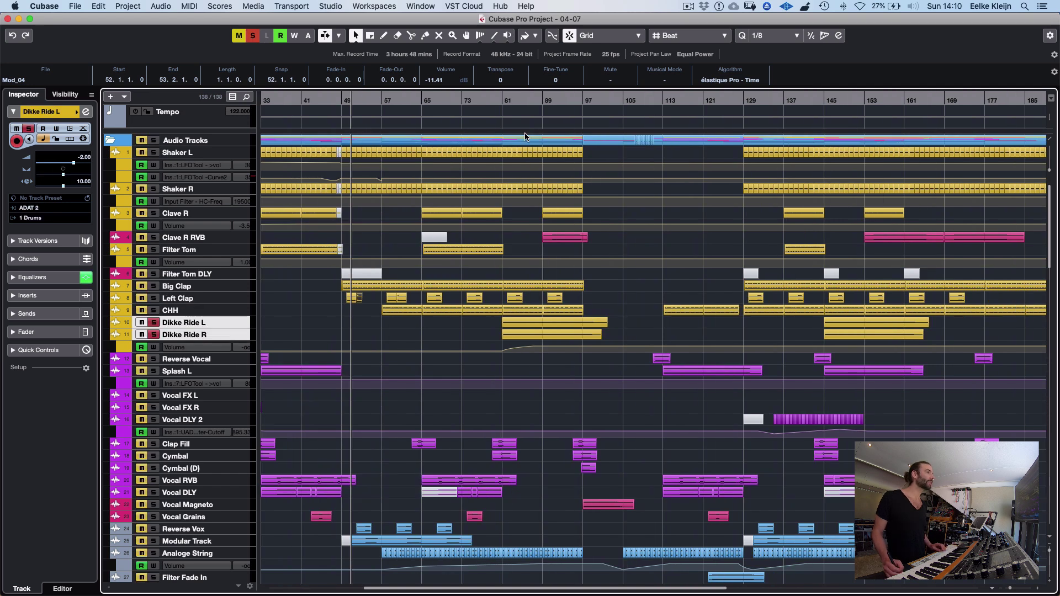
left_click(501, 97)
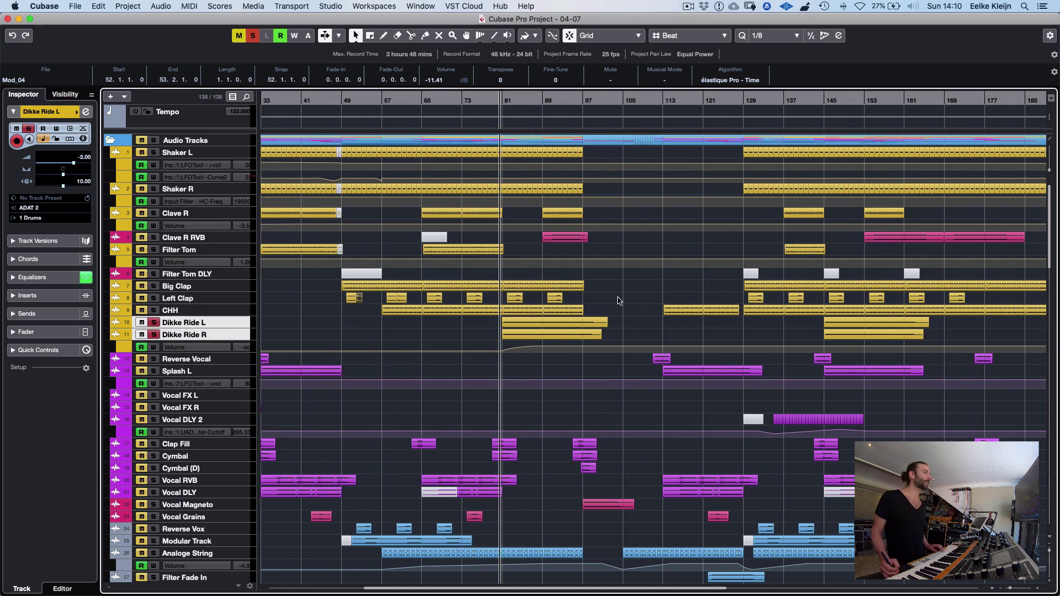
key("z")
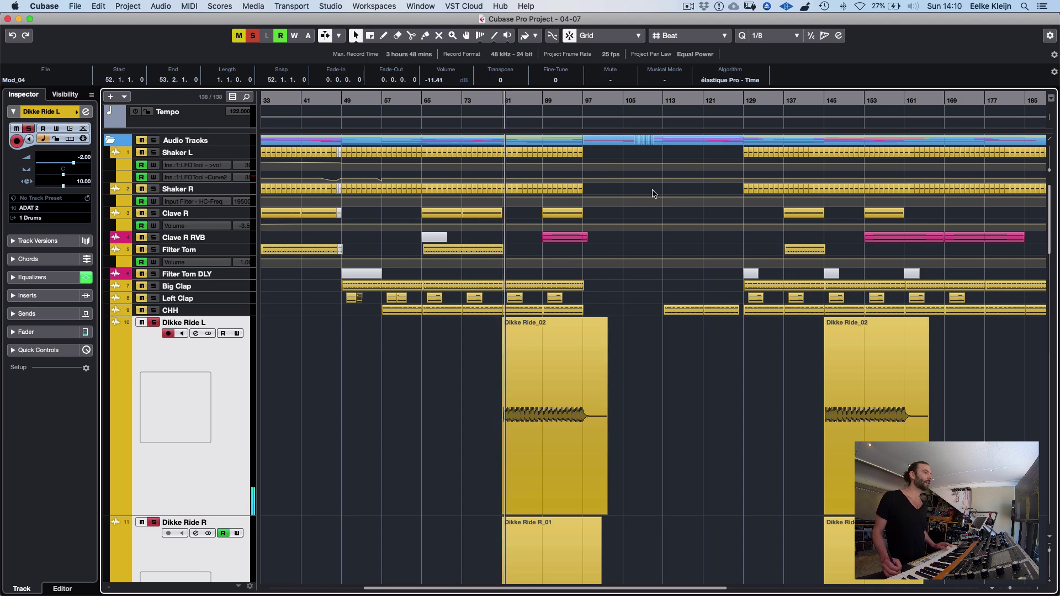
scroll(221, 353, "down", 3)
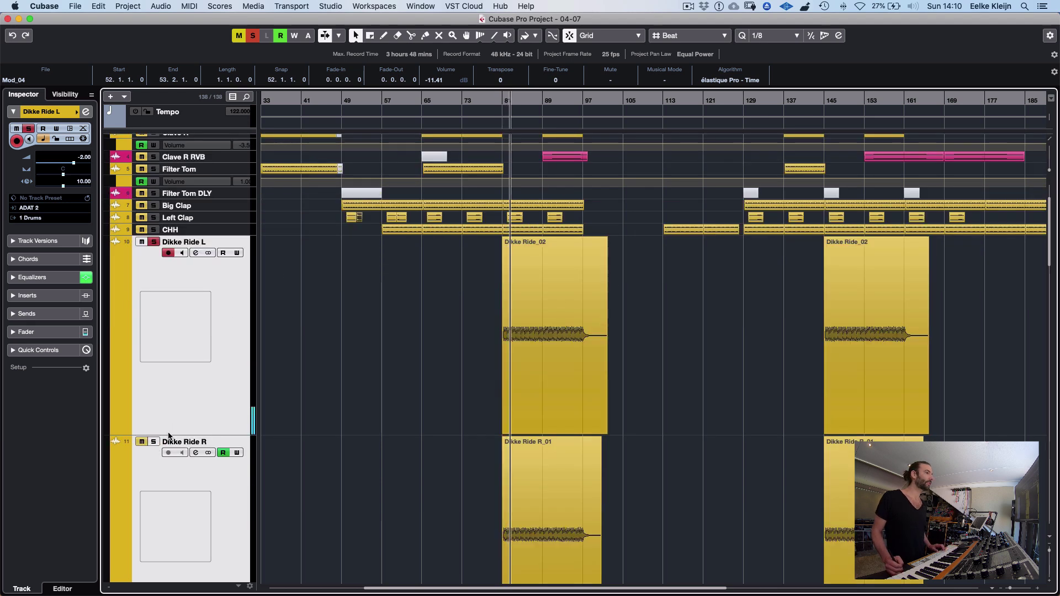
key("super+Down")
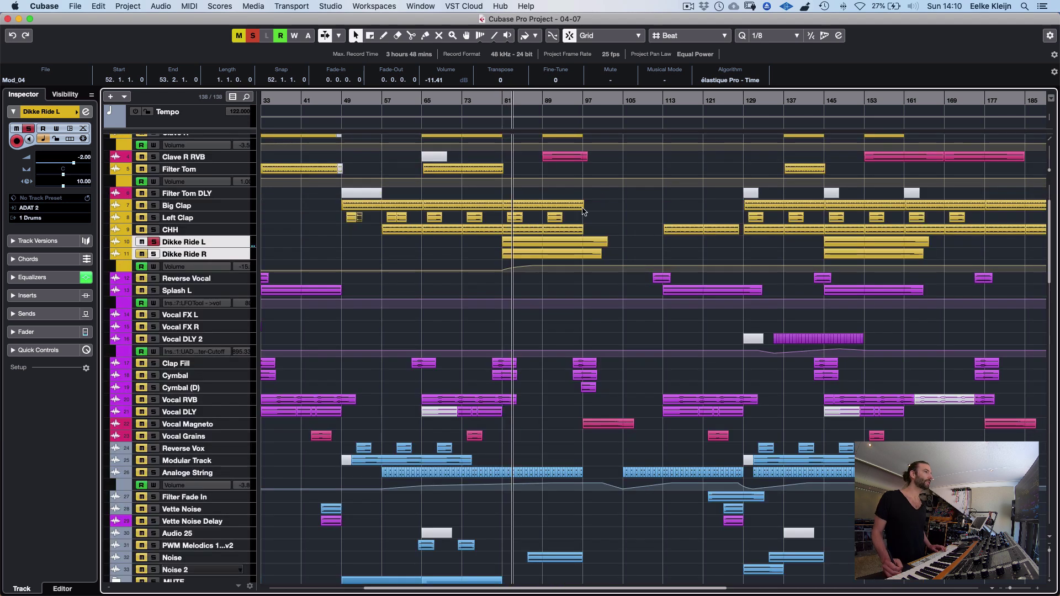
Play the soloed Dikke Ride L enlarged from about bar 89, then switch to an enlarged Dikke Ride R
left_click(210, 245)
left_click(547, 98)
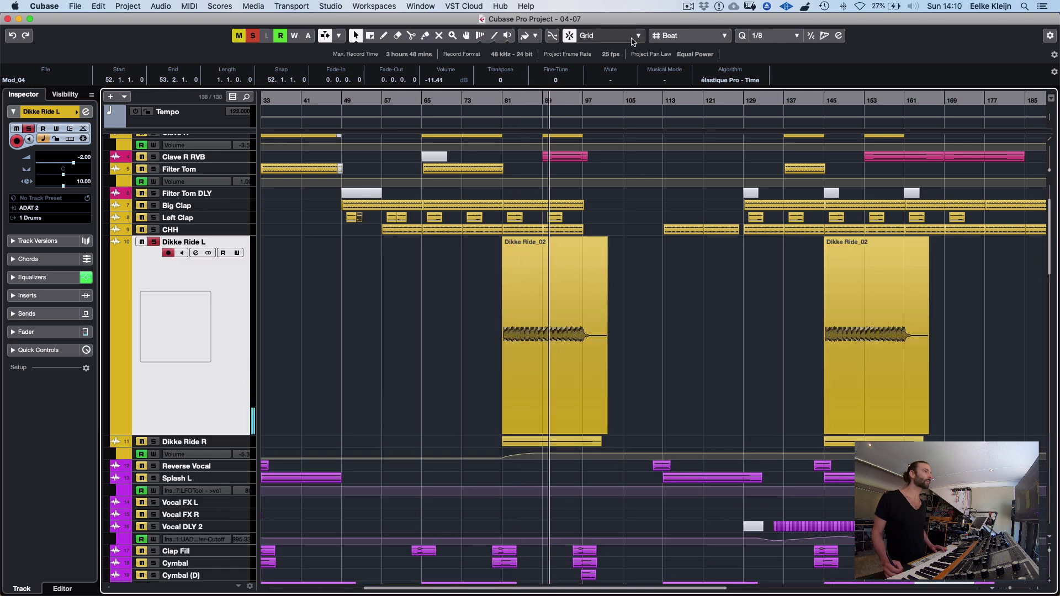
key("z")
key("space")
left_click(200, 255)
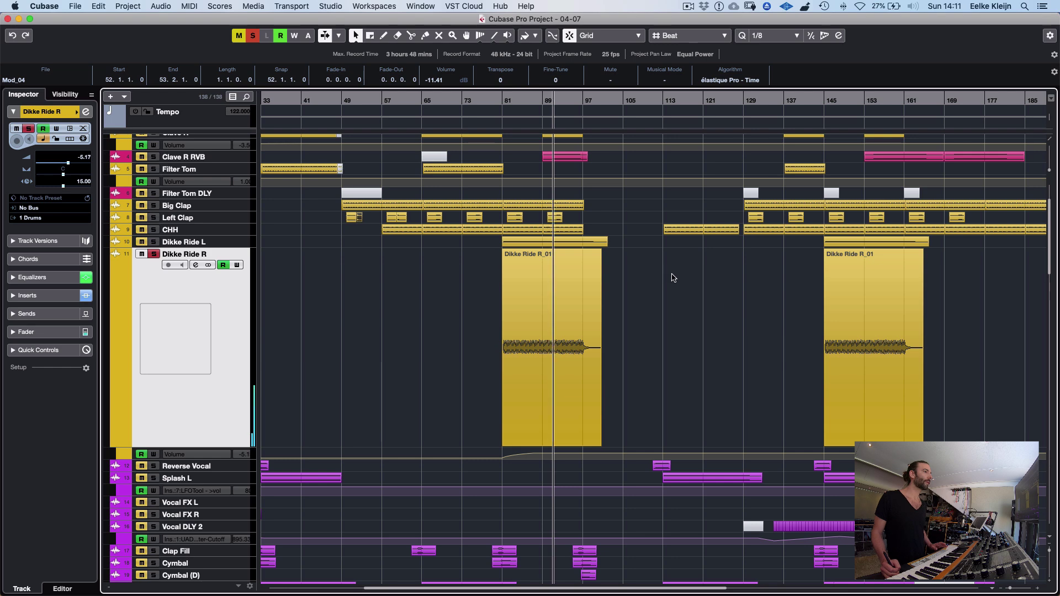
Play the enlarged Dikke Ride R clip that starts at bar 81 up close, then restore its normal track height
key("h")
key("h")
key("h")
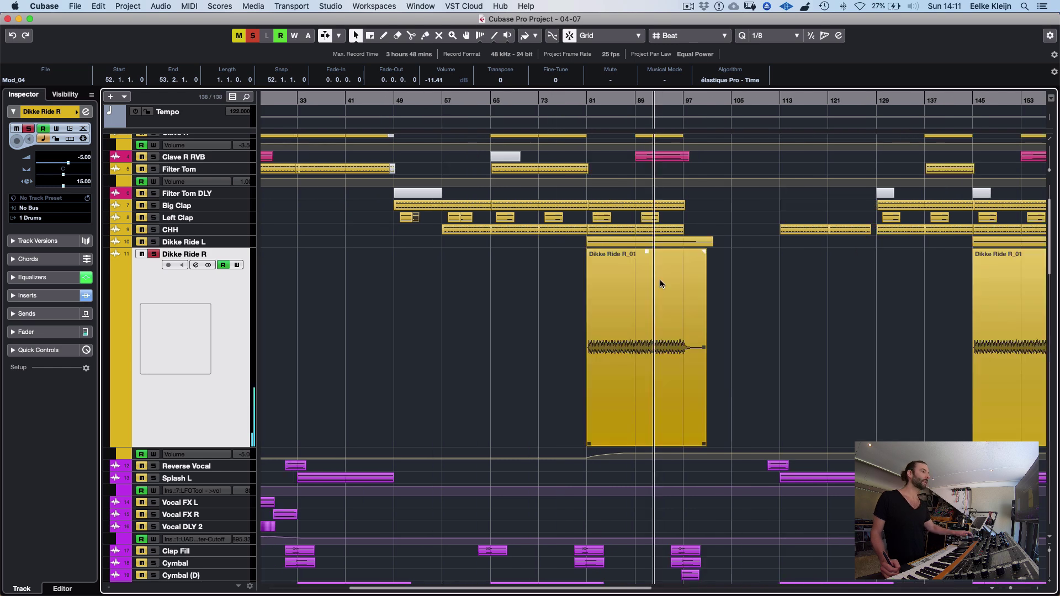
key("space")
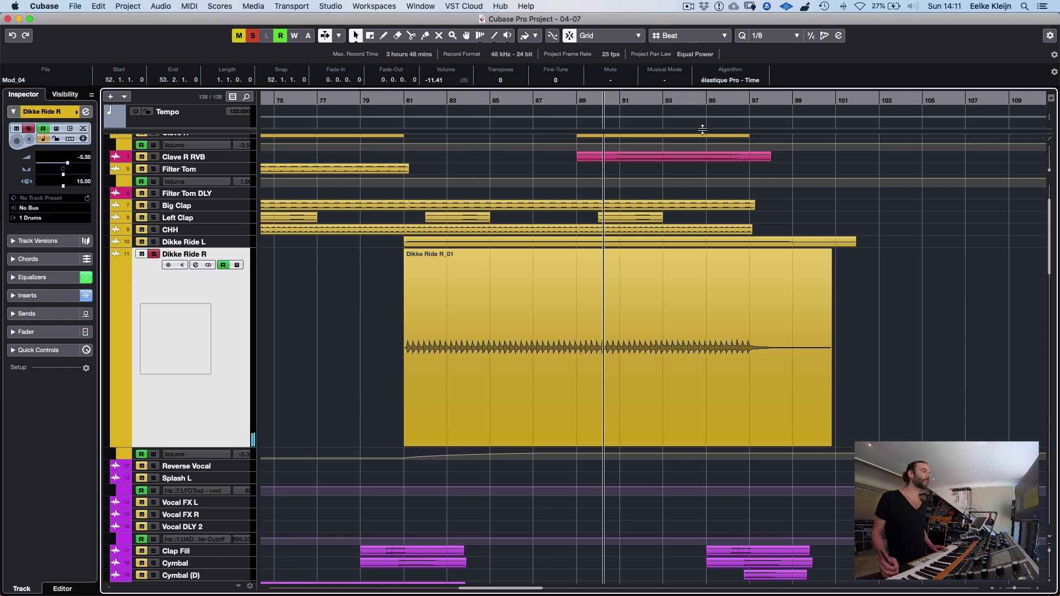
key("z")
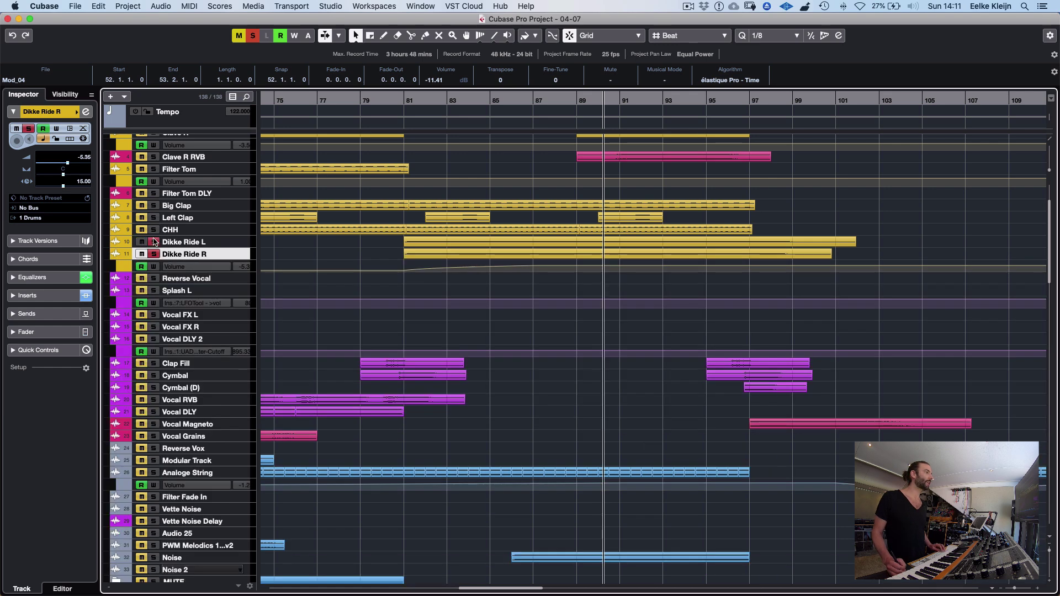
key("super+alt+e")
key("space")
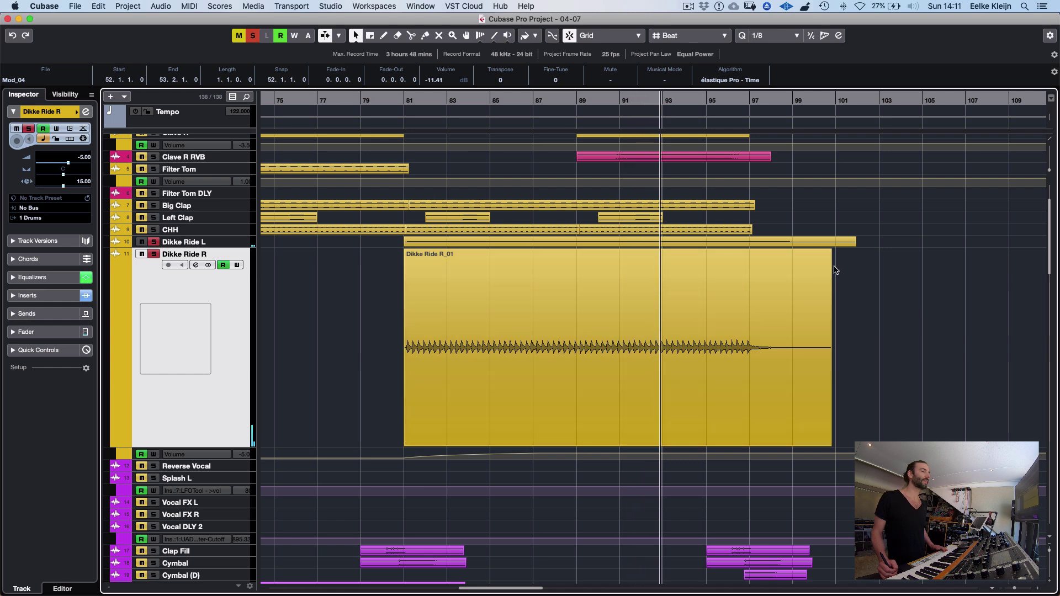
key("super+alt+e")
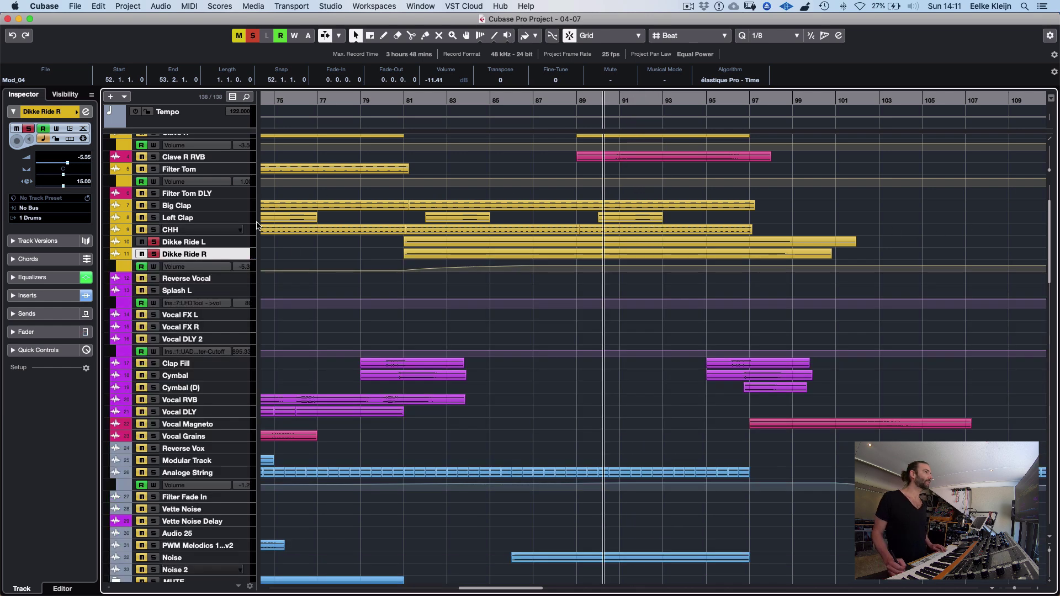
Clear all solos and play the full mix from about bar 80 while looking over the audio, instrument and group tracks
left_click(382, 105)
left_click(254, 37)
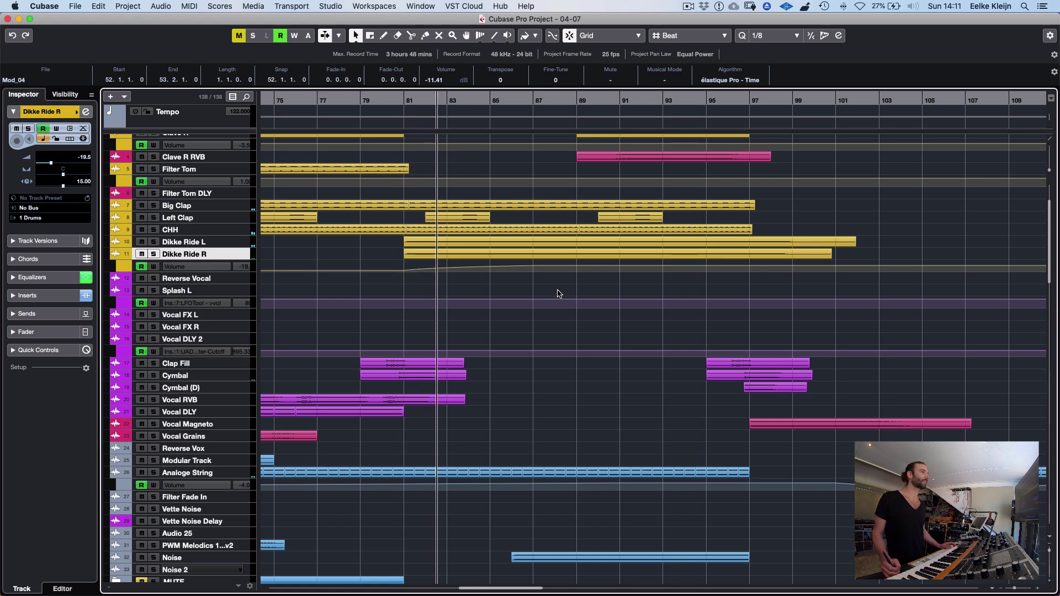
scroll(559, 291, "up", 3)
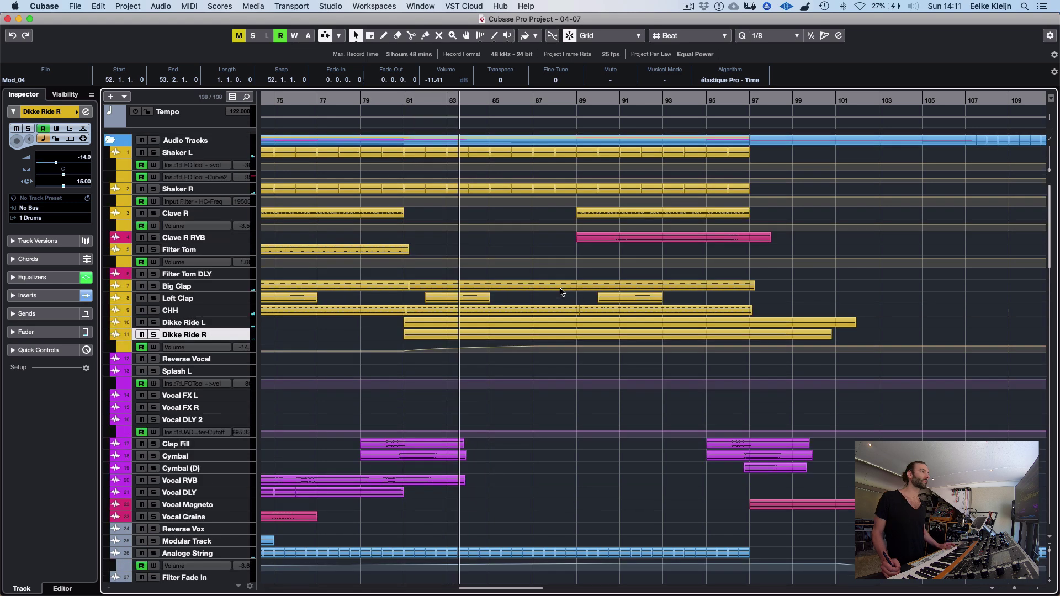
scroll(562, 293, "down", 20)
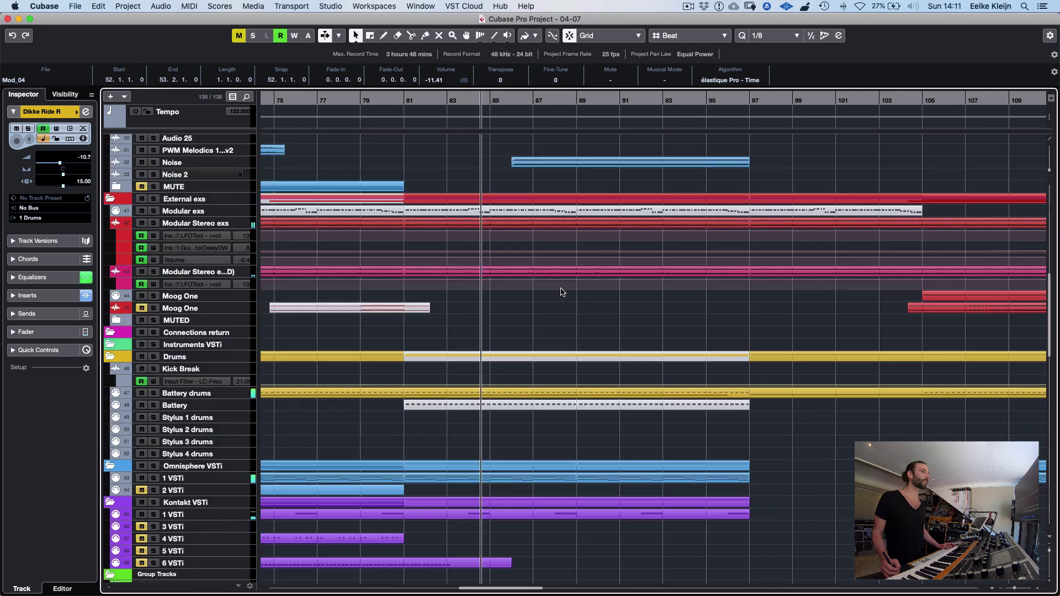
scroll(565, 288, "up", 15)
scroll(562, 292, "down", 8)
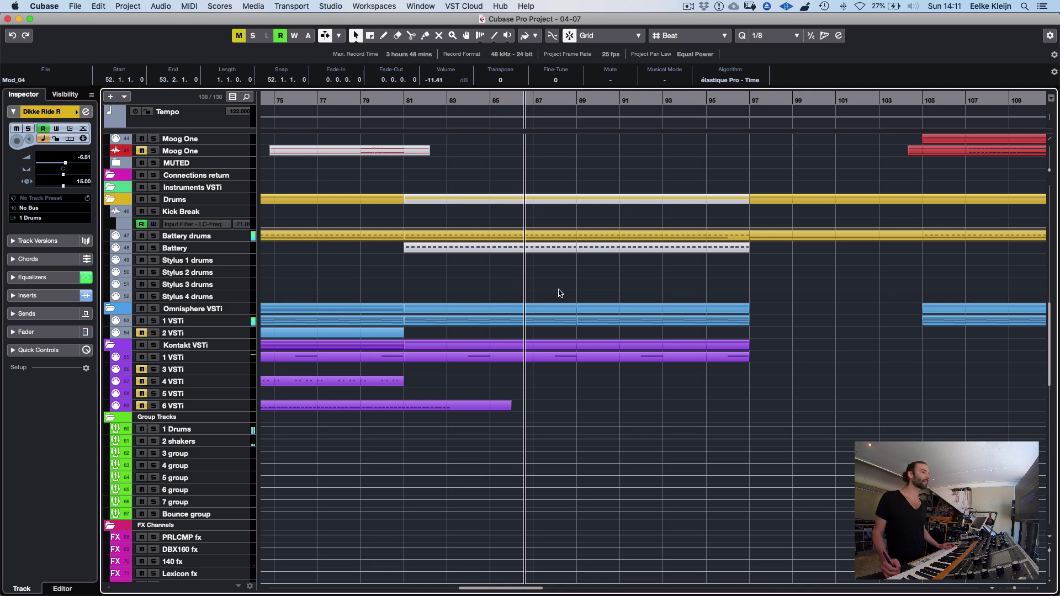
scroll(560, 293, "up", 6)
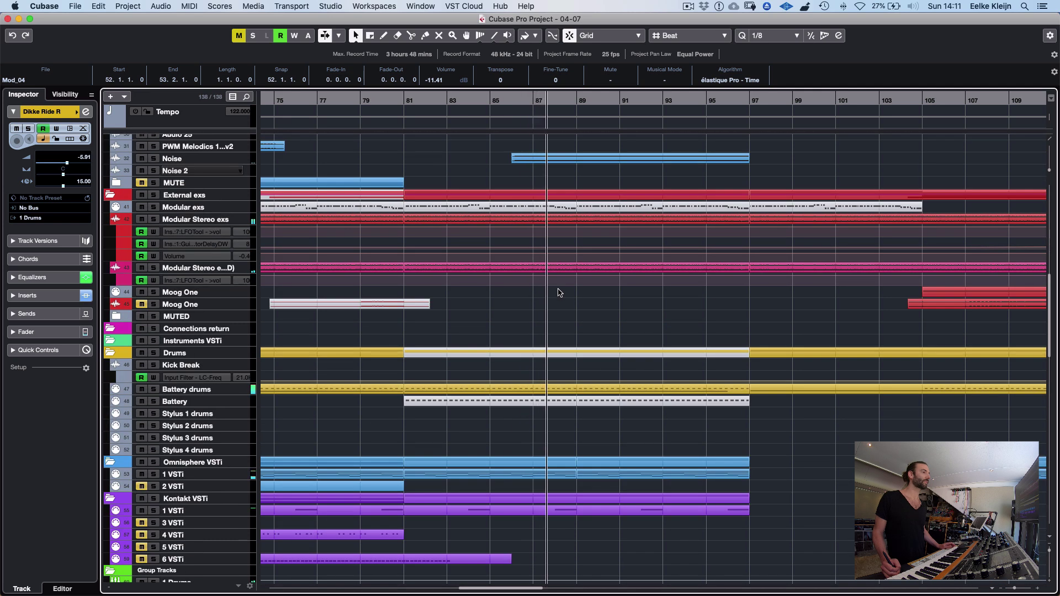
scroll(559, 291, "up", 20)
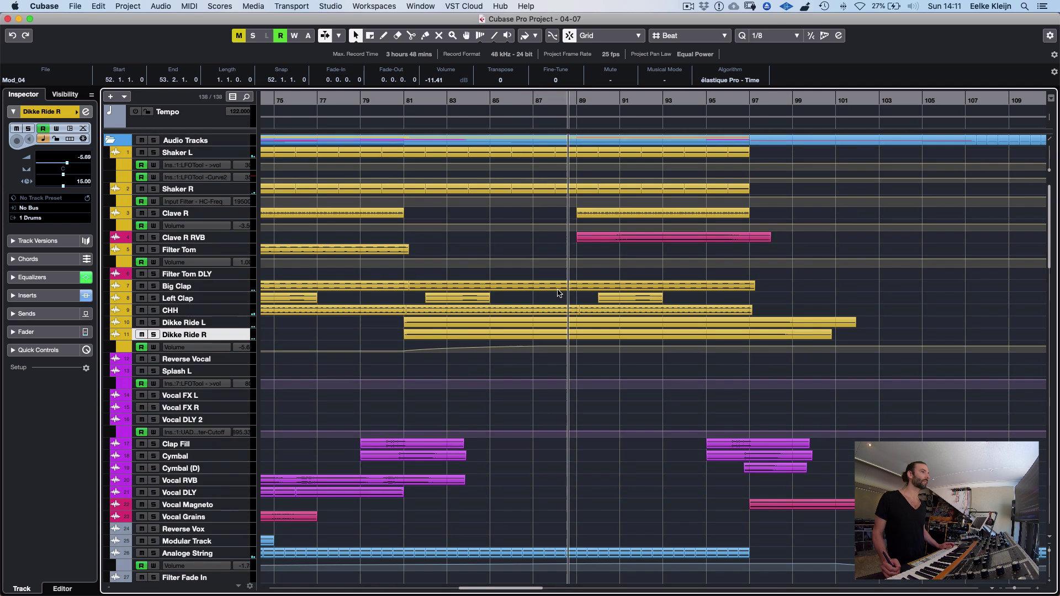
key("space")
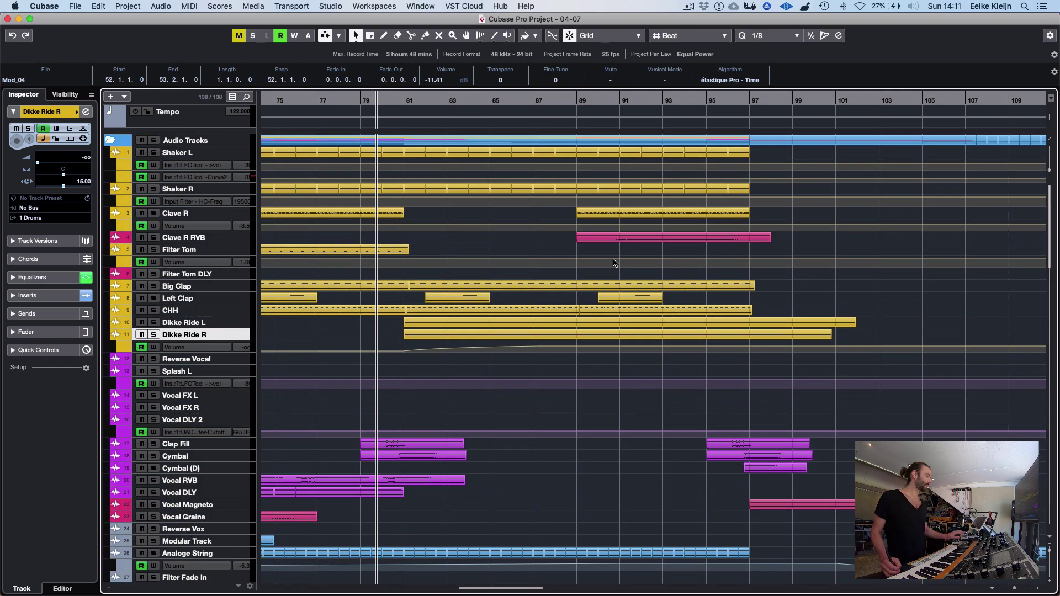
Examine how the percussion and effect tracks are spread over the whole arrangement, deselect all clips and place the playhead at bar 49
key("g")
key("g")
key("g")
key("g")
key("g")
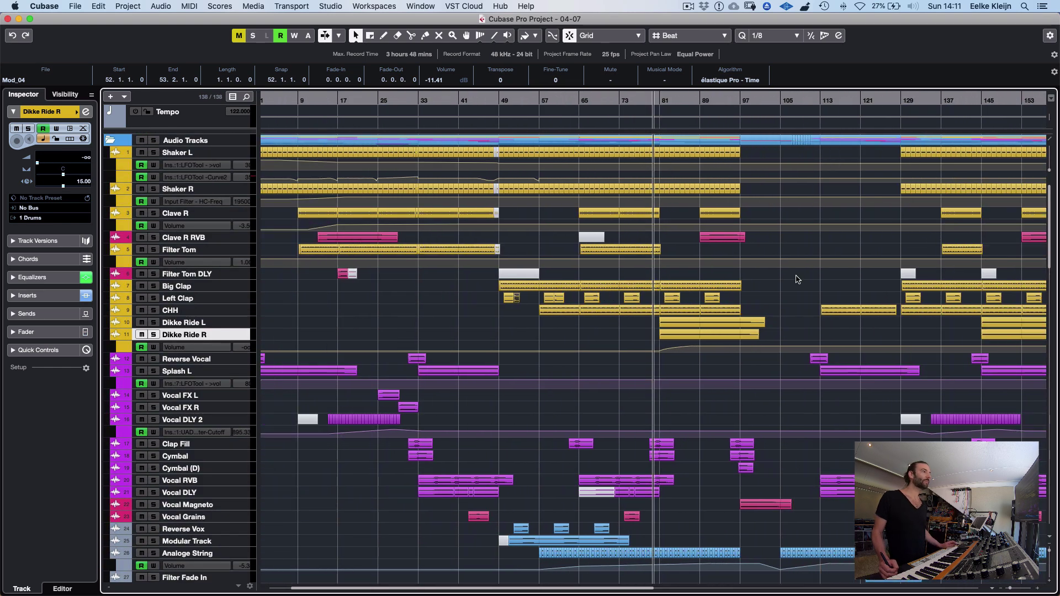
scroll(797, 279, "right", 6)
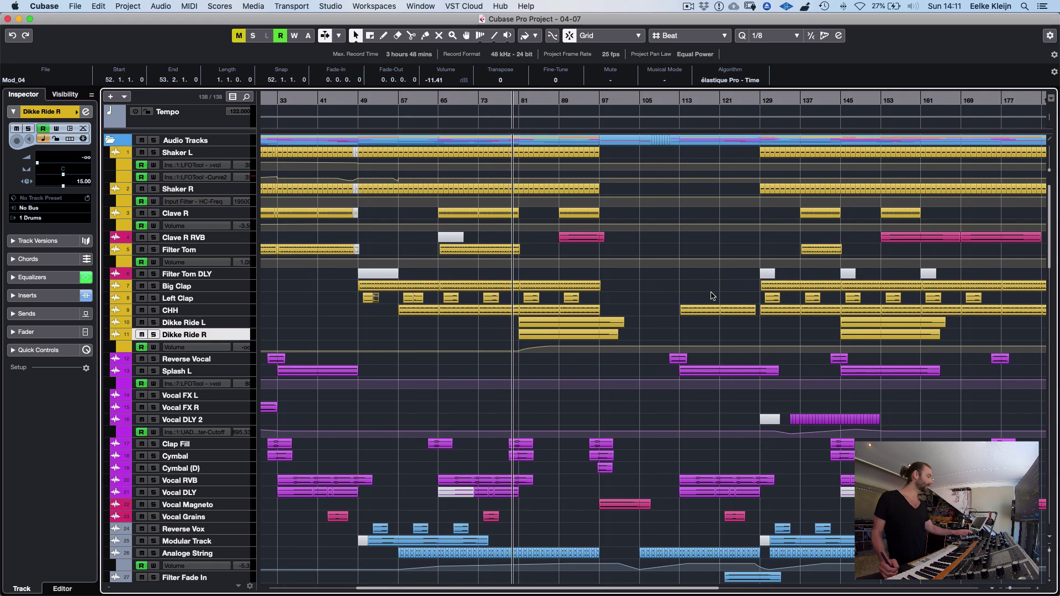
key("g")
key("g")
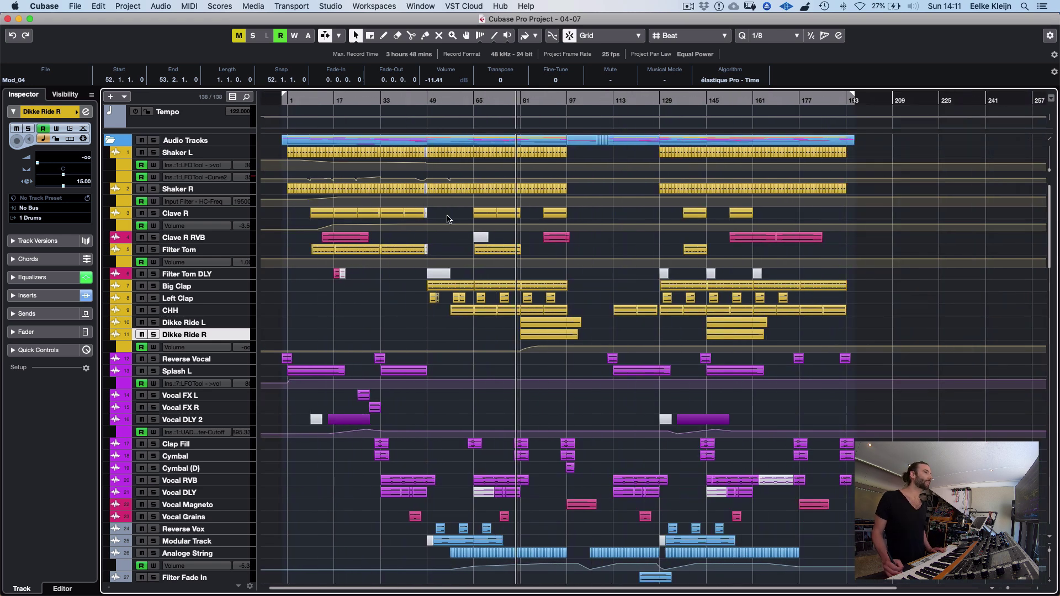
left_click(447, 221)
left_click_drag(454, 247, 455, 247)
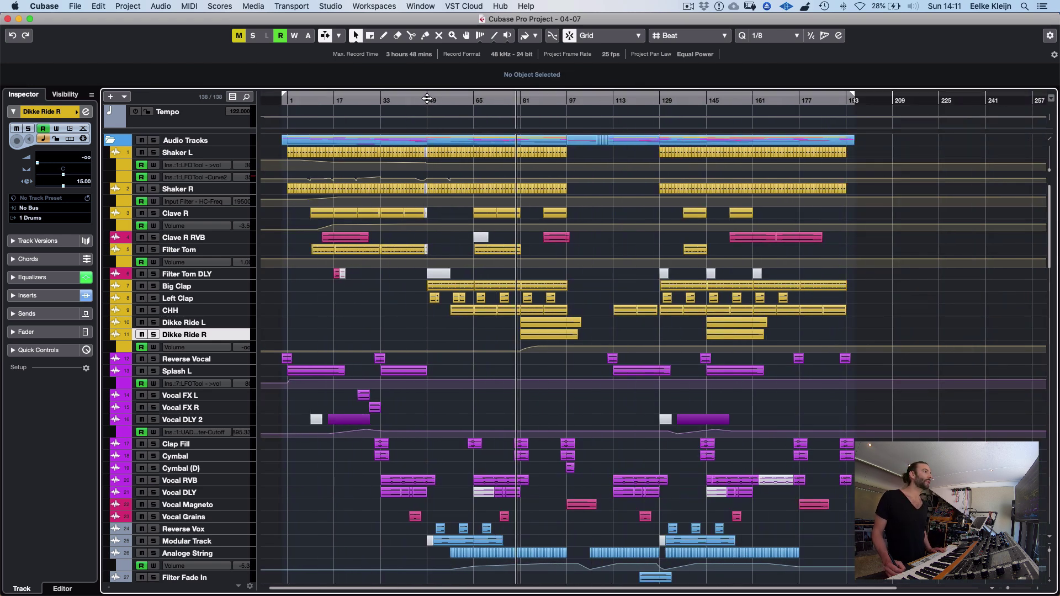
left_click(426, 100)
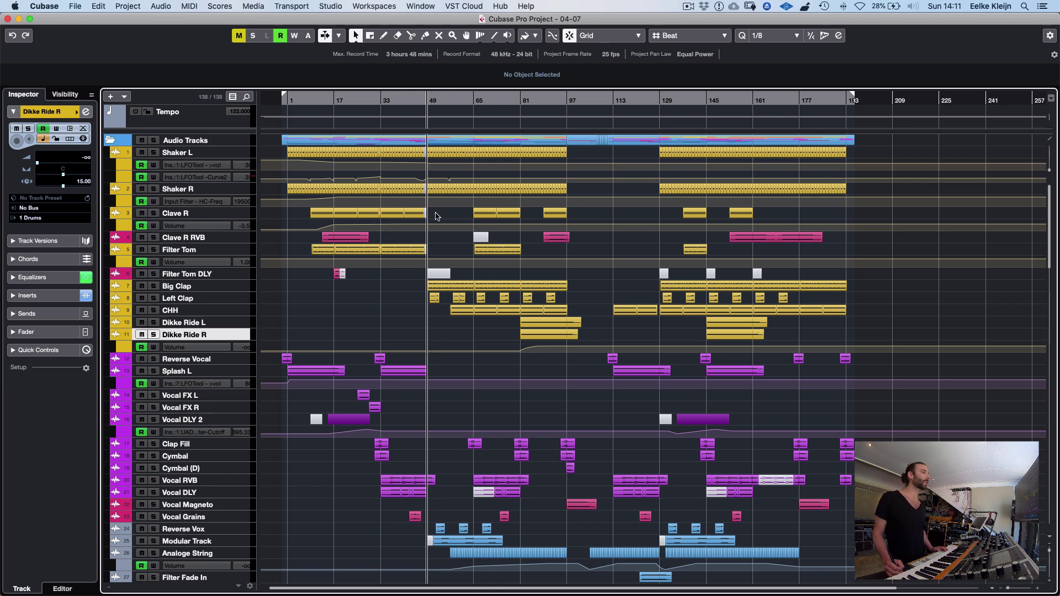
Solo and enlarge Clave R RVB and play its first clip up close from about bar 13
left_click(214, 237)
key("s")
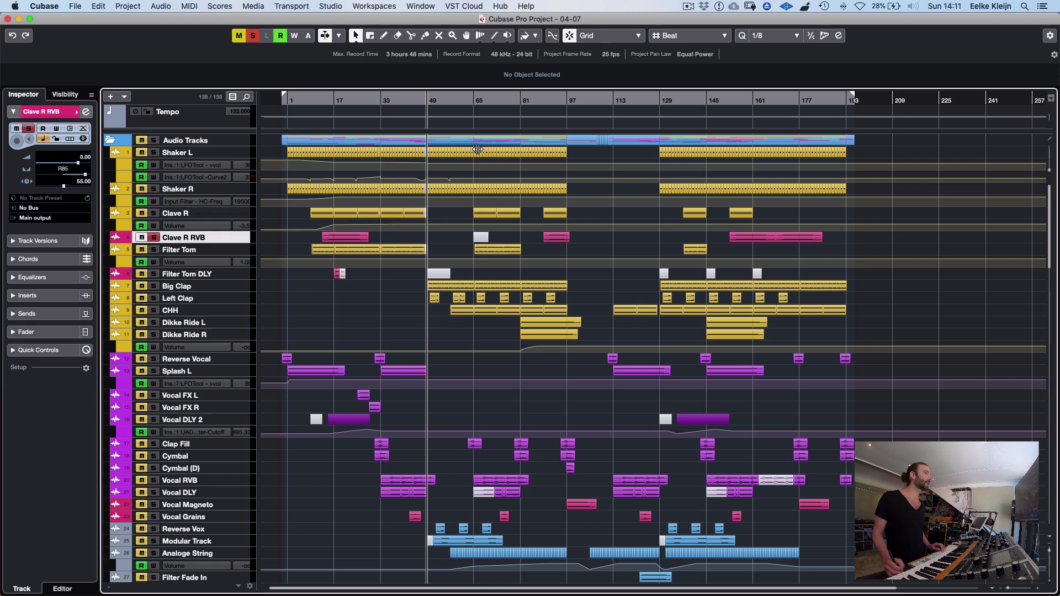
key("z")
left_click(331, 101)
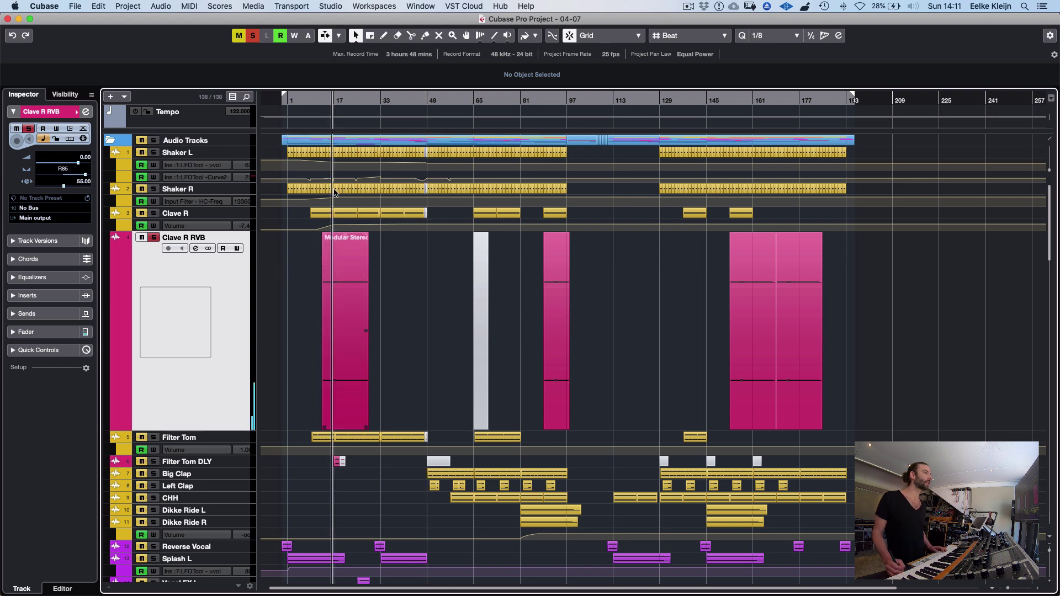
left_click_drag(319, 97, 387, 212)
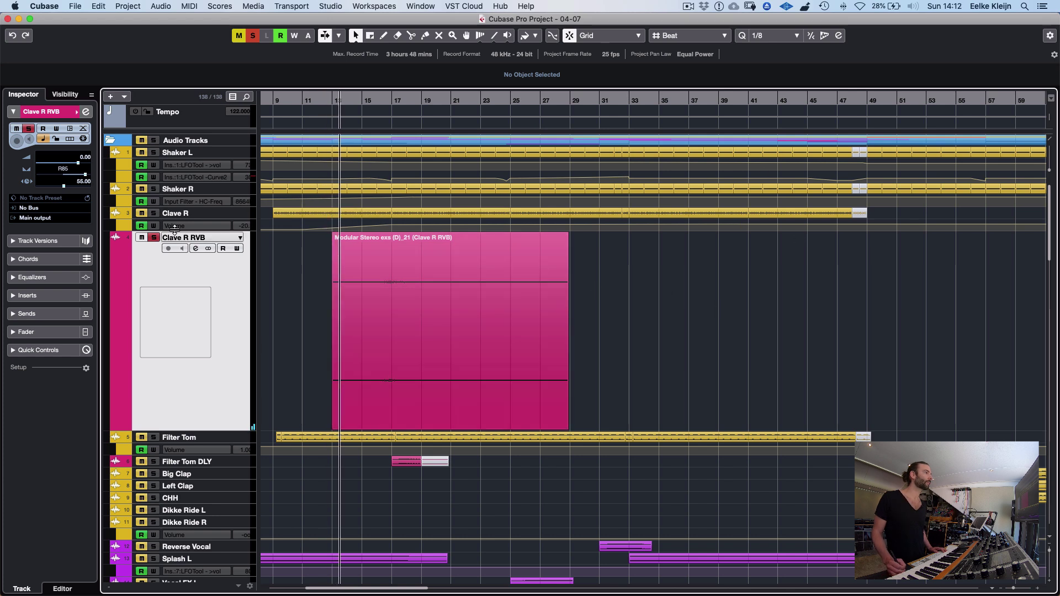
Solo Clave R along with Clave R RVB, select the reverb clip starting at bar 13, then clear Clave R's solo
left_click(154, 213)
left_click(379, 273)
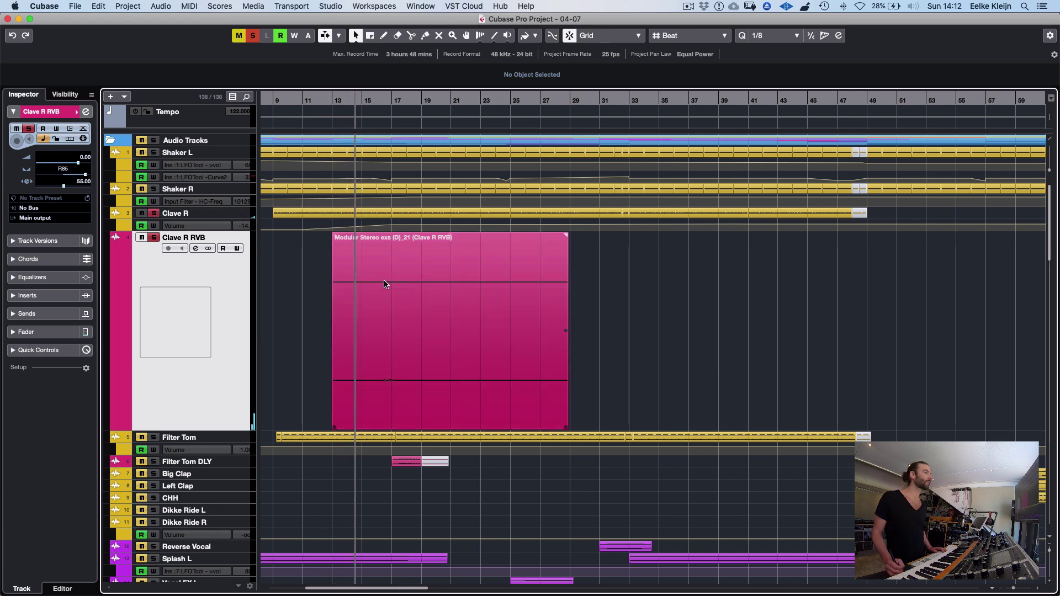
left_click(392, 291)
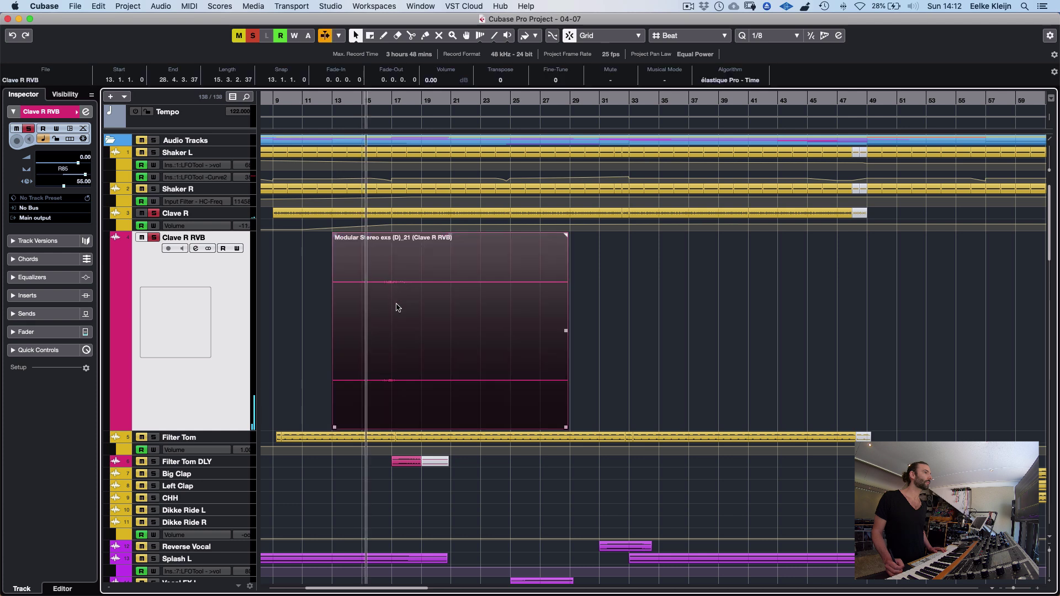
left_click(155, 213)
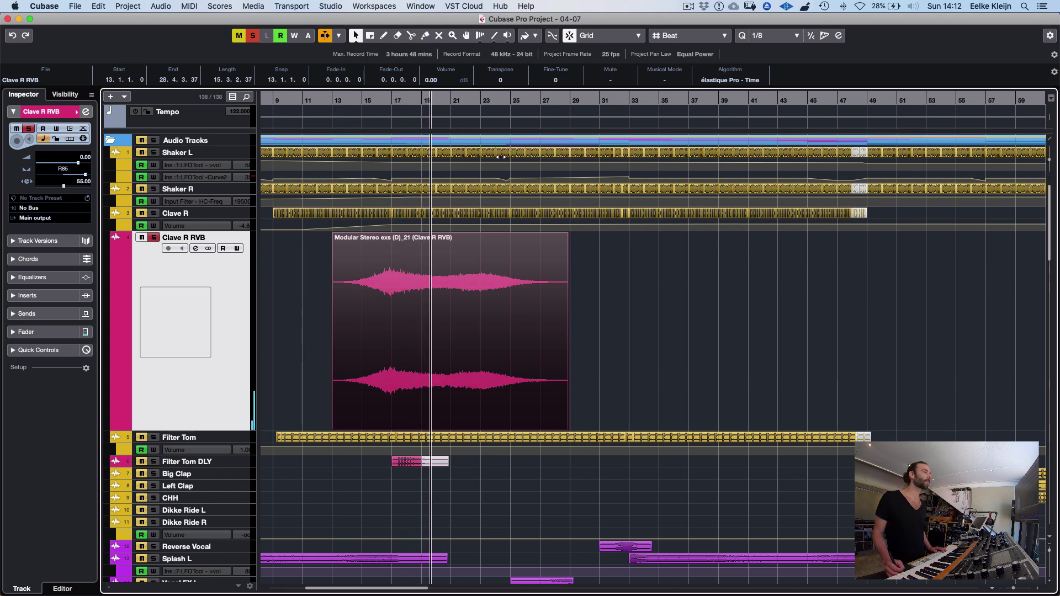
Compare Clave R RVB soloed and within the full mix during playback, ending with its solo cleared
key("s")
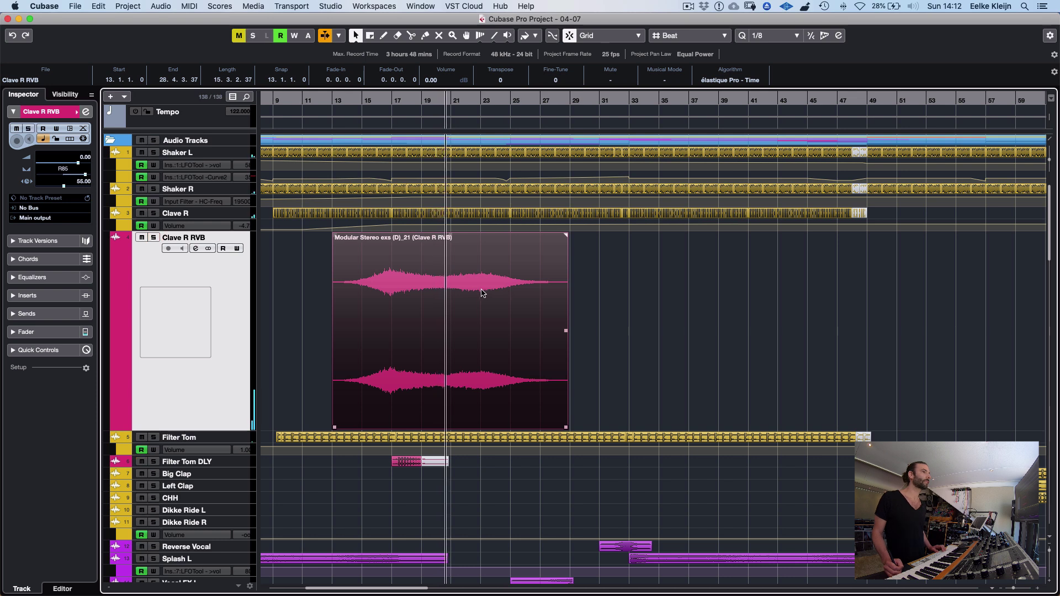
key("s")
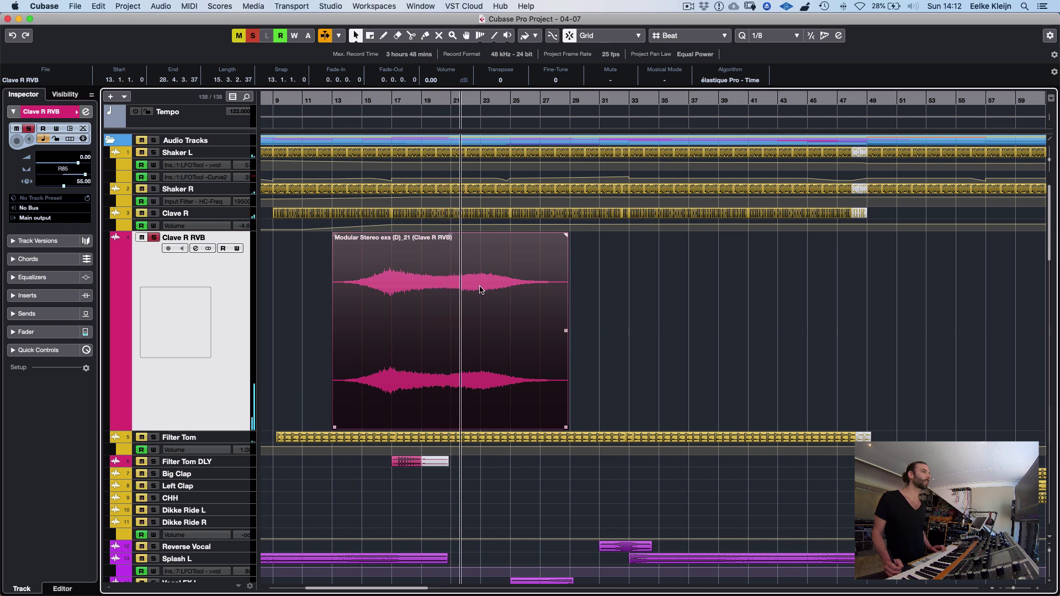
key("s")
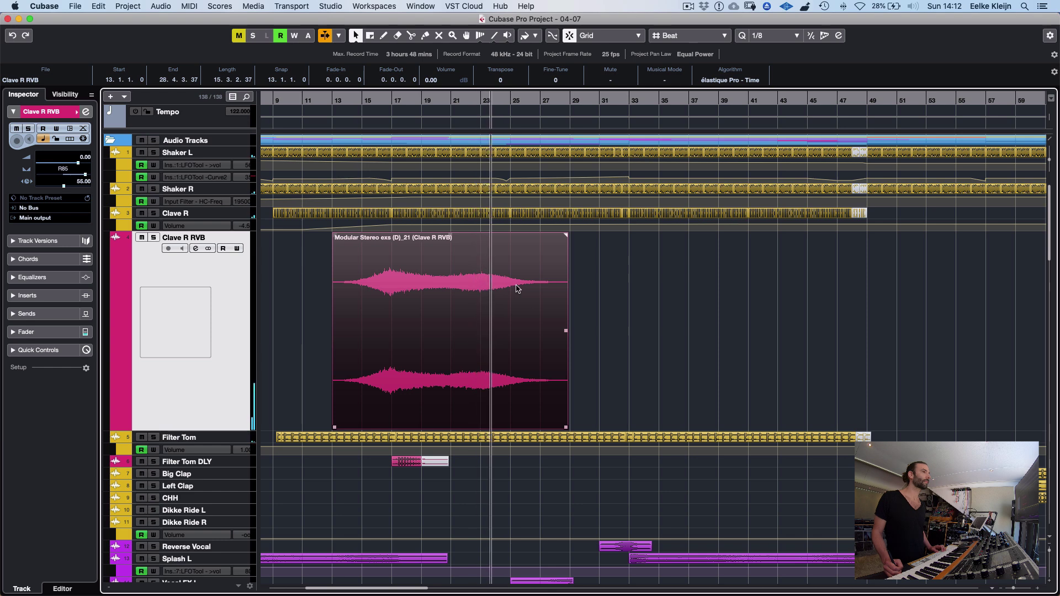
key("s")
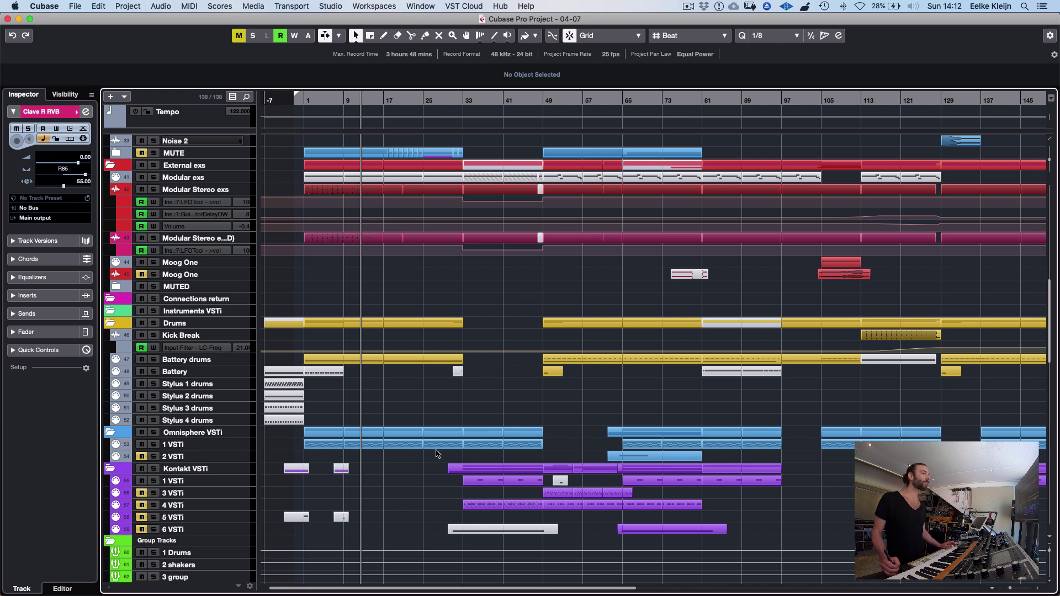
Solo and enlarge the Omnisphere track 1 VSTi and play it from about bar 25
left_click(215, 447)
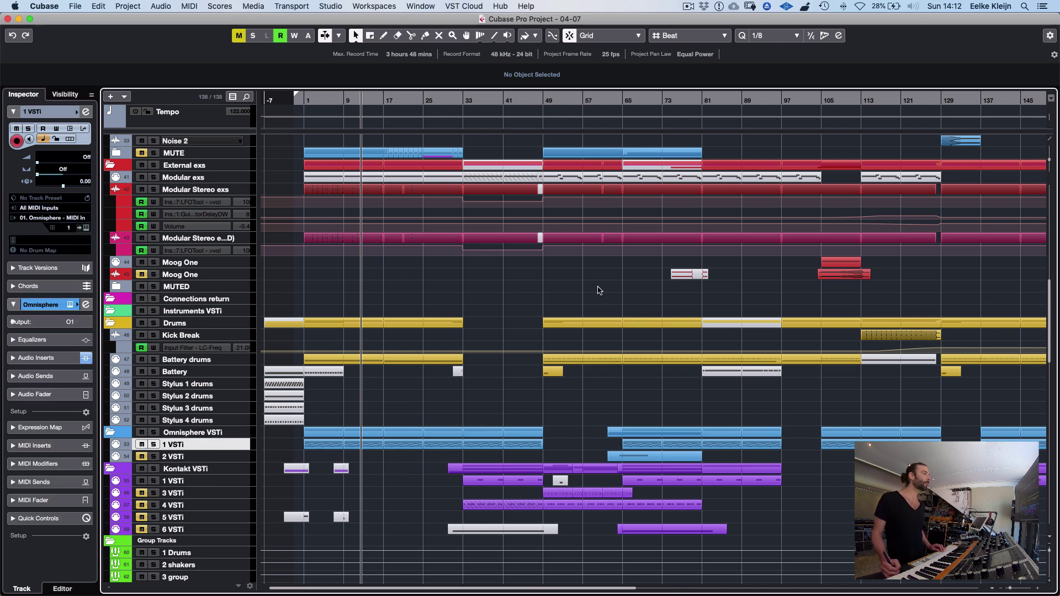
key("s")
key("z")
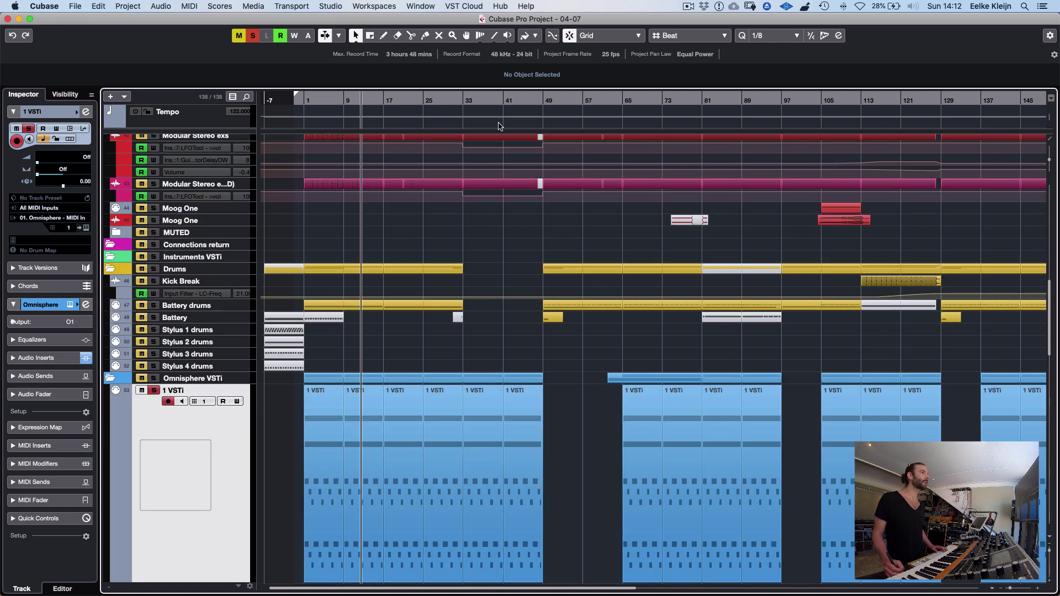
left_click(423, 98)
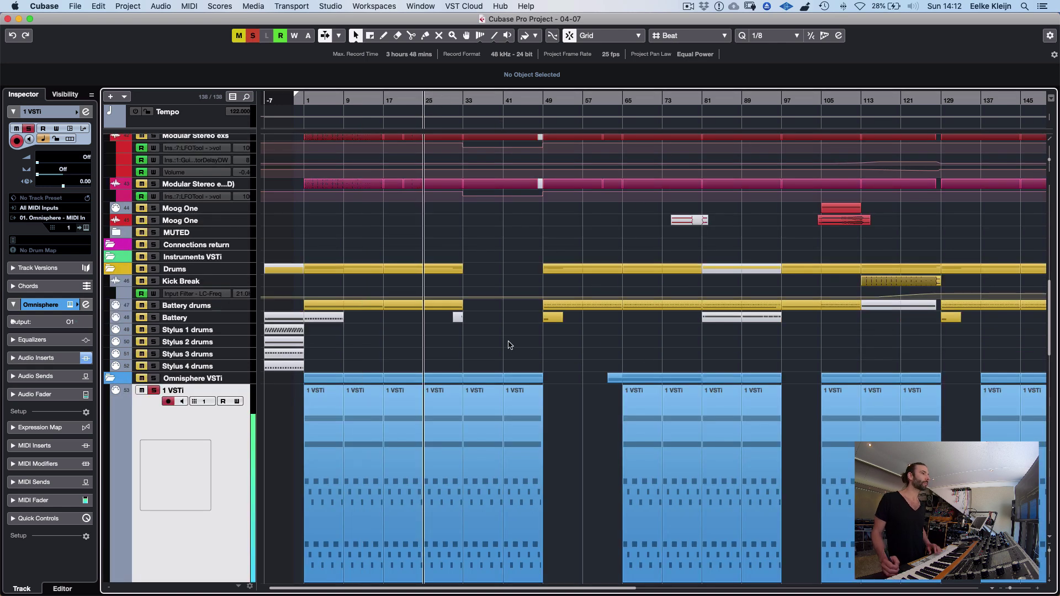
Open the 1 VSTi part at bar 25 in the Key Editor, pick out its bass notes and held upper notes, then deselect them
double_click(439, 402)
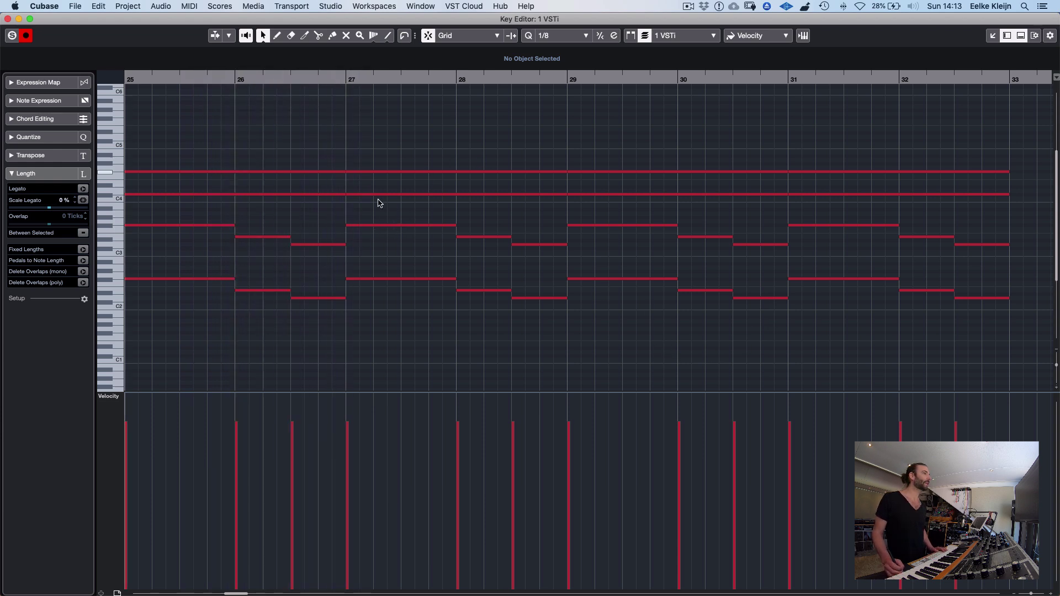
left_click_drag(160, 213, 189, 306)
left_click_drag(169, 143, 182, 211)
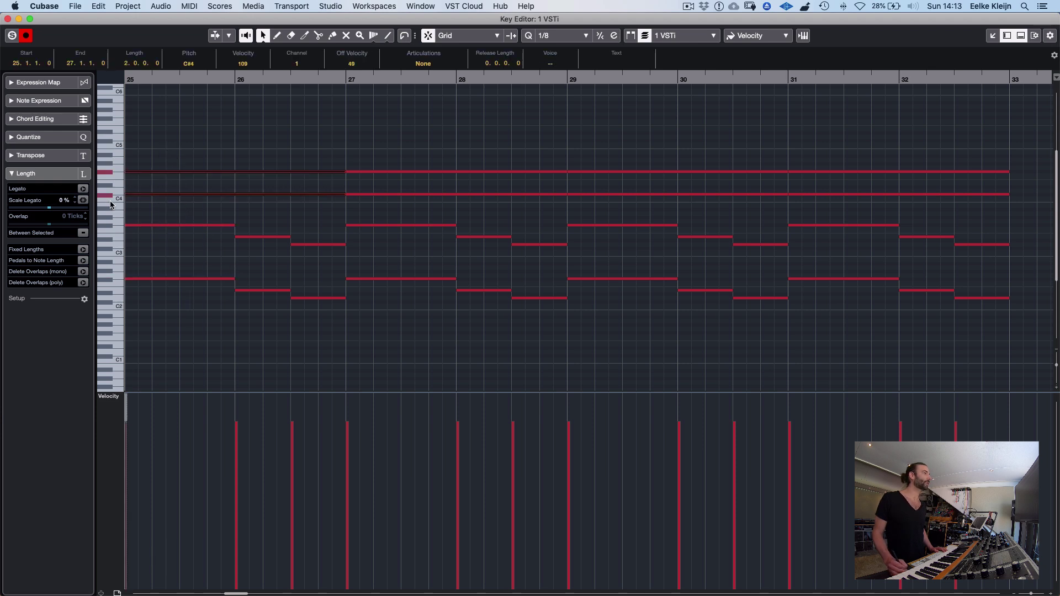
left_click(566, 116)
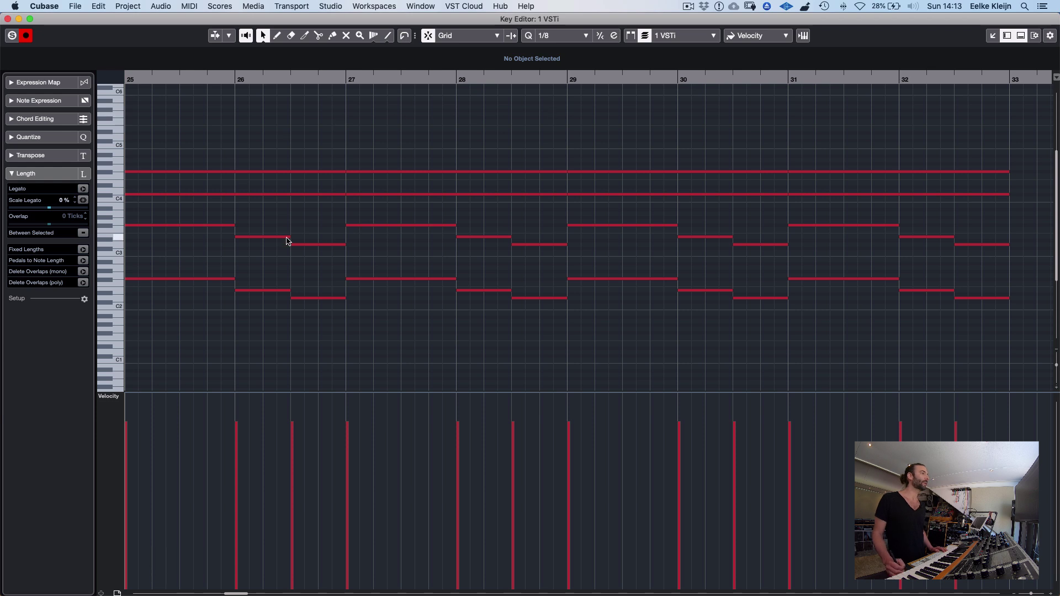
Pick out the octave-paired bass notes in bars 25 and 26 group by group, then deselect them
left_click_drag(258, 219, 328, 320)
left_click_drag(214, 213, 227, 312)
left_click_drag(266, 213, 285, 302)
left_click_drag(305, 218, 317, 334)
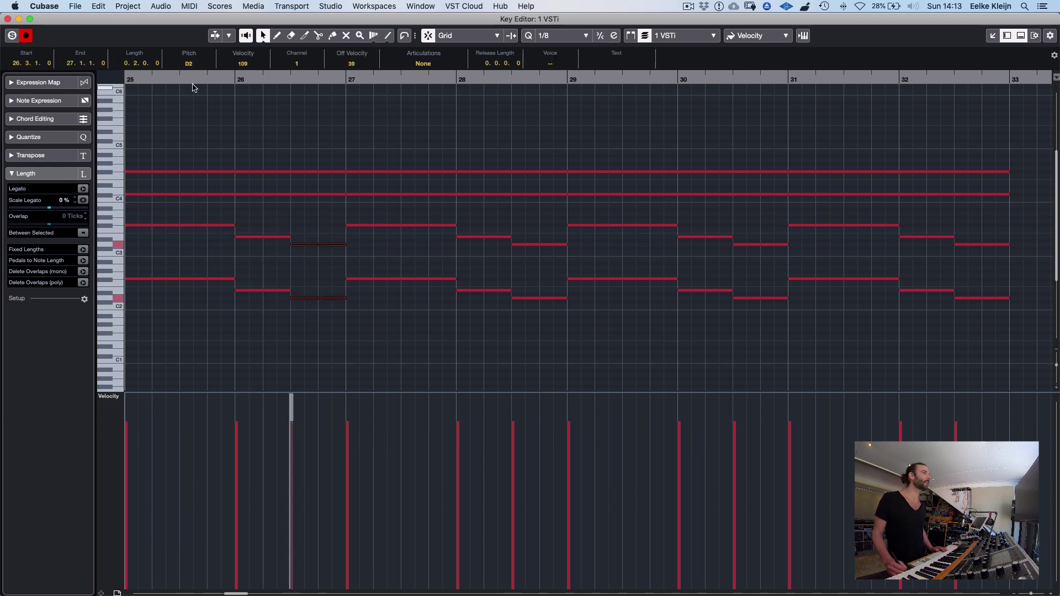
left_click(193, 87)
Play the soloed Omnisphere 1 VSTi part, close the Key Editor and stop playback in the arrangement
key("space")
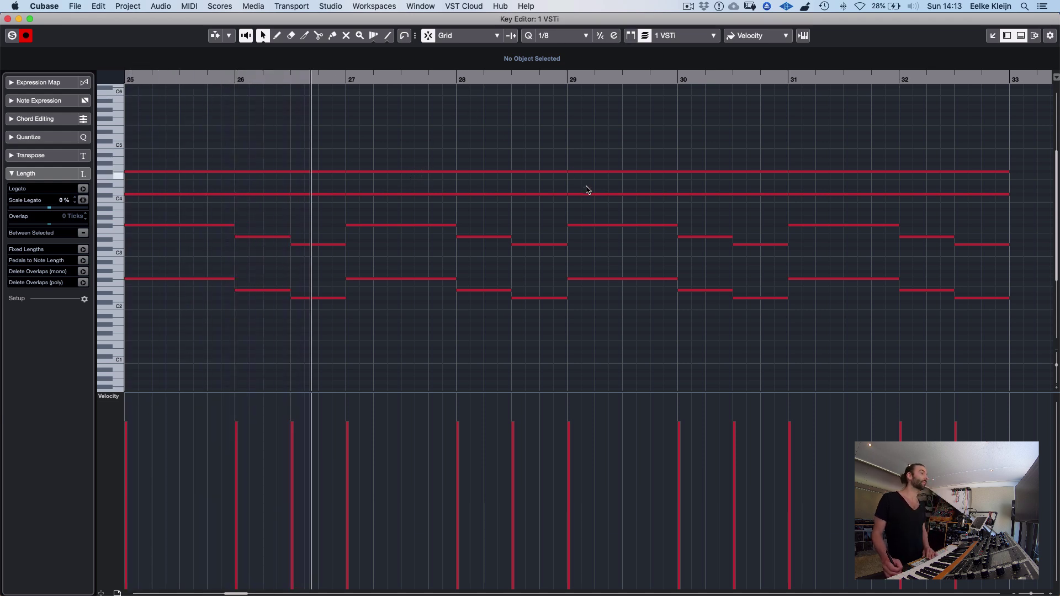
key("Return")
scroll(589, 164, "down", 2)
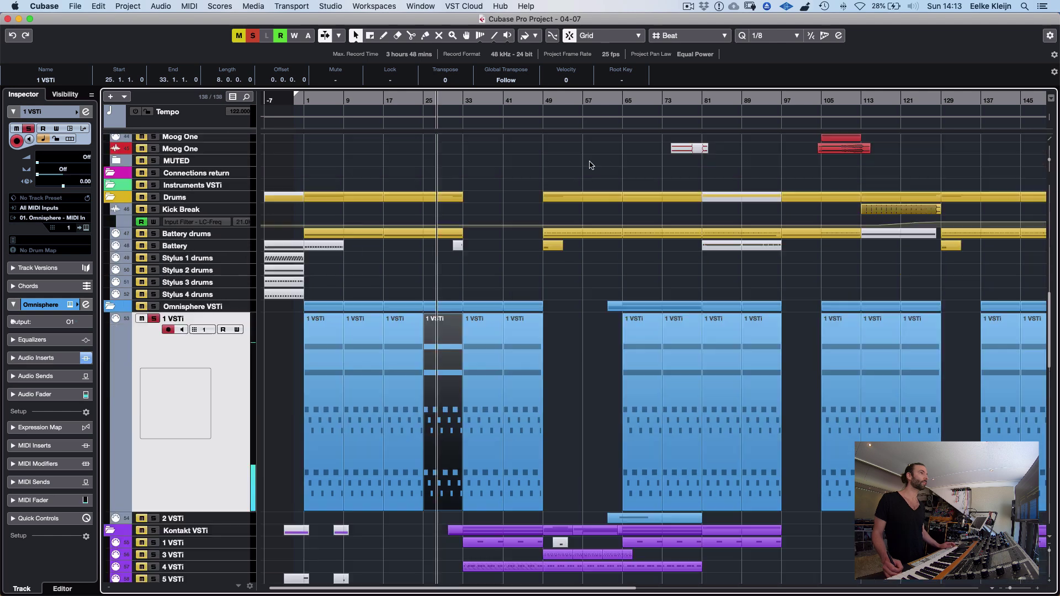
scroll(590, 165, "down", 4)
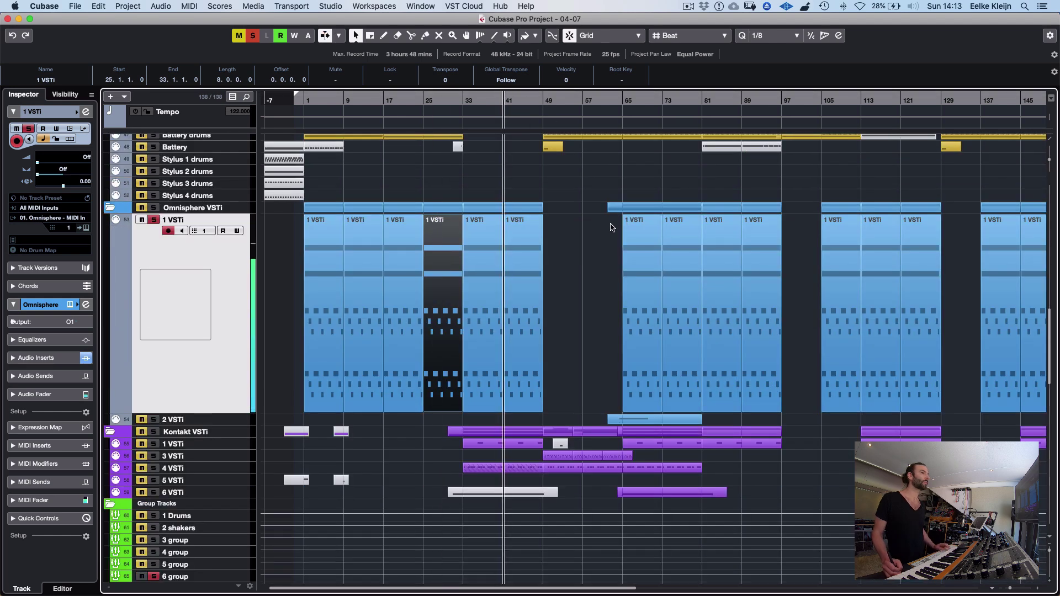
scroll(602, 232, "down", 3)
scroll(592, 237, "up", 7)
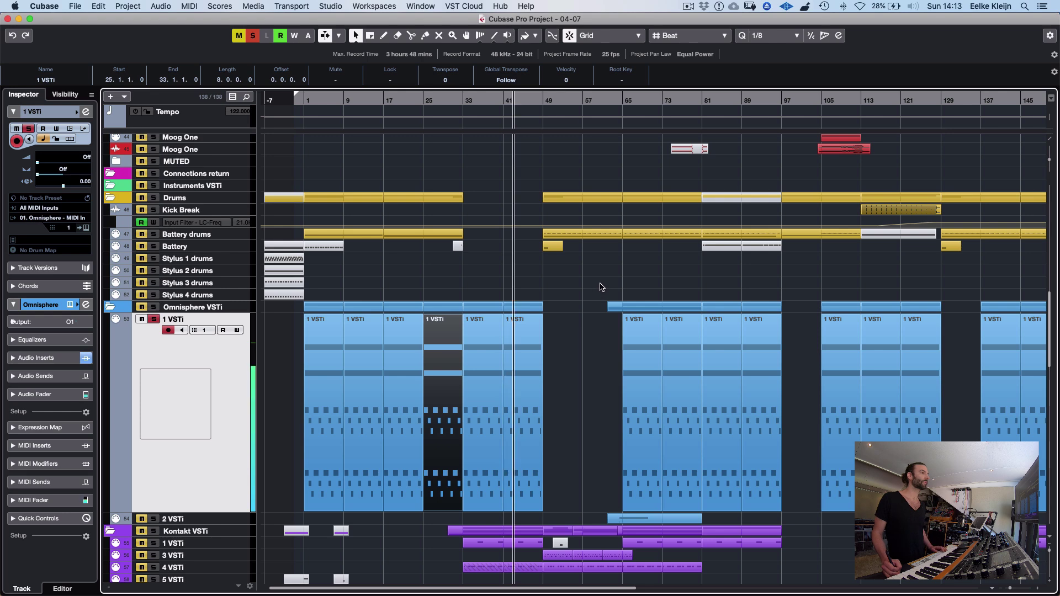
key("space")
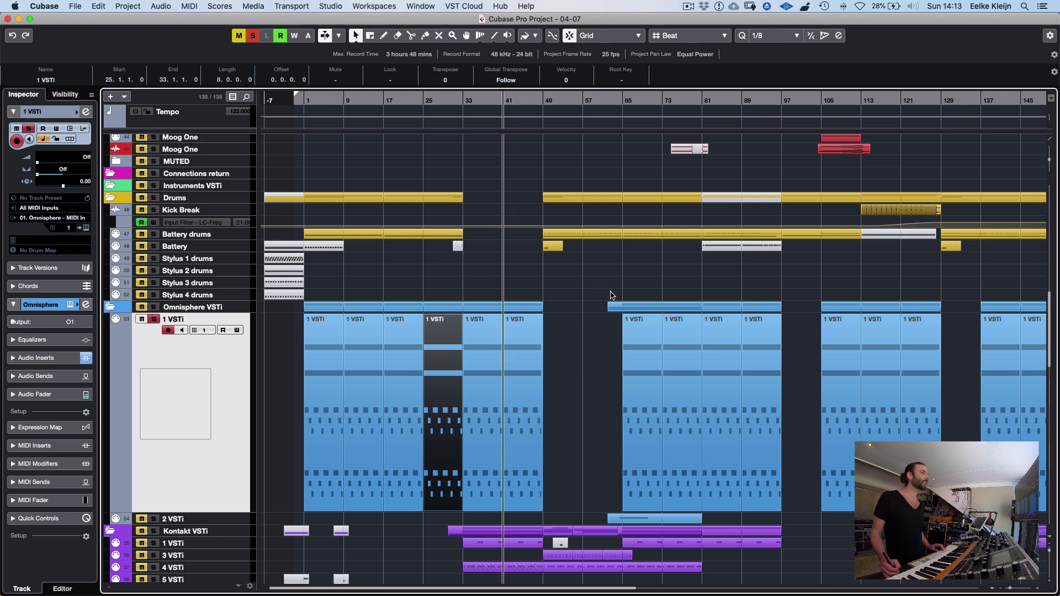
Collapse the enlarged 1 VSTi track, view its Omnisphere patch The Calling Strings, and solo the track again
key("z")
key("s")
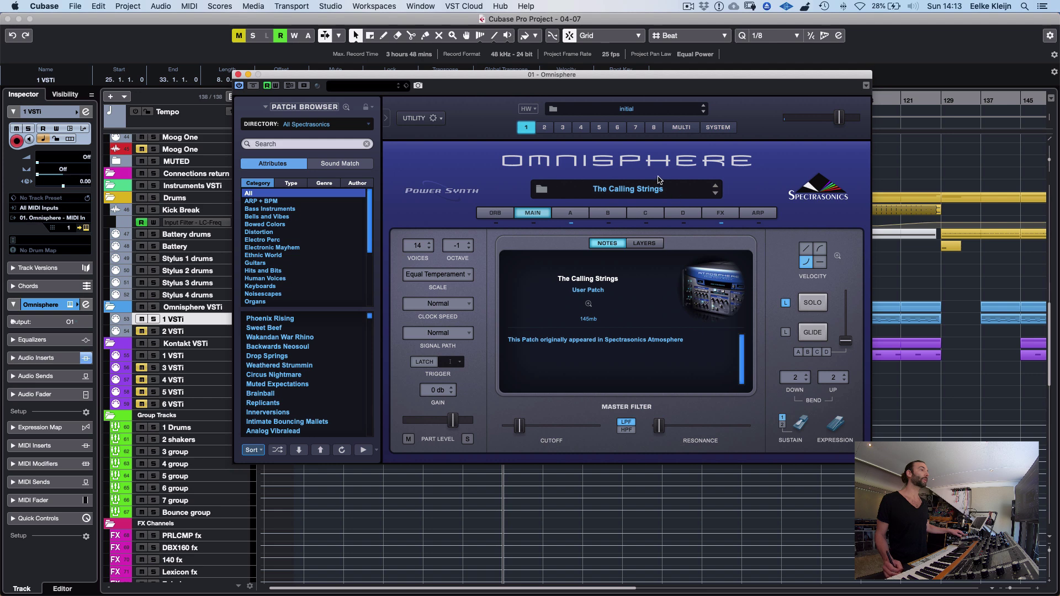
left_click(238, 74)
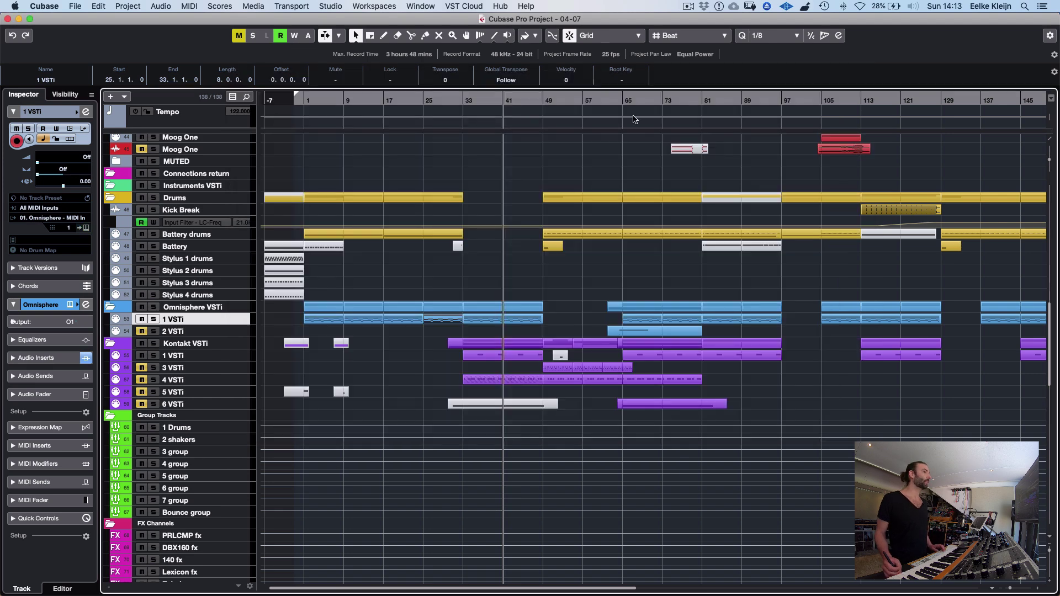
key("s")
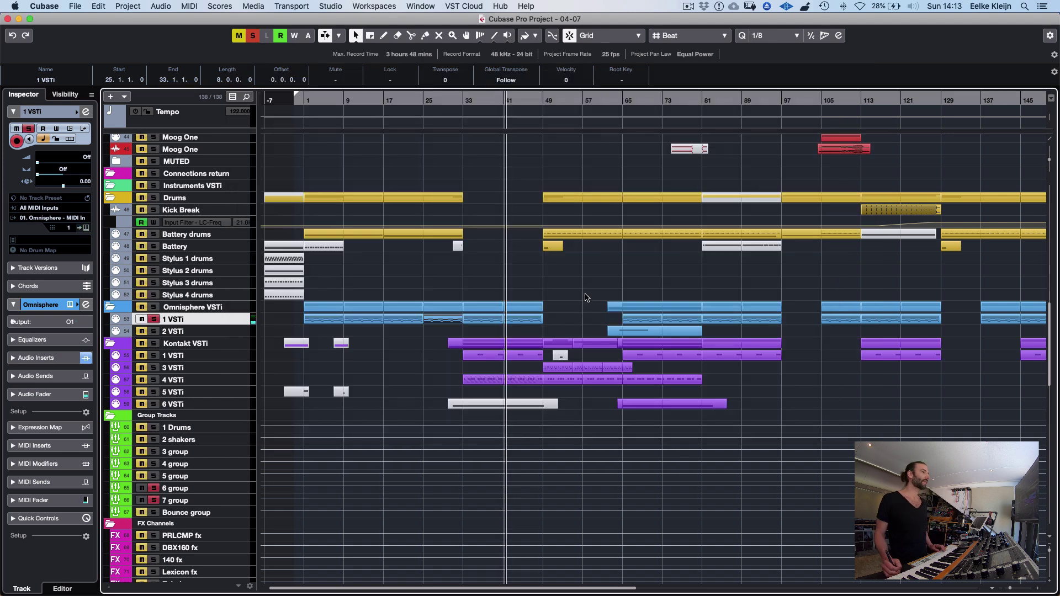
Inspect the LFOTool insert on Omnisphere channel O1 in the MixConsole, checking its bypass, and close the plug-in
key("F3")
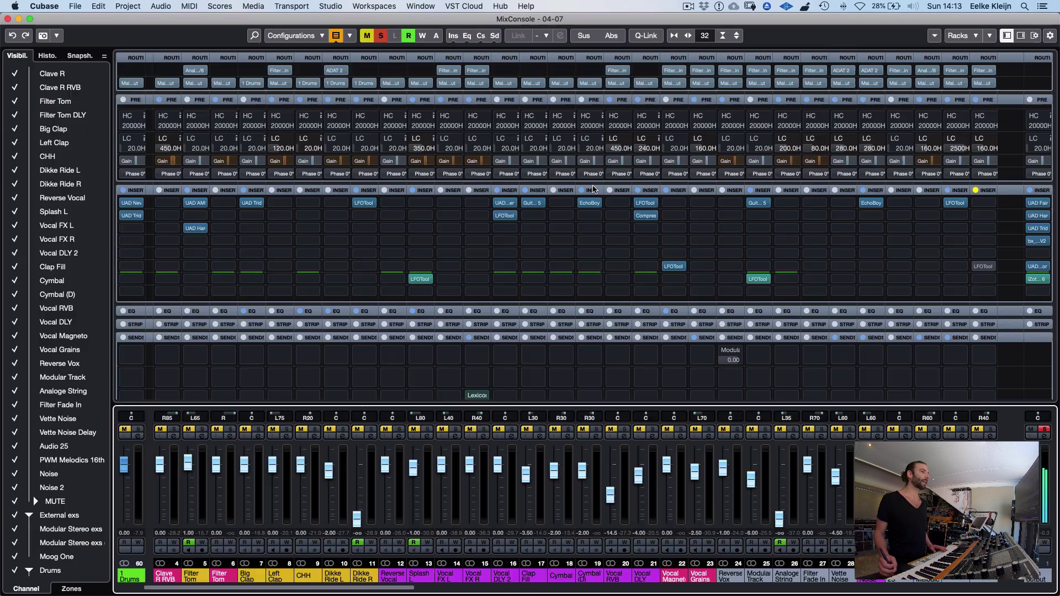
left_click_drag(323, 589, 918, 589)
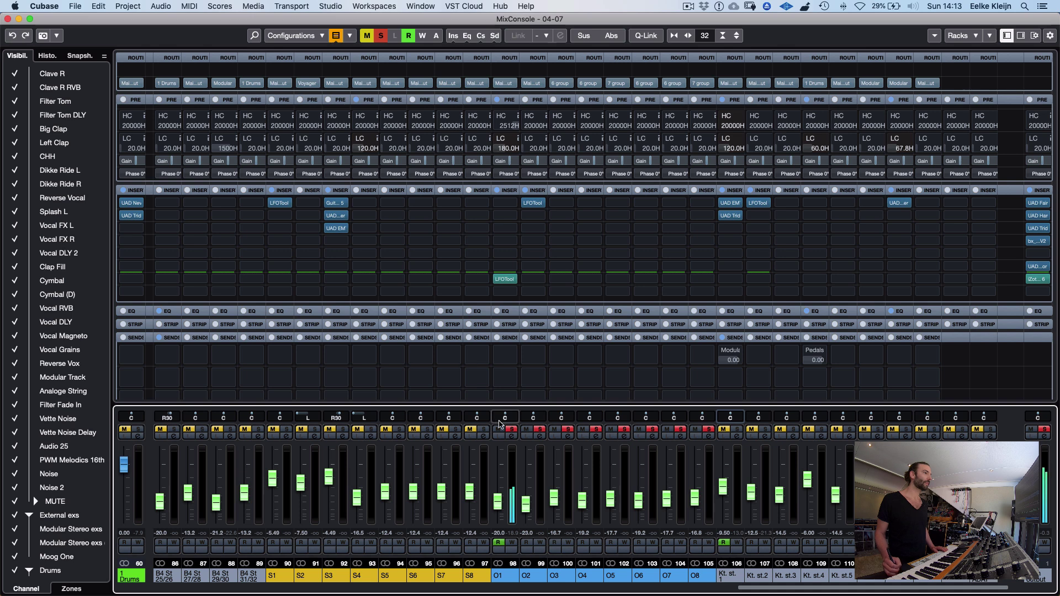
mouse_move(503, 284)
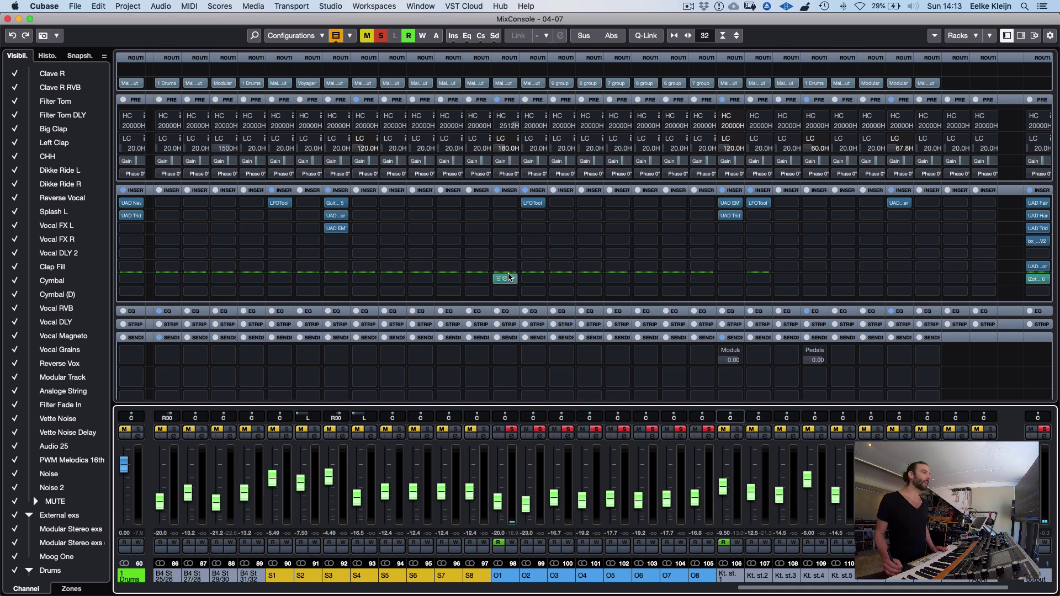
left_click(506, 280)
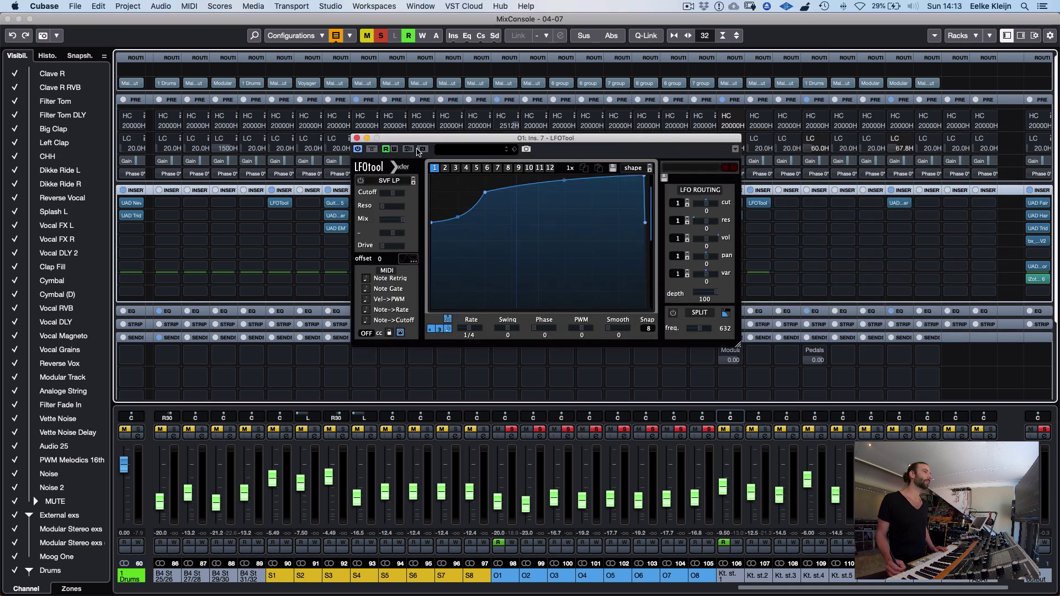
left_click(372, 150)
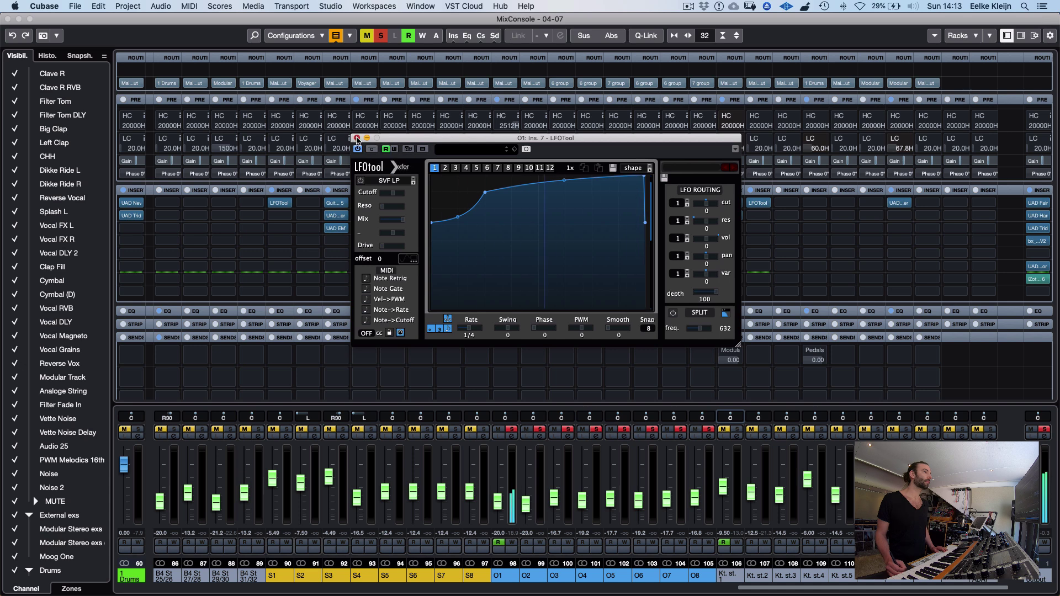
left_click(356, 138)
Open Omnisphere from channel O1, try different master filter cutoff and resonance settings, leave the cutoff slightly higher, and close the instrument
left_click(507, 574)
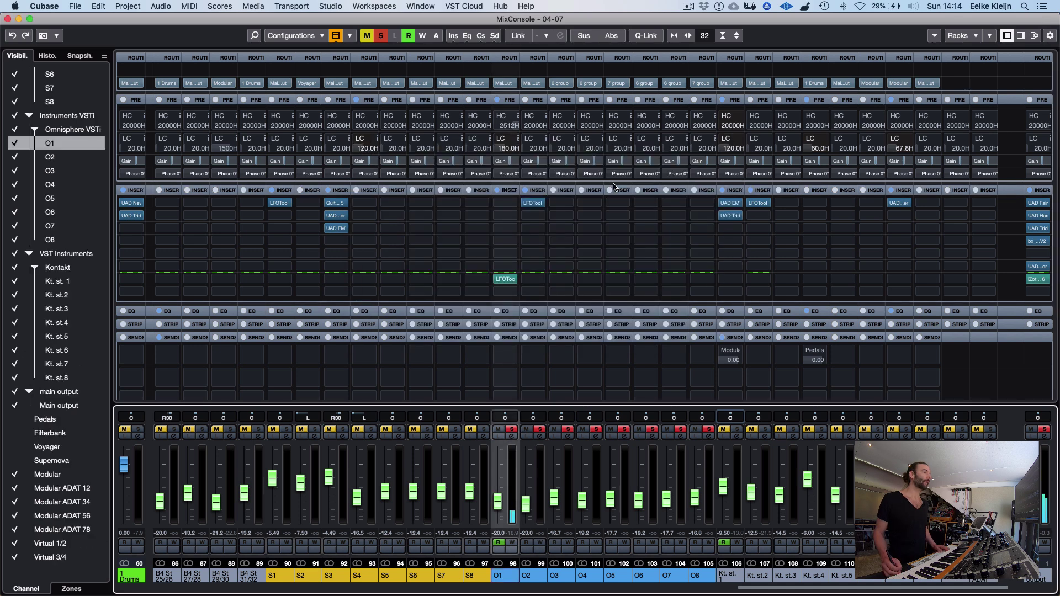
key("e")
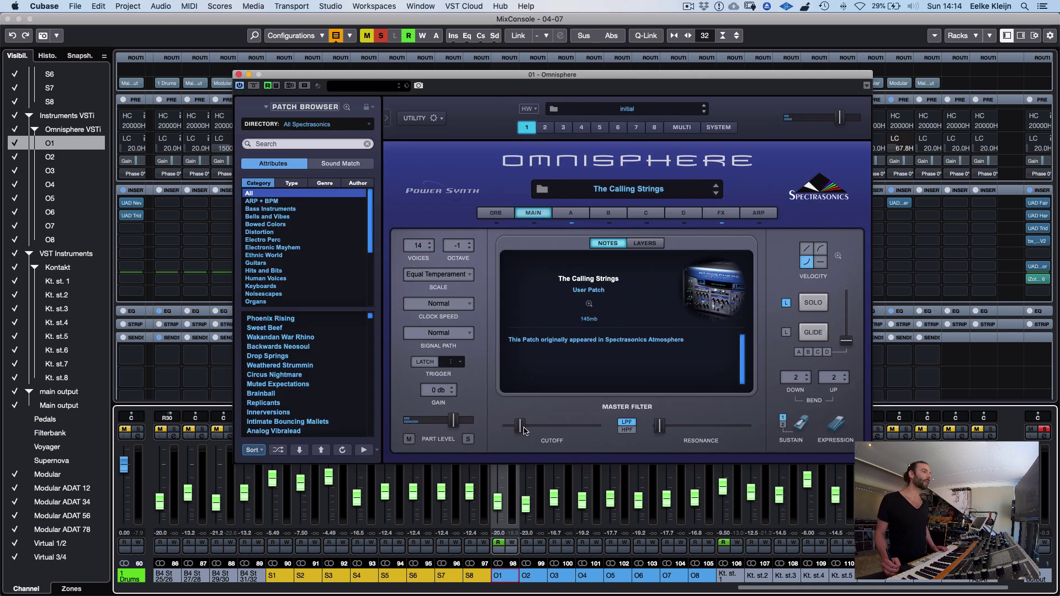
left_click_drag(521, 426, 570, 430)
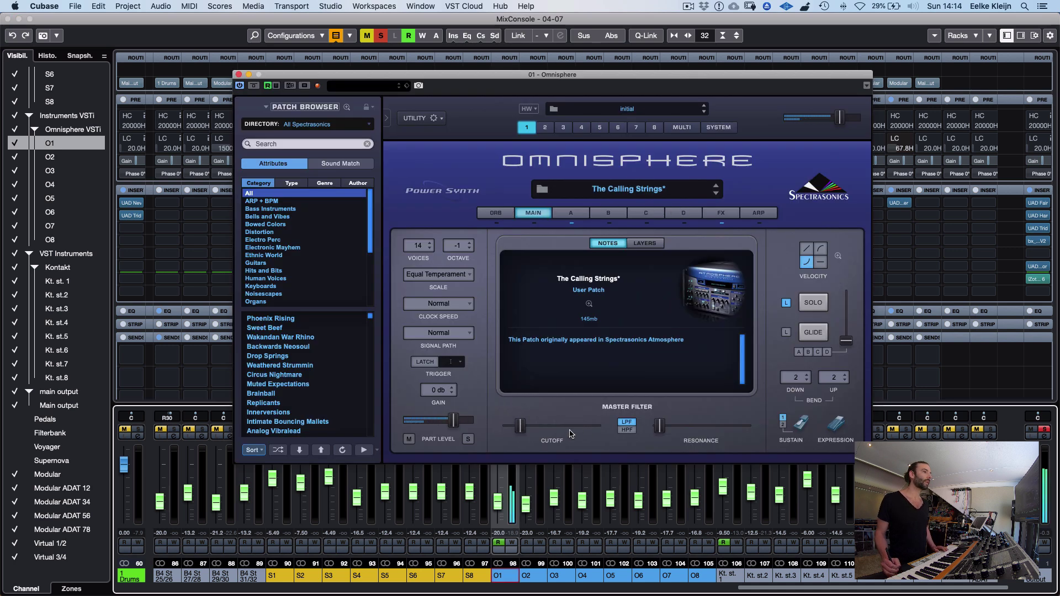
left_click_drag(660, 426, 659, 429)
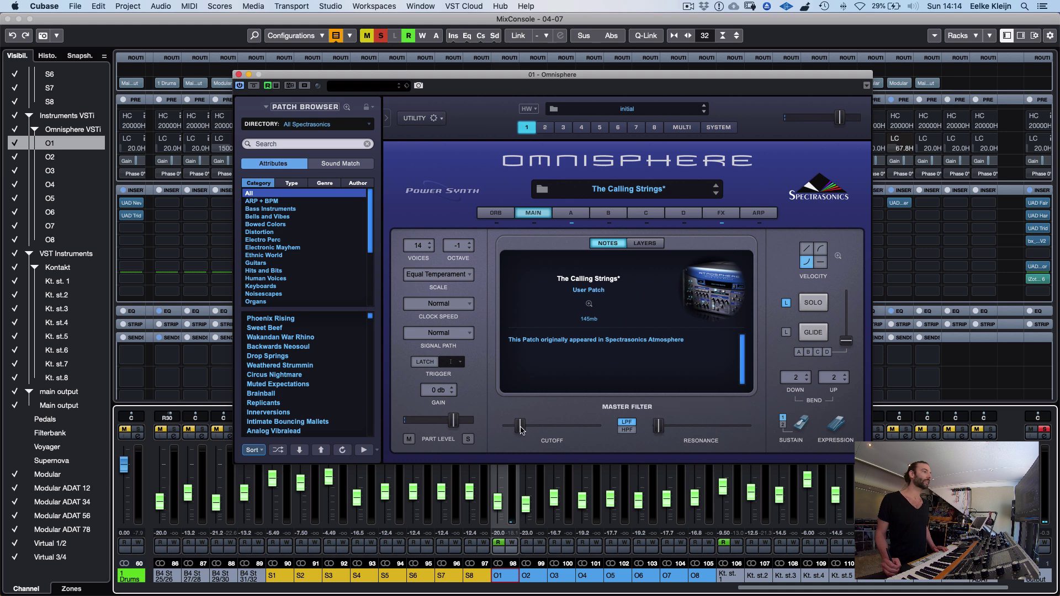
left_click(659, 429)
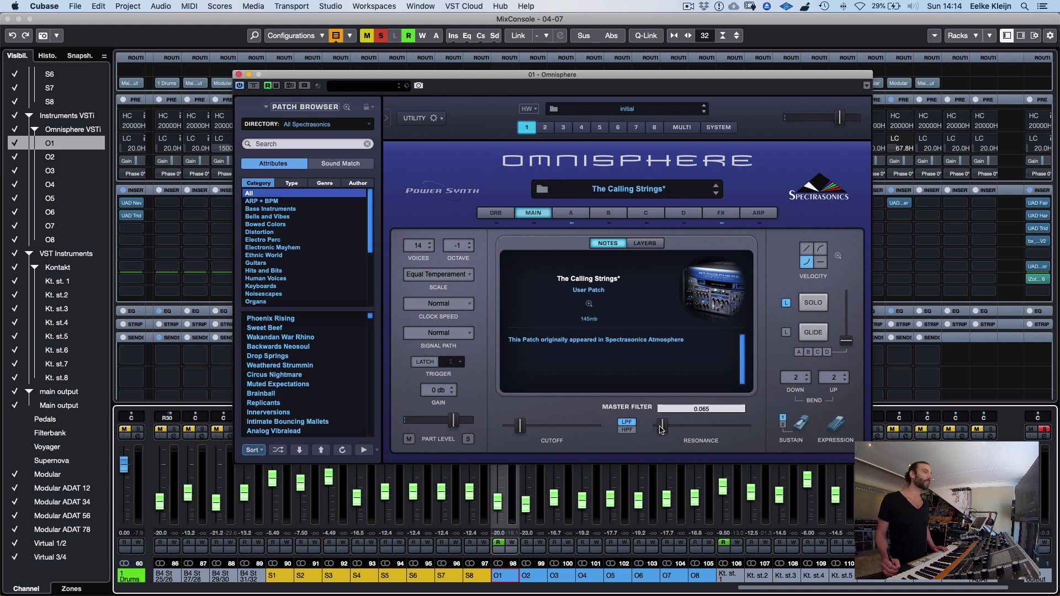
left_click_drag(660, 430, 656, 430)
left_click_drag(520, 427, 542, 428)
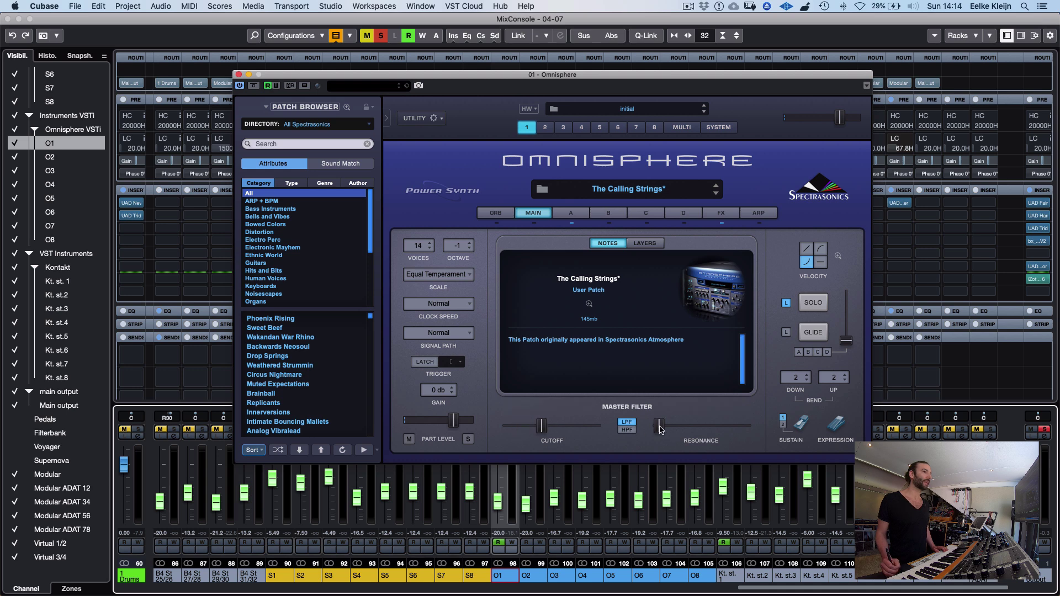
left_click_drag(659, 429, 662, 431)
left_click(541, 427)
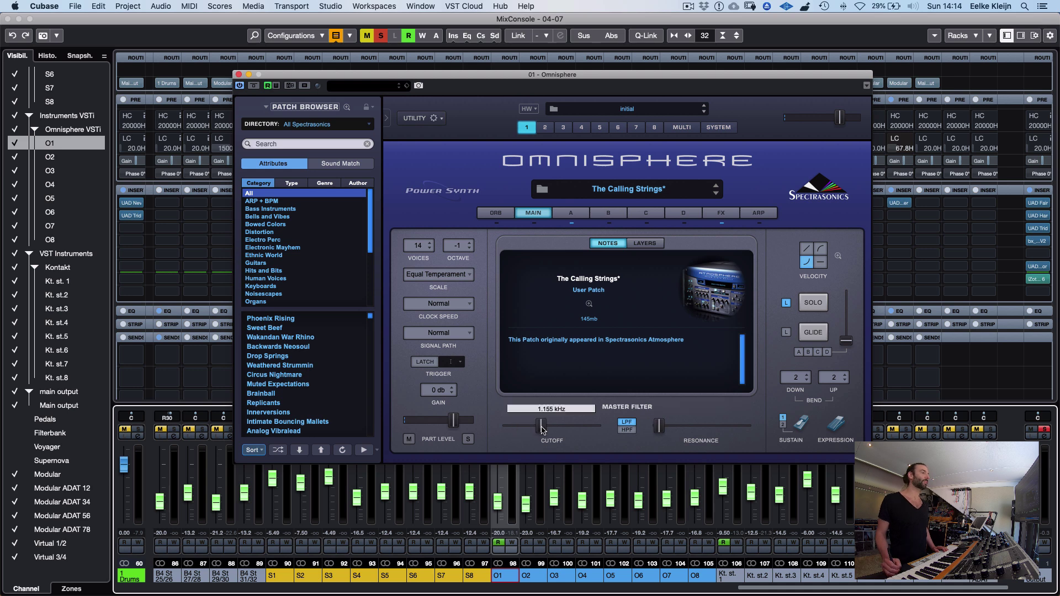
left_click_drag(531, 428, 529, 428)
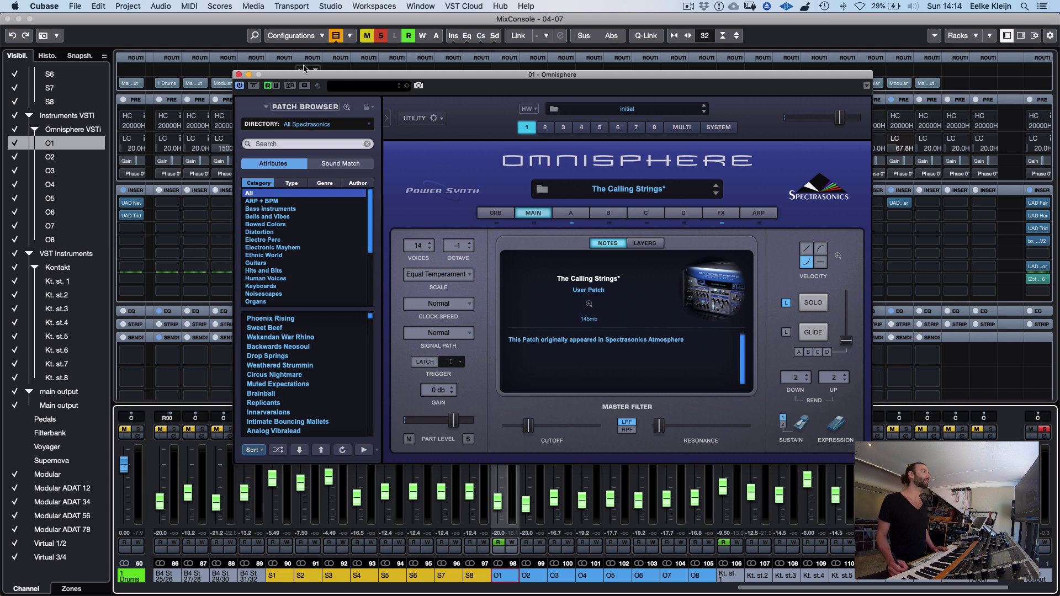
left_click(238, 74)
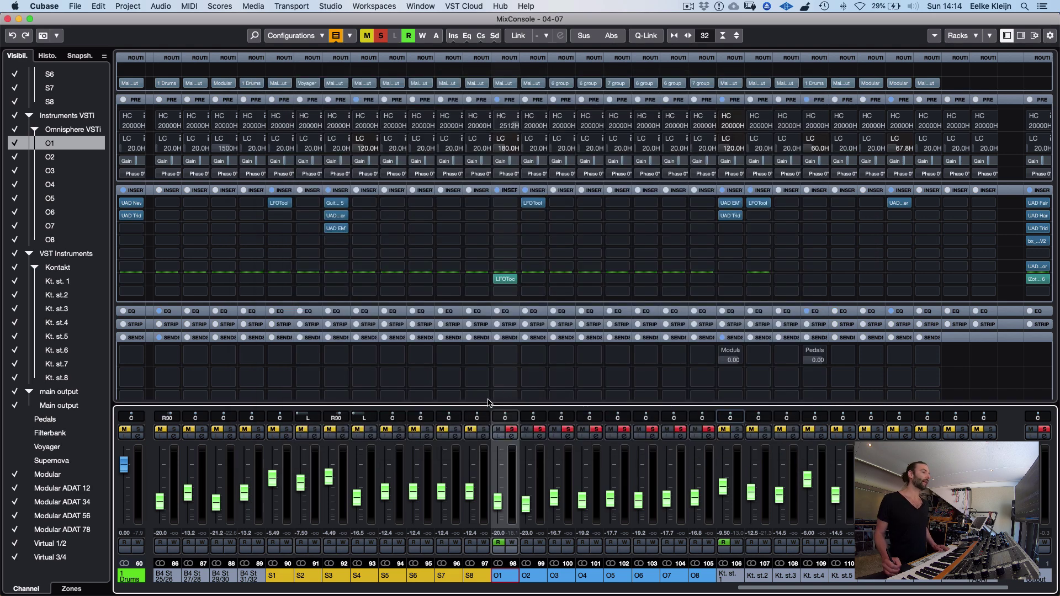
Return to the arrangement, enlarge the Omnisphere 1 VSTi track and select all its parts across the song
key("F3")
scroll(438, 300, "up", 10)
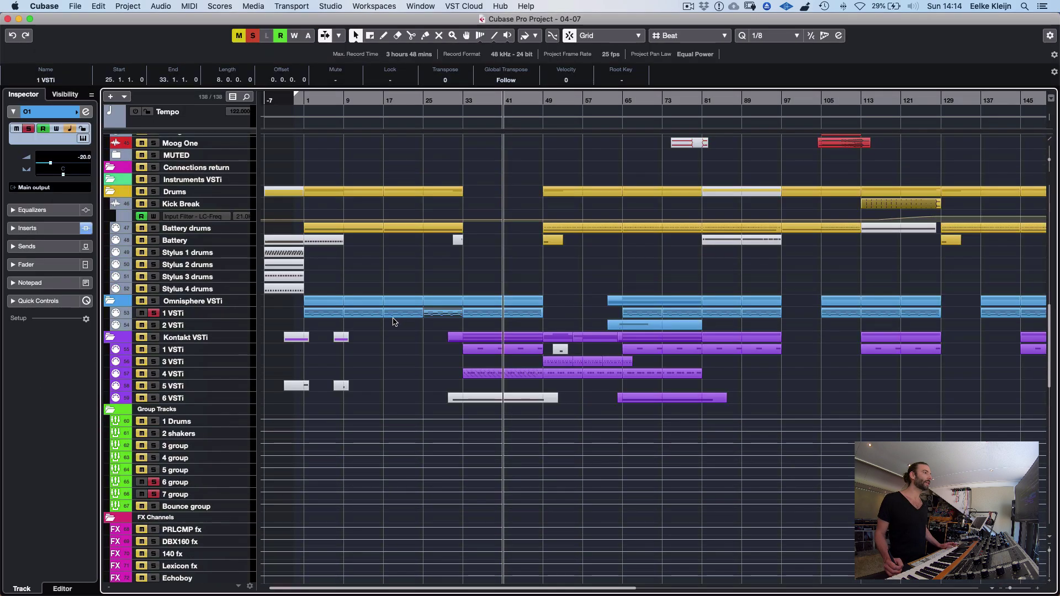
left_click(282, 316)
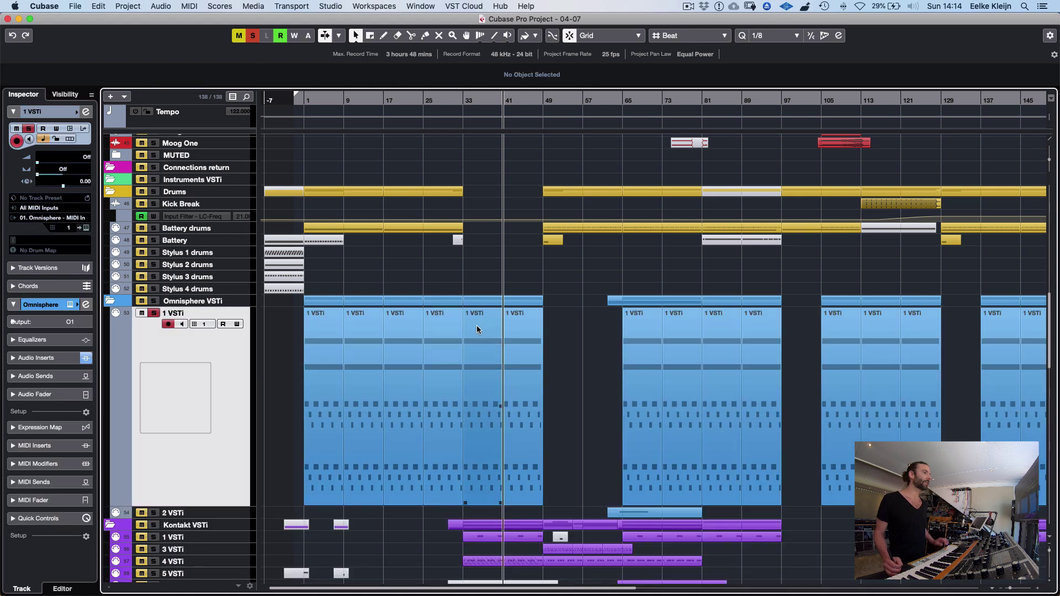
key("g")
key("g")
left_click_drag(839, 359, 414, 349)
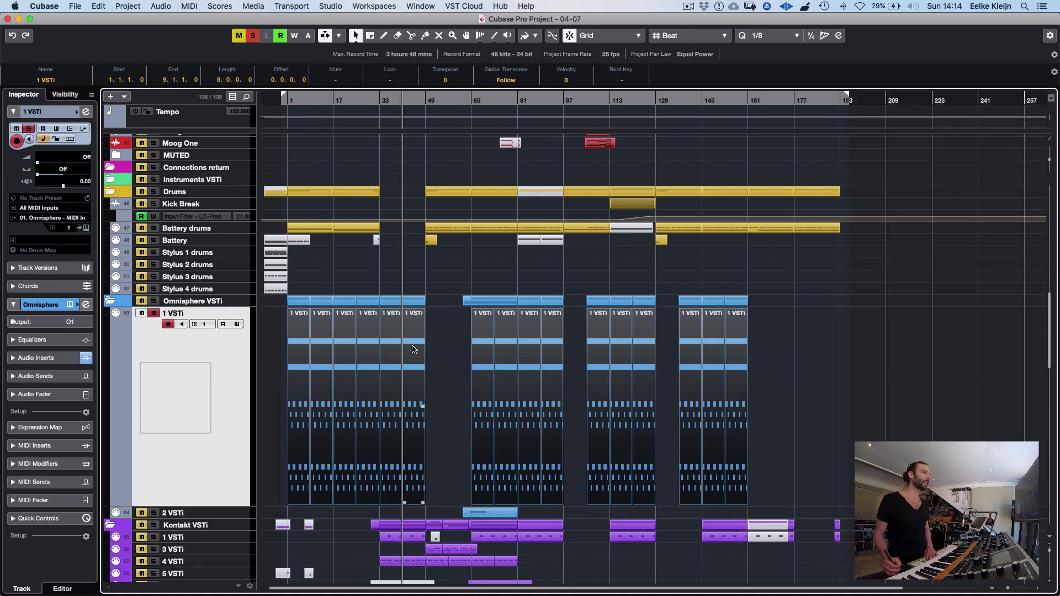
Open the selected 1 VSTi parts together in the Key Editor, review their note pattern across the song, and close the editor
key("Return")
key("g")
key("g")
key("g")
key("g")
key("g")
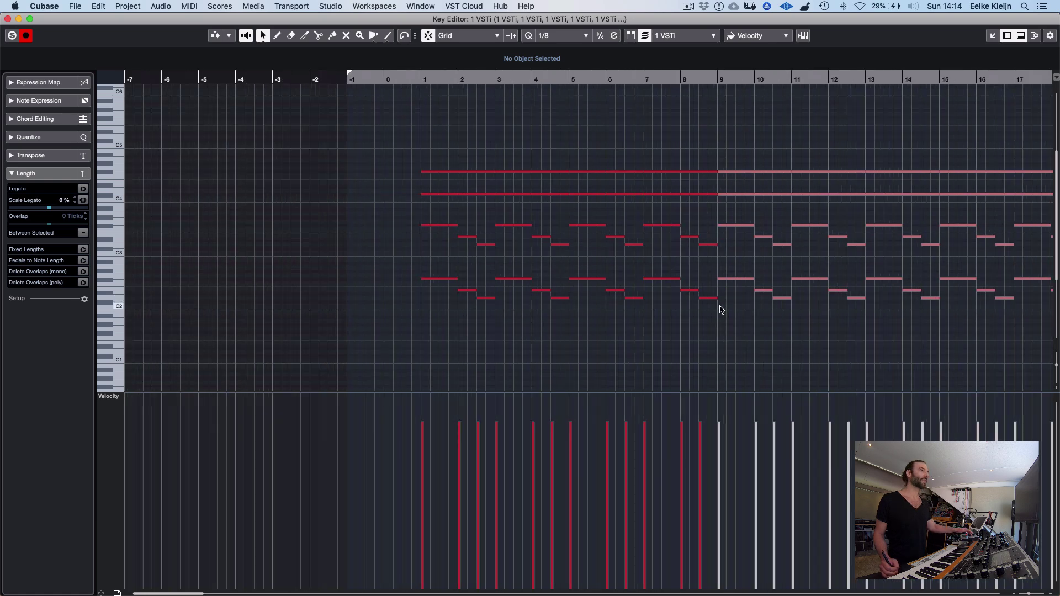
key("g")
key("g")
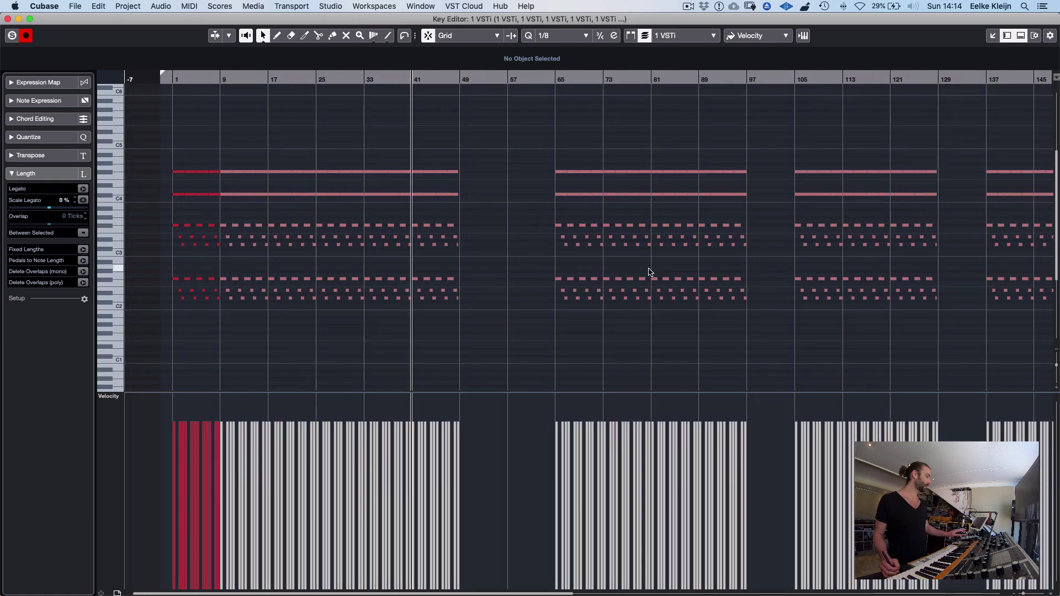
key("g")
key("g")
key("Return")
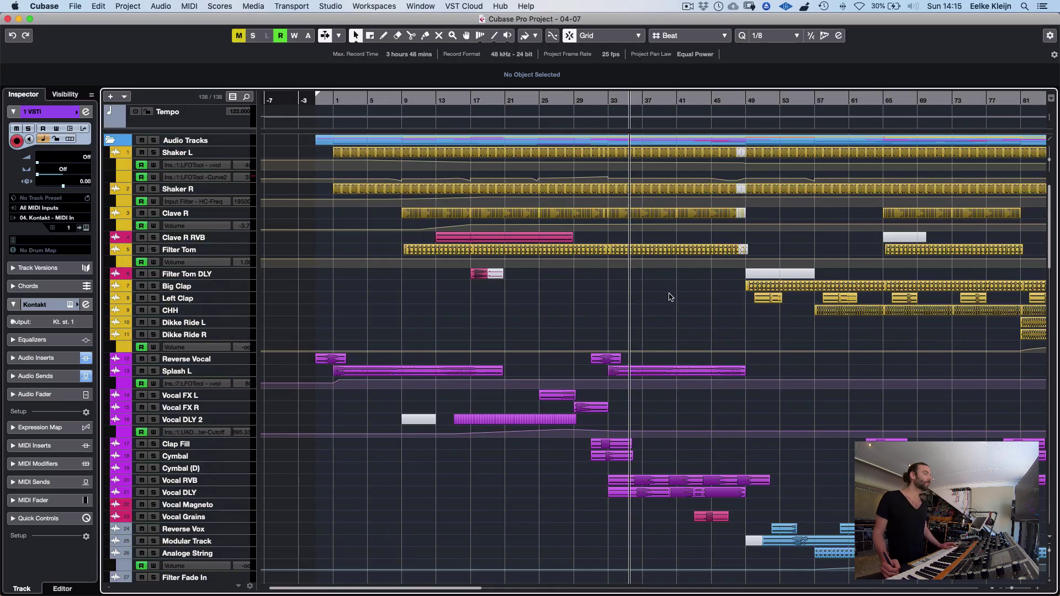
Locate the Kontakt VSTi tracks in the arrangement
scroll(665, 299, "down", 15)
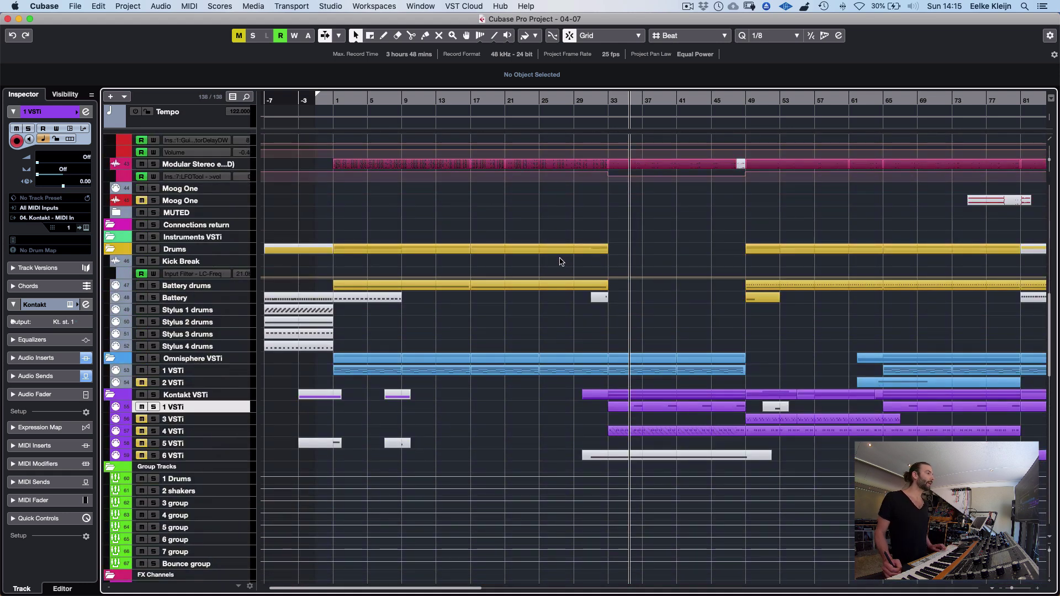
Solo and enlarge the Kontakt 1 VSTi track and listen to it from about bar 35
key("s")
key("super+Down")
key("h")
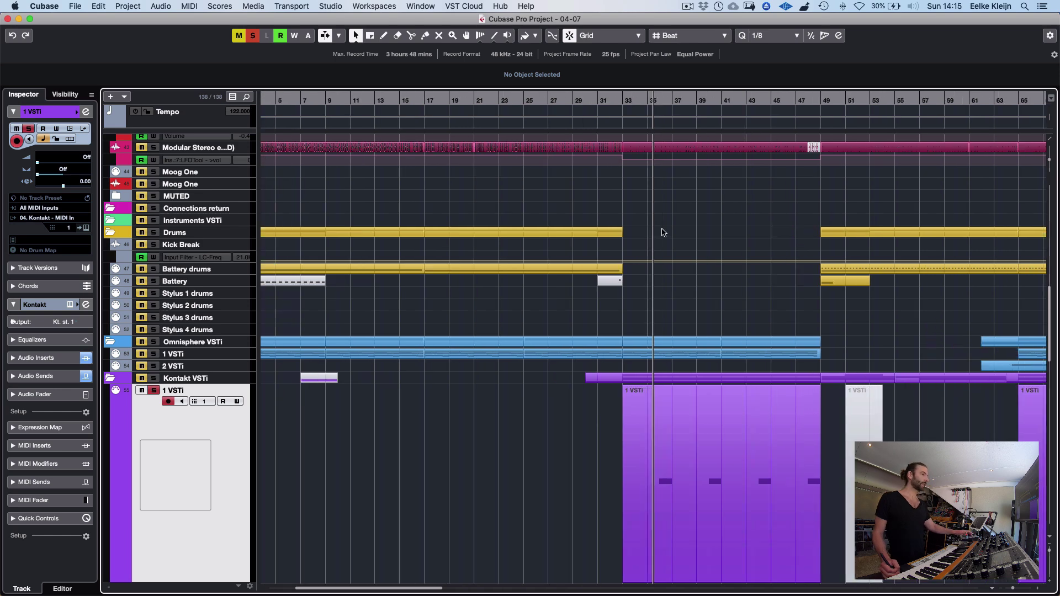
key("h")
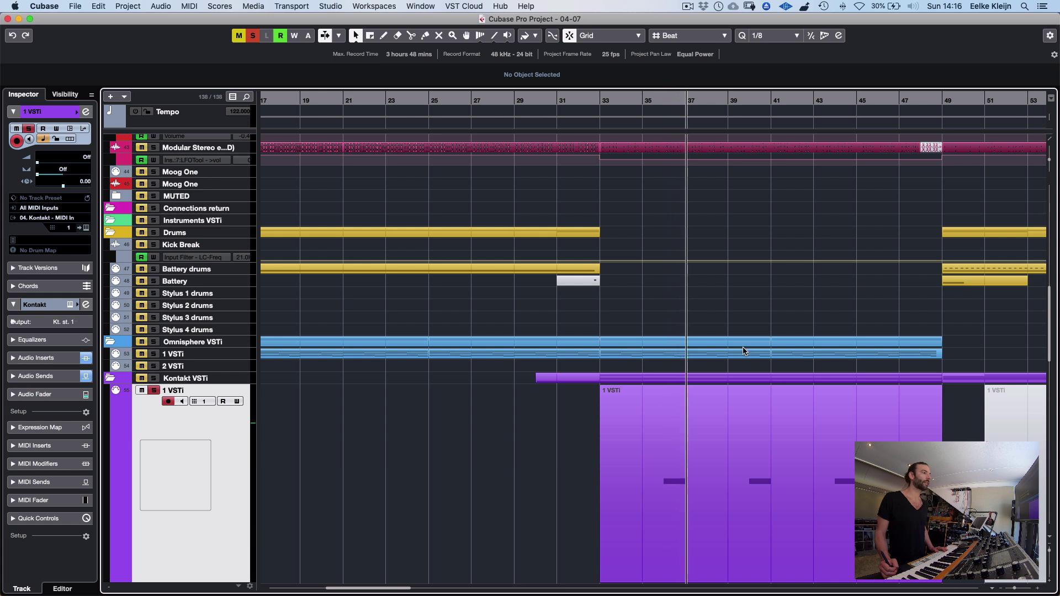
key("space")
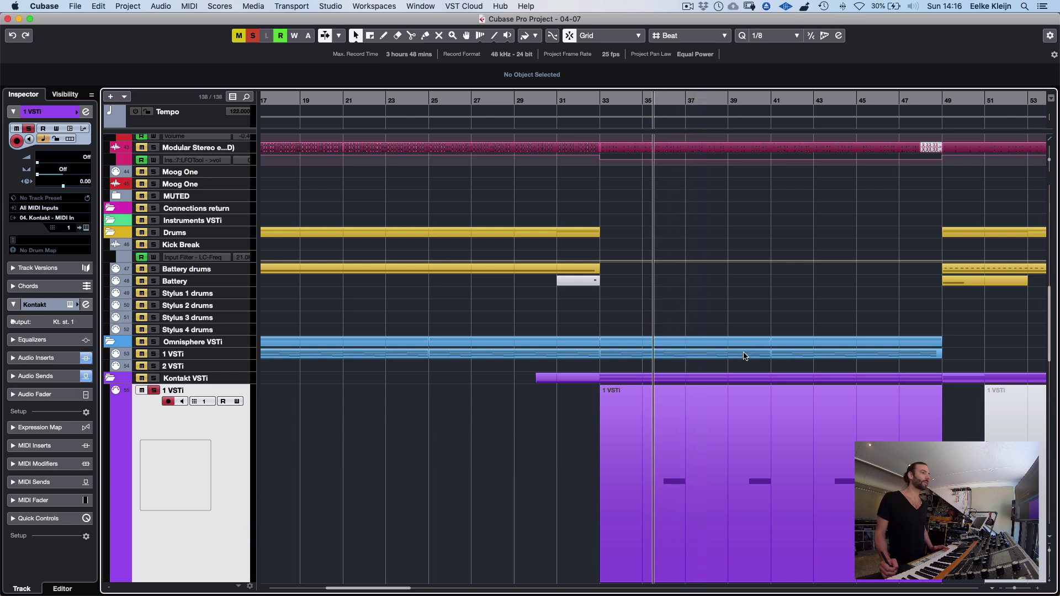
Examine the Kontakt 1 VSTi part between bars 33 and 49 and play it back in solo
key("h")
key("h")
key("h")
key("h")
key("h")
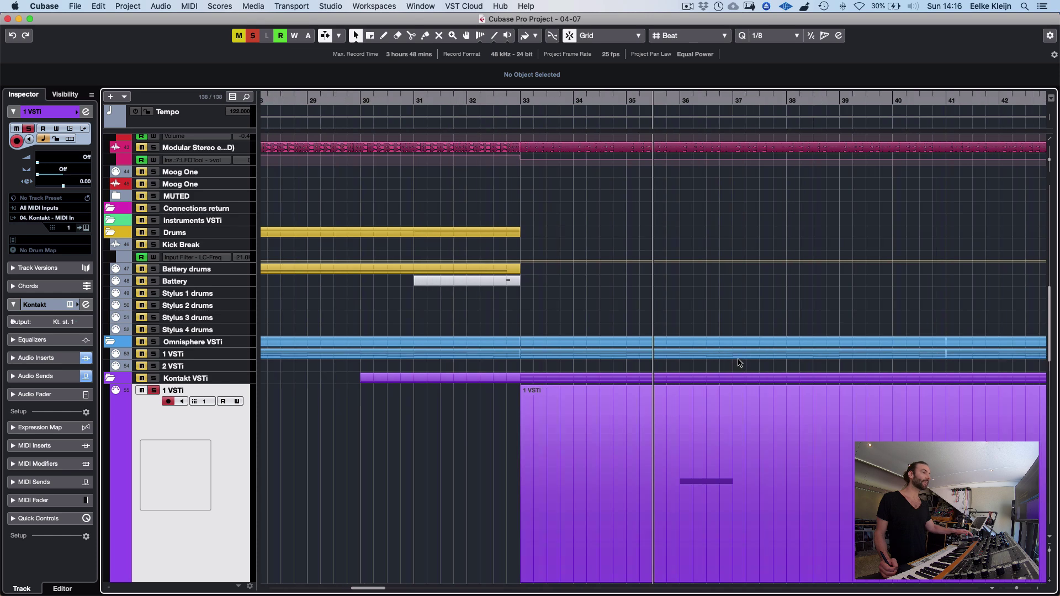
key("g")
key("g")
key("g")
key("g")
key("g")
key("g")
key("g")
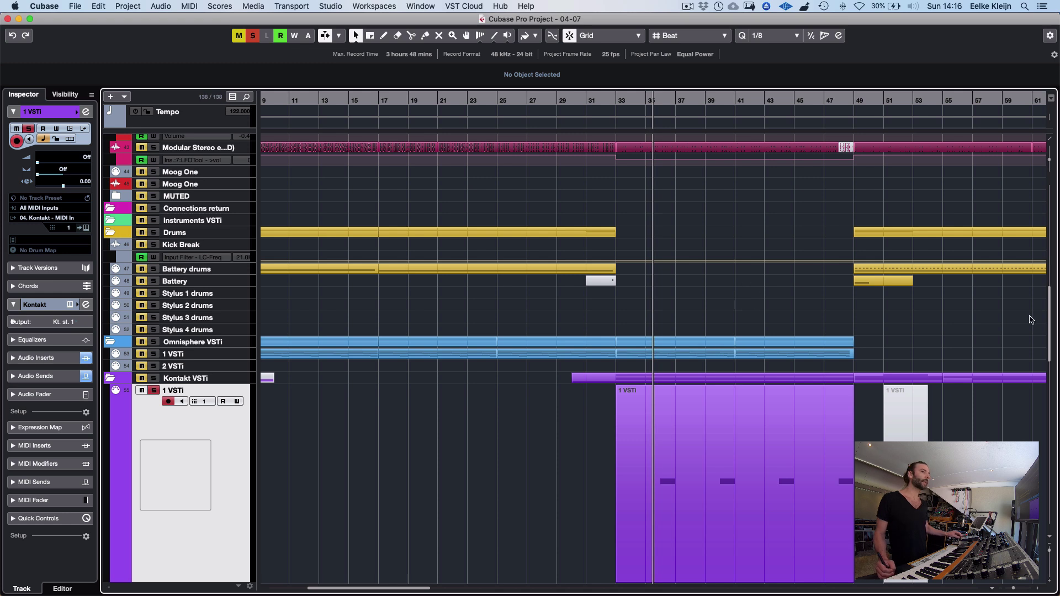
mouse_move(1055, 320)
left_mouse_down()
mouse_move(1051, 328)
mouse_move(1050, 307)
mouse_move(1050, 321)
left_mouse_up()
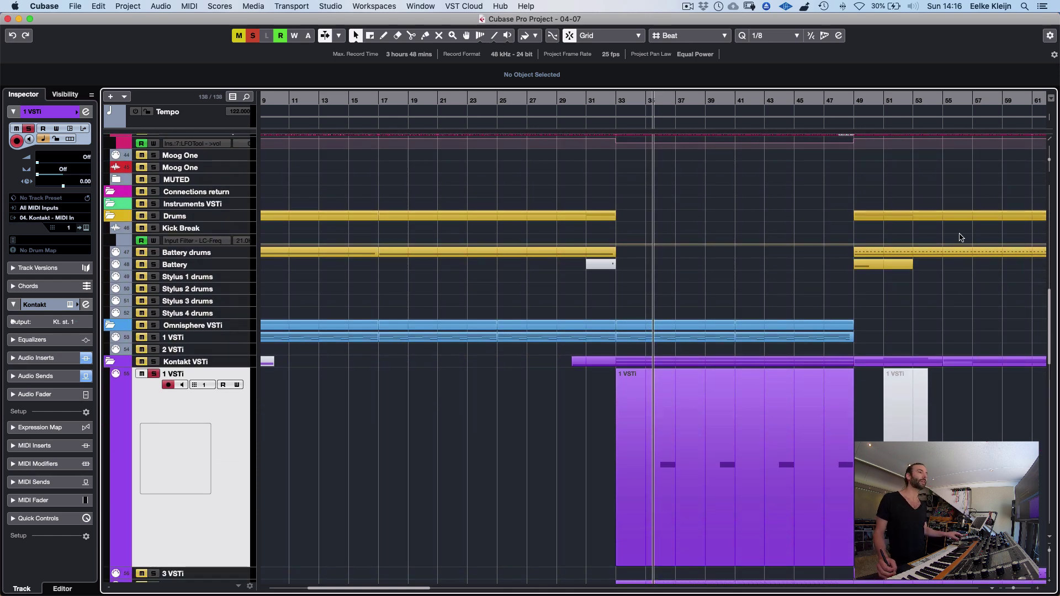
left_click(689, 405)
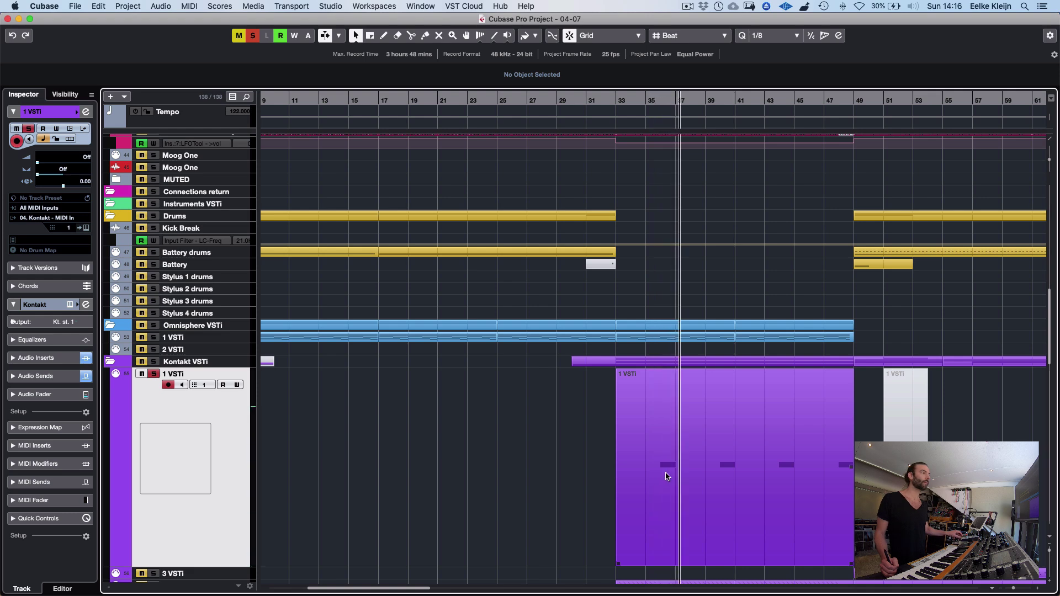
key("space")
Select the Vocal FX L, Vocal FX R, Vocal DLY 2, Vocal RVB and Vocal DLY tracks so they are soloed together
scroll(557, 314, "up", 20)
scroll(552, 315, "left", 10)
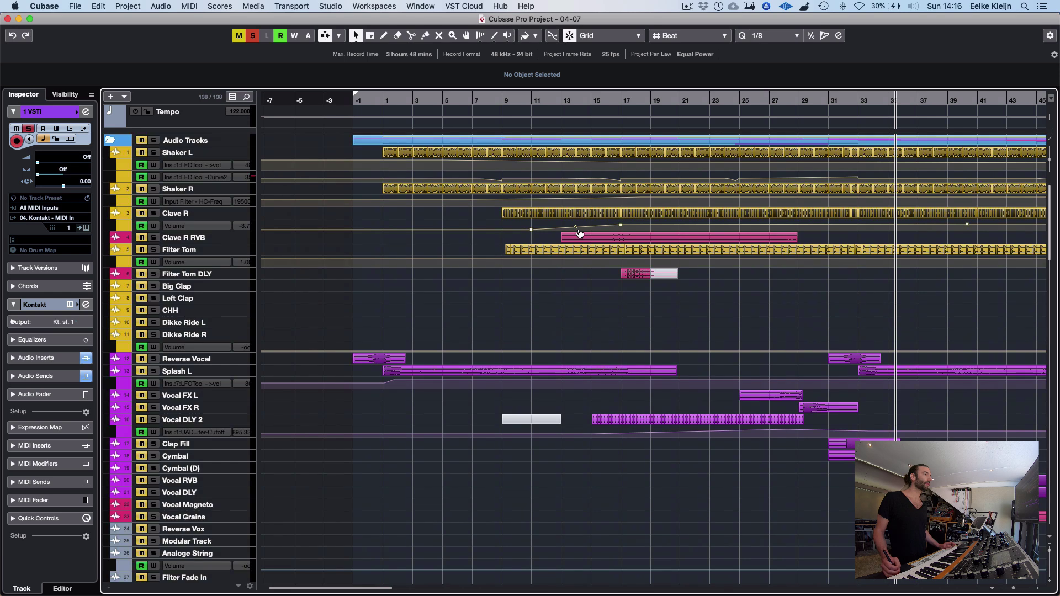
scroll(768, 221, "right", 12)
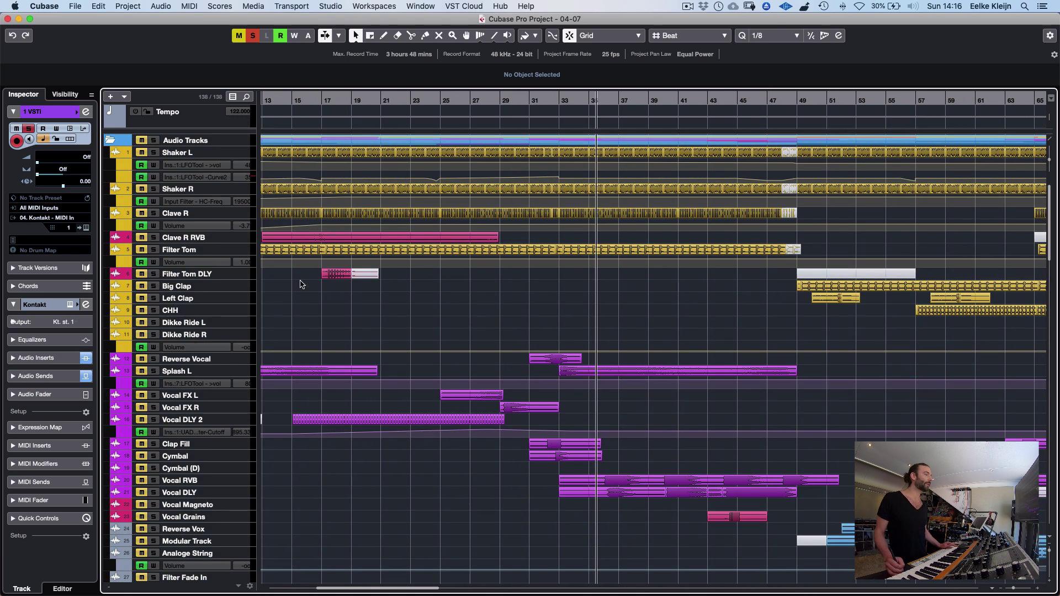
left_click(202, 396)
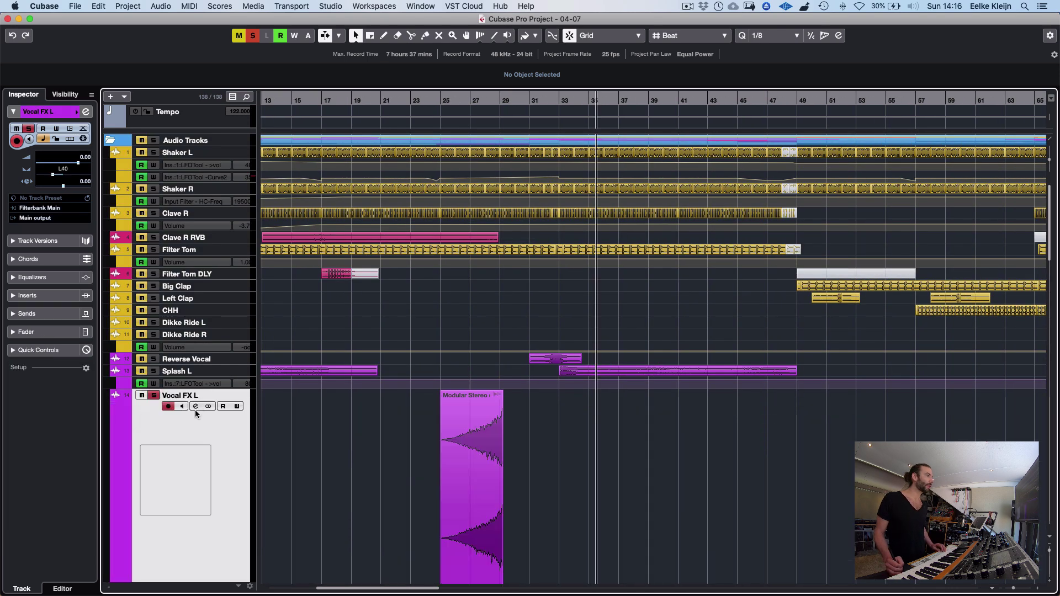
left_click(197, 419, "shift")
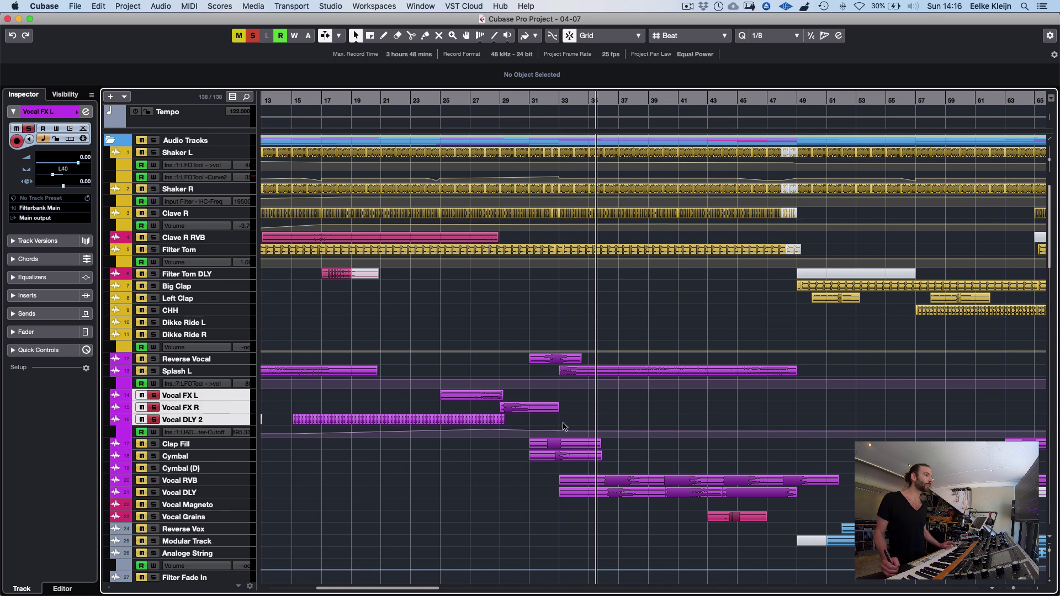
left_click(193, 481, "super")
left_click(189, 493, "super")
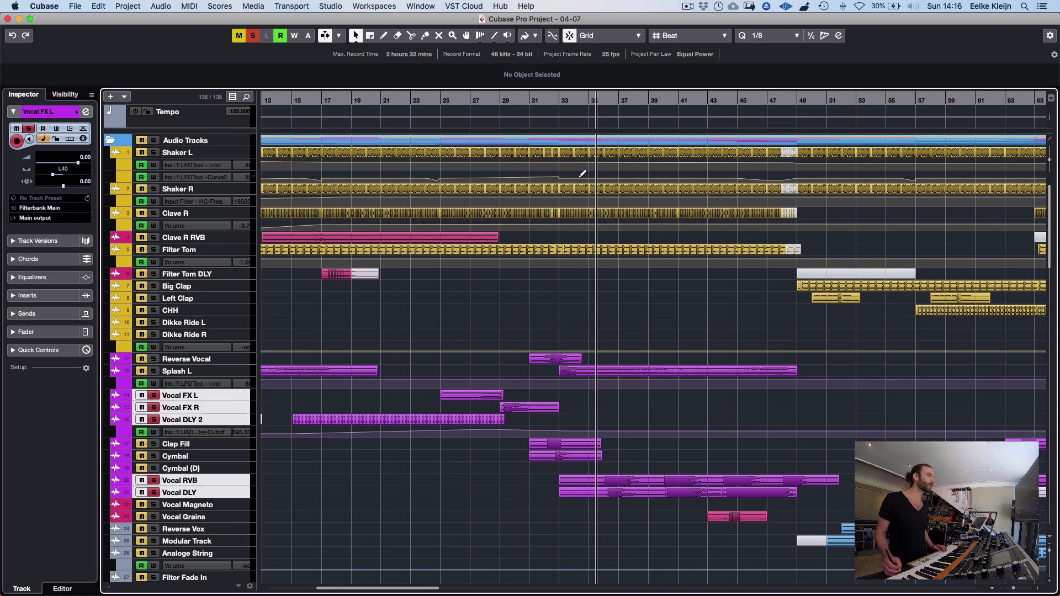
Listen to the soloed reverse vocal at the start of the arrangement, from between bars -1 and 0
left_click(455, 101)
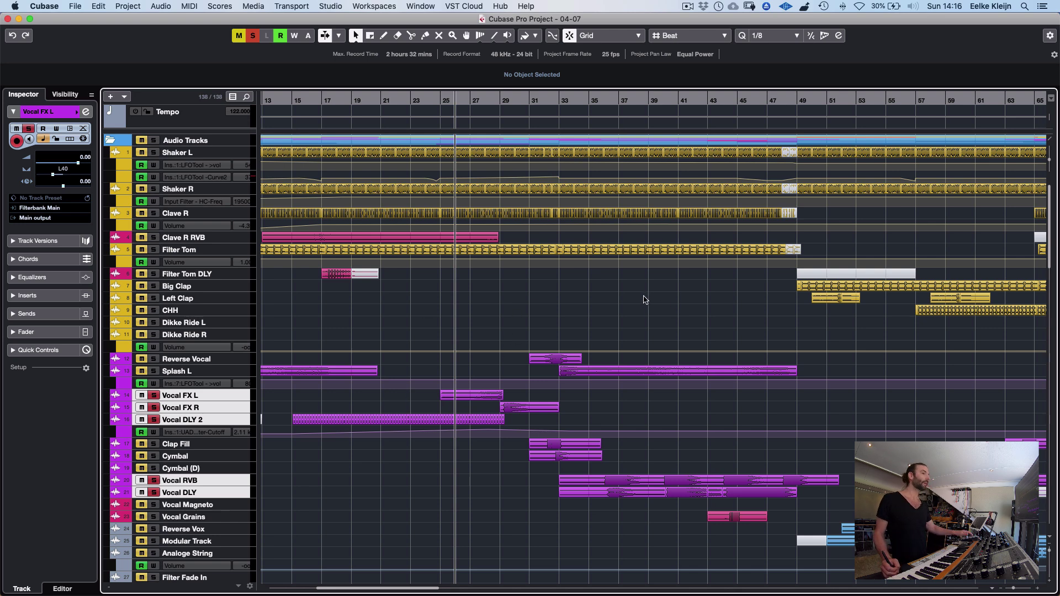
key("h")
key("h")
scroll(649, 326, "left", 10)
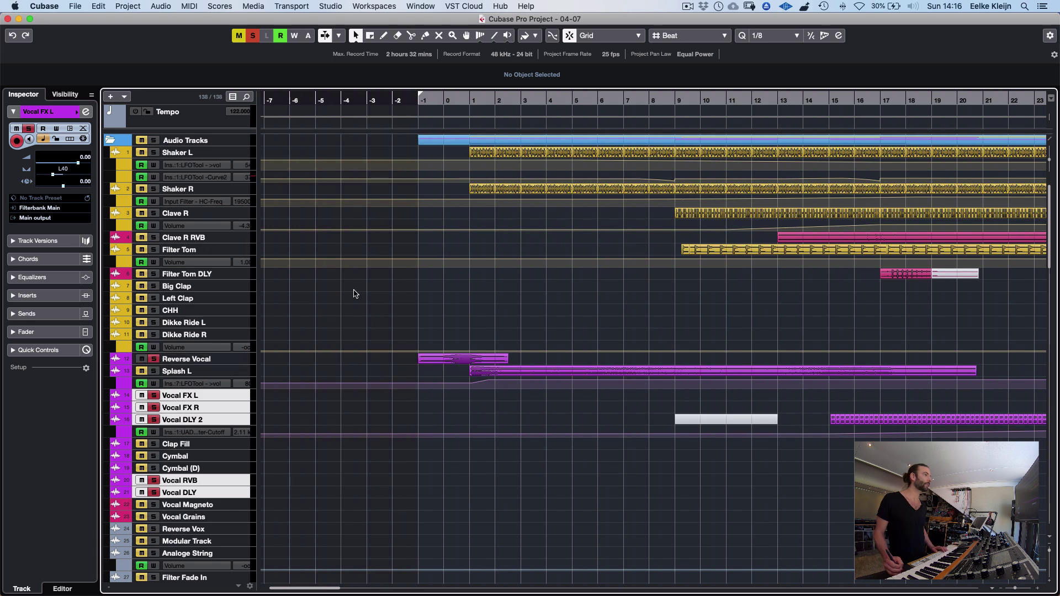
left_click(434, 95)
key("space")
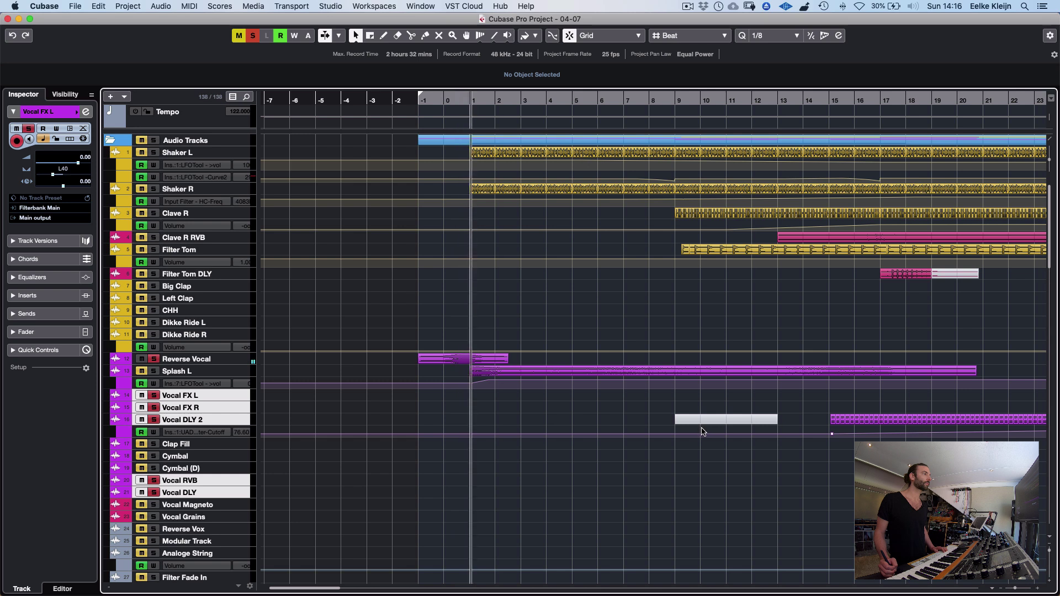
key("space")
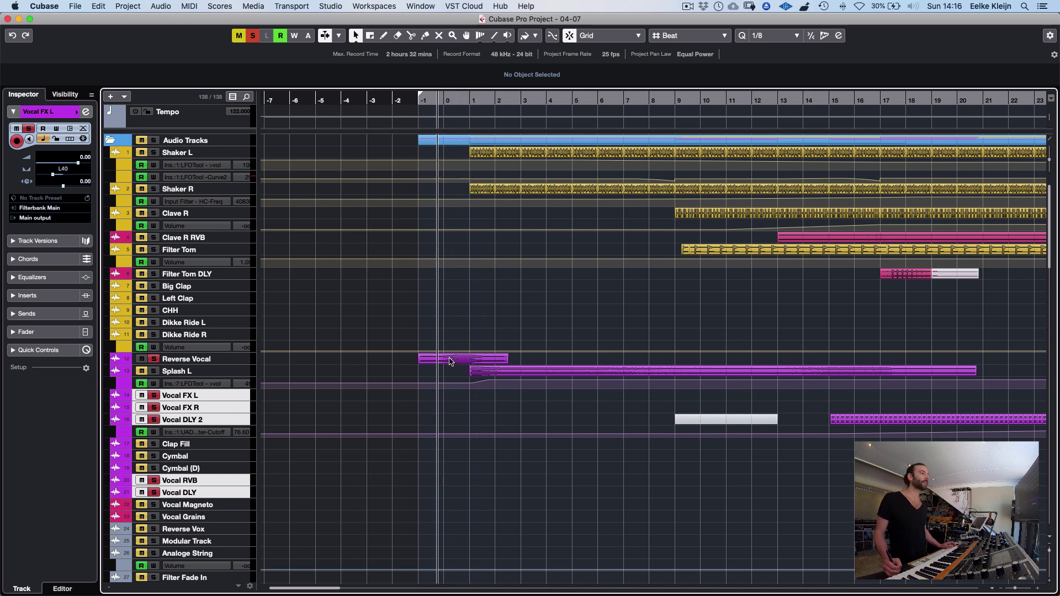
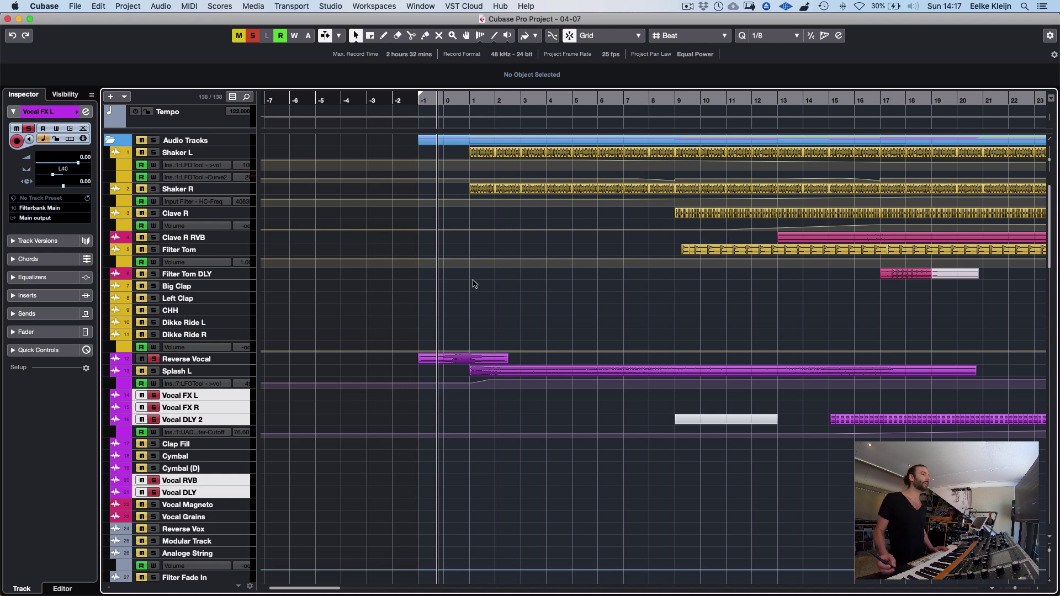
key("space")
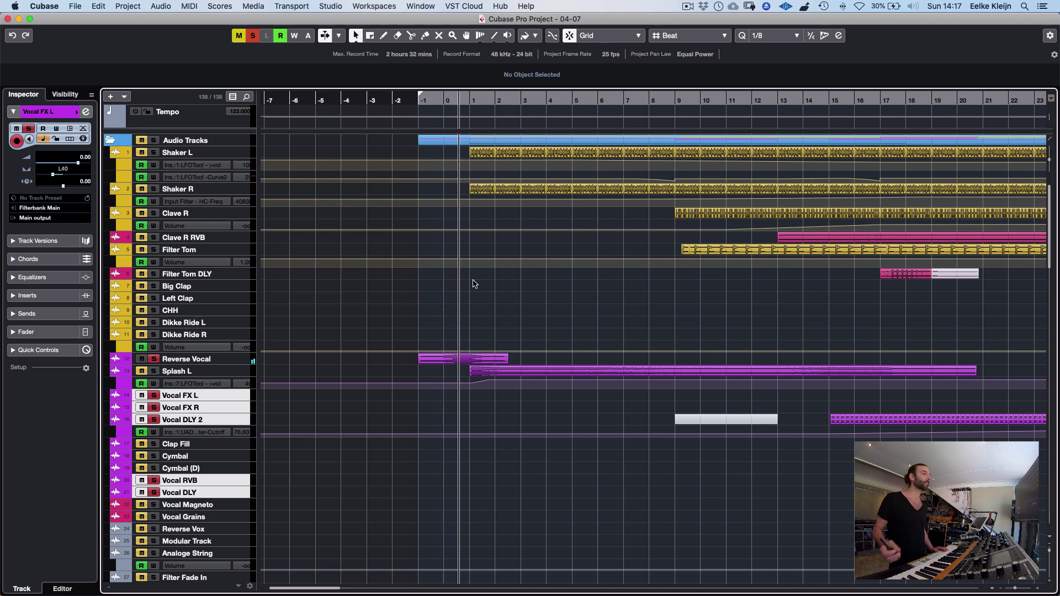
key("space")
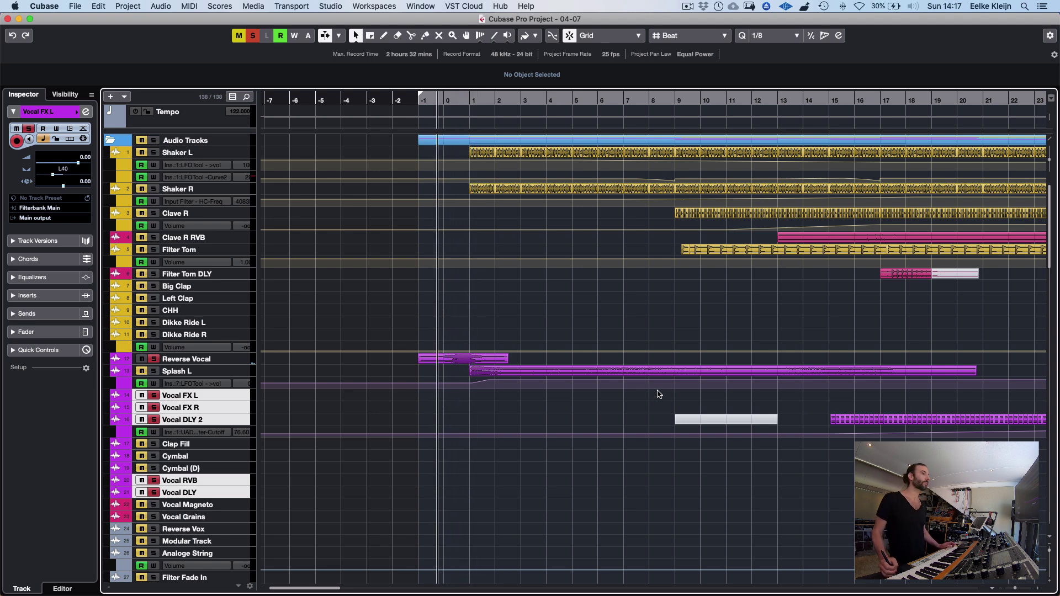
Play the soloed vocal effect tracks together from bar 27
scroll(659, 394, "right", 10)
left_click(621, 101)
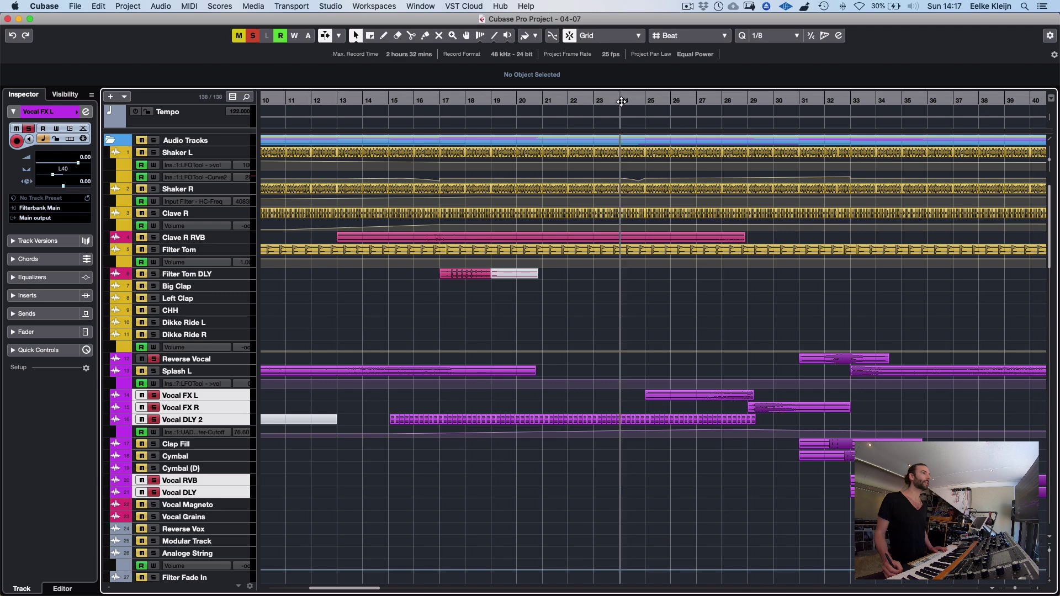
left_click(697, 97)
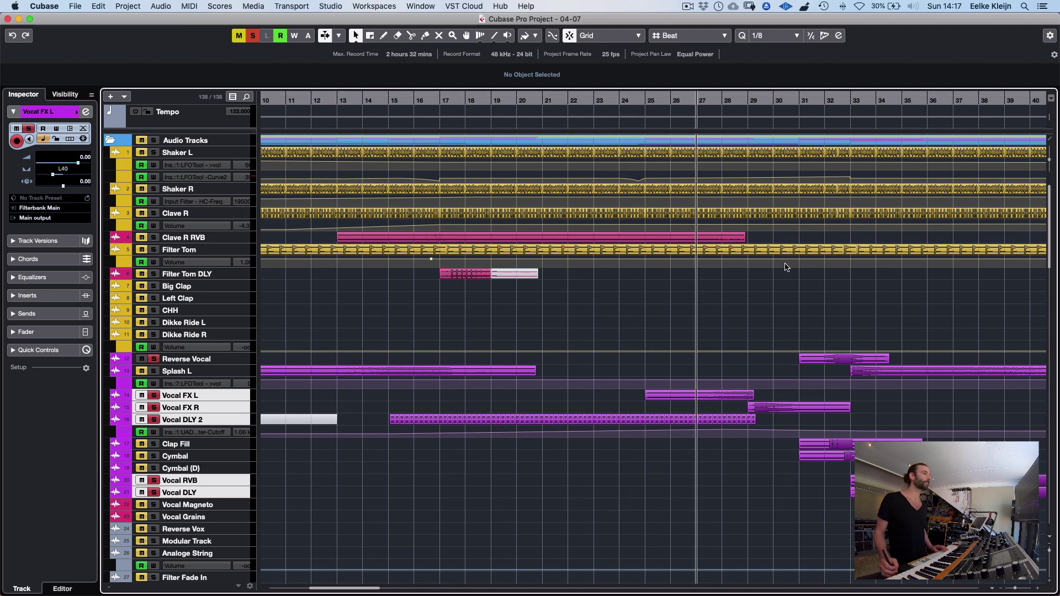
key("space")
scroll(758, 365, "down", 10)
scroll(760, 366, "up", 6)
scroll(760, 366, "right", 2)
scroll(761, 368, "up", 5)
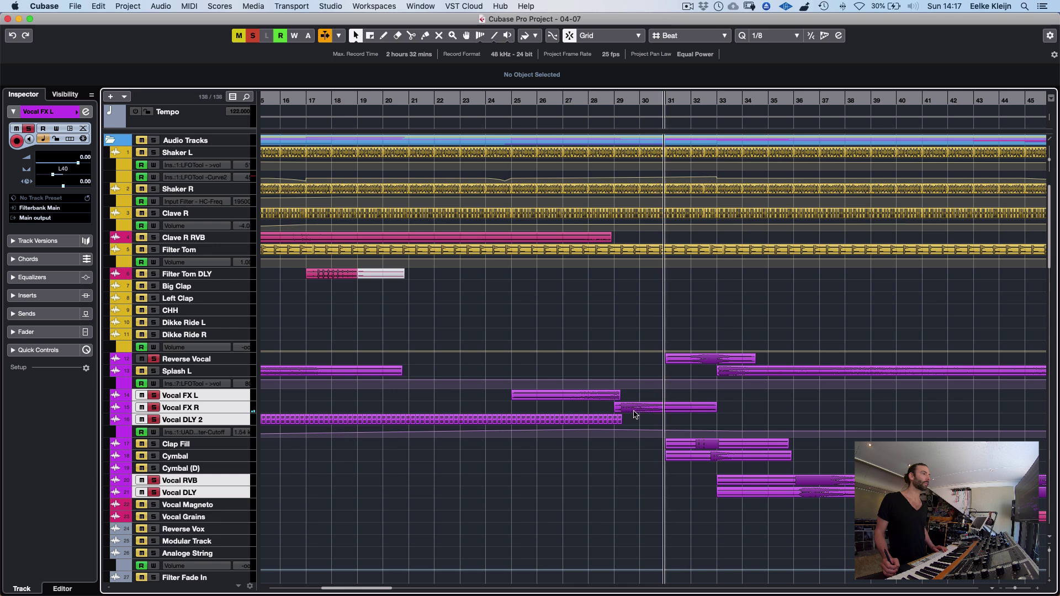
Audition the enlarged Vocal FX L clip alone in solo, followed by the Vocal FX R clip from bar 29
left_click(240, 397)
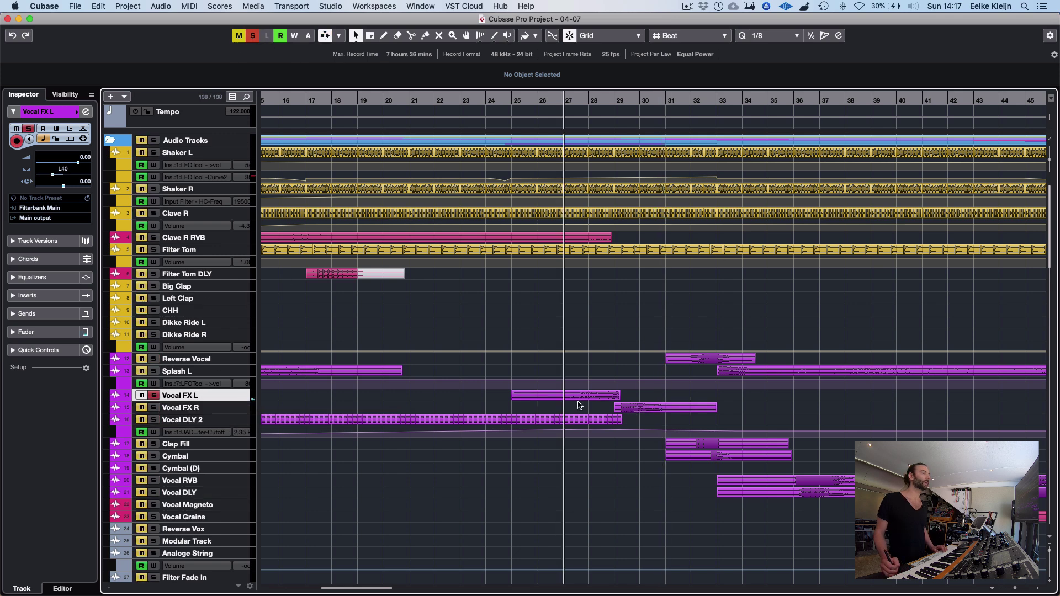
key("z")
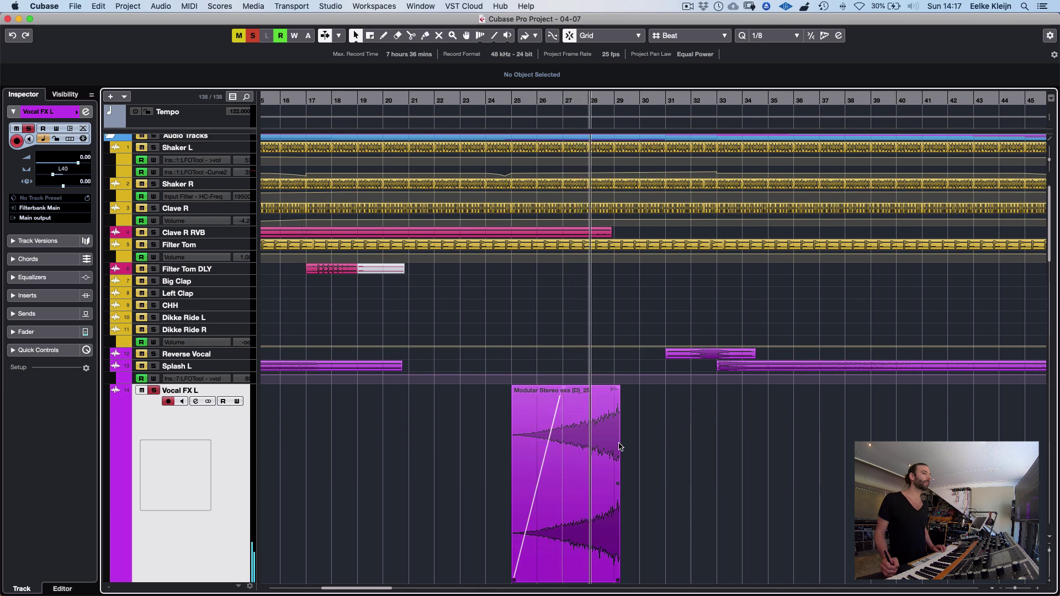
key("Down")
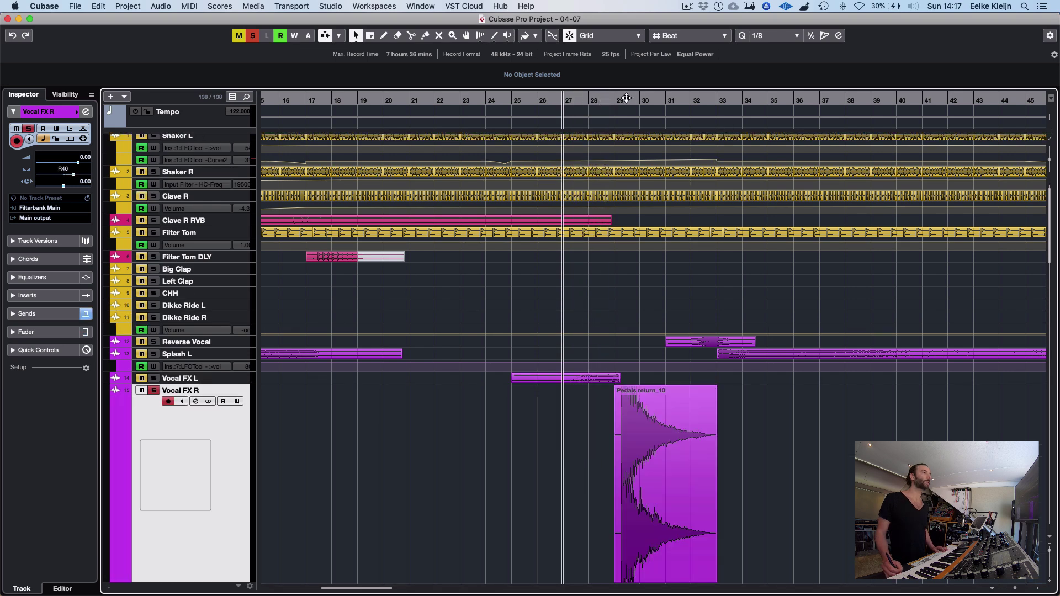
left_click(626, 98)
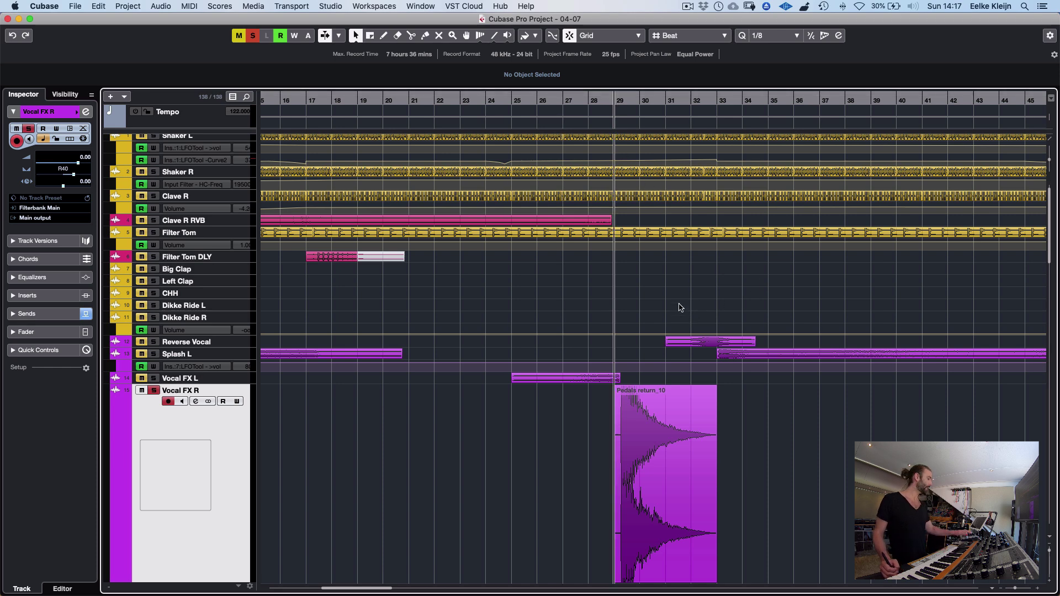
key("h")
key("h")
key("h")
key("g")
key("g")
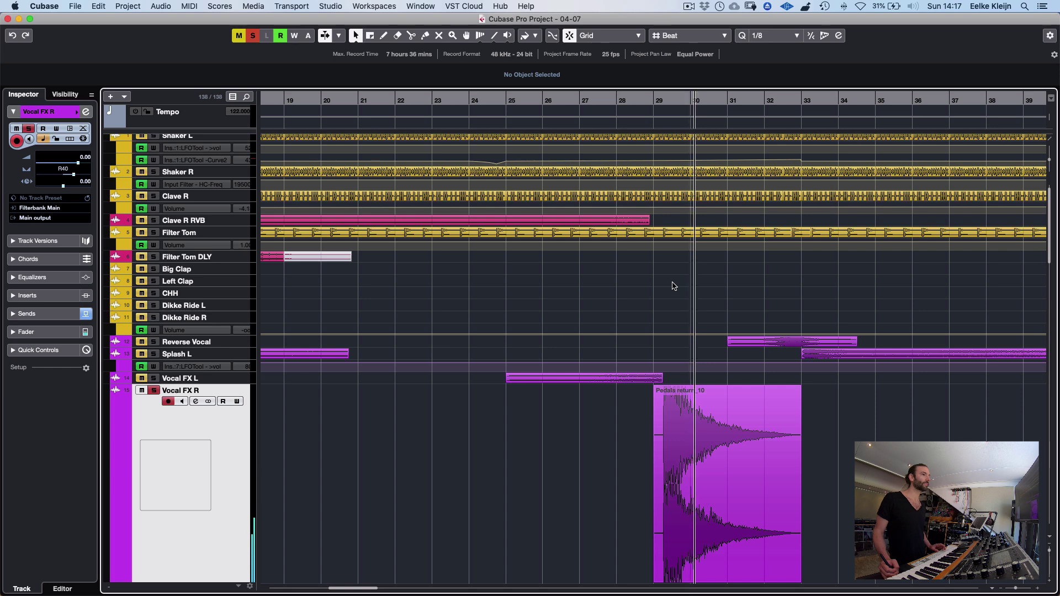
key("z")
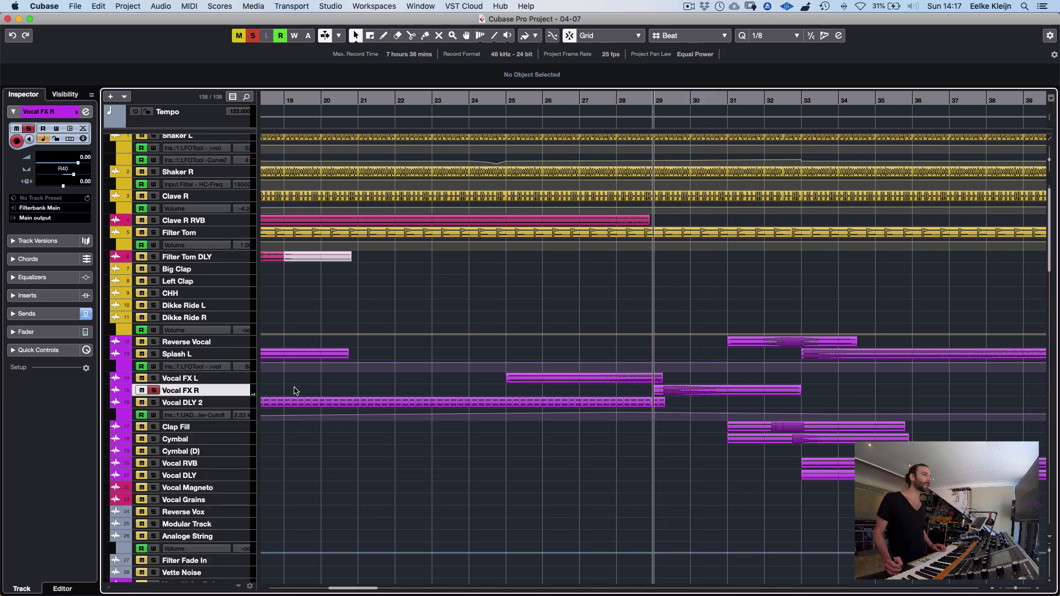
Copy the last short slice of Vocal DLY 2 to bar 31 and extend the copy's end to 41.4.4.79
key("super+e")
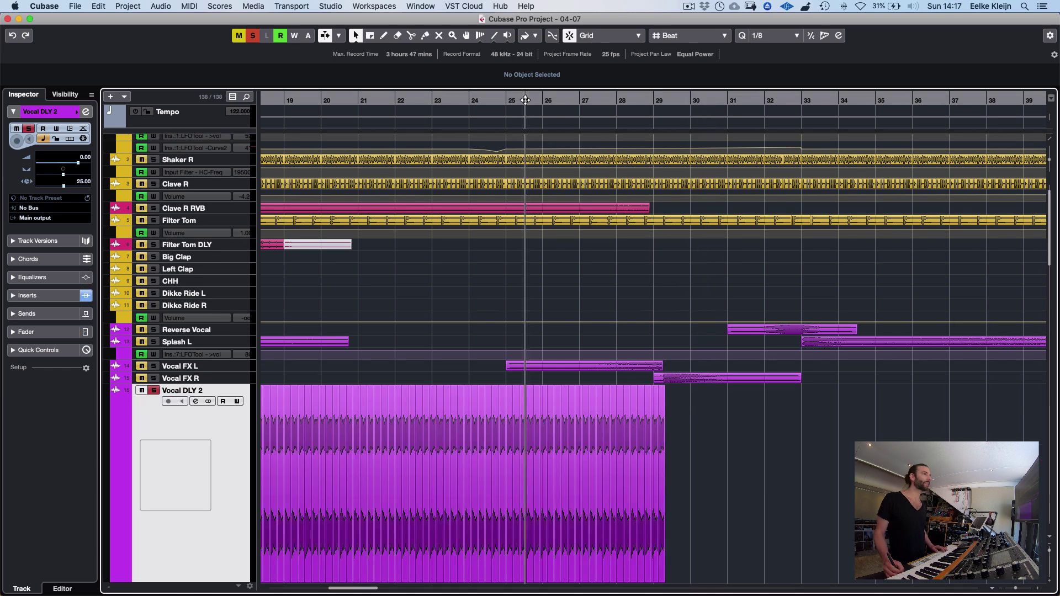
left_click_drag(662, 426, 744, 428)
scroll(746, 441, "down", 3)
scroll(712, 481, "right", 3)
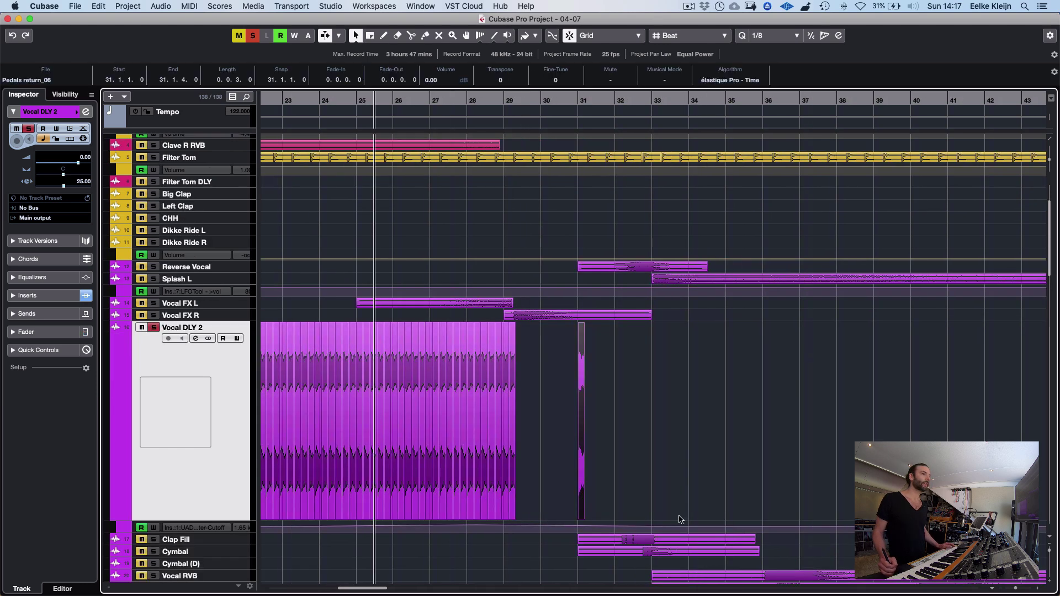
left_click_drag(584, 518, 1052, 529)
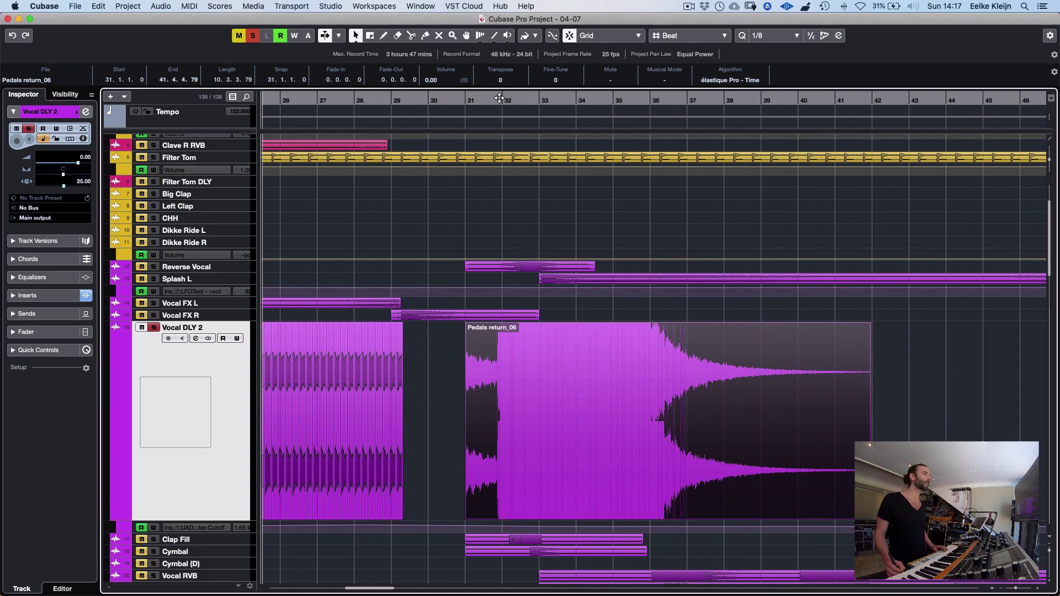
Reveal the copied clip's earlier audio by moving it to 38.2.1.0 and extending its start to 30.2.1.0, and play it from bar 31
left_click(467, 98)
left_click_drag(614, 423, 882, 414)
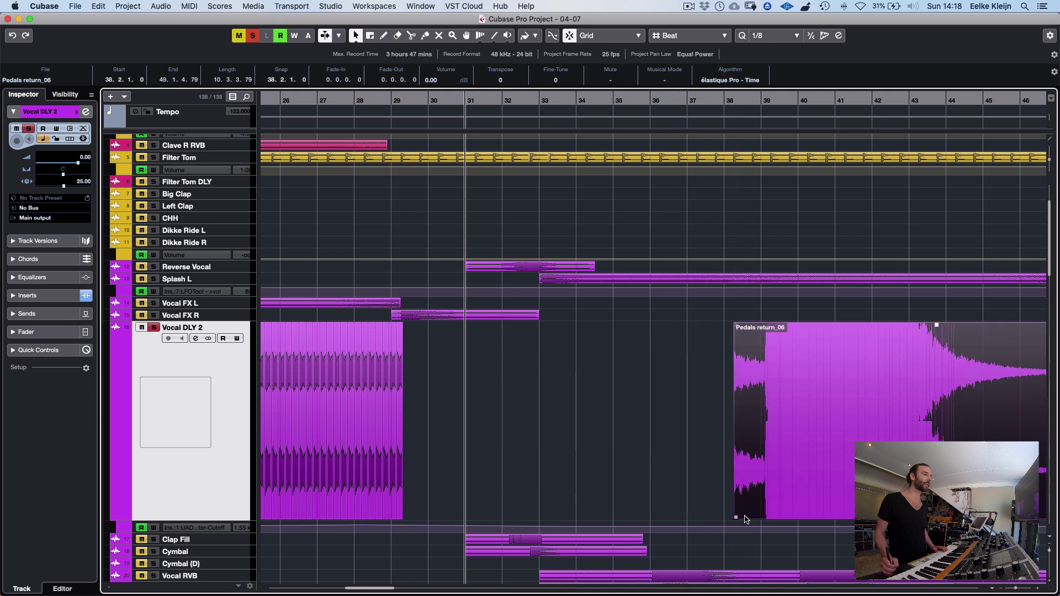
left_click_drag(735, 516, 440, 517)
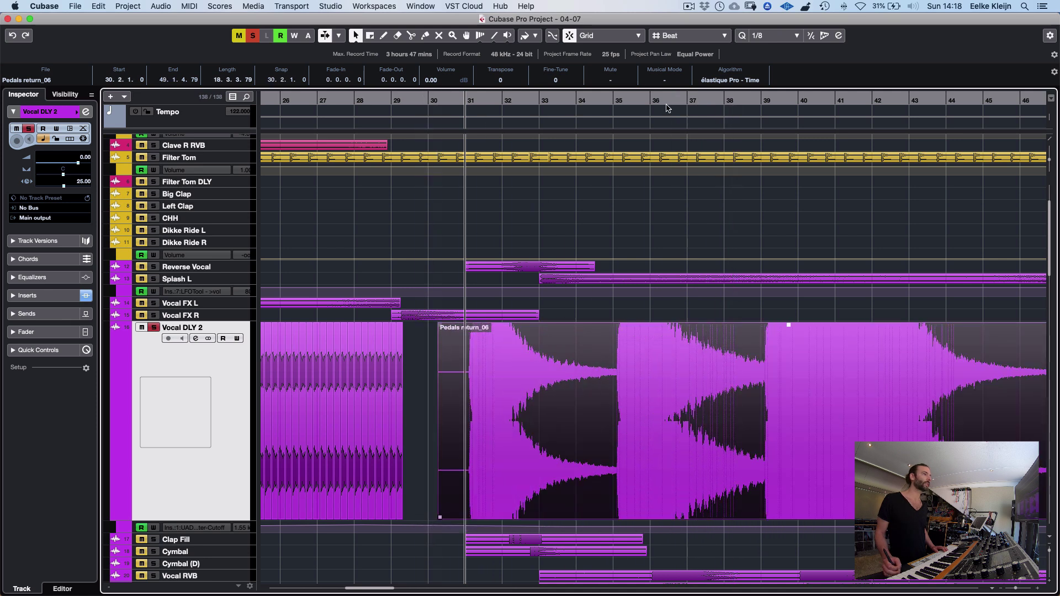
key("space")
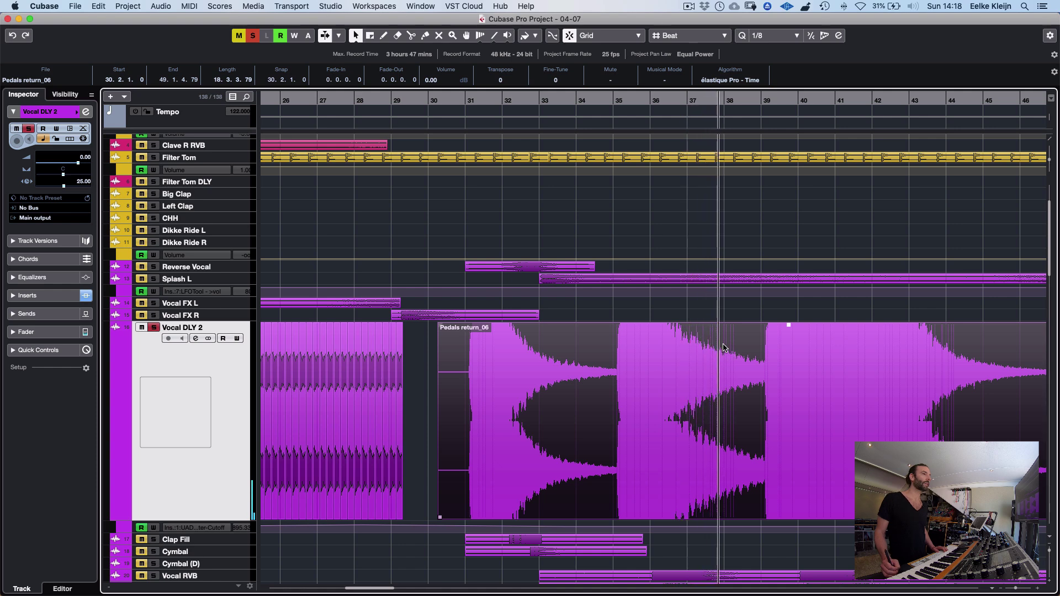
key("space")
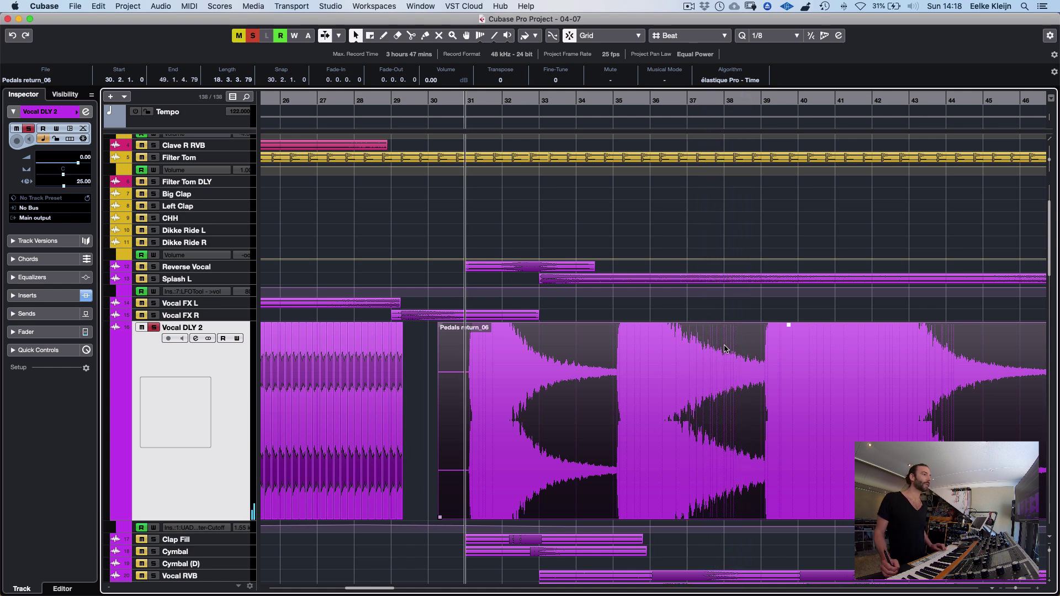
Undo the move and the length extensions of the copied slice on Vocal DLY 2
left_click(734, 346, "alt")
key("Delete")
key("super+l")
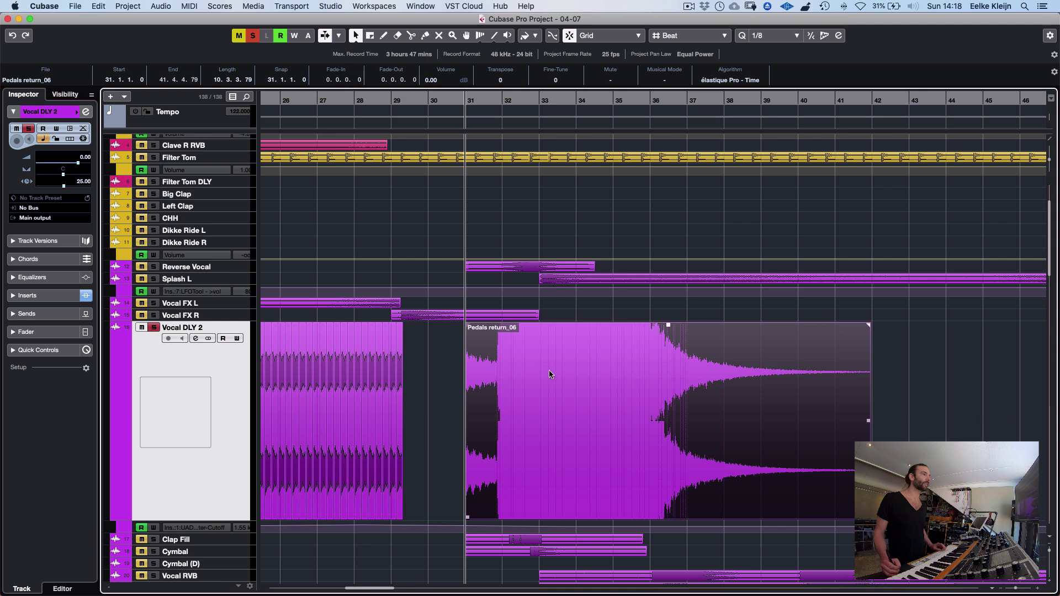
key("super+z")
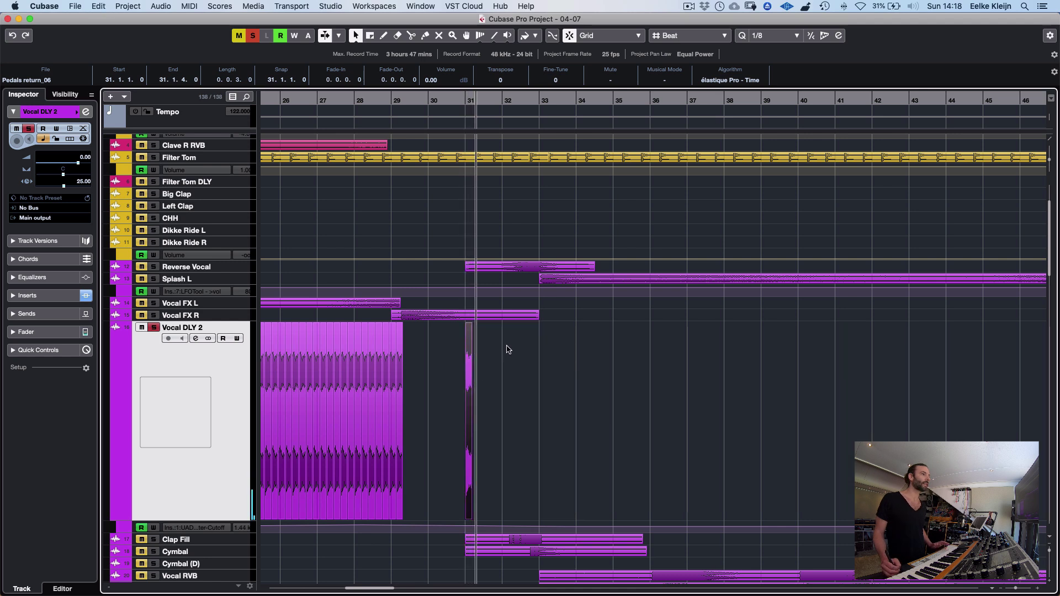
Play the soloed Vocal DLY 2 from bar 27 and delete the copied slice at bar 31
key("space")
left_click(312, 100)
key("space")
left_click_drag(539, 350, 458, 387)
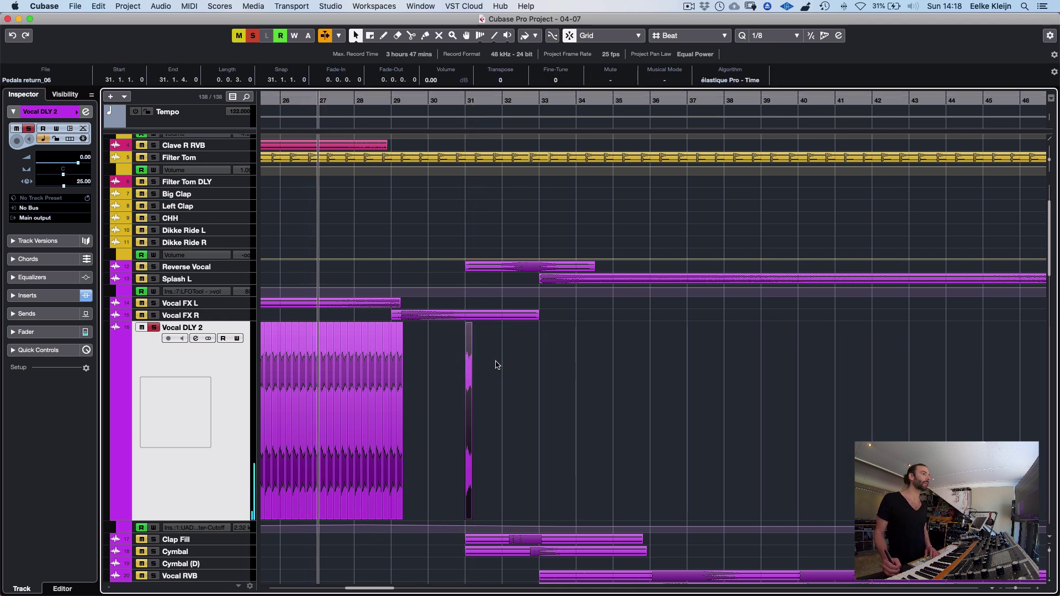
key("BackSpace")
Turn off the solo on Vocal DLY 2 and shrink its row back to normal height
key("s")
key("s")
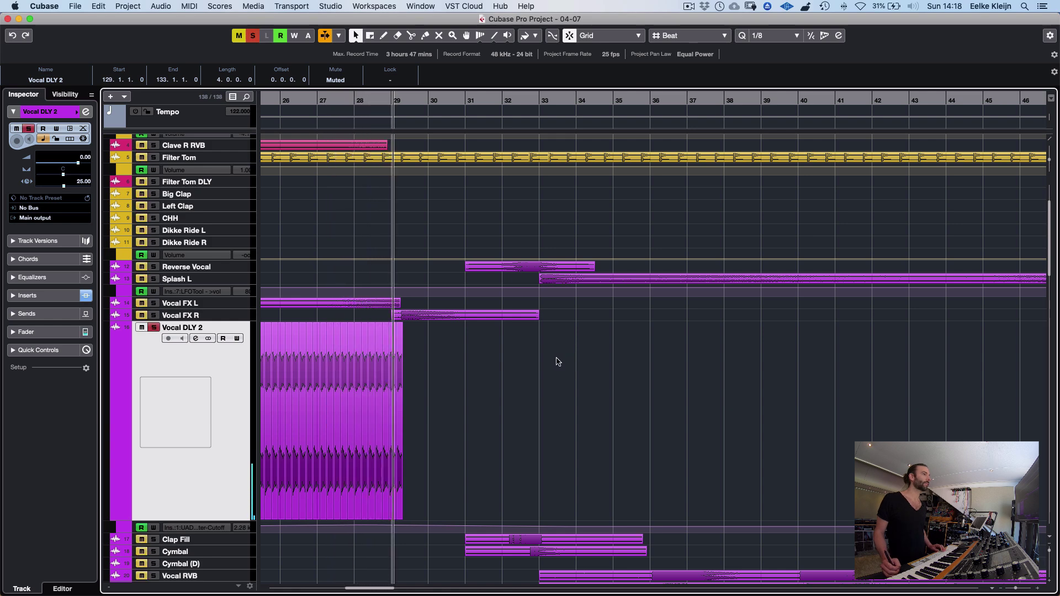
key("s")
key("z")
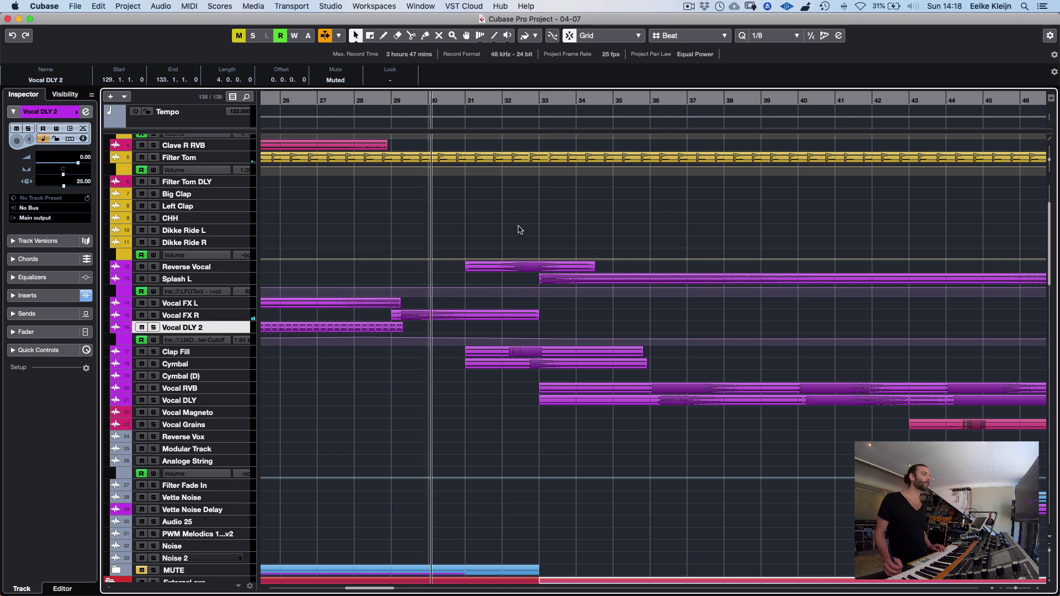
Solo the tracks from Reverse Vocal through Cymbal together and listen to them up to bar 33
left_click(187, 267)
left_click(202, 364, "shift")
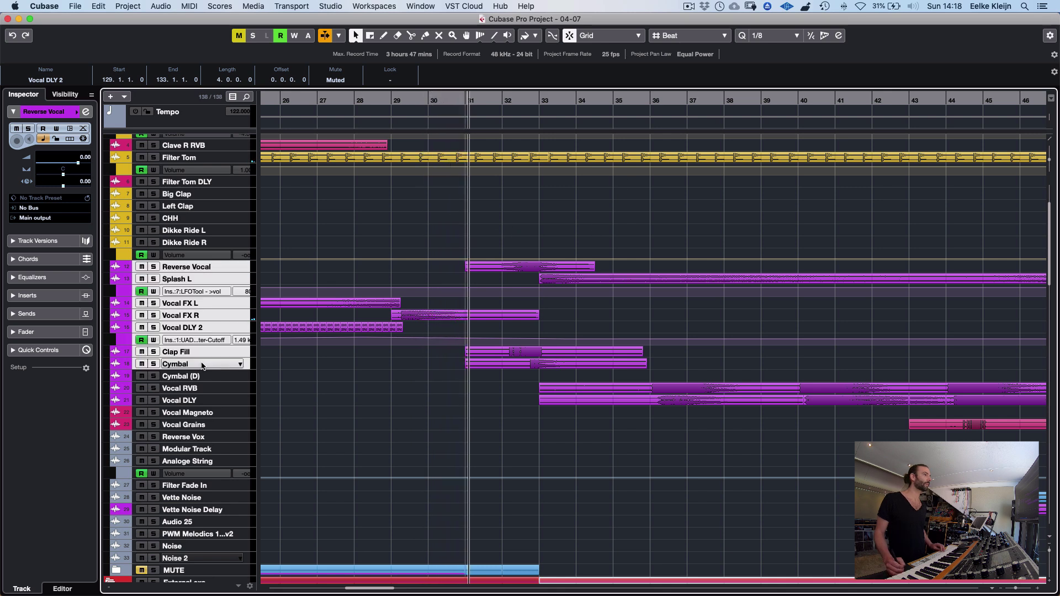
key("s")
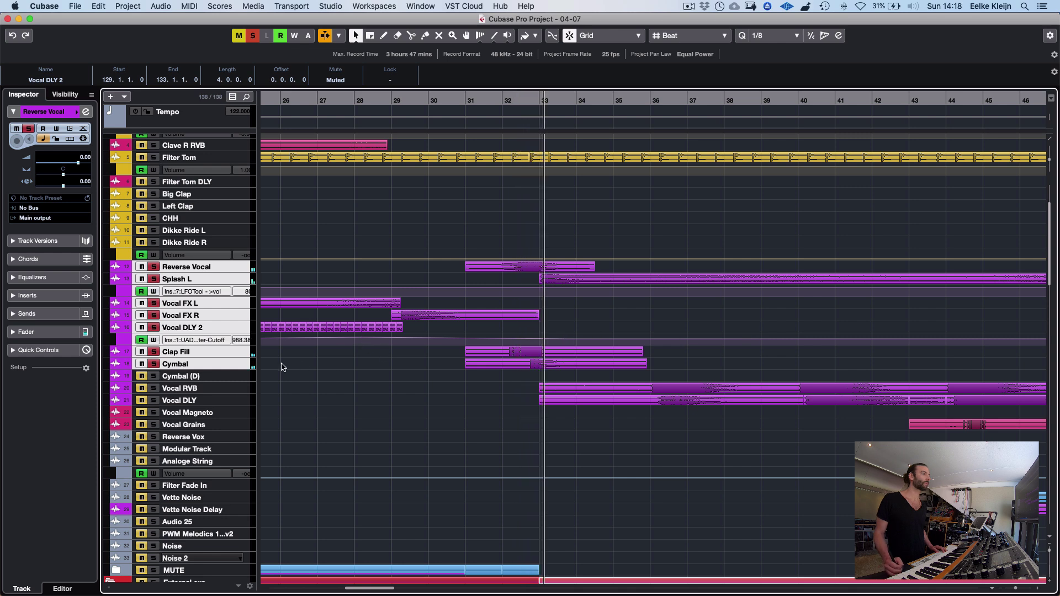
key("space")
Replace Clap Fill and Cymbal in the solo group with Vocal RVB and Vocal DLY, and play from bar 33
left_click(164, 365)
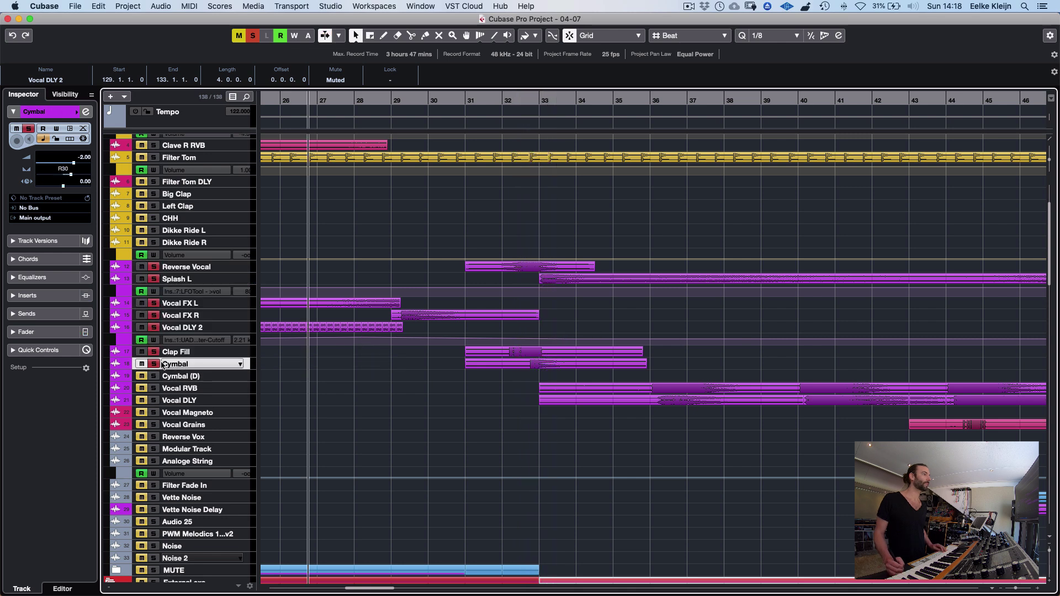
left_click(540, 102)
key("alt+x")
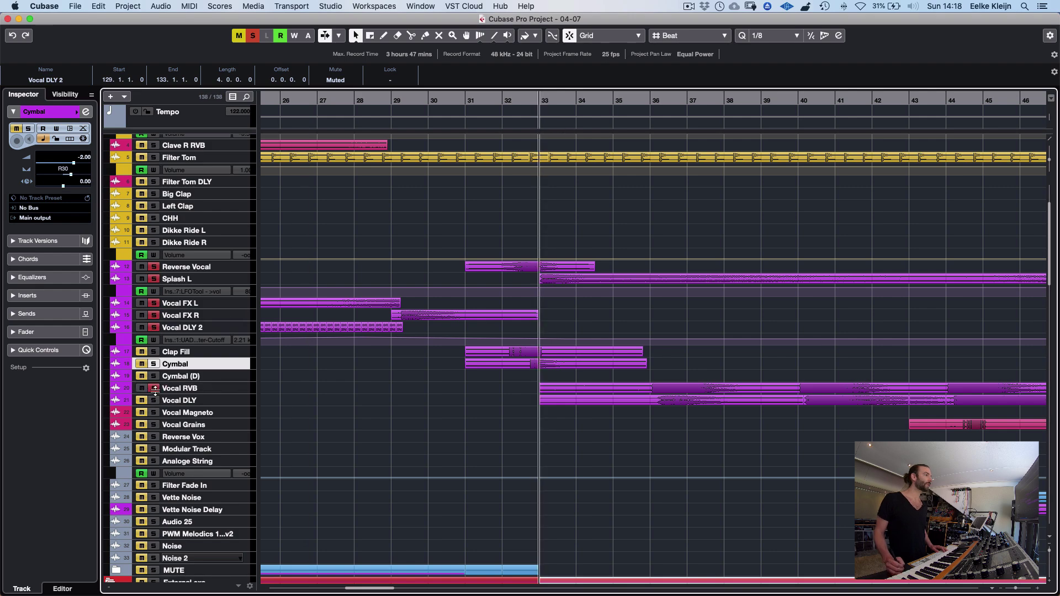
scroll(712, 365, "down", 15)
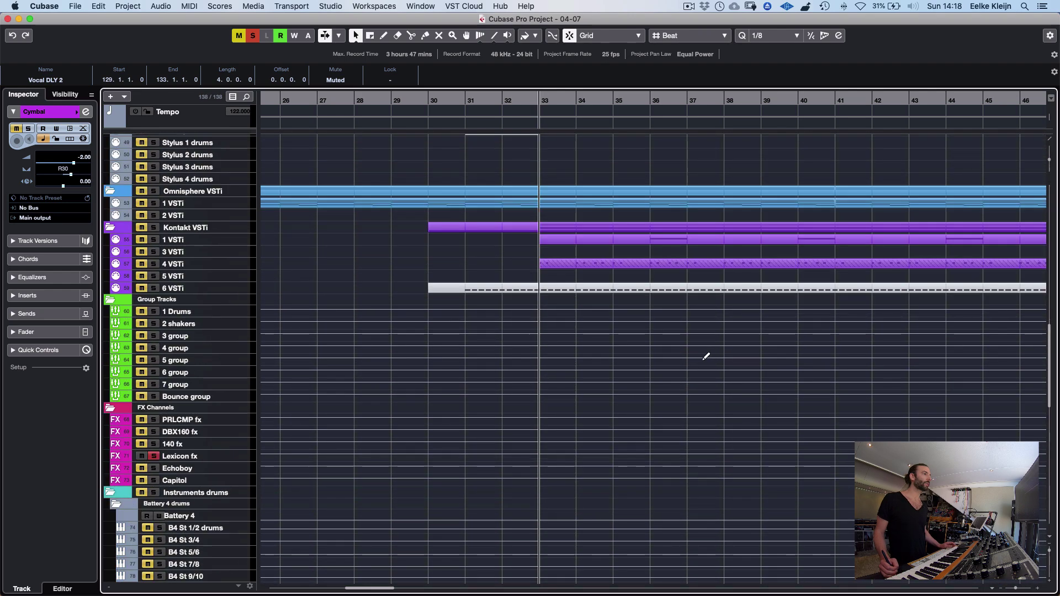
scroll(667, 332, "up", 15)
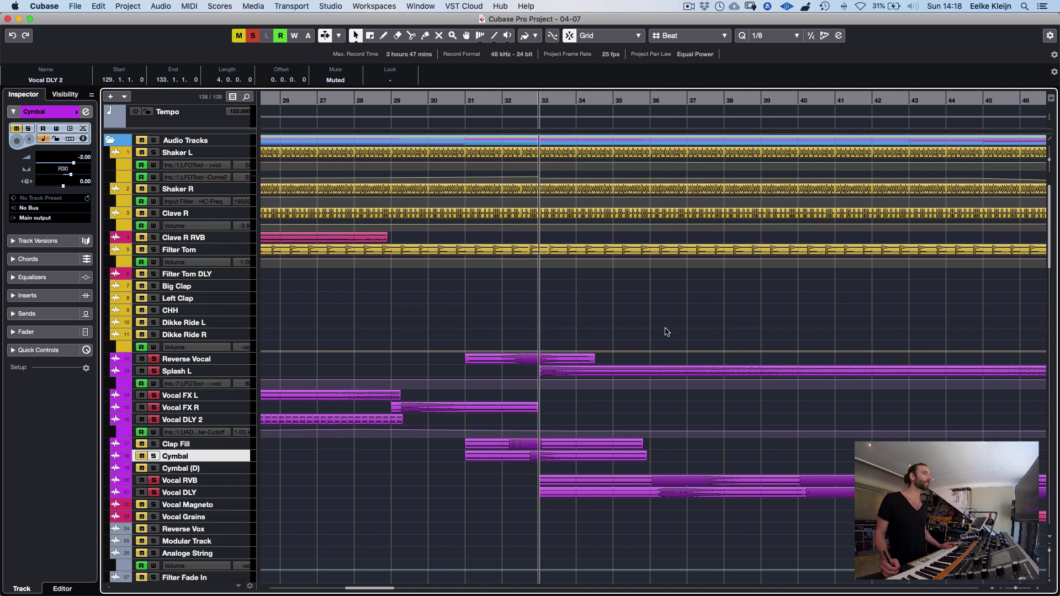
key("space")
scroll(675, 301, "down", 3)
scroll(674, 301, "right", 5)
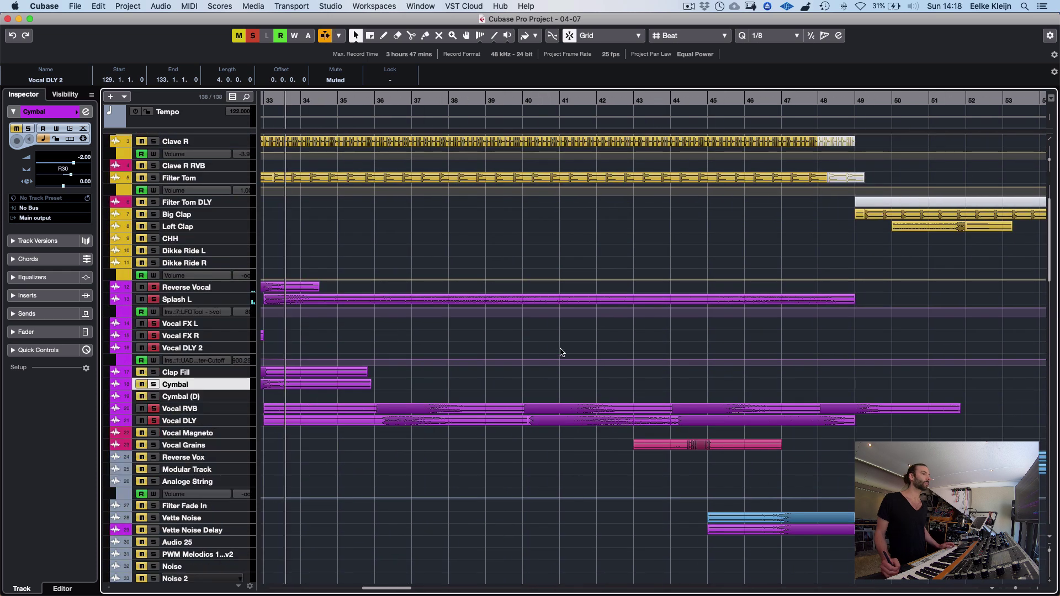
Remove Splash L from the soloed tracks and audition the Vocal RVB and Vocal DLY clips together
scroll(534, 356, "left", 3)
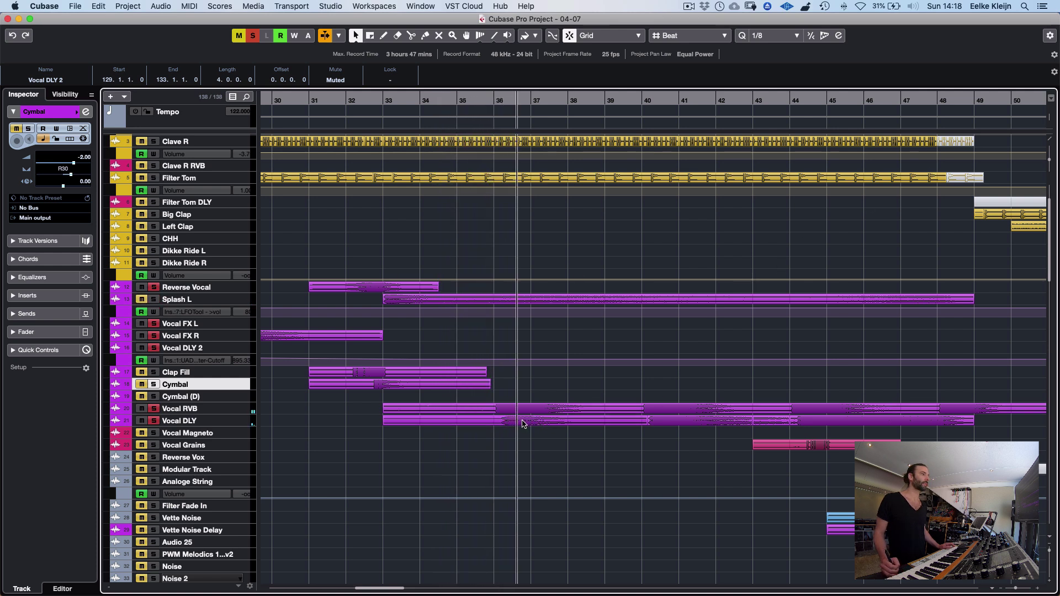
left_click(199, 409)
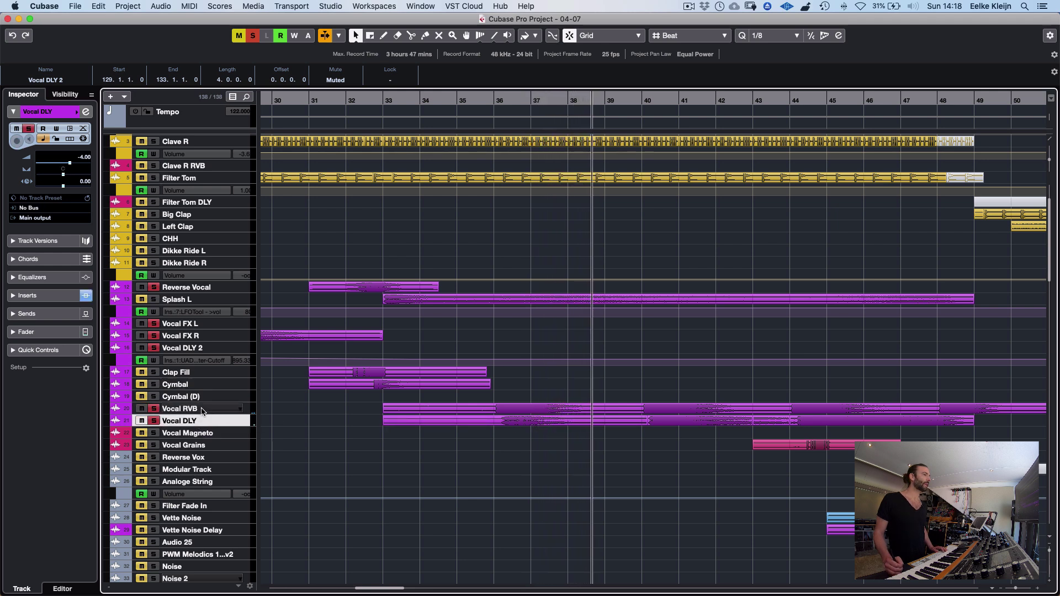
left_click(215, 420)
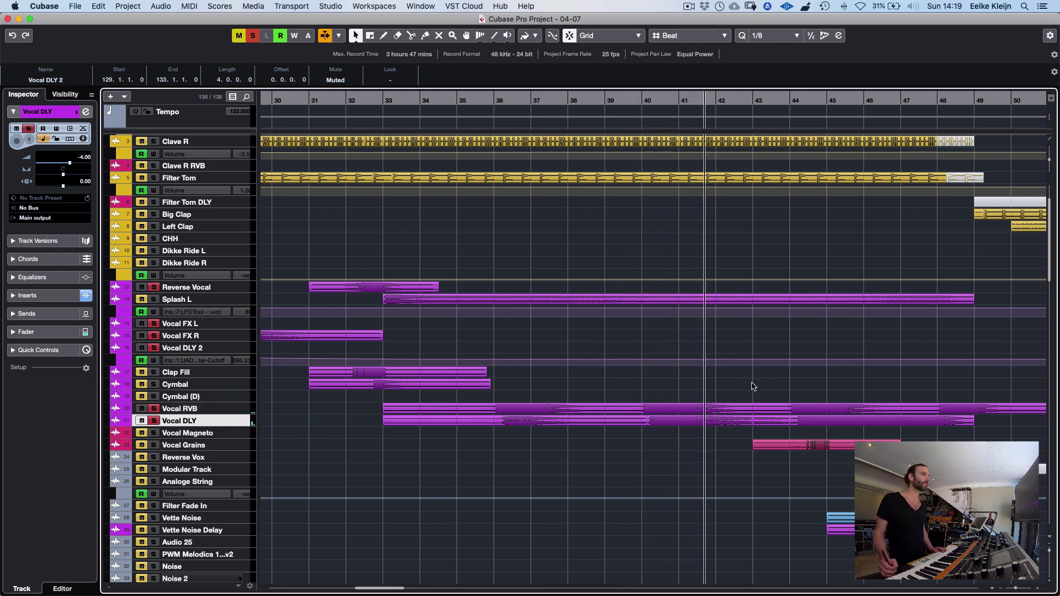
scroll(743, 384, "right", 5)
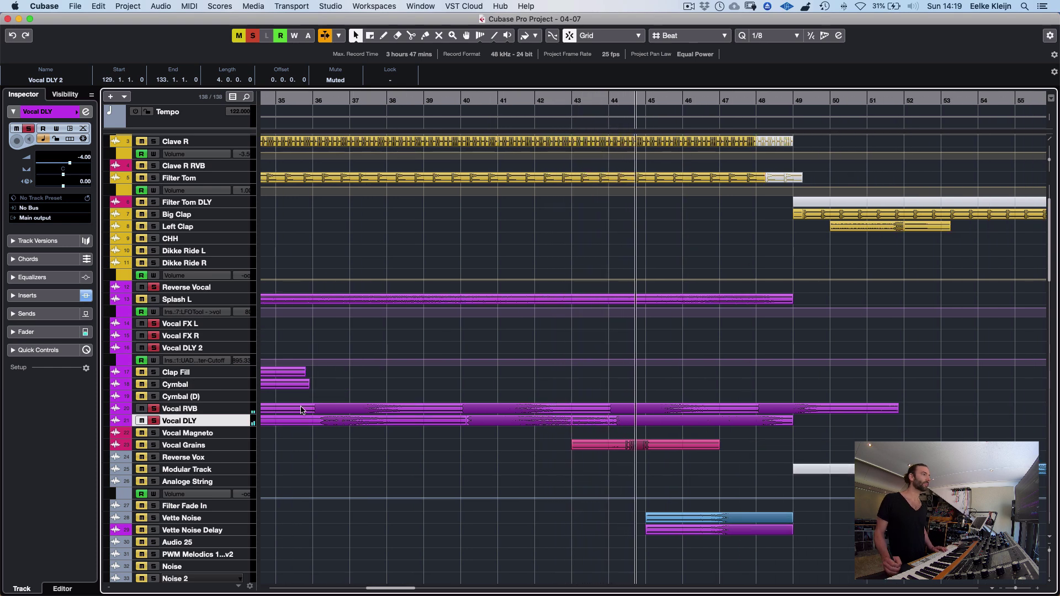
Audition Vocal DLY without Vocal RVB, enlarging its row and reducing the waveform zoom
left_click(154, 409)
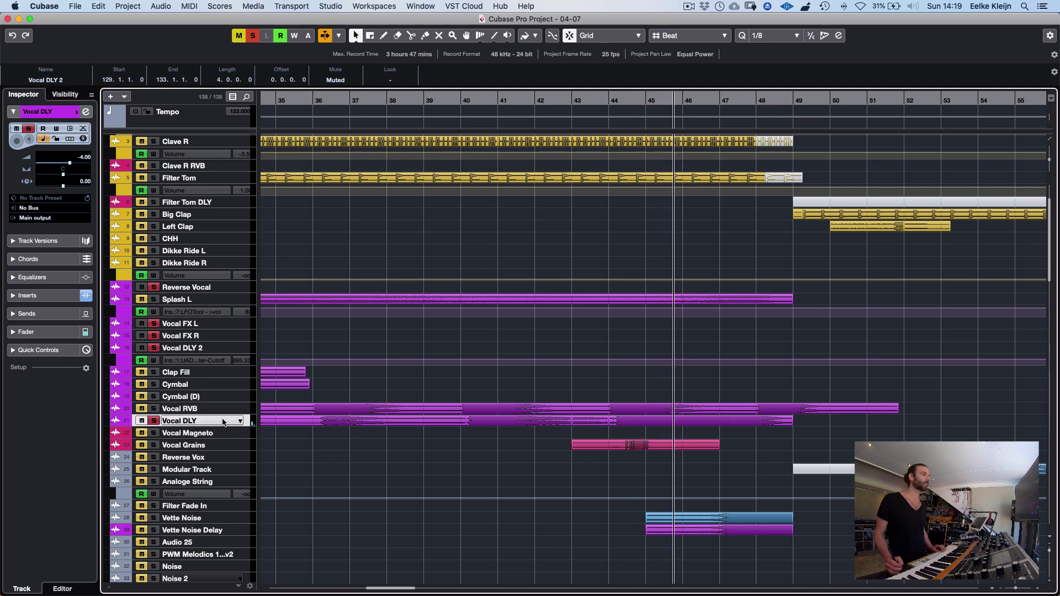
key("z")
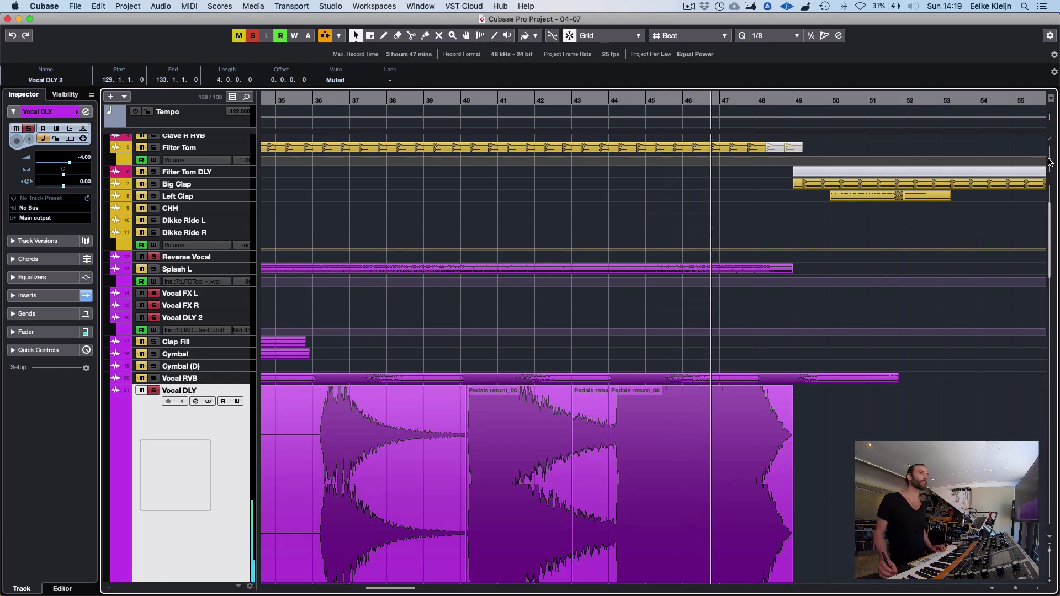
left_click_drag(1049, 161, 1050, 170)
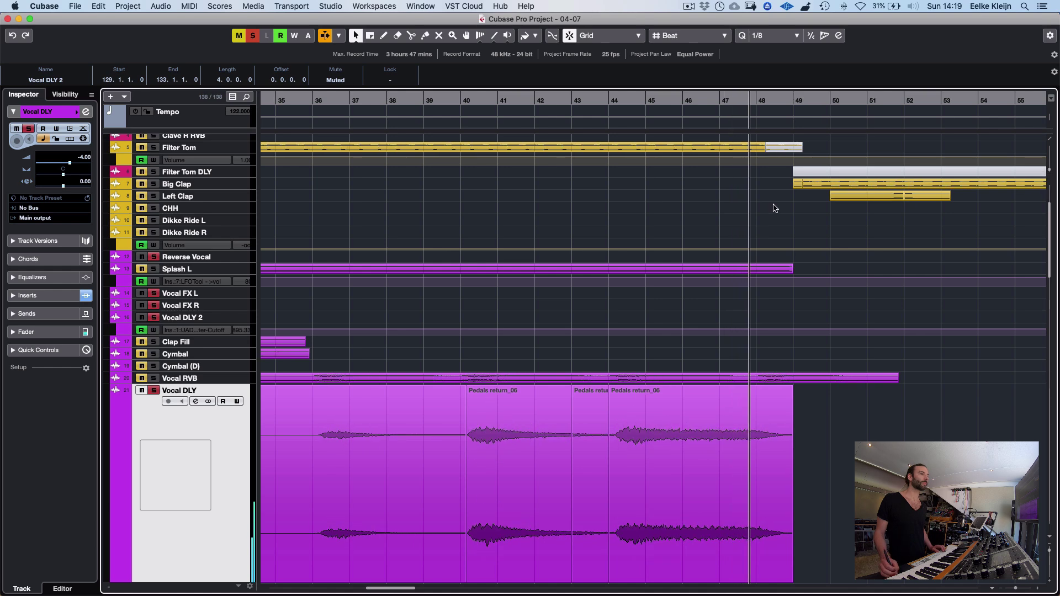
Deactivate all solos and return the Vocal DLY row to normal height while playback continues
left_click(252, 35)
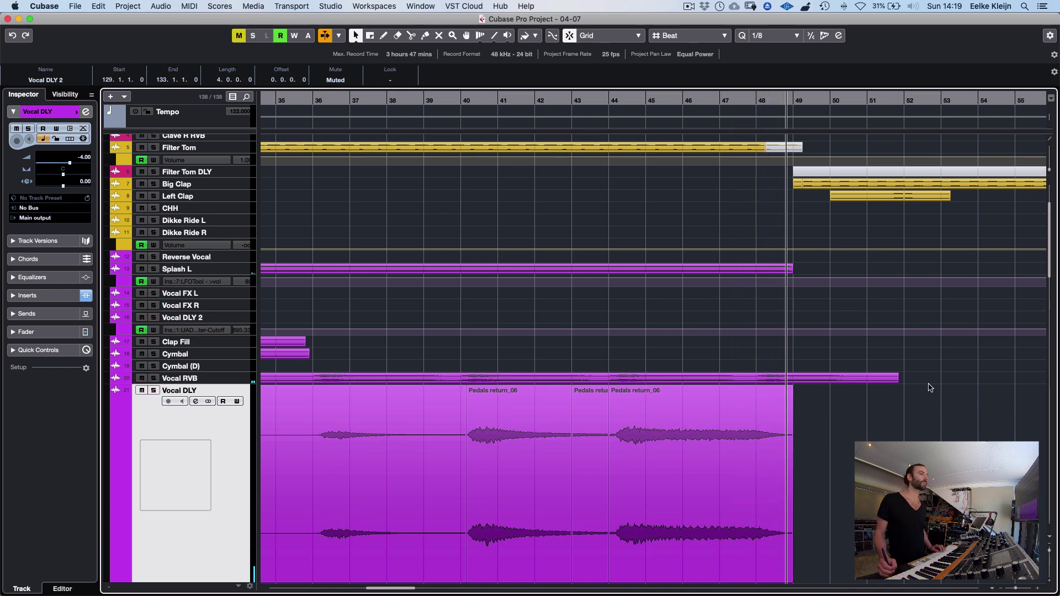
key("z")
scroll(801, 376, "right", 5)
scroll(718, 350, "down", 10)
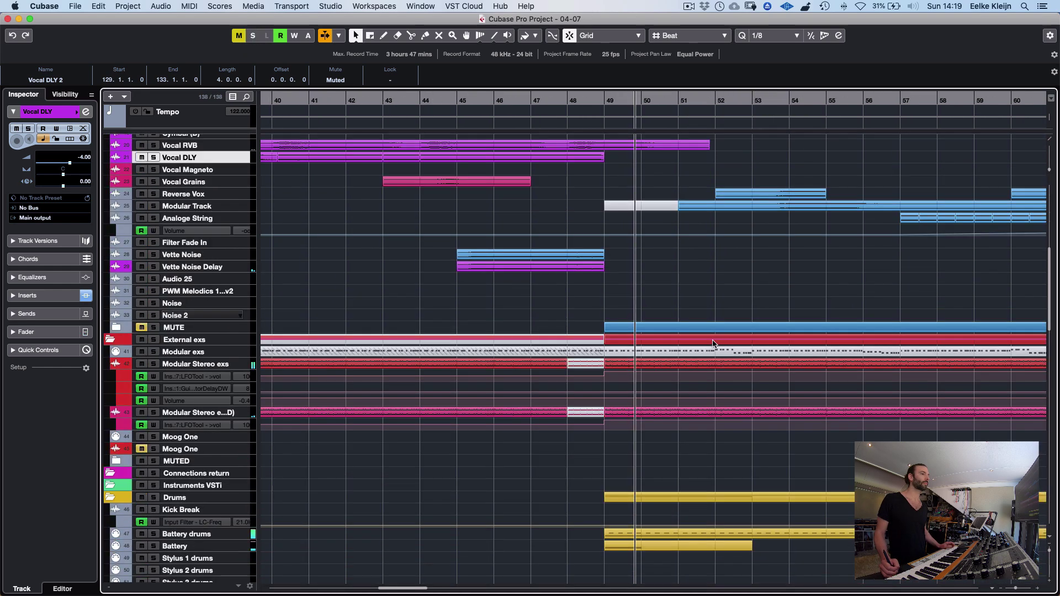
Examine the tracks across the full arrangement and look closely at the section starting at bar 49
scroll(703, 346, "down", 8)
key("g")
key("g")
key("g")
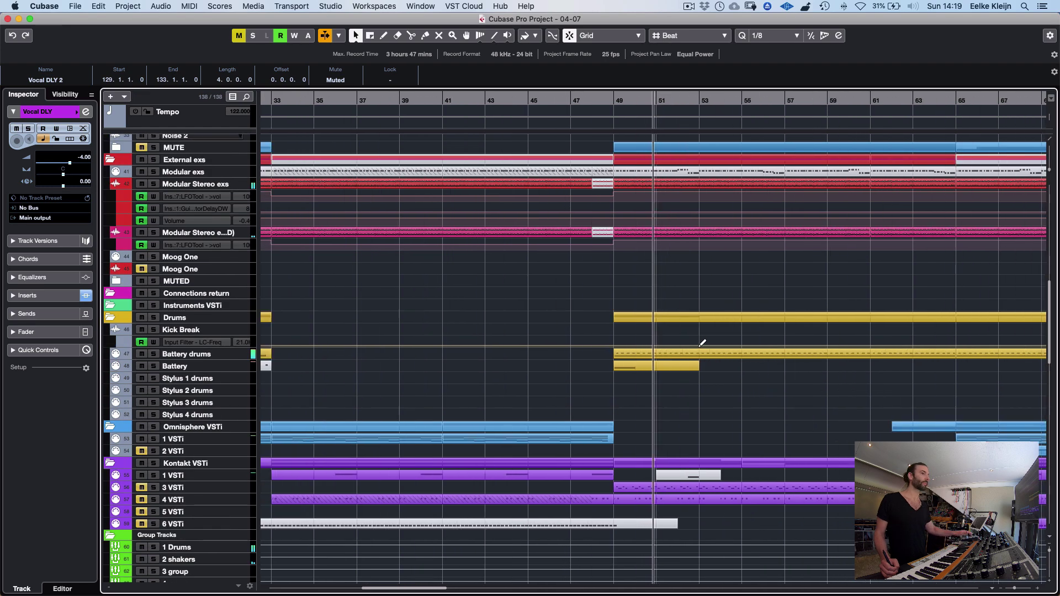
key("g")
key("g")
key("g")
scroll(593, 367, "up", 20)
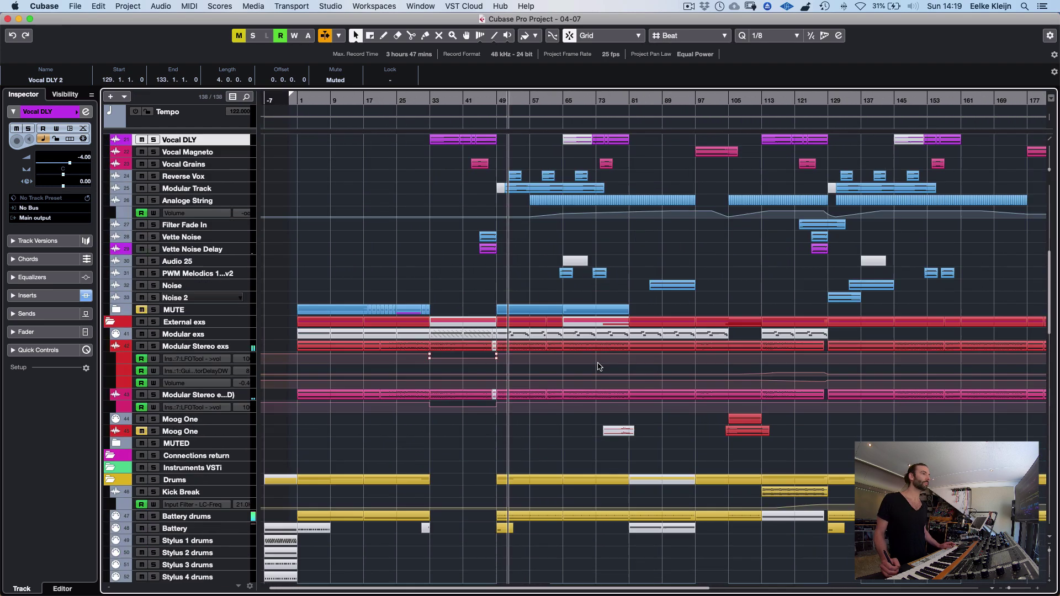
scroll(635, 331, "down", 6)
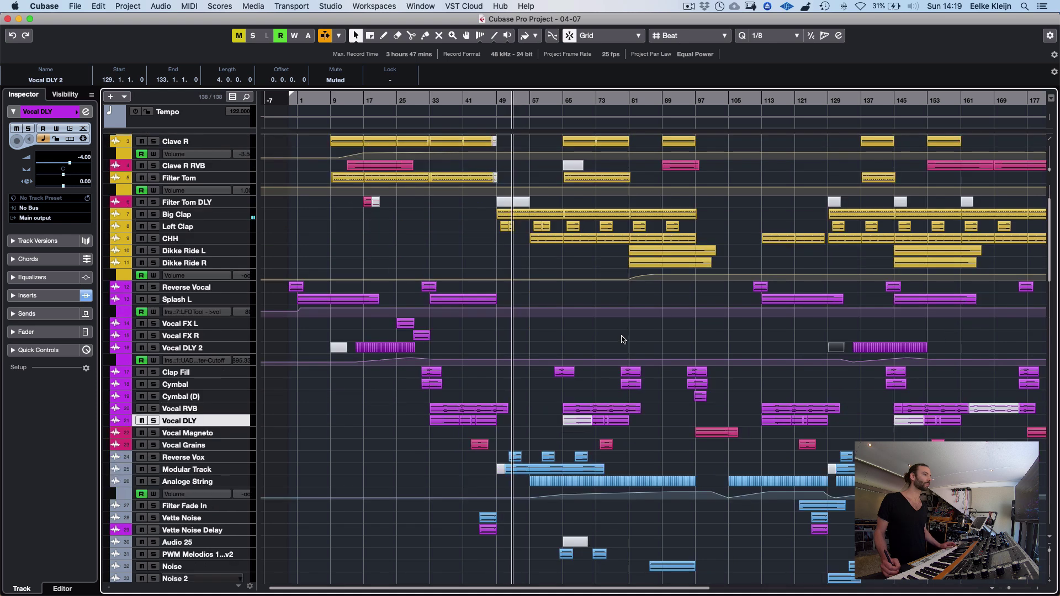
key("h")
key("h")
key("h")
key("h")
key("h")
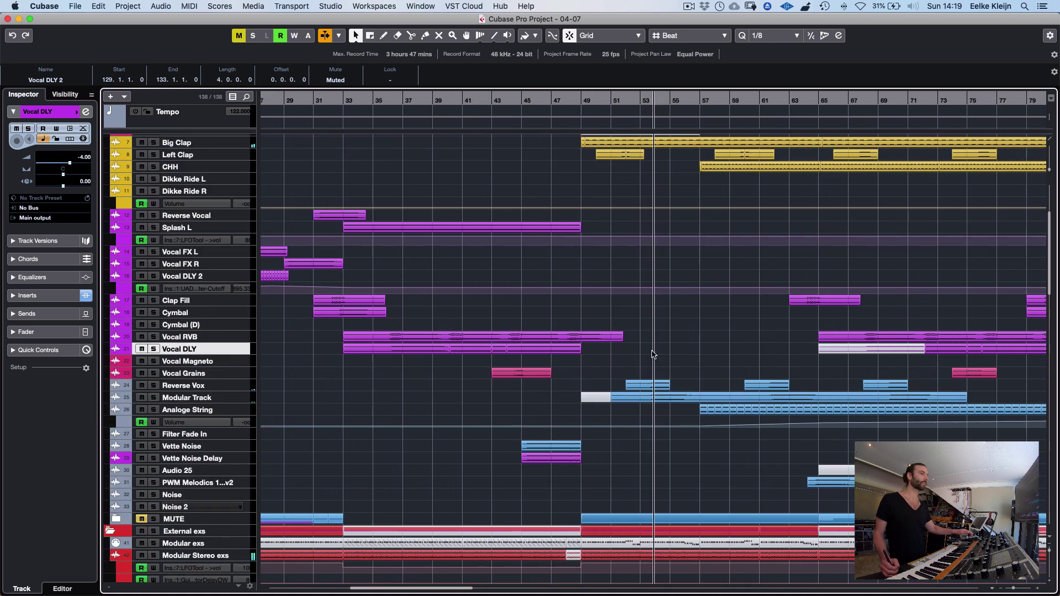
Solo Reverse Vox, Modular Track and Analoge String together with the playback position at bar 51
left_click(206, 390)
left_click(193, 411, "shift")
scroll(697, 275, "right", 5)
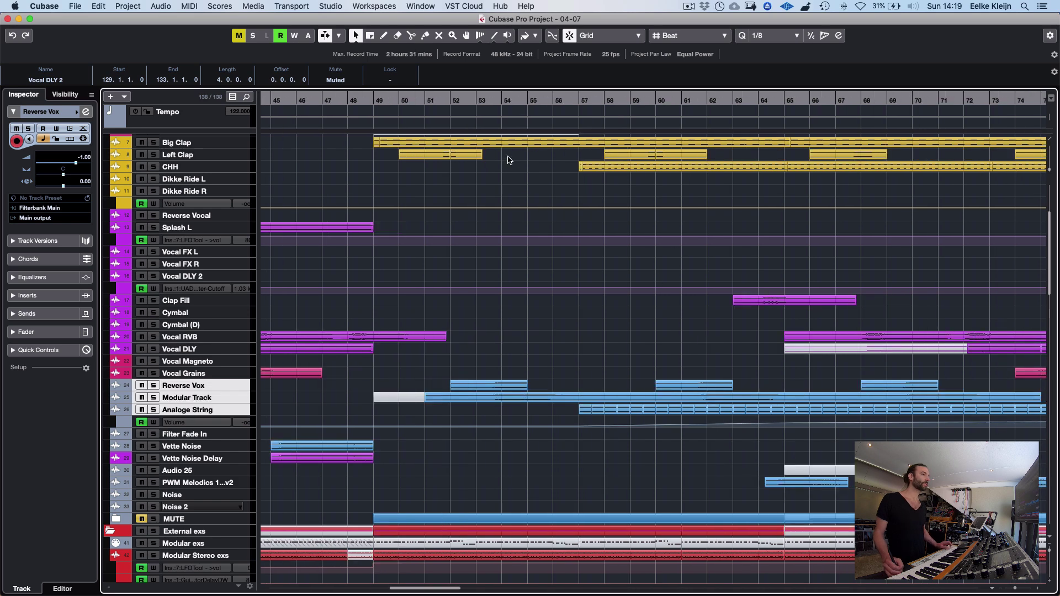
left_click(426, 100)
key("z")
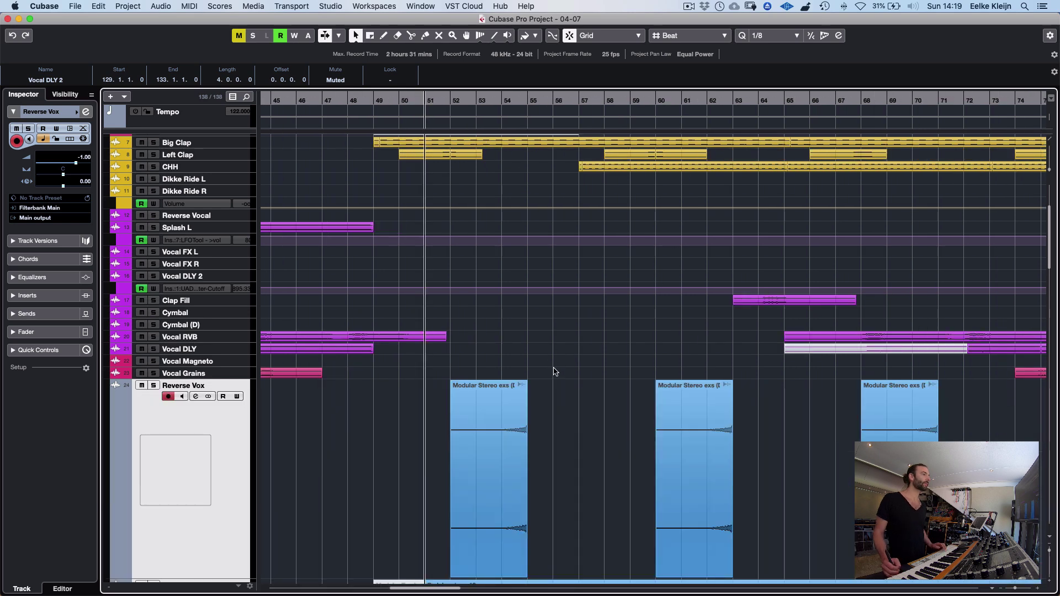
key("super+Up")
key("s")
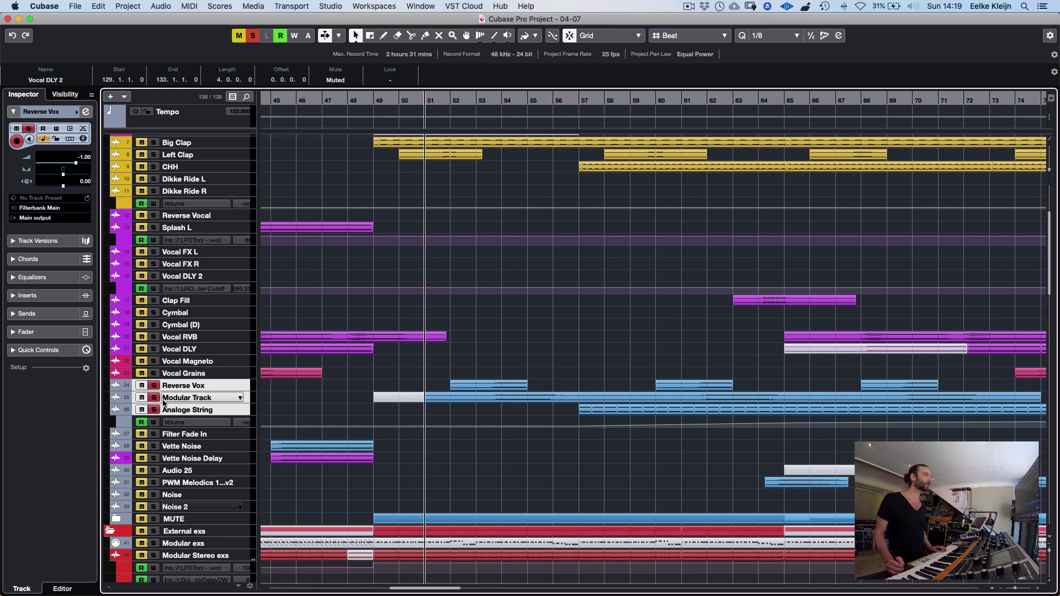
Audition the enlarged Reverse Vox track alone, followed by the enlarged Modular Track alone and combined with Reverse Vox
key("super+Down")
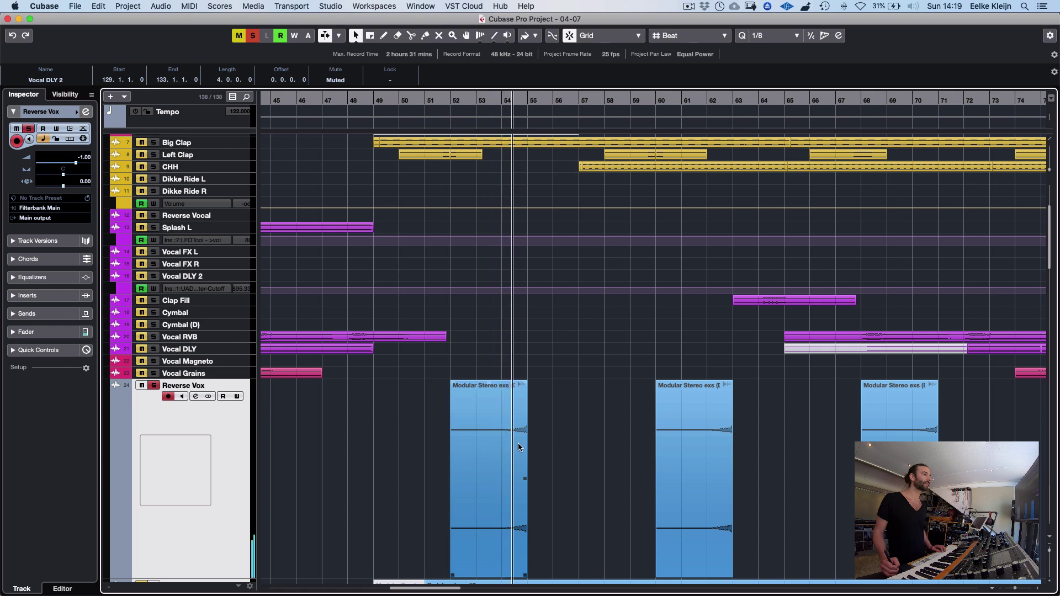
key("super+Down")
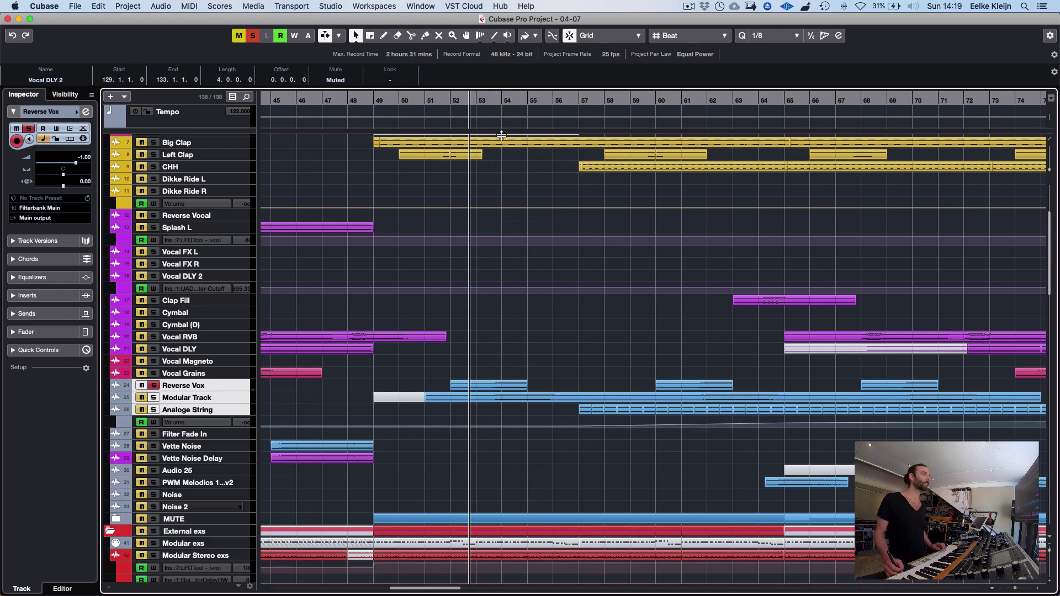
key("super+Down")
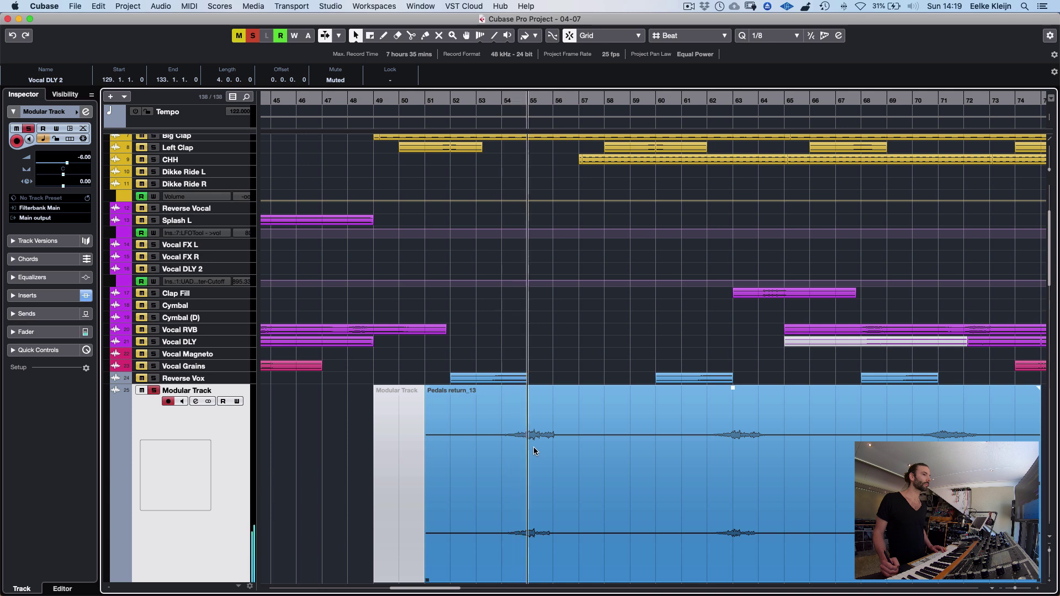
key("space")
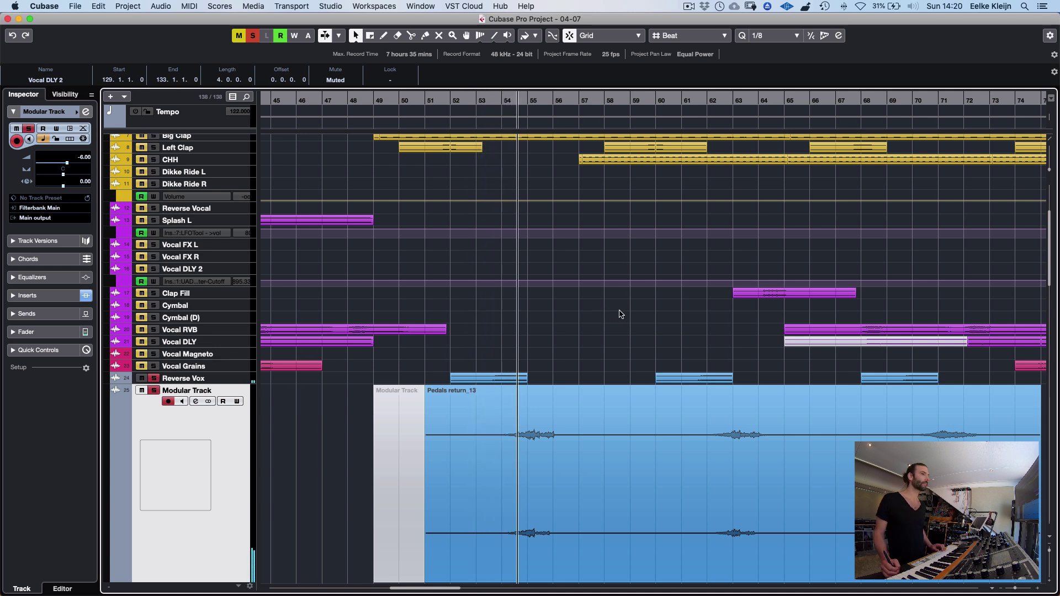
key("z")
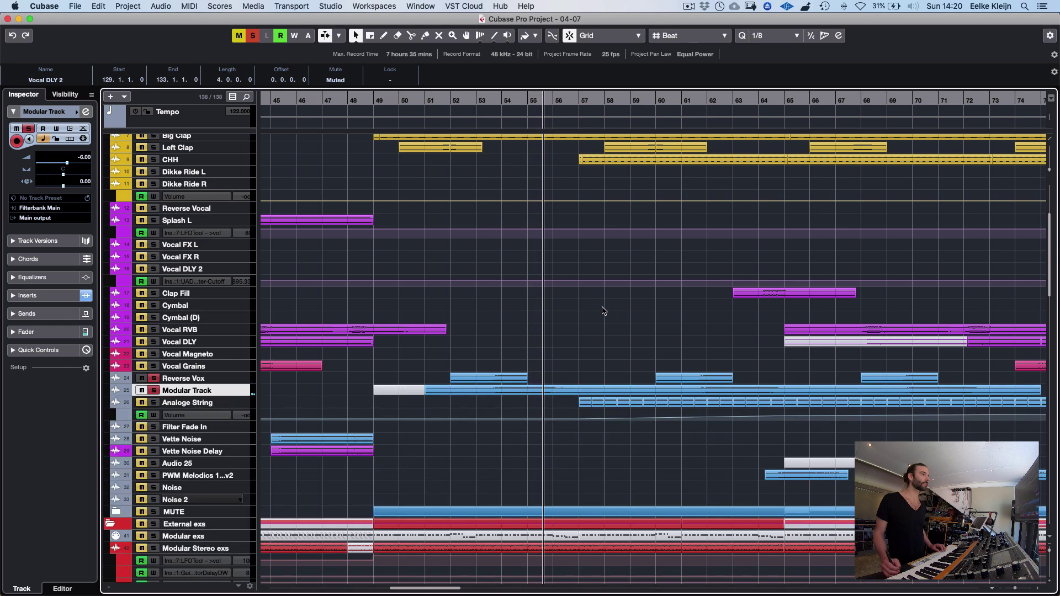
Audition the Analoge String track alone in solo with its row enlarged
left_click(210, 405)
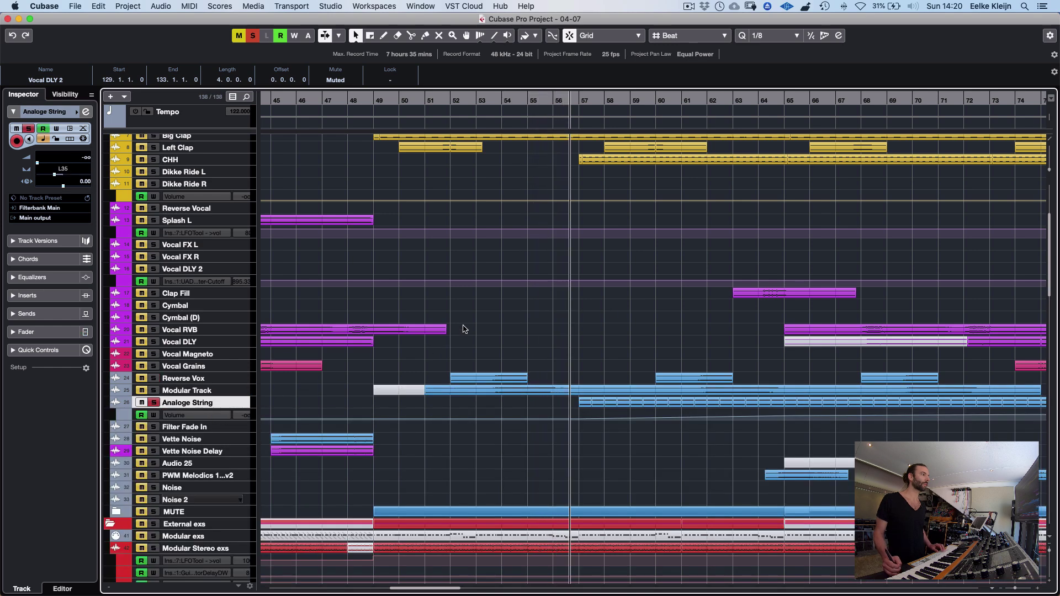
key("z")
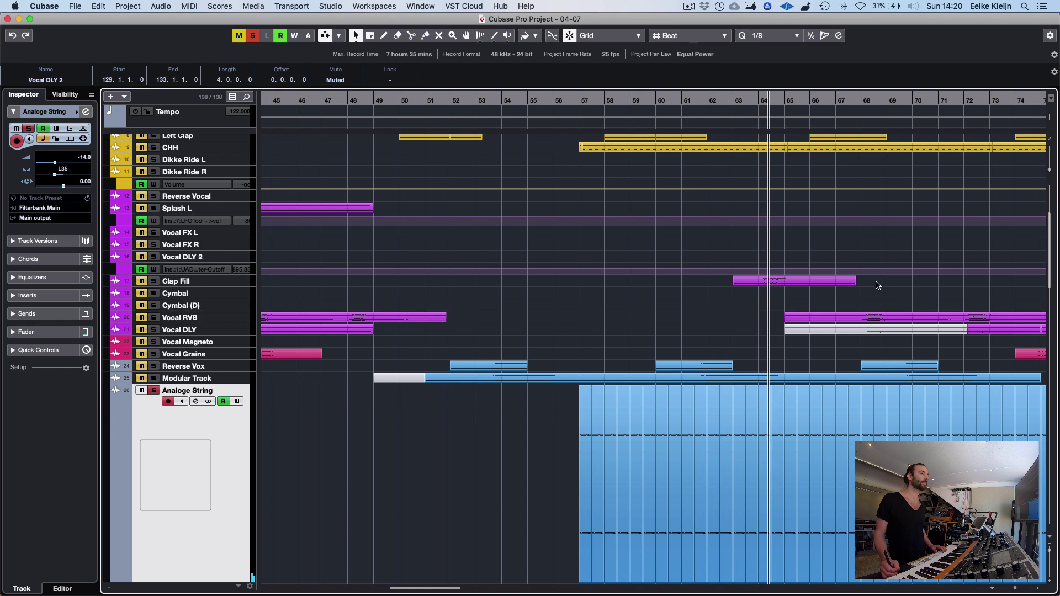
Return the Analoge String track's row to normal height and take the track out of solo
key("g")
key("g")
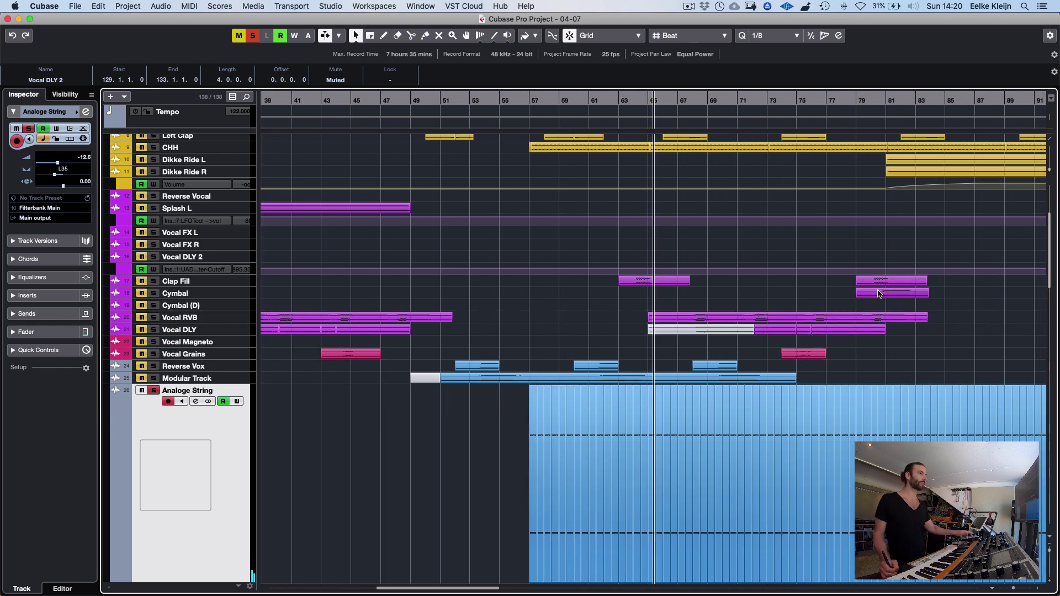
key("z")
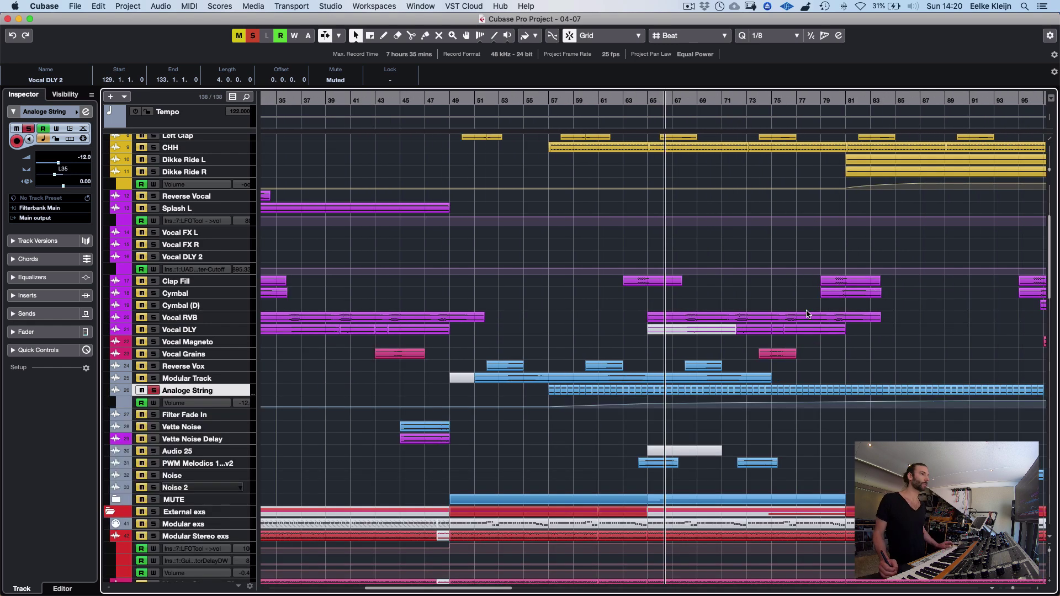
scroll(785, 332, "right", 2)
key("s")
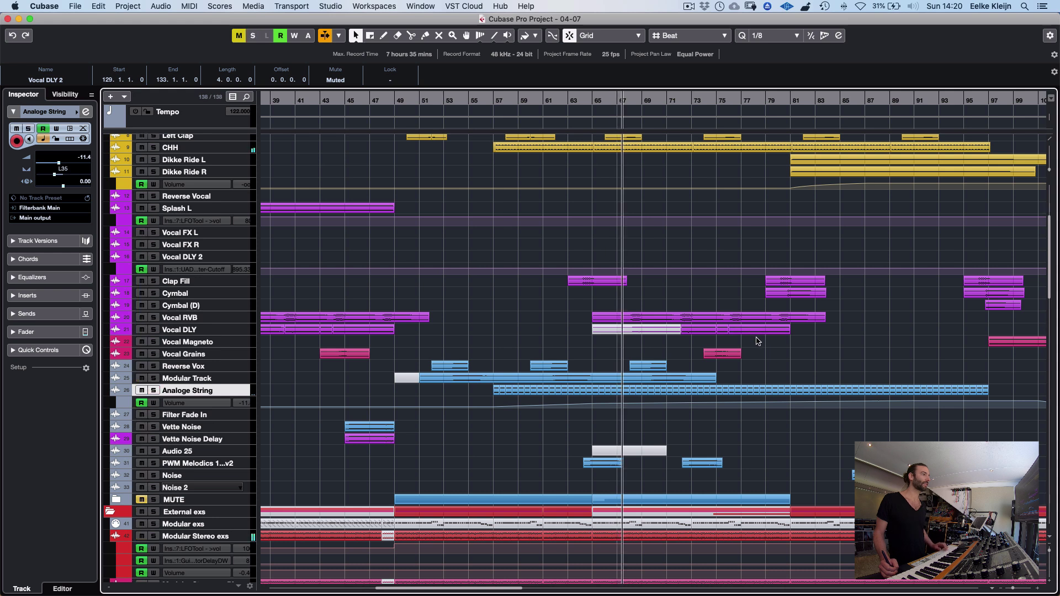
Select the PWM Melodics track and examine the arrangement around bars 65 to 80 during full-mix playback
key("Down")
key("Down")
key("Down")
key("Down")
key("Down")
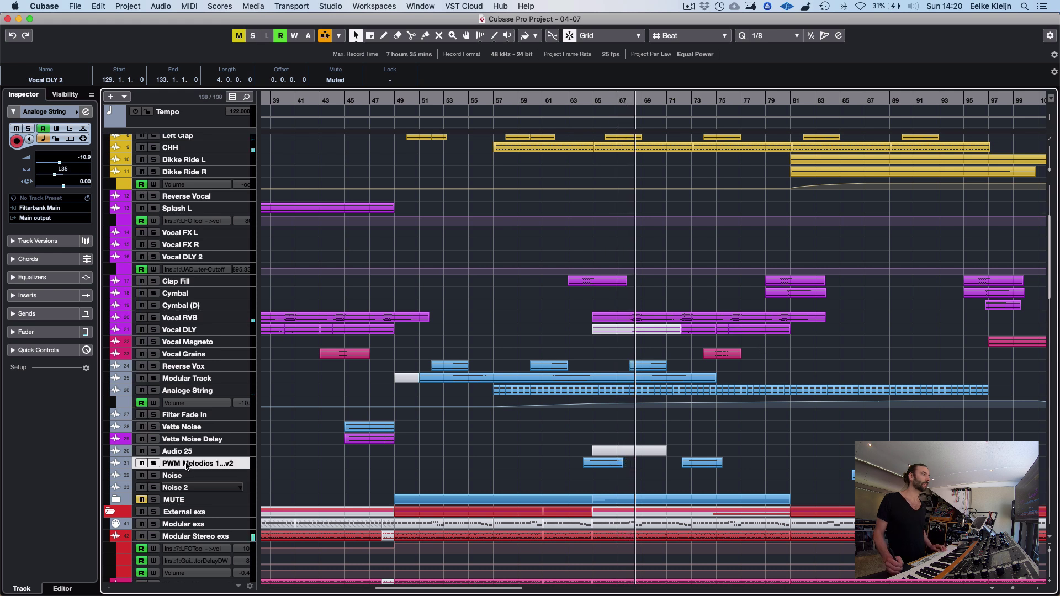
scroll(696, 371, "up", 5)
scroll(696, 372, "right", 2)
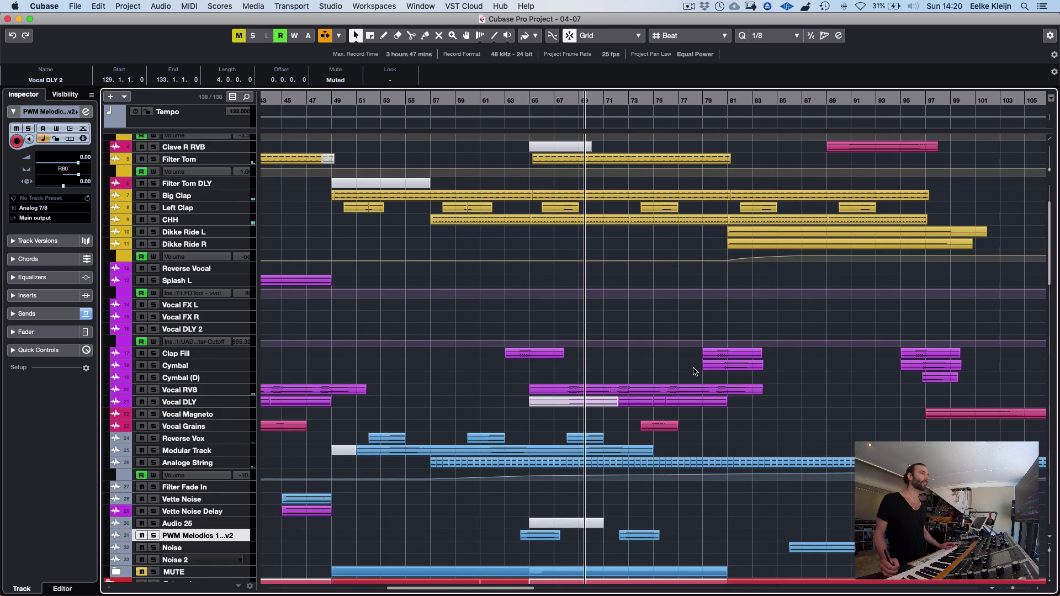
scroll(701, 308, "down", 5)
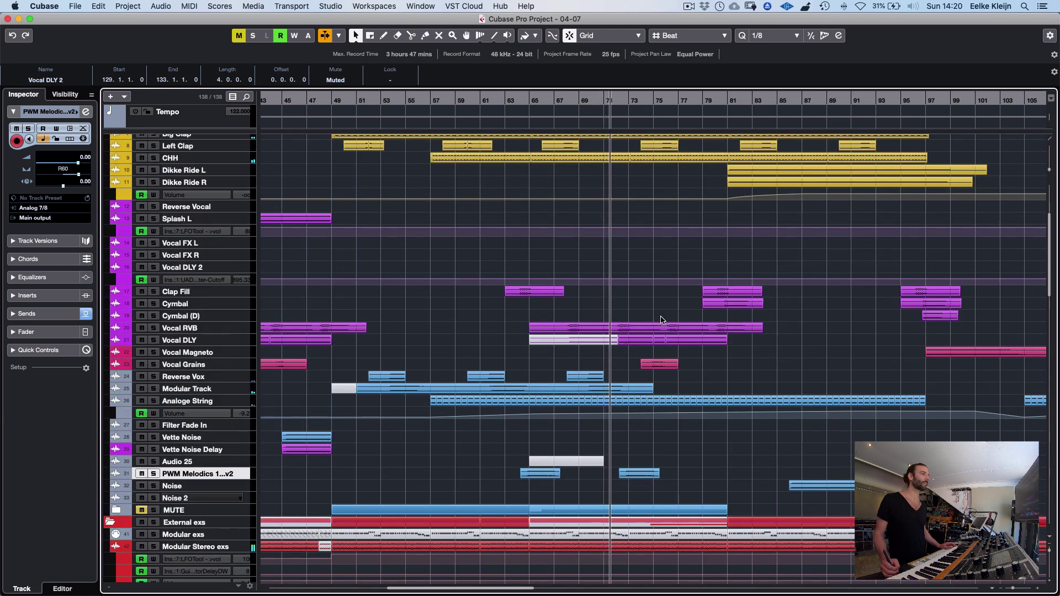
scroll(662, 320, "down", 2)
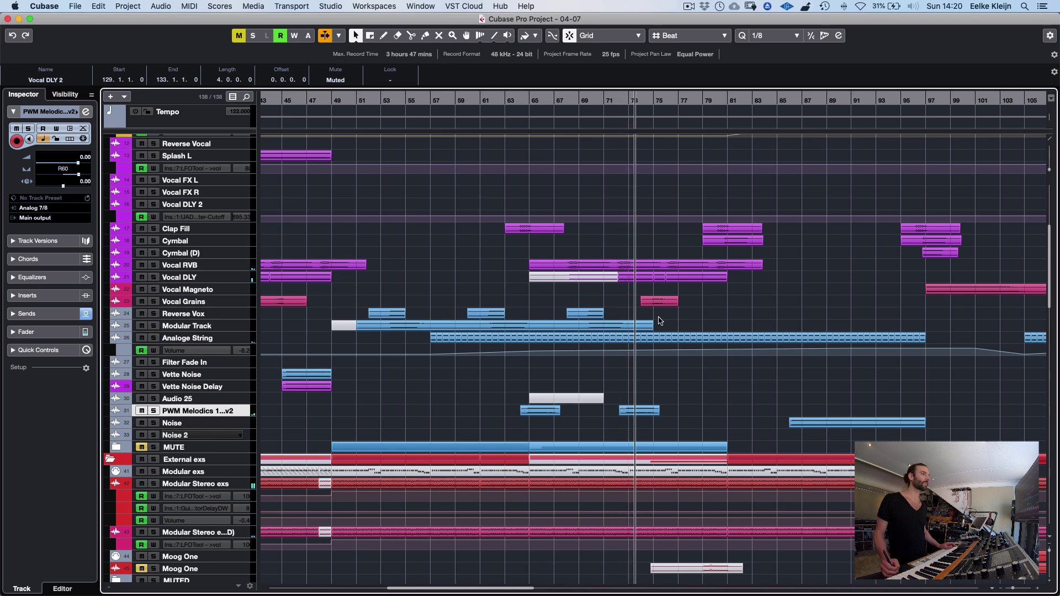
scroll(660, 319, "right", 2)
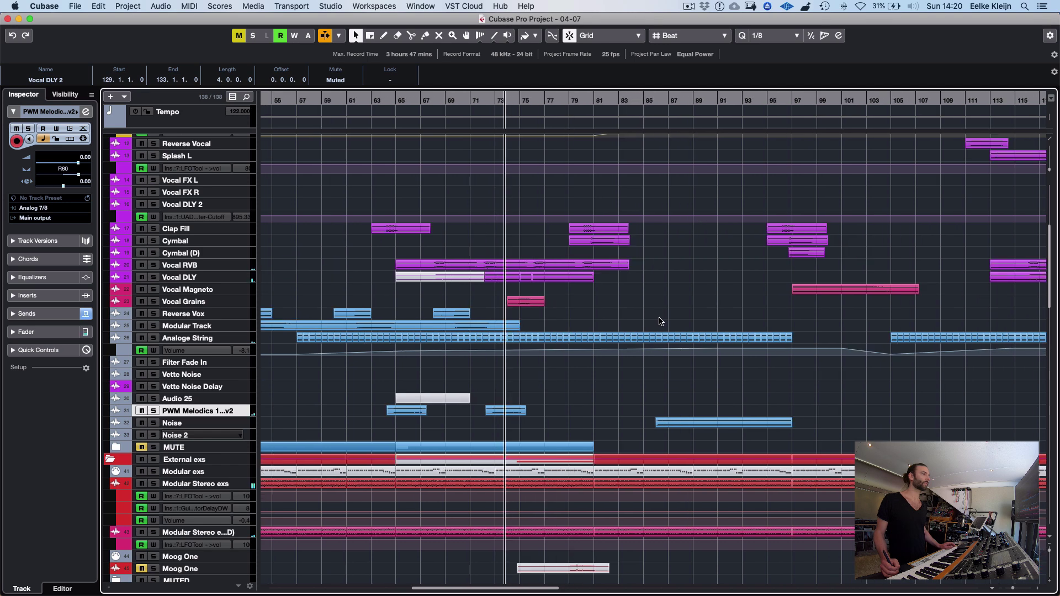
Audition the Vocal Grains track alone with its row enlarged, playing from around bar 74
left_click(196, 301)
key("s")
key("z")
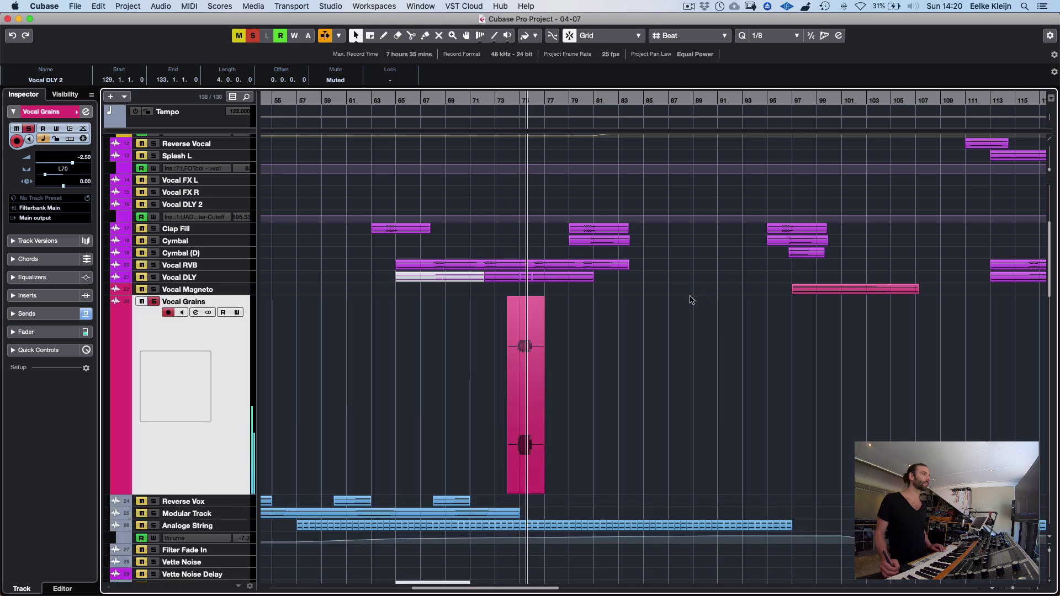
key("space")
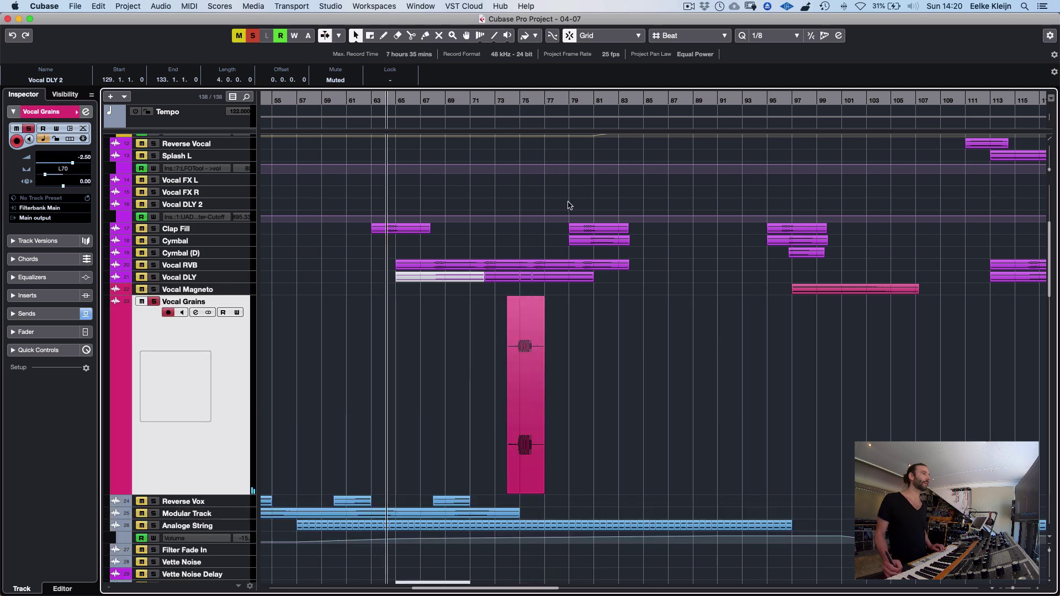
left_click(516, 101)
left_click_drag(514, 129, 499, 151)
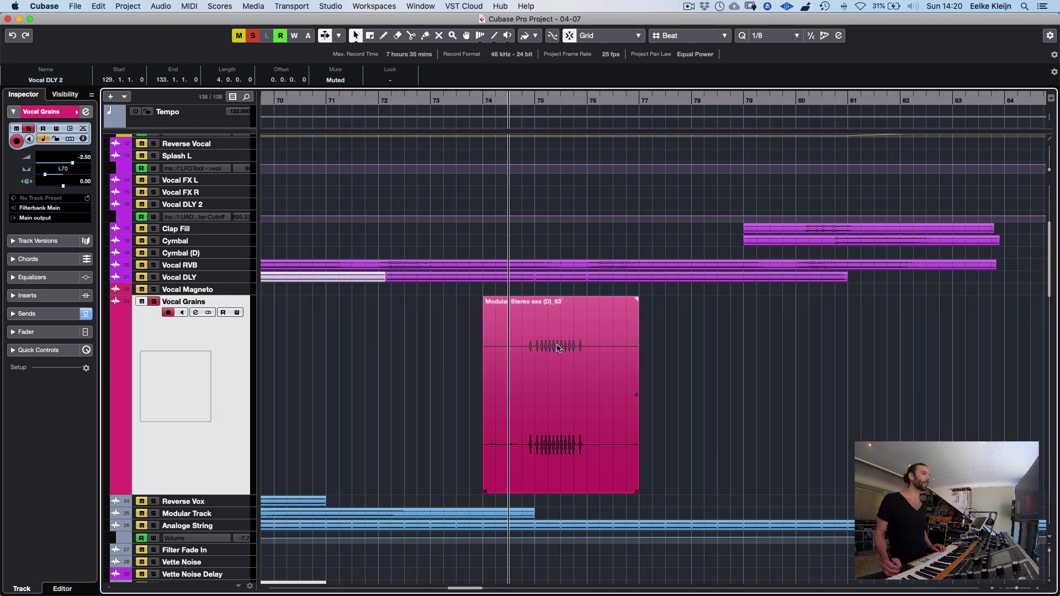
key("space")
Take the Vocal Grains track out of solo and return its row to normal height
key("g")
key("g")
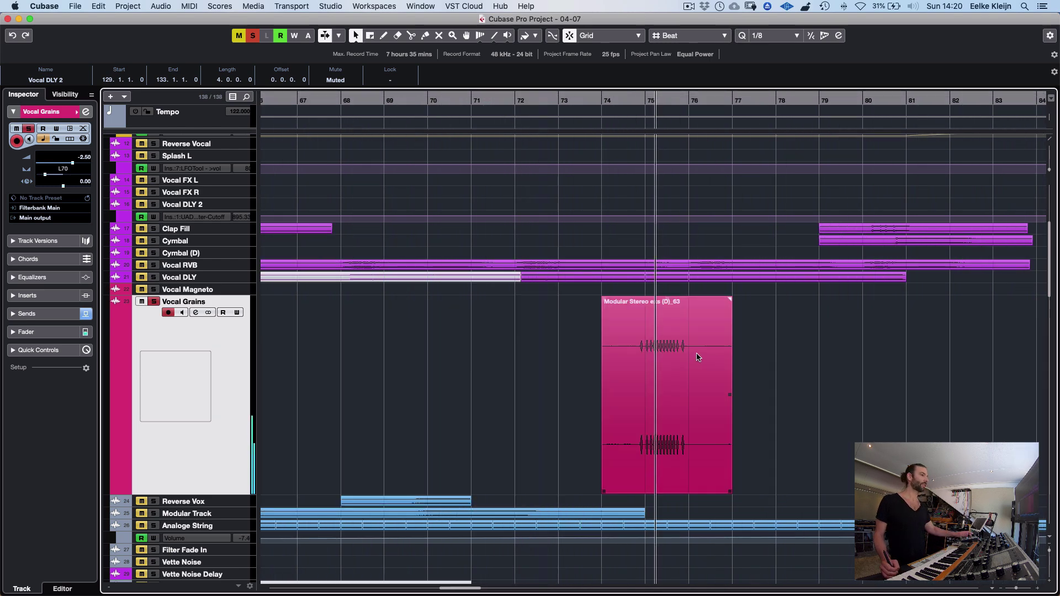
key("s")
key("z")
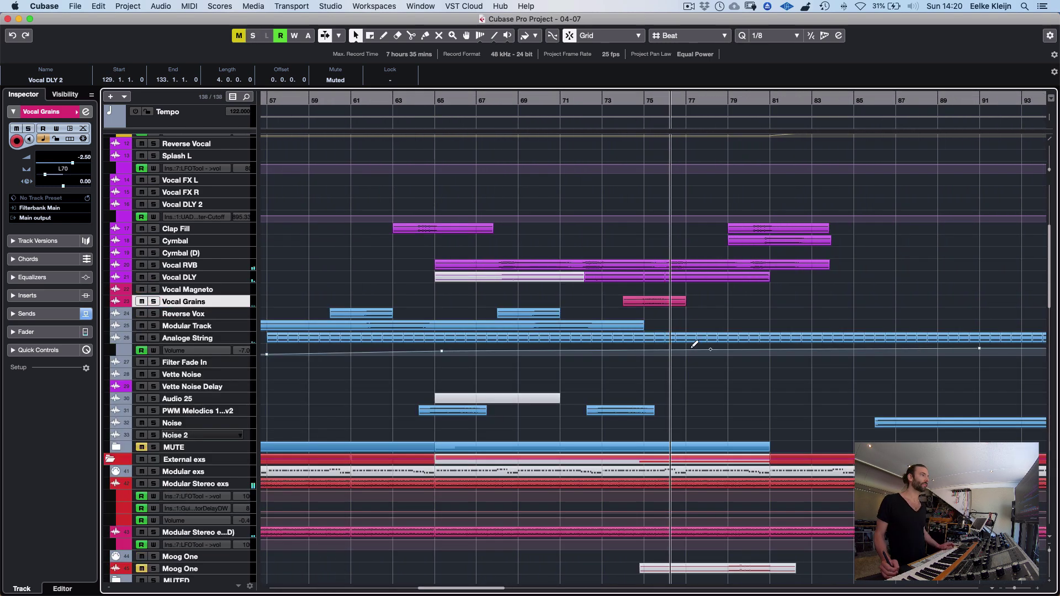
Examine the audio, external, drum and instrument tracks around bars 77 to 97 with the full mix playing and no event selected
scroll(694, 346, "right", 2)
scroll(717, 317, "down", 5)
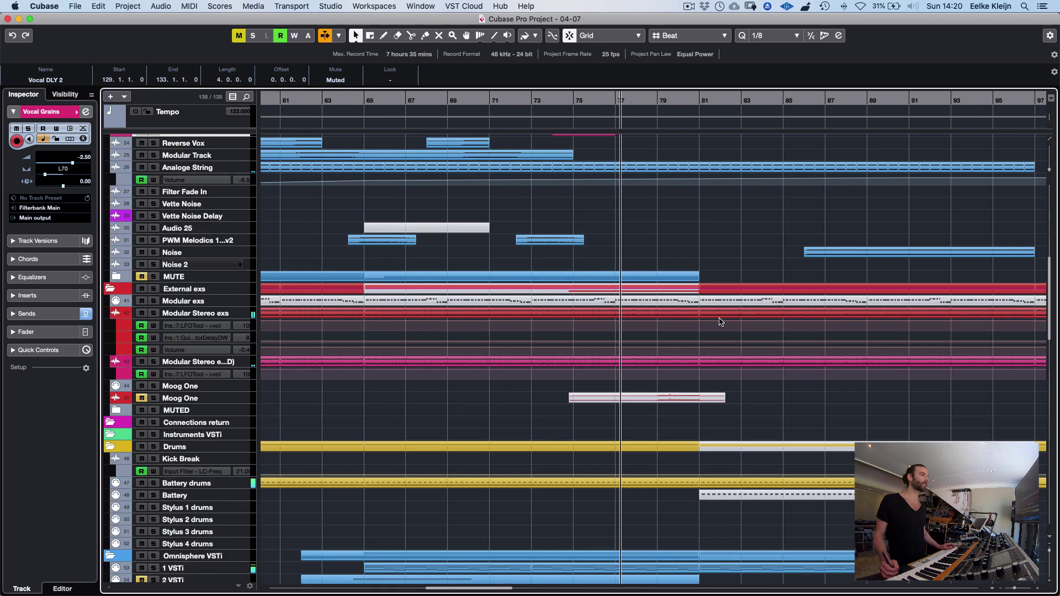
scroll(716, 319, "right", 3)
scroll(712, 321, "down", 3)
scroll(707, 323, "up", 10)
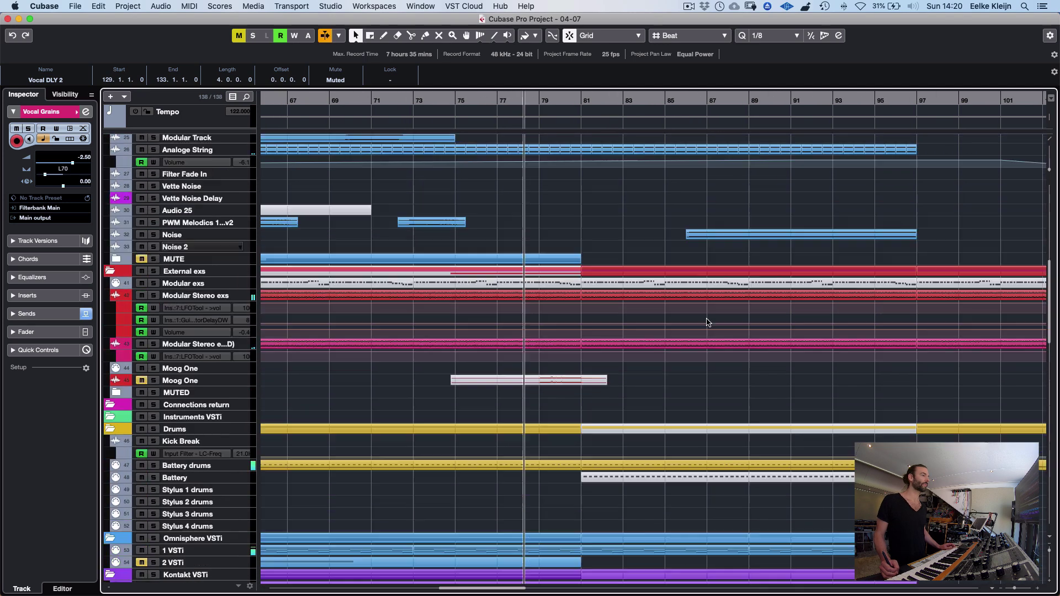
key("g")
key("g")
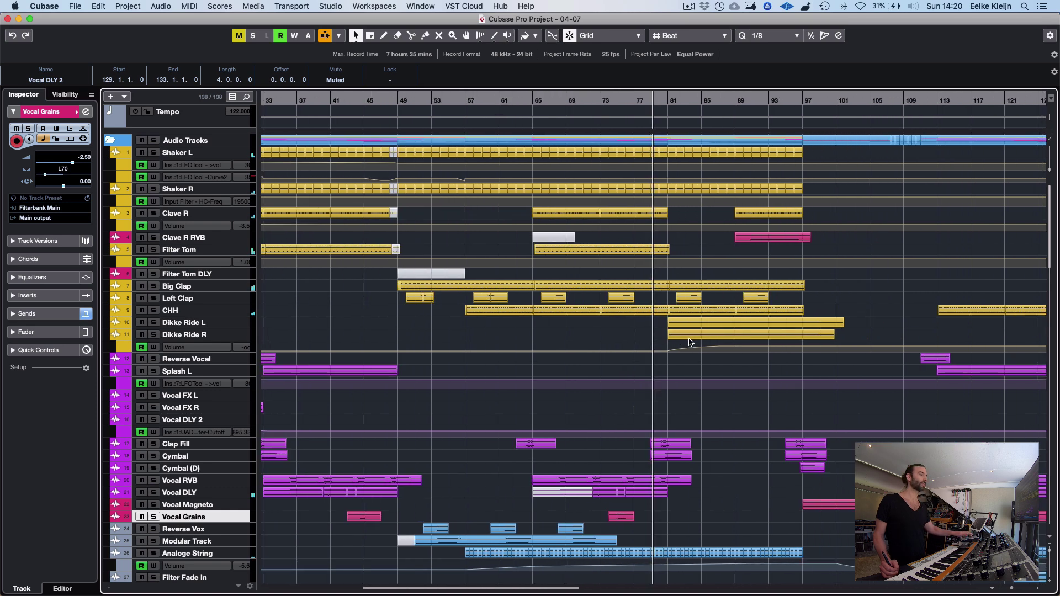
scroll(701, 312, "right", 3)
left_click(741, 286)
scroll(738, 288, "down", 3)
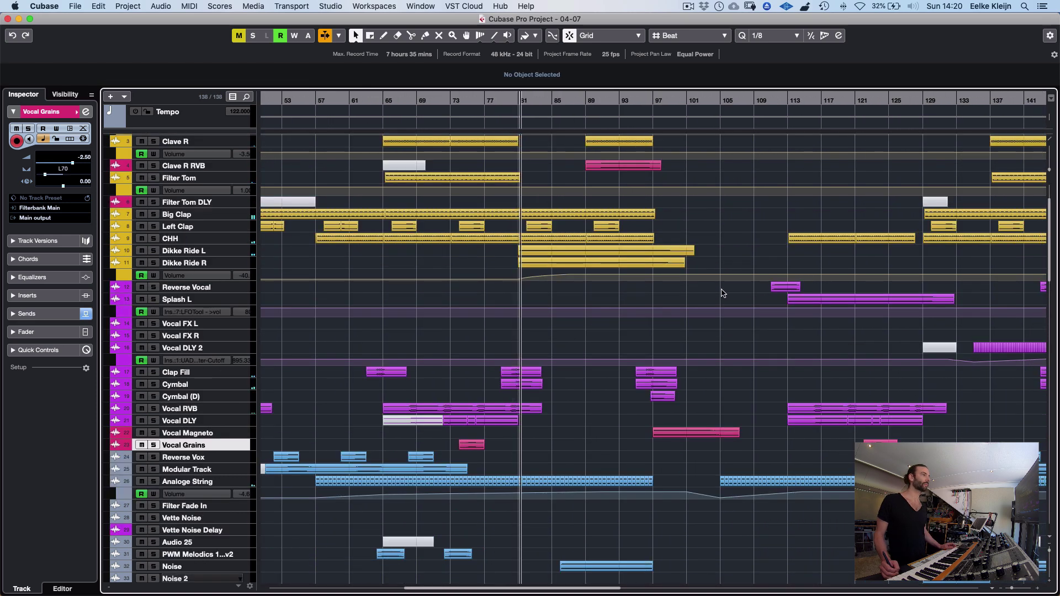
scroll(724, 292, "up", 3)
scroll(715, 293, "down", 10)
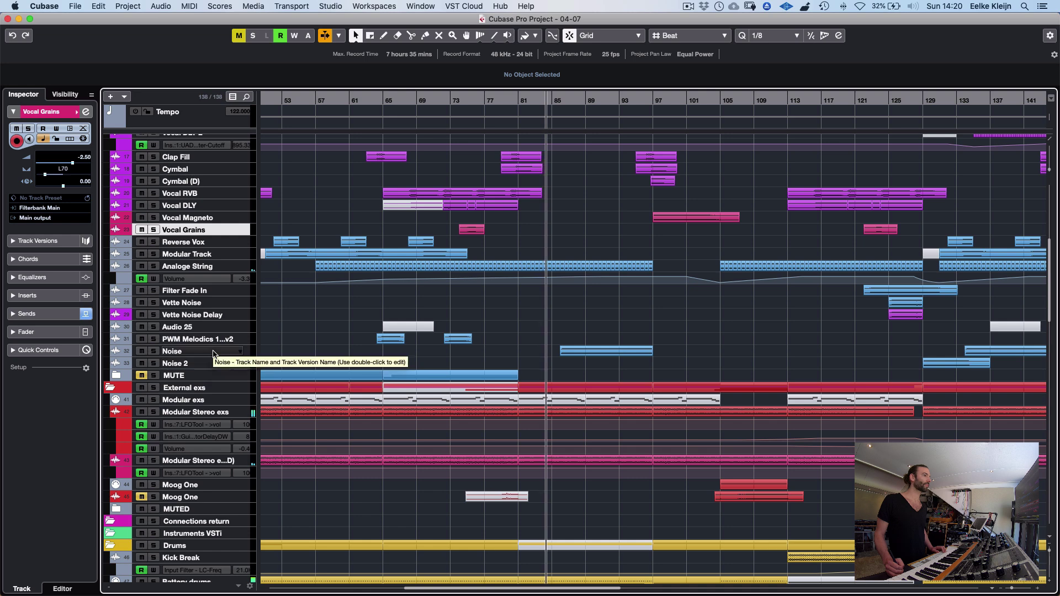
Audition the Noise track's riser before bar 97 alone with its row enlarged, and return to the full mix
left_click(190, 351)
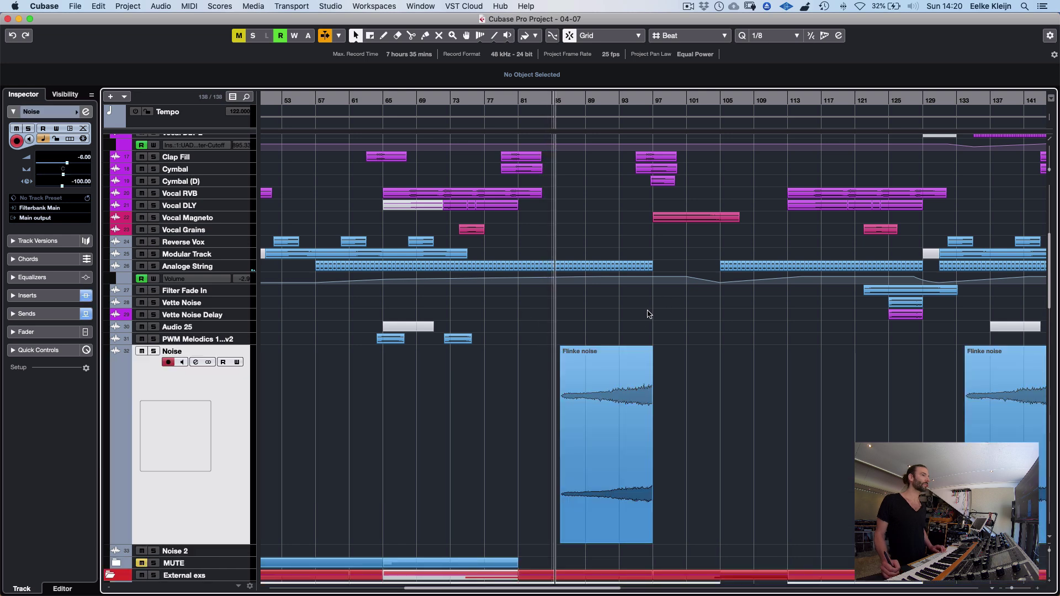
key("s")
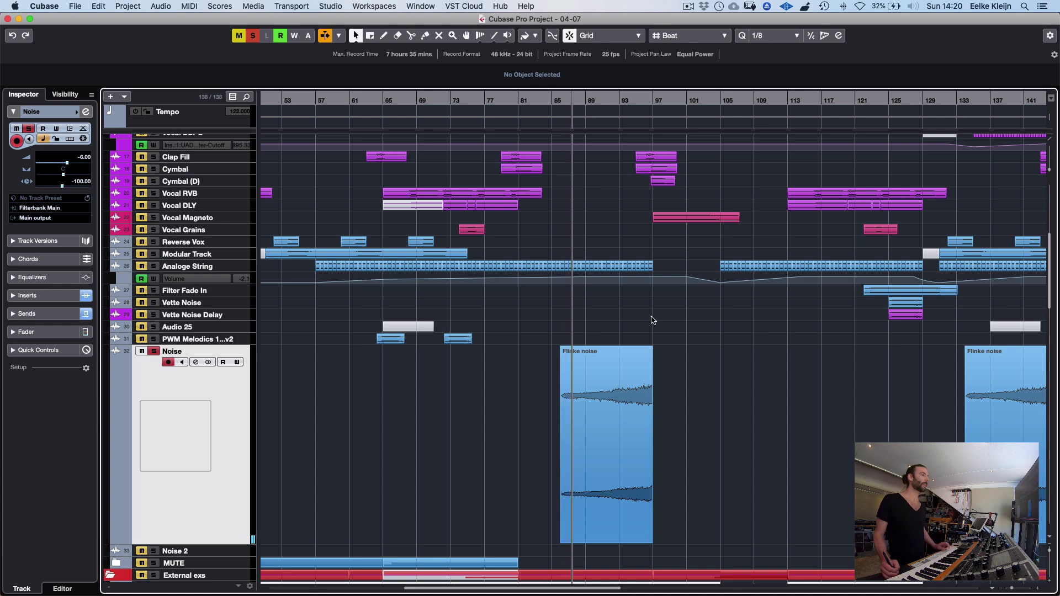
key("z")
key("z")
key("g")
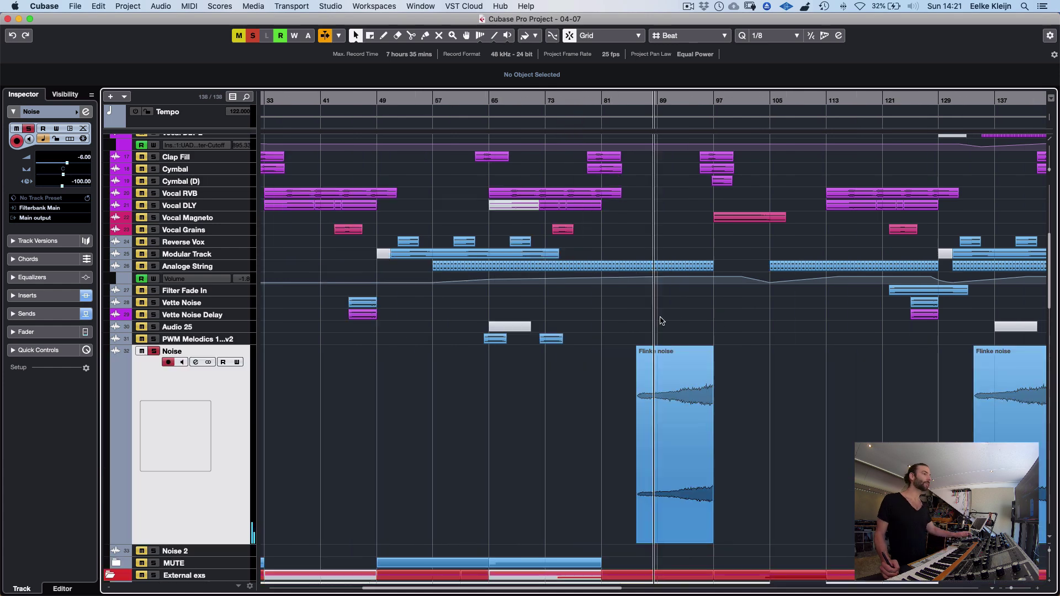
key("g")
scroll(653, 324, "up", 5)
scroll(653, 324, "down", 5)
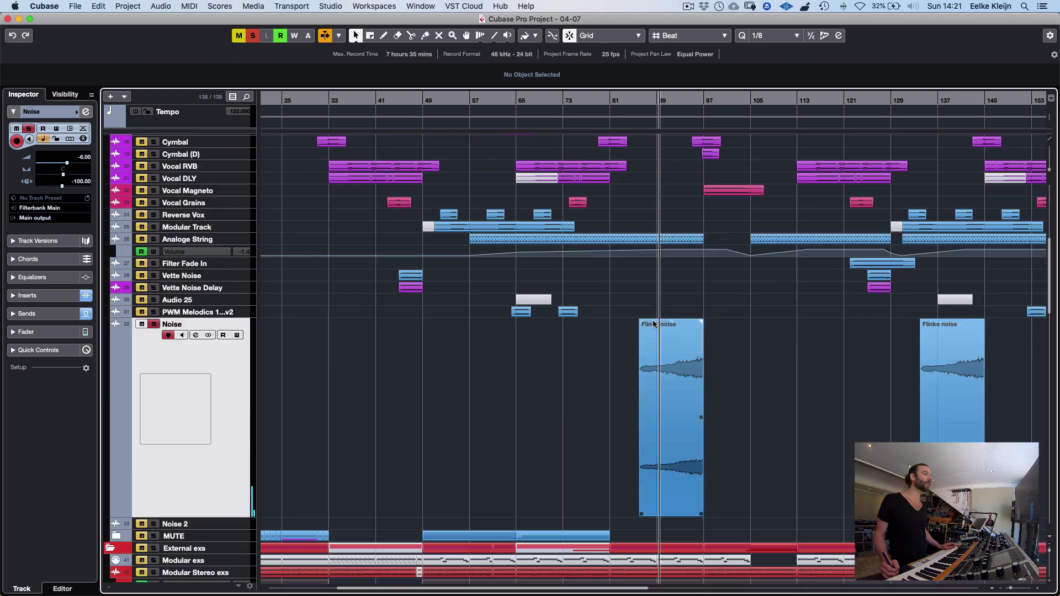
scroll(653, 325, "down", 3)
scroll(635, 309, "right", 2)
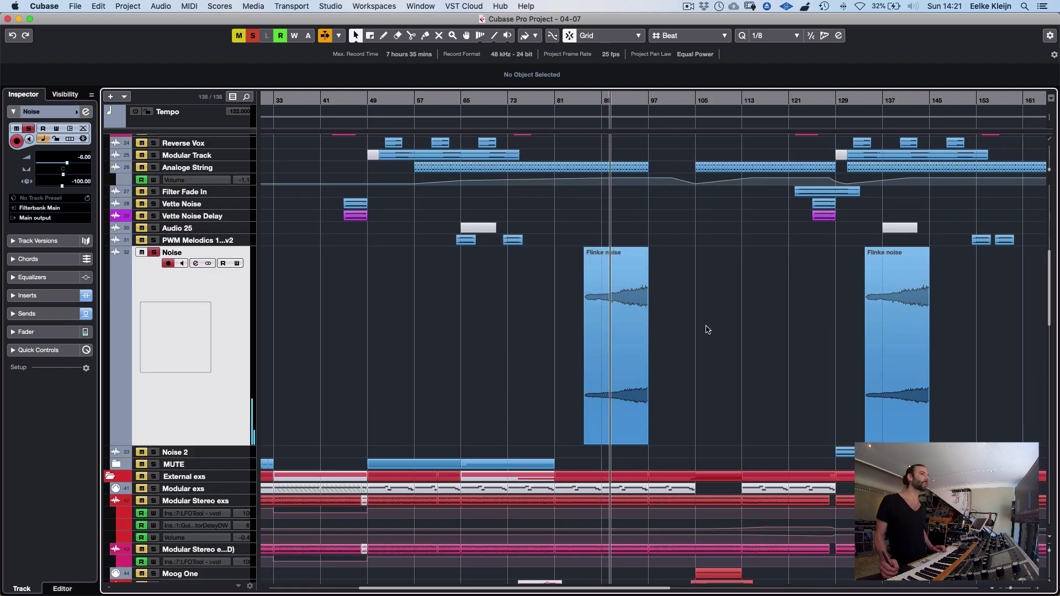
scroll(740, 328, "up", 3)
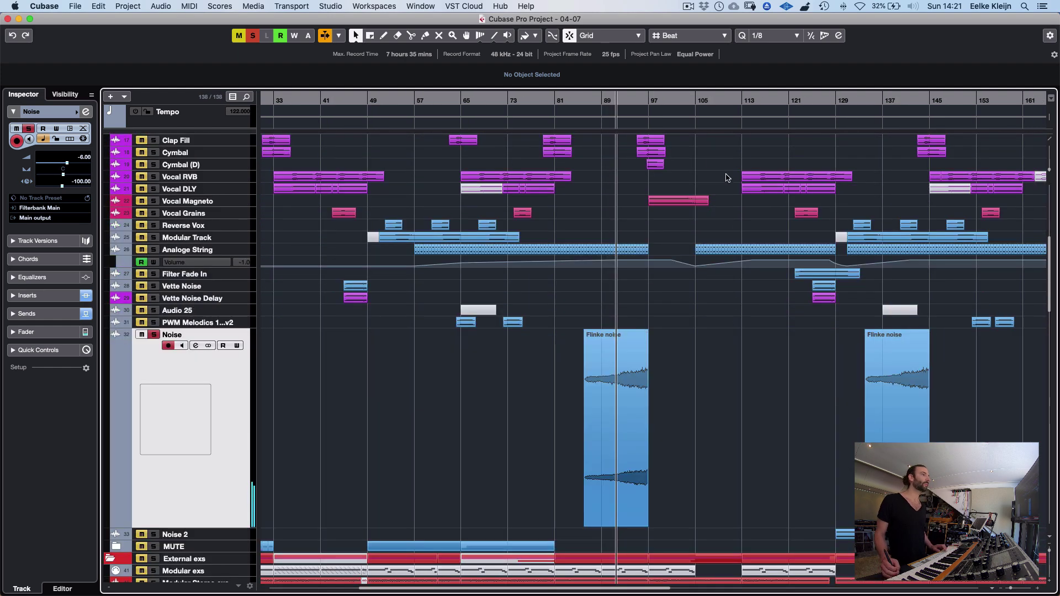
key("s")
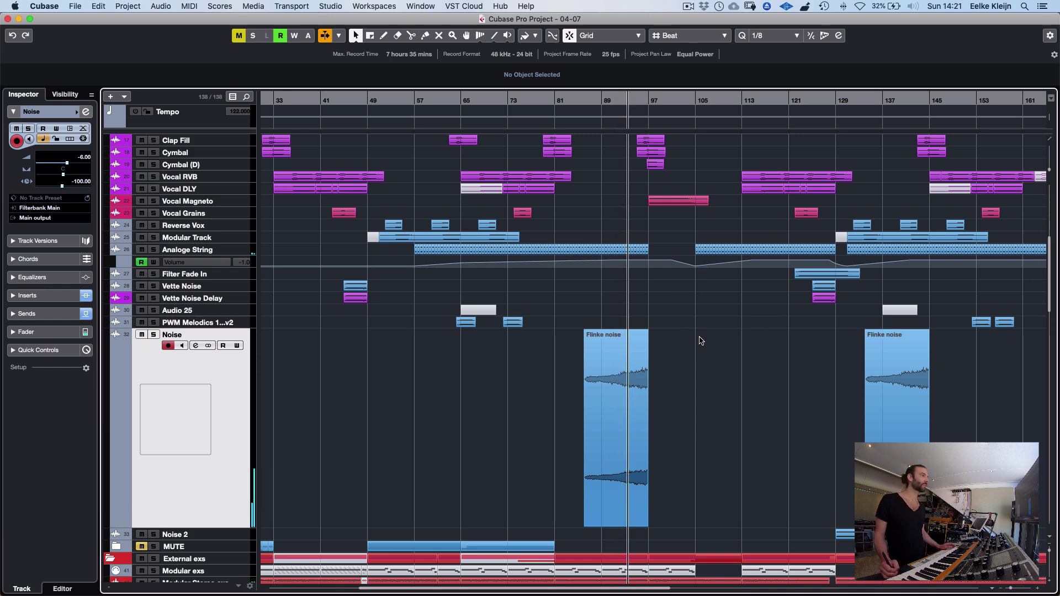
Solo the Vocal Magneto track and enlarge its row
scroll(700, 341, "down", 10)
scroll(698, 341, "down", 7)
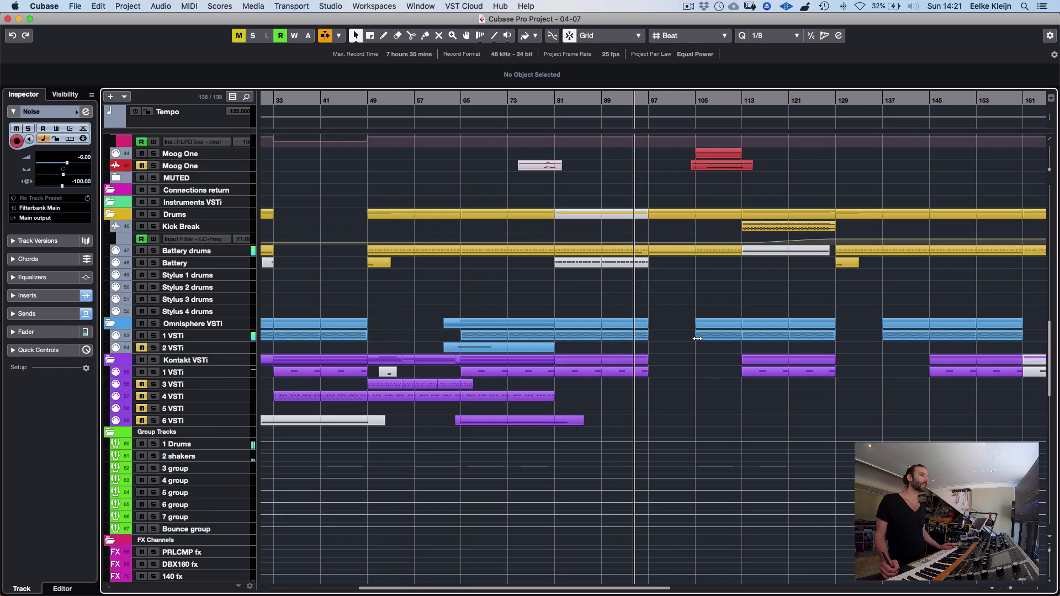
scroll(698, 338, "up", 15)
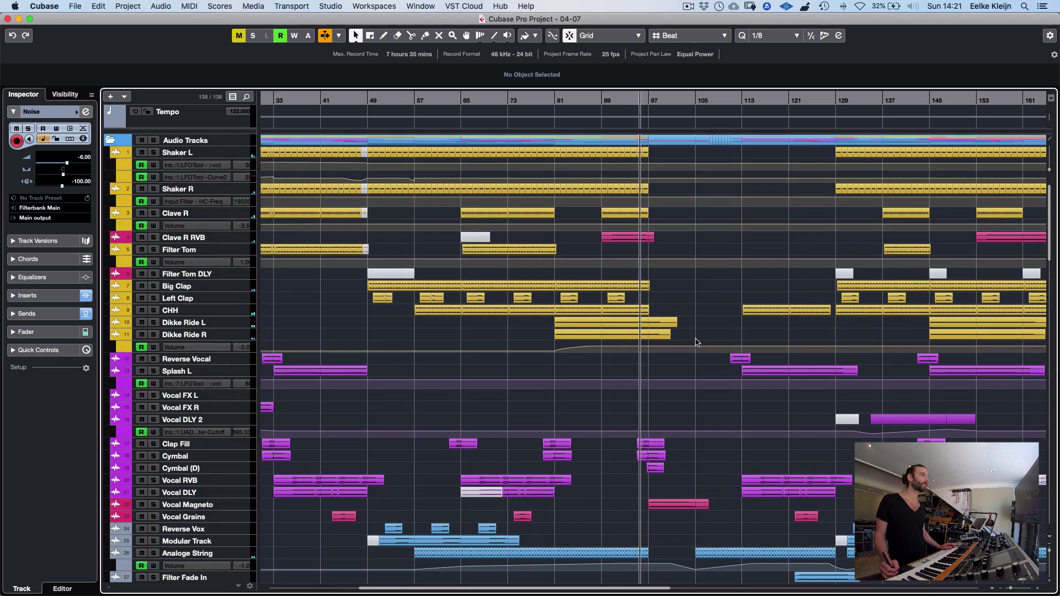
scroll(696, 341, "right", 5)
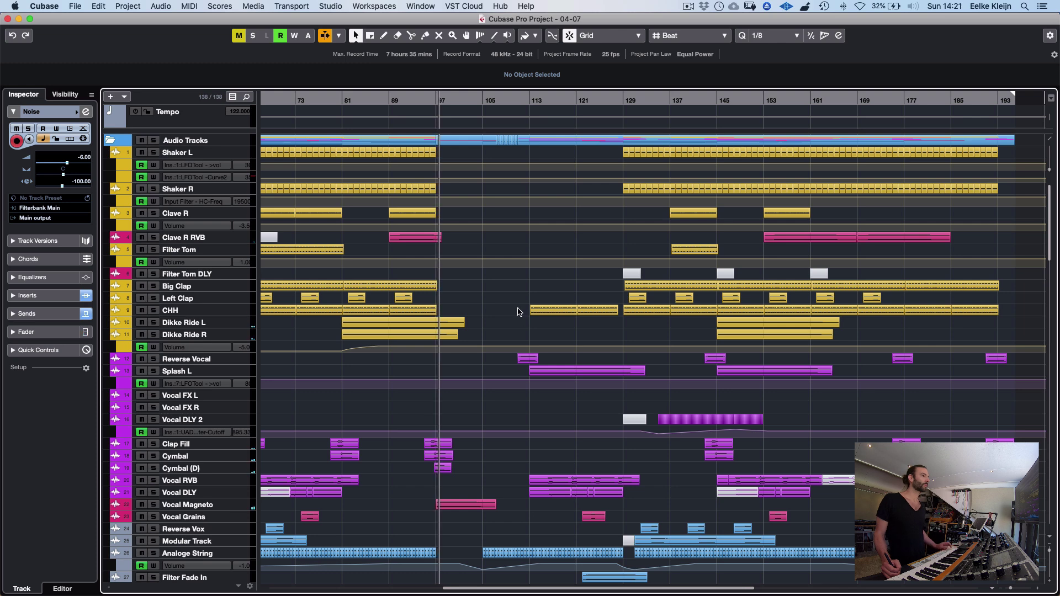
scroll(522, 313, "down", 5)
key("space")
left_click(206, 343)
key("s")
key("z")
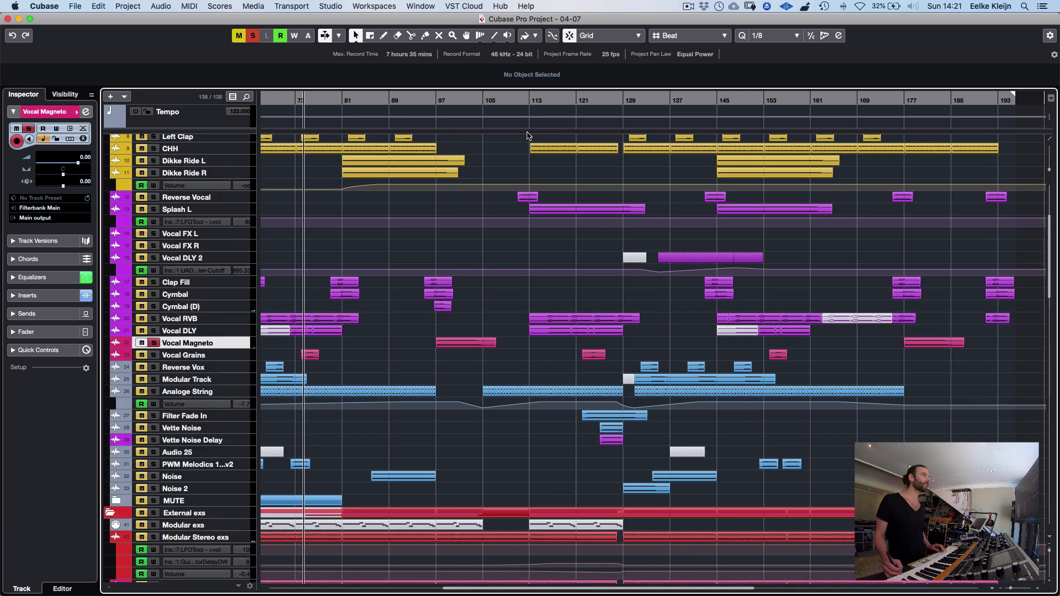
key("z")
Audition the Vocal Magneto event starting at bar 97 alone, with the timeline zoomed in around it
left_click_drag(433, 96, 572, 158)
key("h")
key("h")
key("h")
key("h")
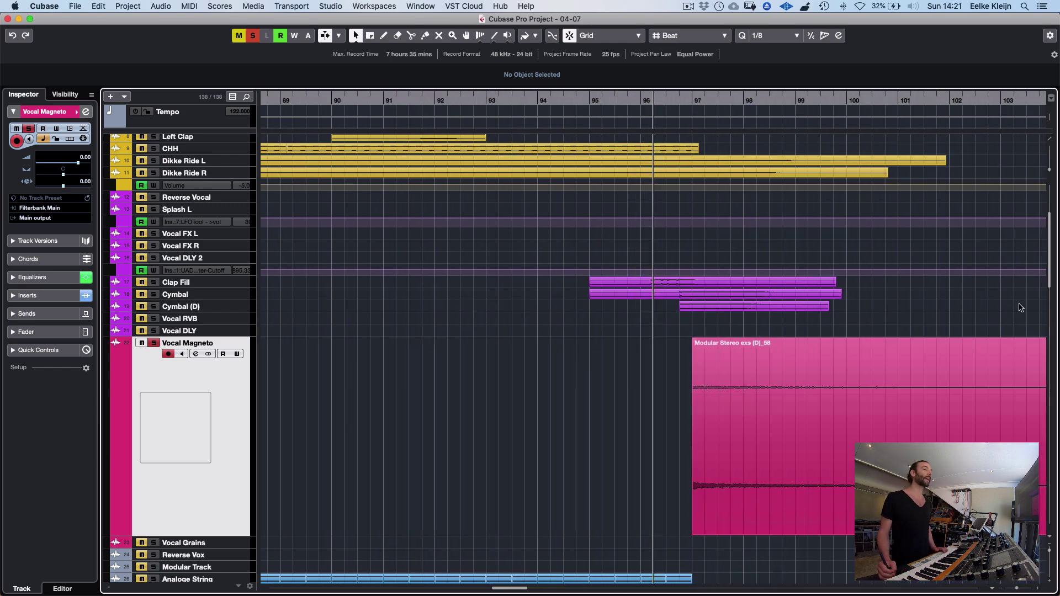
scroll(949, 306, "right", 5)
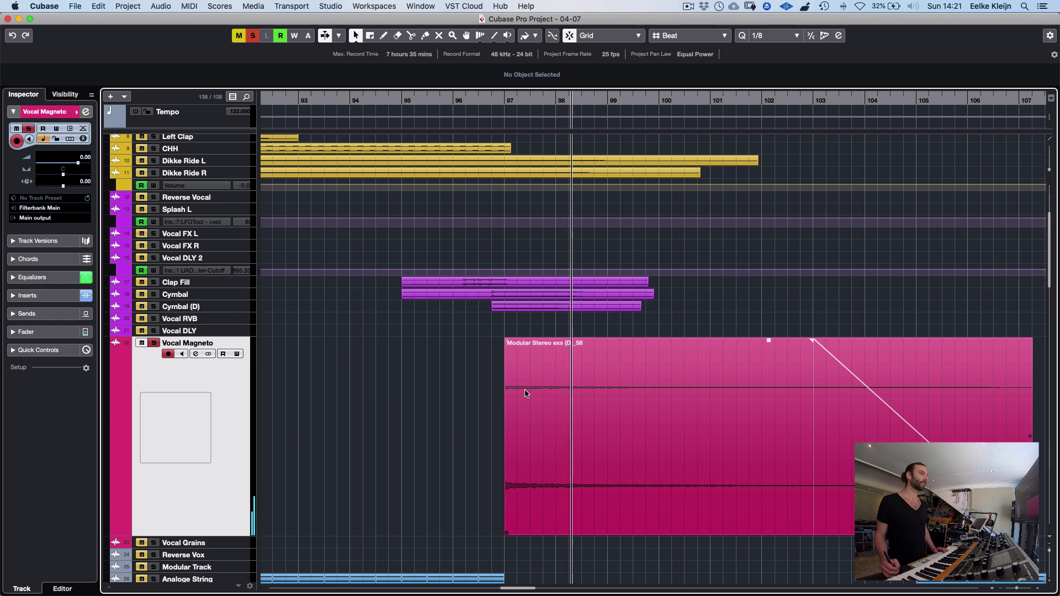
key("super+z")
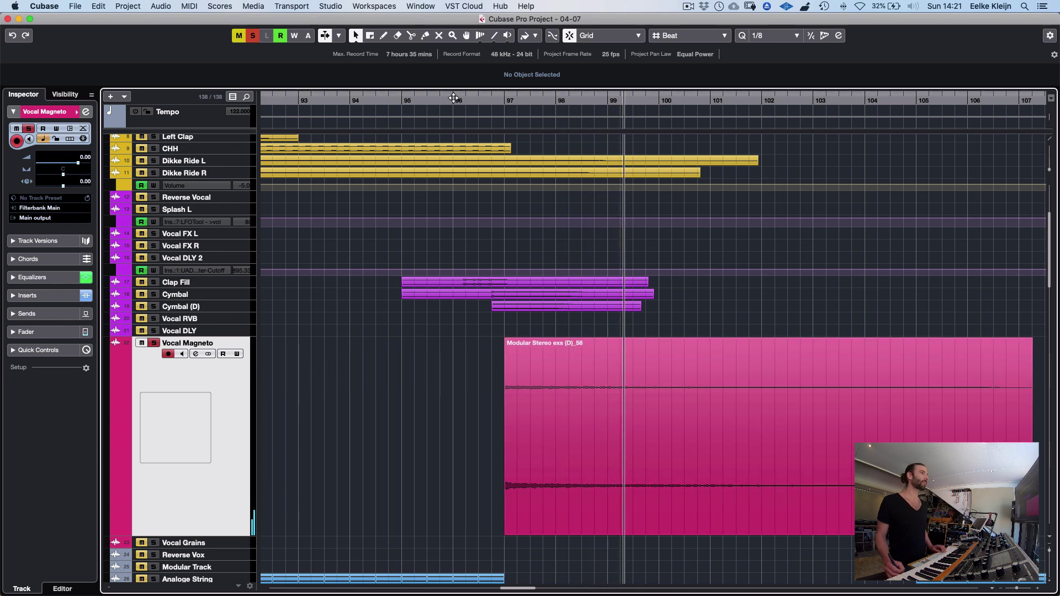
Play Vocal Magneto in the full mix from bar 96, with its solo off and its row back to normal height
left_click(453, 98)
key("s")
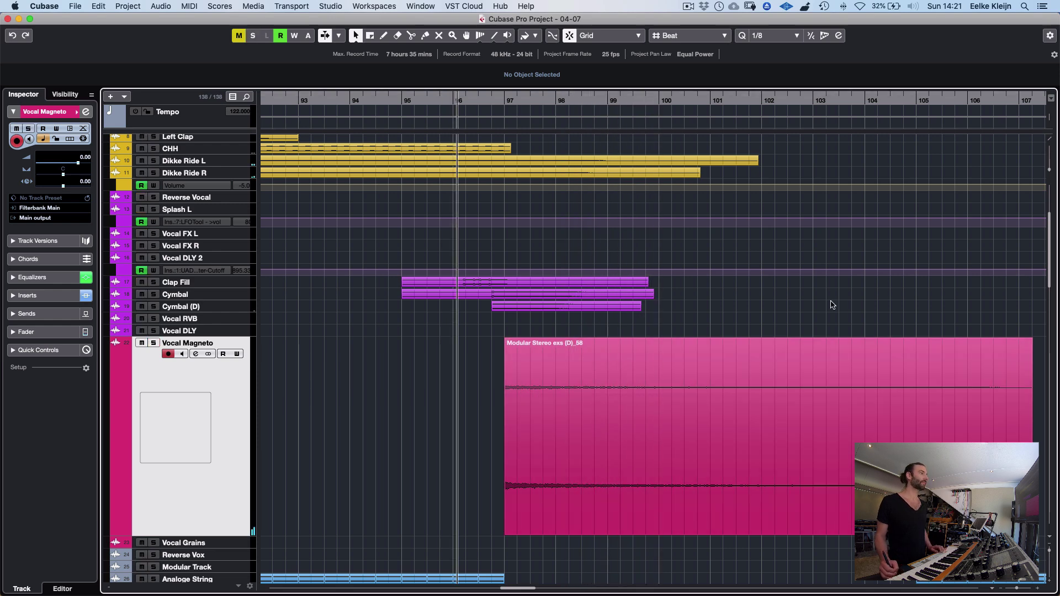
key("z")
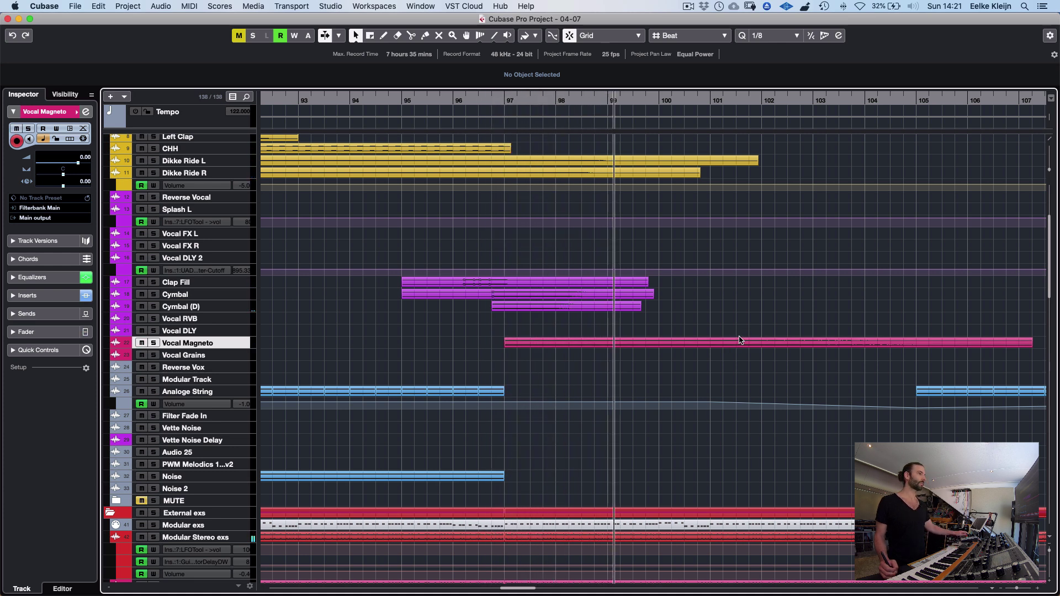
key("g")
key("g")
key("g")
key("g")
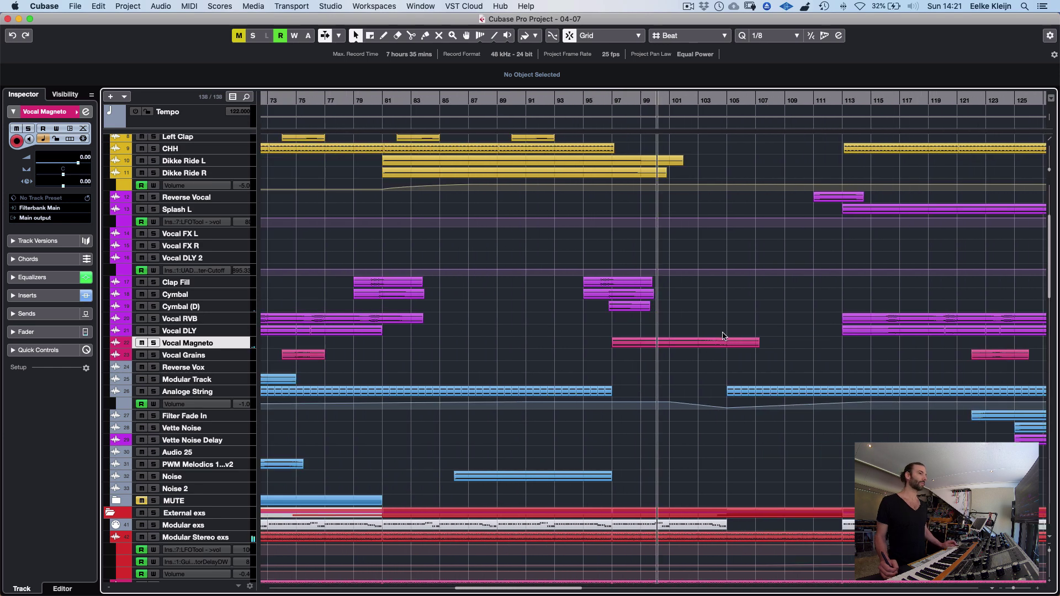
Enlarge the Vocal Magneto row and select its event starting at bar 97
scroll(724, 335, "right", 5)
scroll(718, 334, "down", 10)
scroll(709, 334, "up", 2)
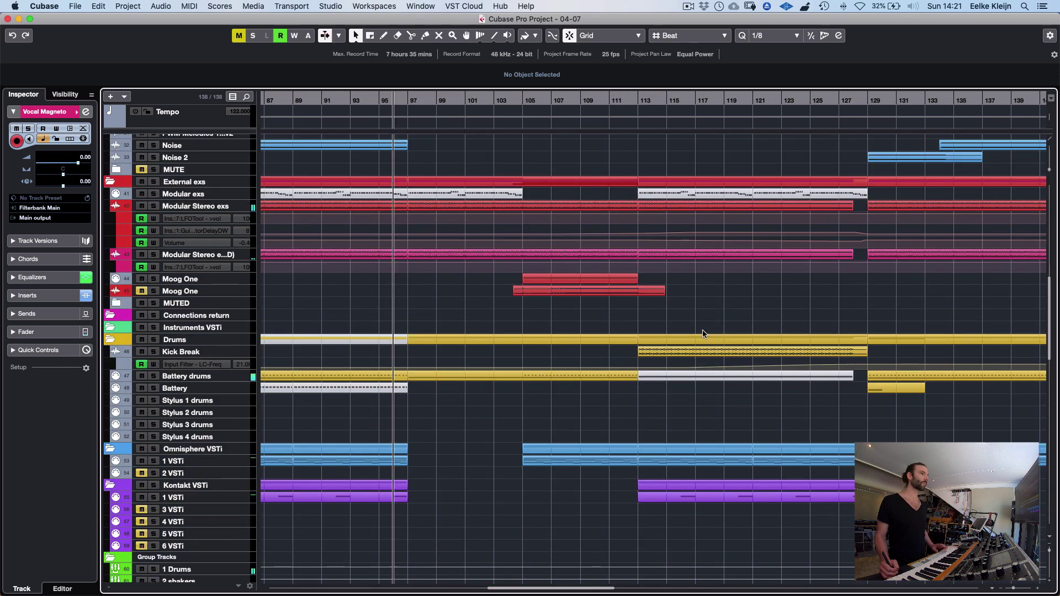
scroll(566, 329, "up", 6)
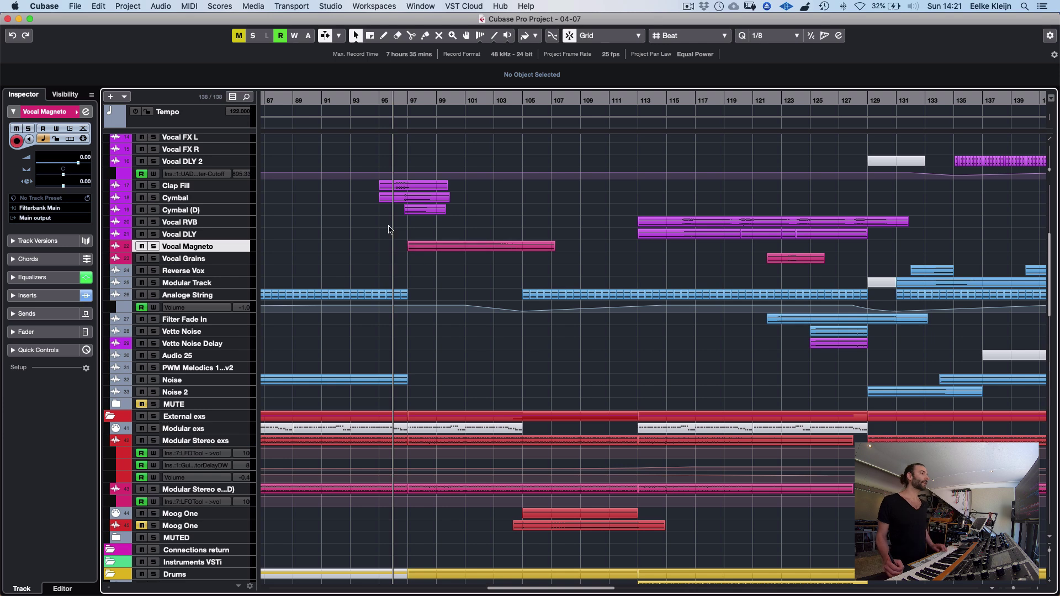
key("z")
left_click_drag(366, 239, 593, 444)
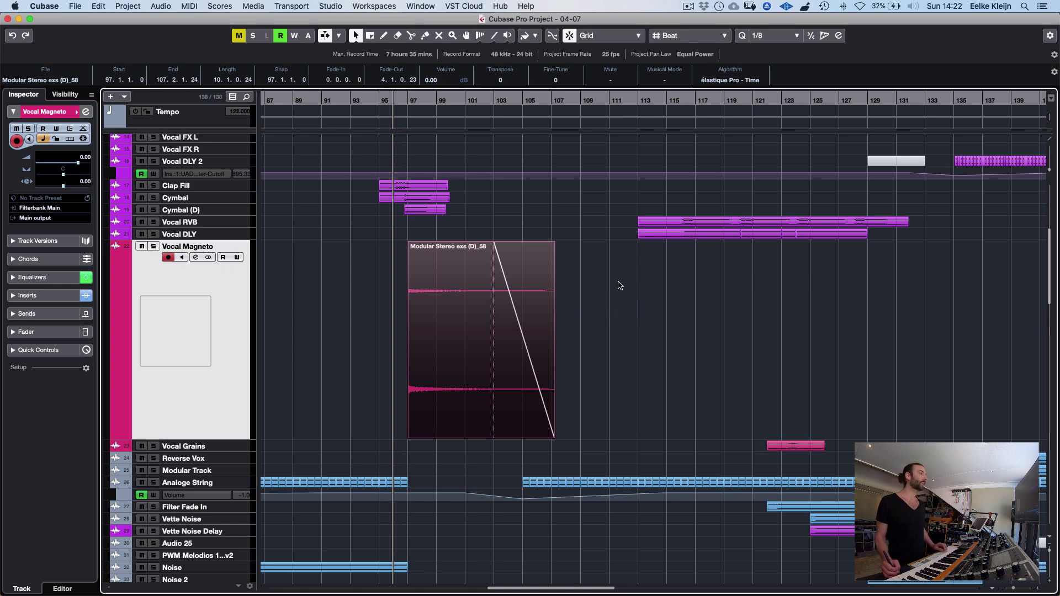
Examine the Vocal Magneto event against the surrounding tracks before and after bar 97
scroll(632, 352, "up", 5)
scroll(633, 353, "down", 7)
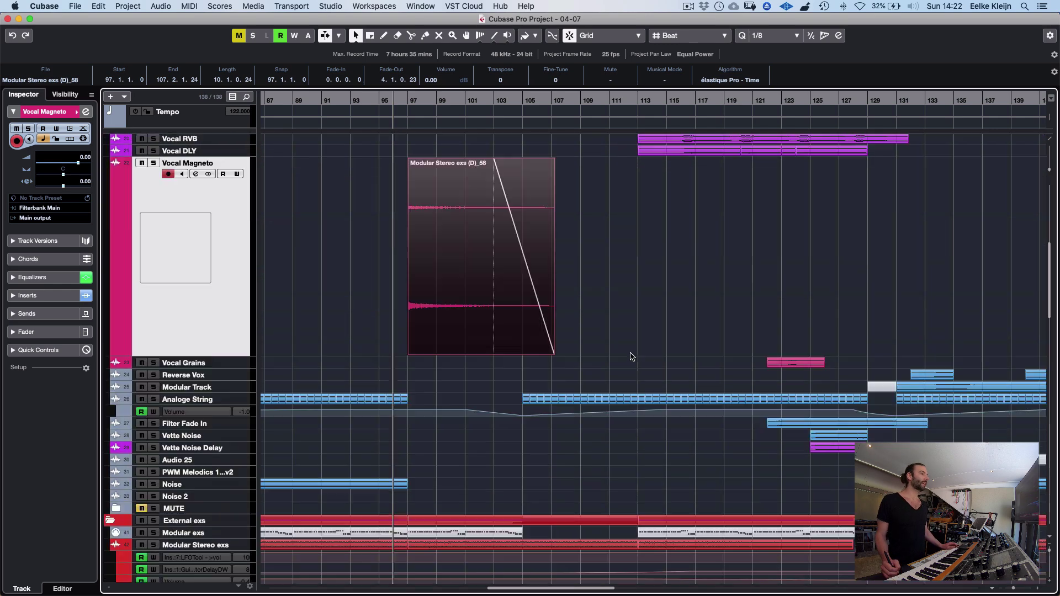
scroll(617, 359, "up", 4)
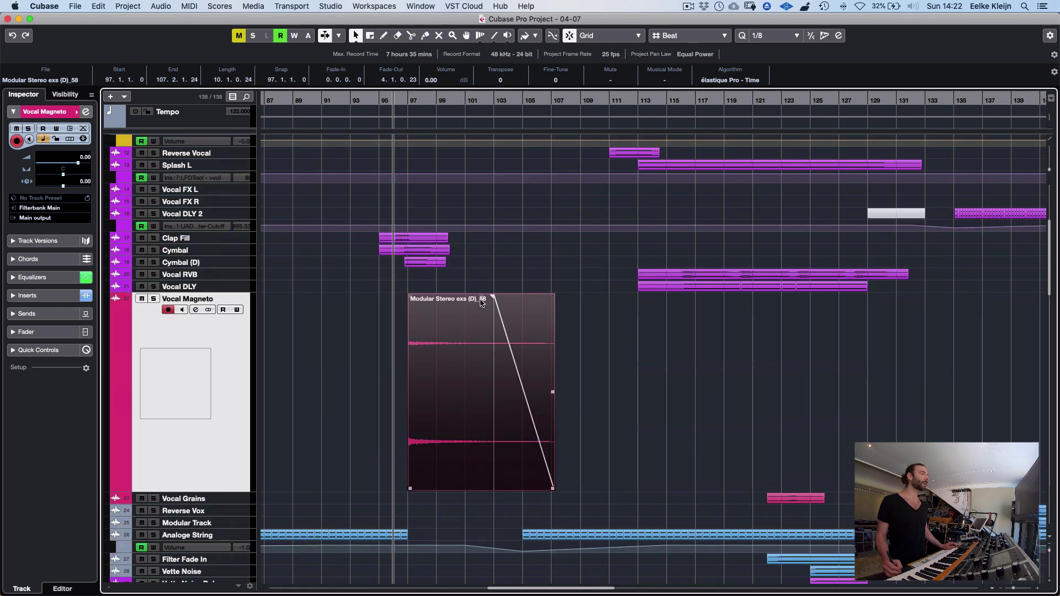
scroll(487, 299, "up", 5)
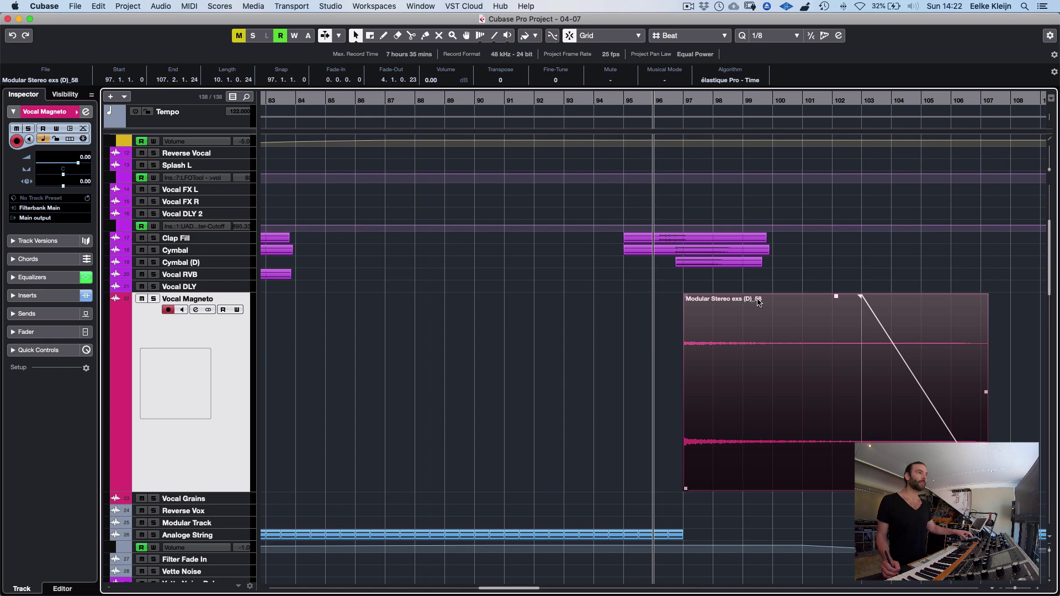
key("g")
key("g")
key("g")
key("g")
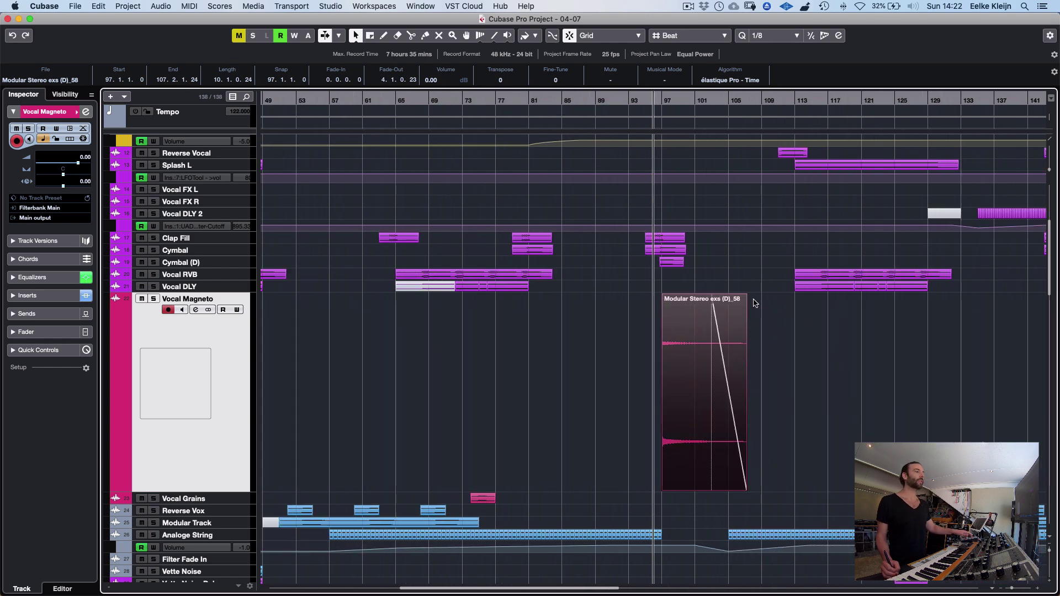
scroll(738, 322, "up", 4)
scroll(739, 322, "right", 3)
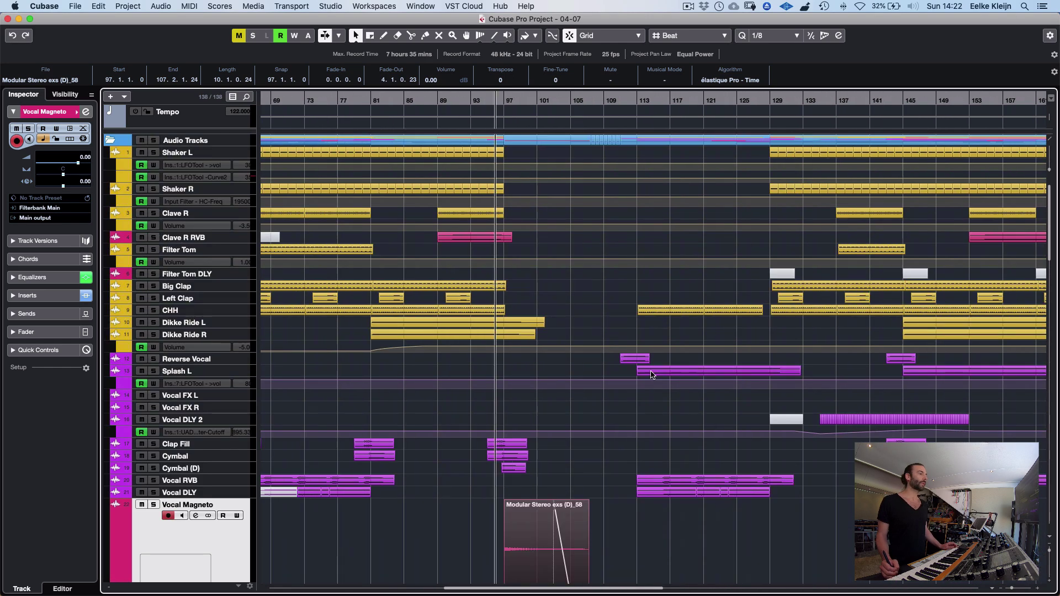
scroll(625, 394, "down", 7)
scroll(618, 397, "up", 7)
scroll(615, 399, "down", 10)
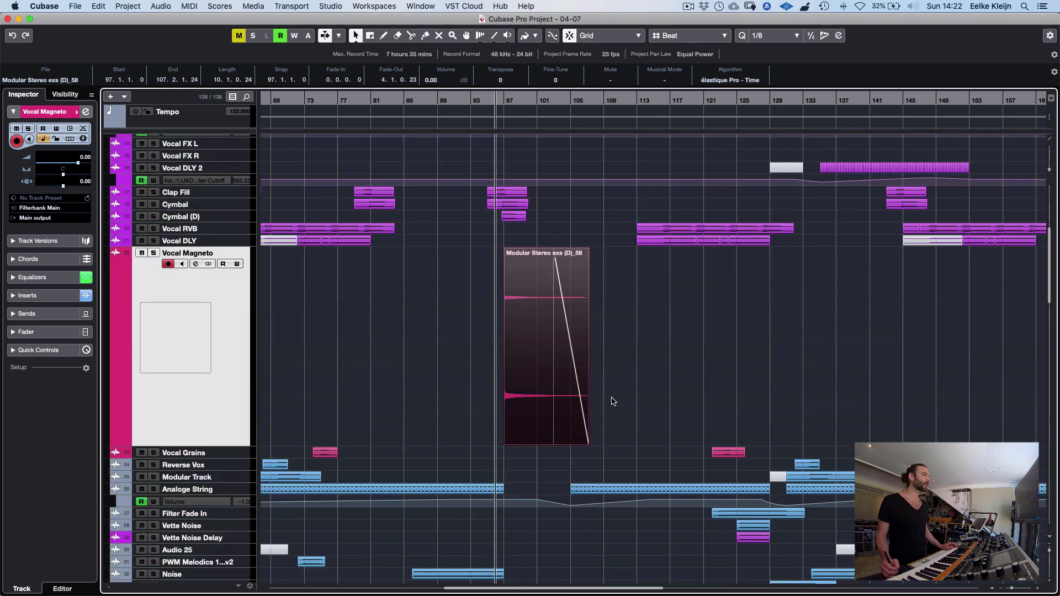
scroll(613, 400, "up", 10)
scroll(616, 403, "down", 5)
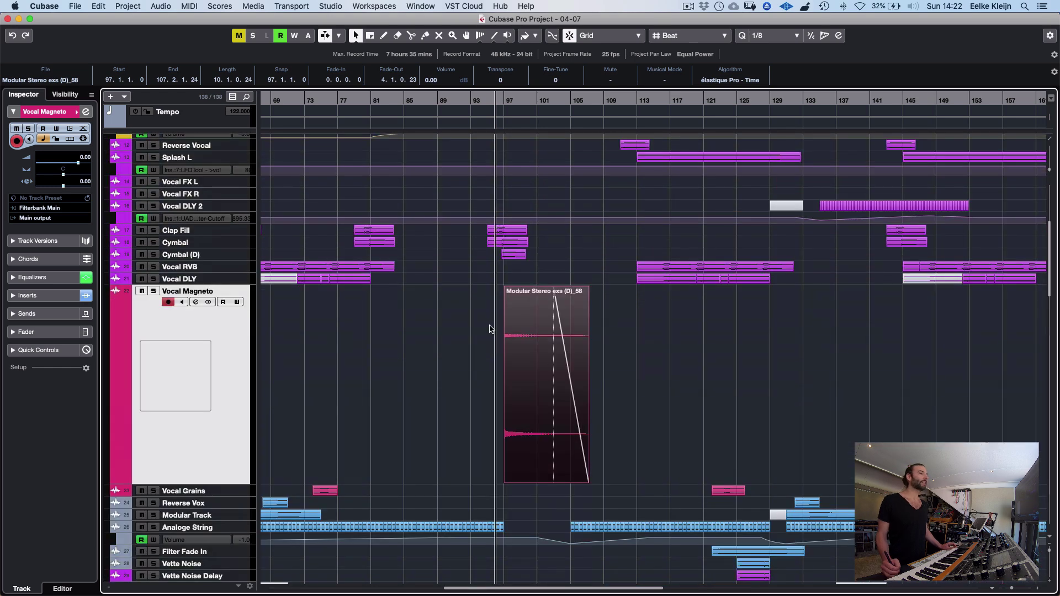
Reselect the Vocal Magneto event starting at bar 97 and return its row to normal height
left_click_drag(435, 299, 718, 364)
left_click_drag(449, 317, 680, 378)
left_click(710, 349)
left_click_drag(459, 318, 661, 328)
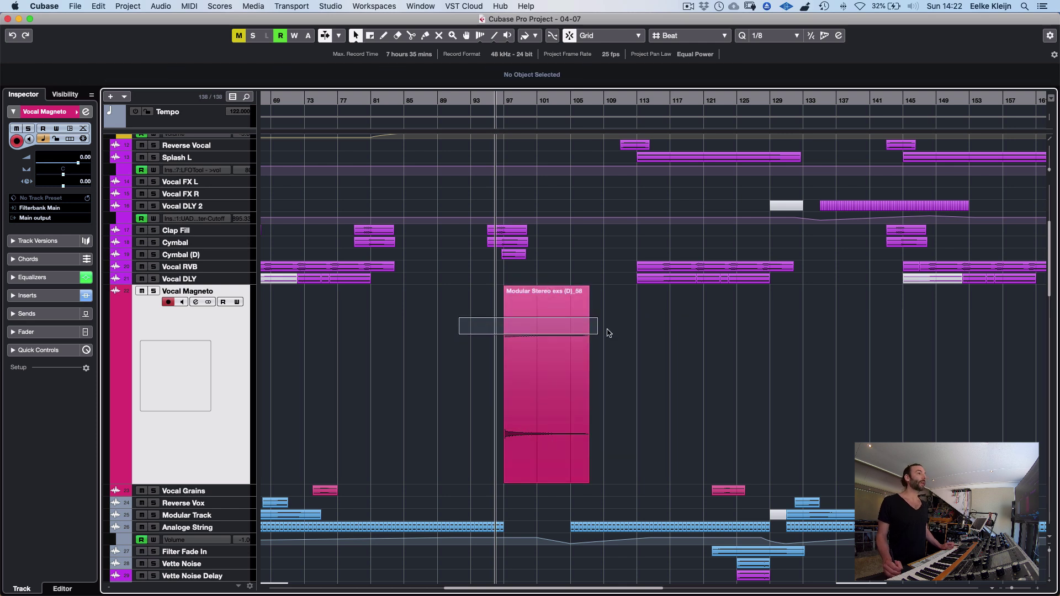
left_click_drag(615, 302, 601, 269)
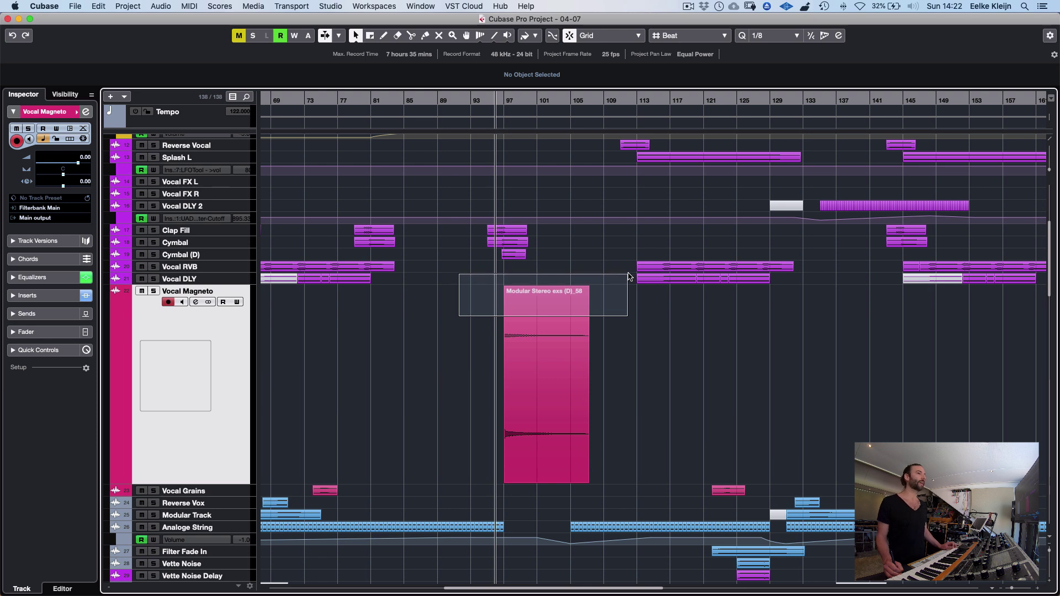
left_click_drag(628, 276, 636, 317)
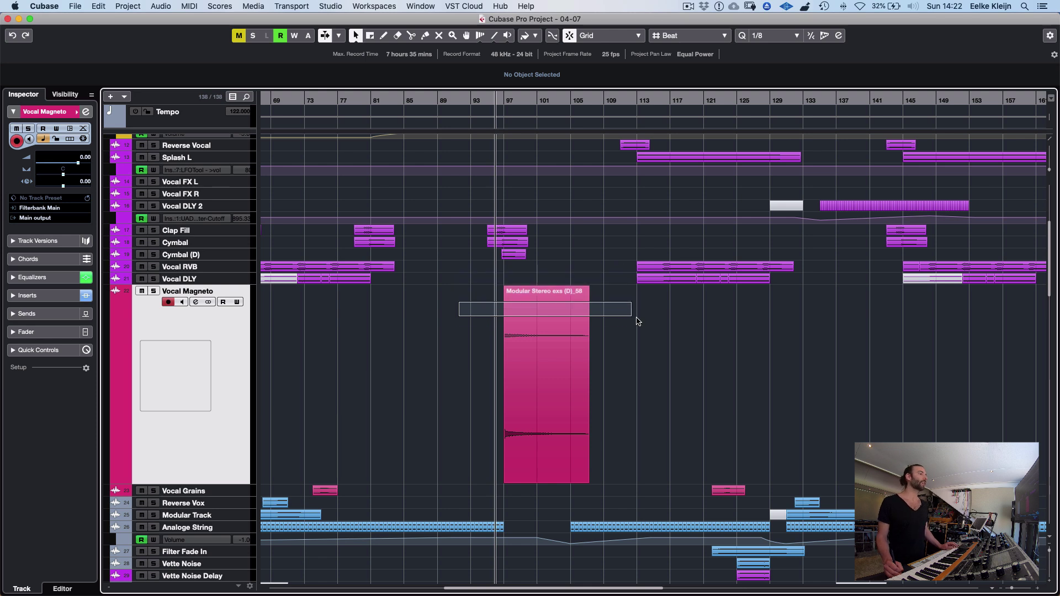
left_click(671, 349)
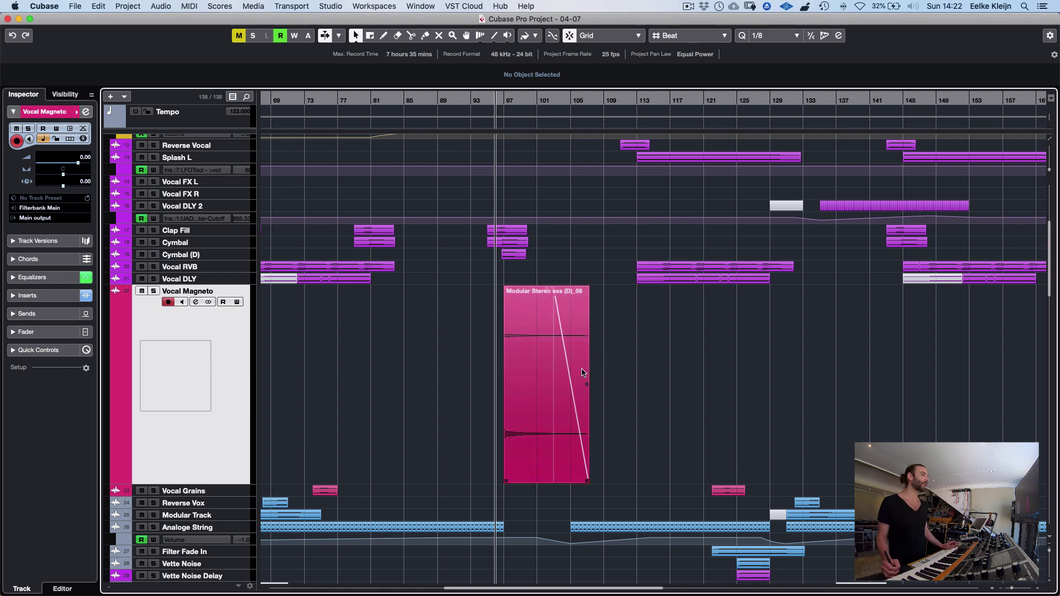
left_click_drag(464, 334, 648, 363)
scroll(607, 367, "up", 6)
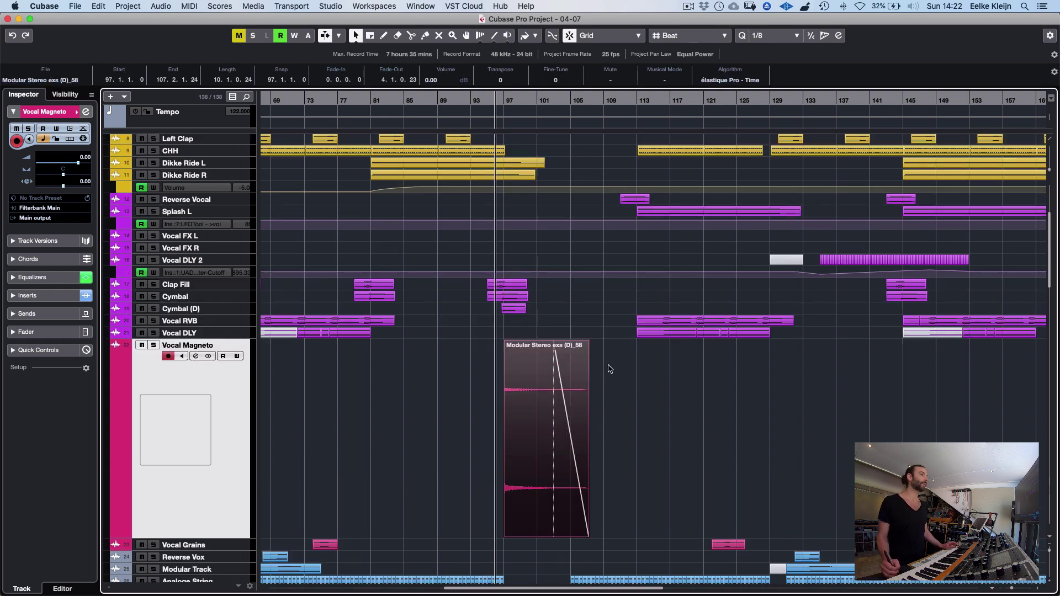
scroll(679, 288, "up", 3)
key("z")
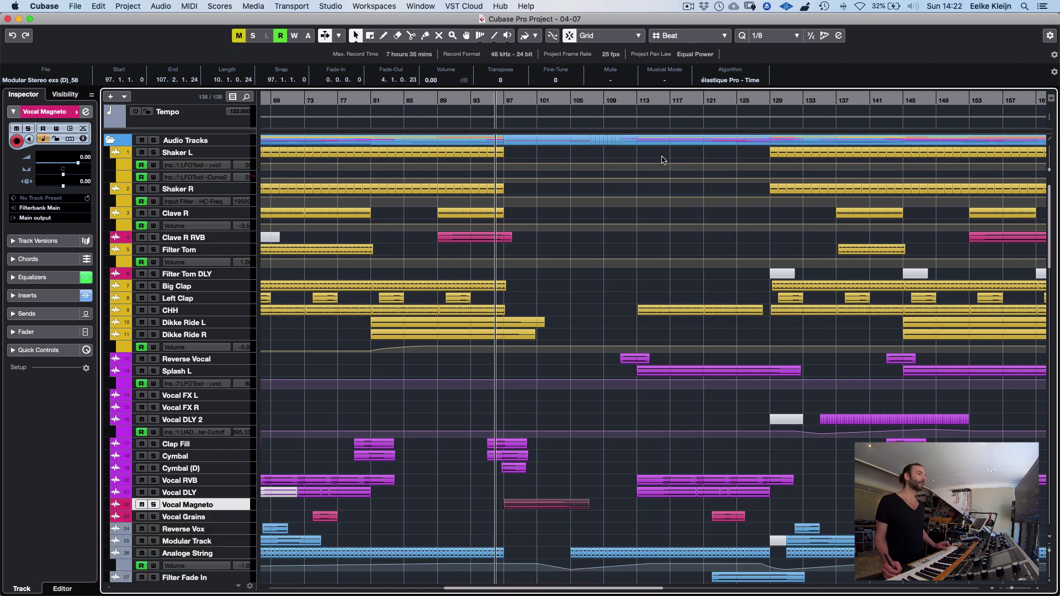
Play the full mix from about bar 96 while looking over the tracks around the Vocal Magneto event
scroll(663, 344, "down", 20)
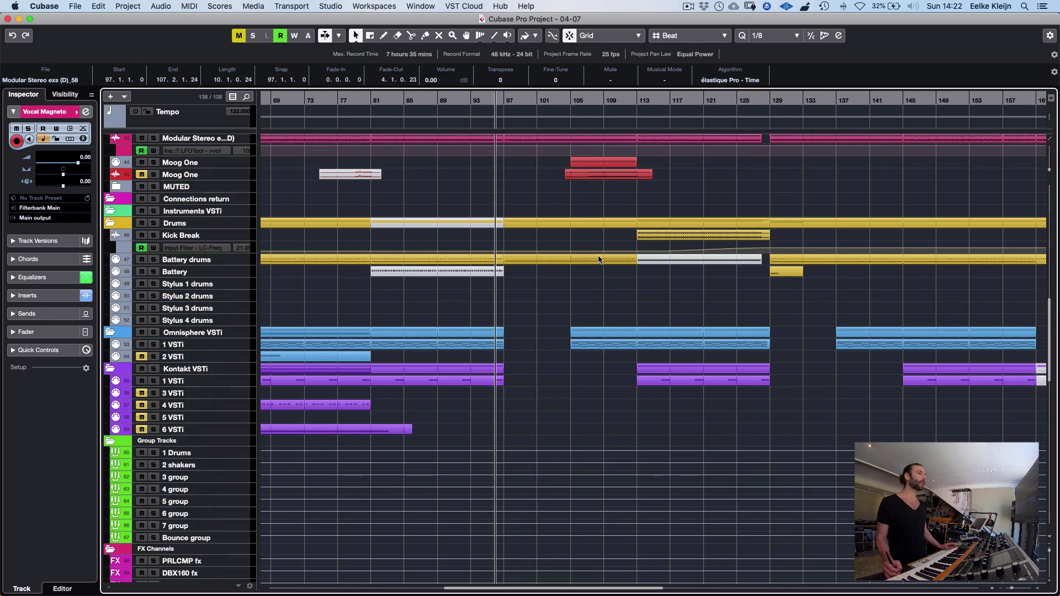
scroll(602, 267, "up", 15)
scroll(575, 311, "up", 5)
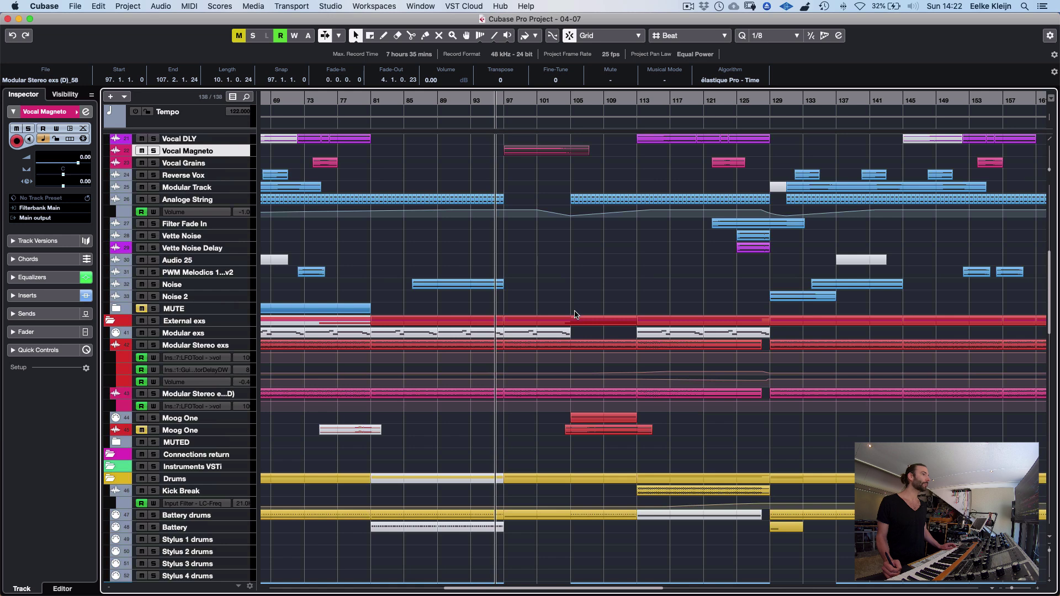
scroll(577, 310, "up", 5)
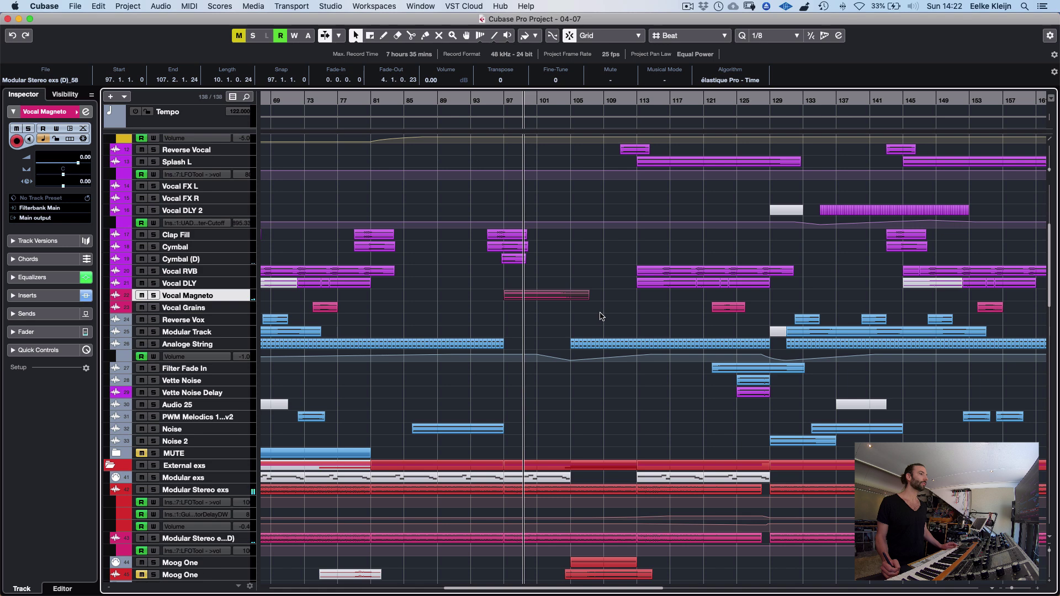
scroll(600, 316, "up", 5)
scroll(601, 316, "down", 10)
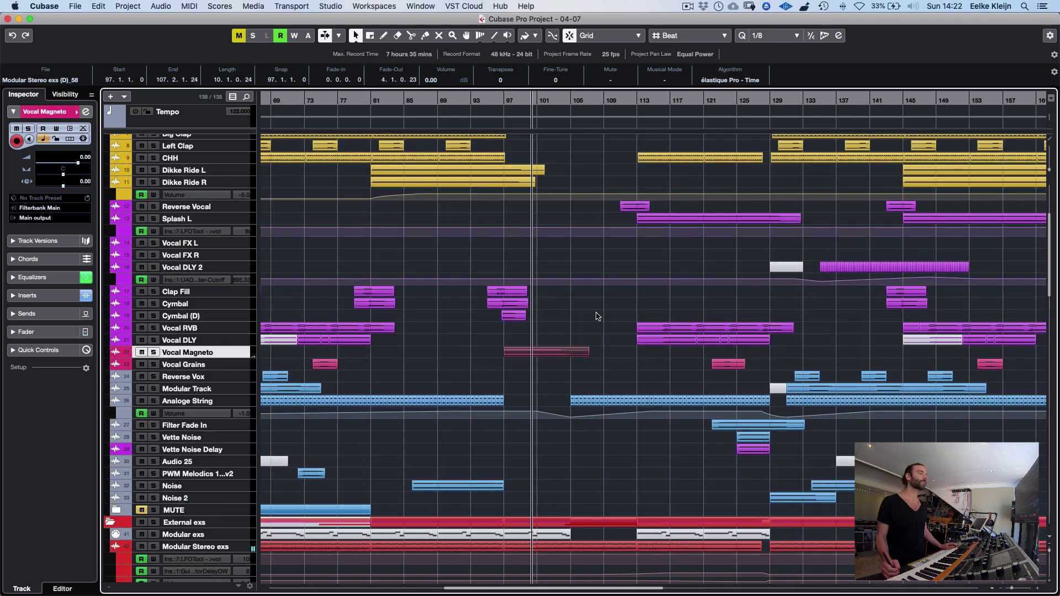
key("space")
Play the full mix from about bar 107 with auto-scroll turned on
left_click(595, 101)
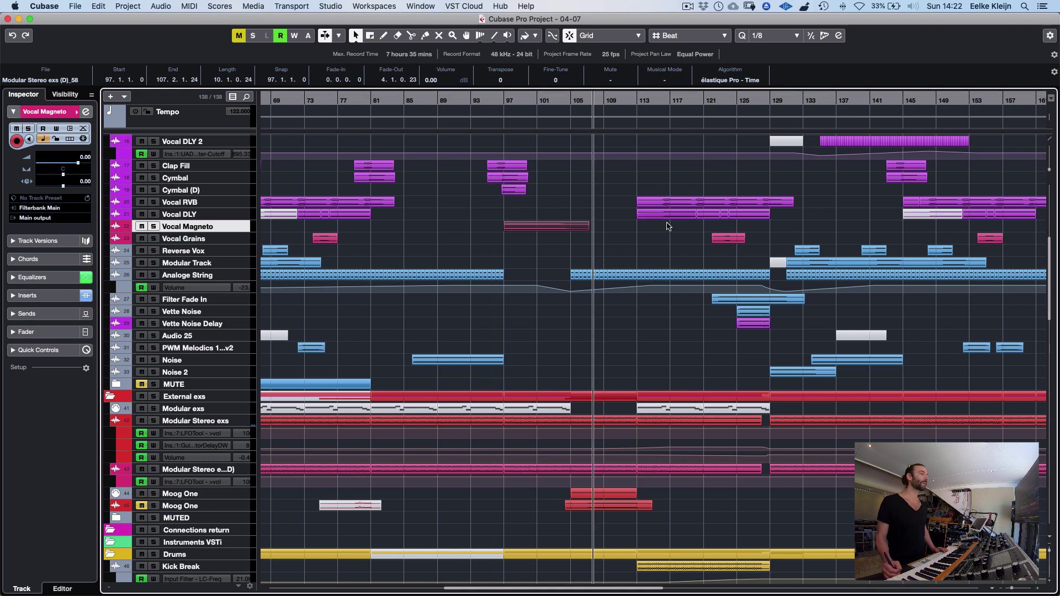
key("space")
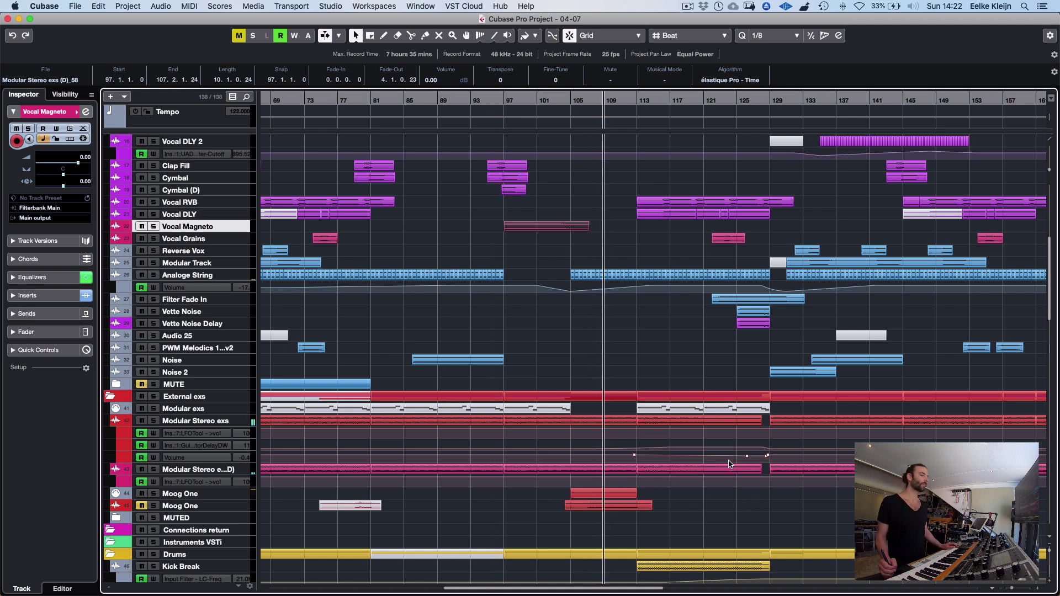
key("f")
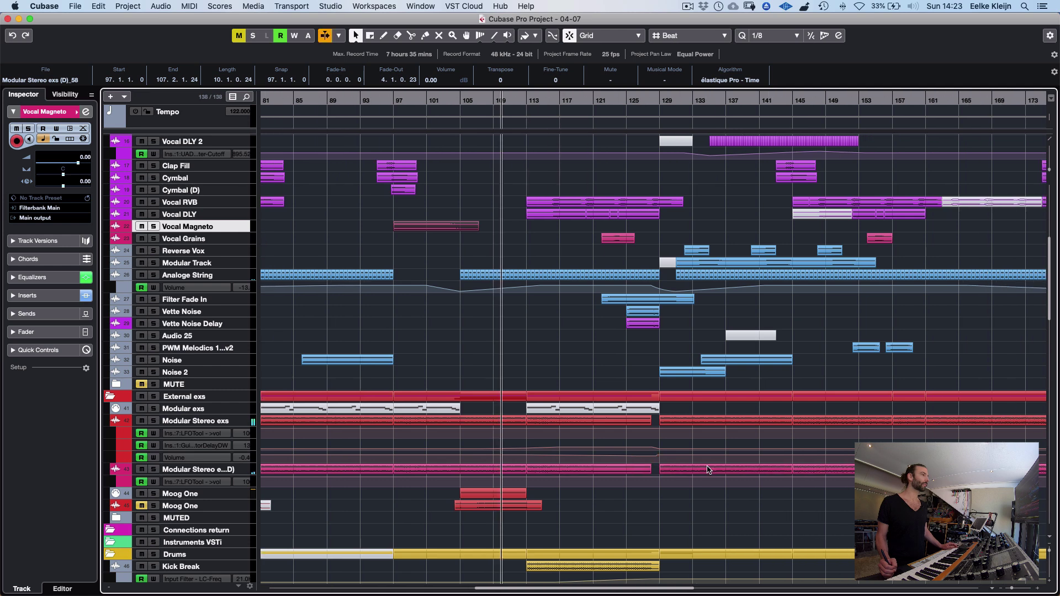
key("space")
Solo the Modular Stereo exs track and enlarge its row
left_click(197, 420)
key("s")
key("z")
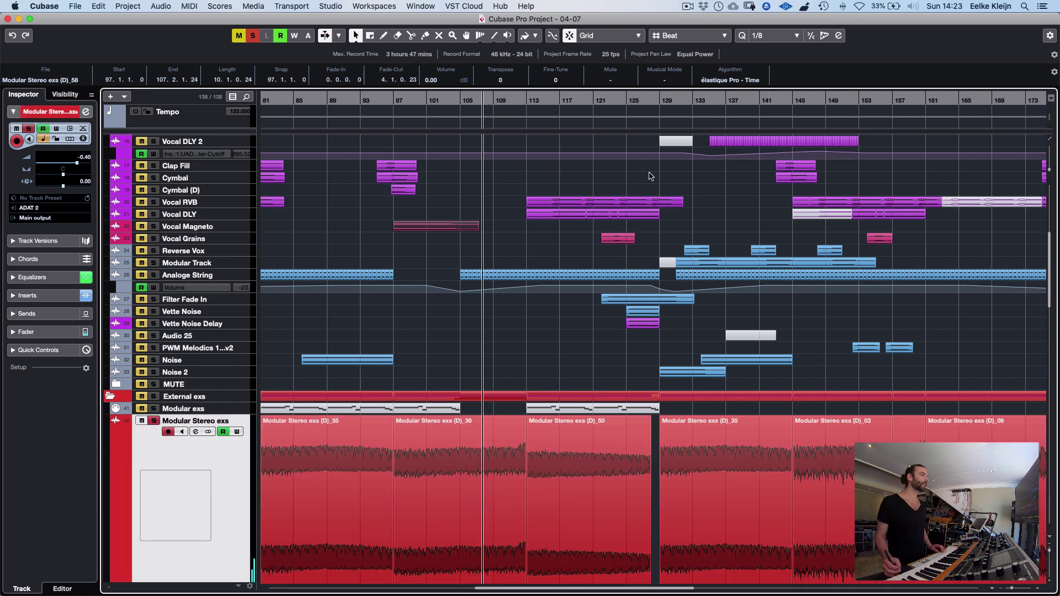
Audition the Modular Stereo exs track alone from about bar 107 with the timeline zoomed in
key("space")
key("h")
key("h")
key("h")
key("h")
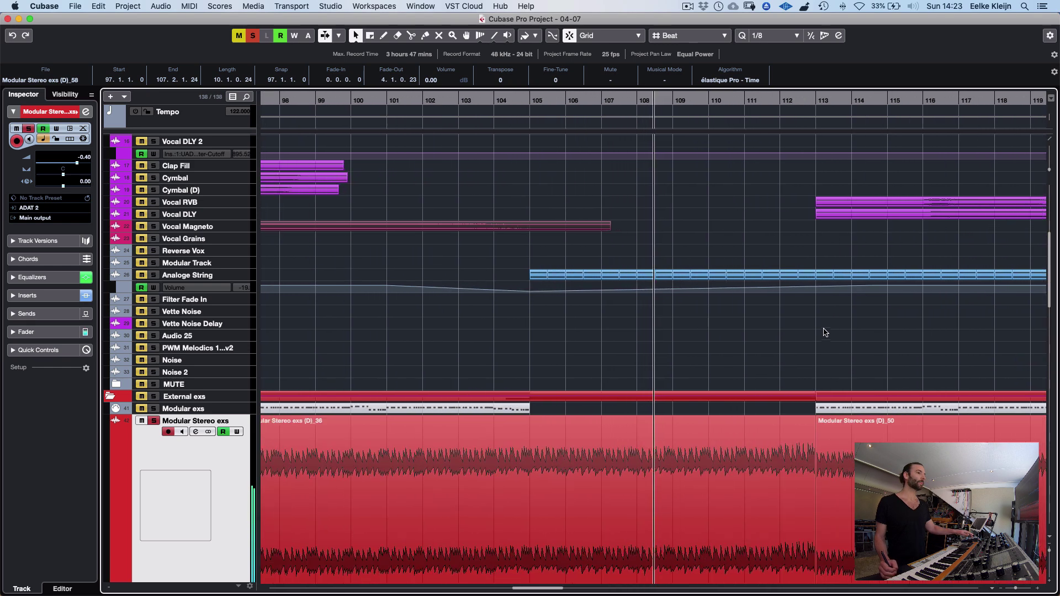
key("space")
Select the Modular Stereo exs event starting at bar 97 and, in its place, the one starting at bar 113
left_click(709, 412)
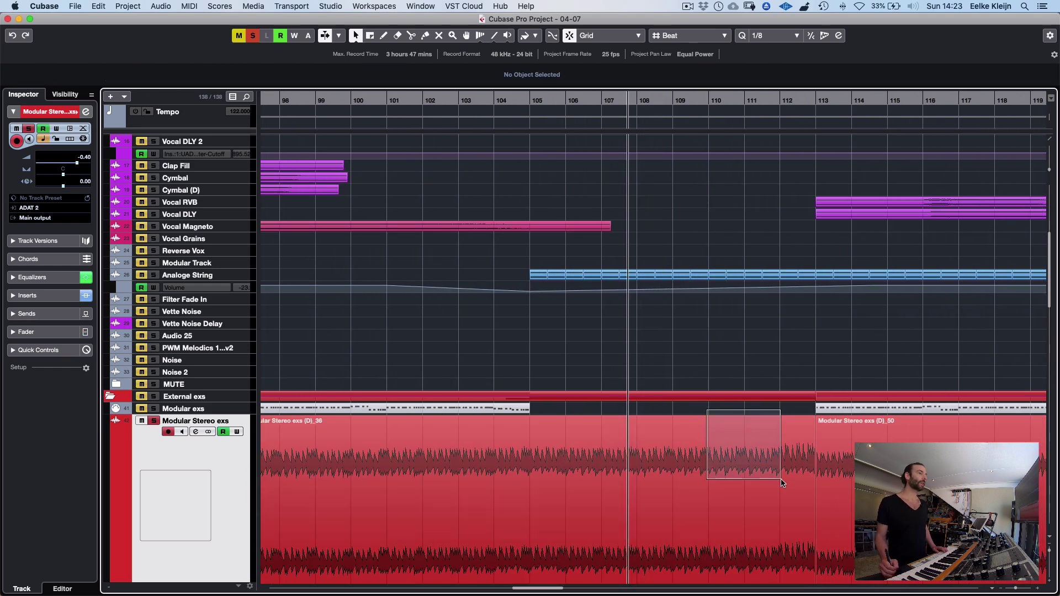
left_click_drag(781, 481, 782, 481)
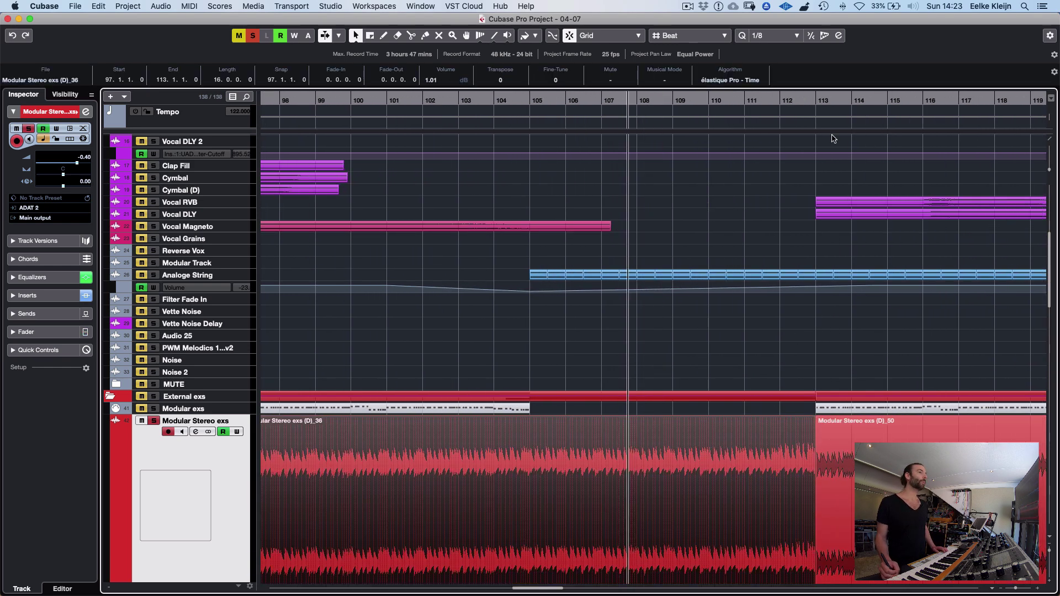
left_click(864, 423)
scroll(933, 338, "right", 5)
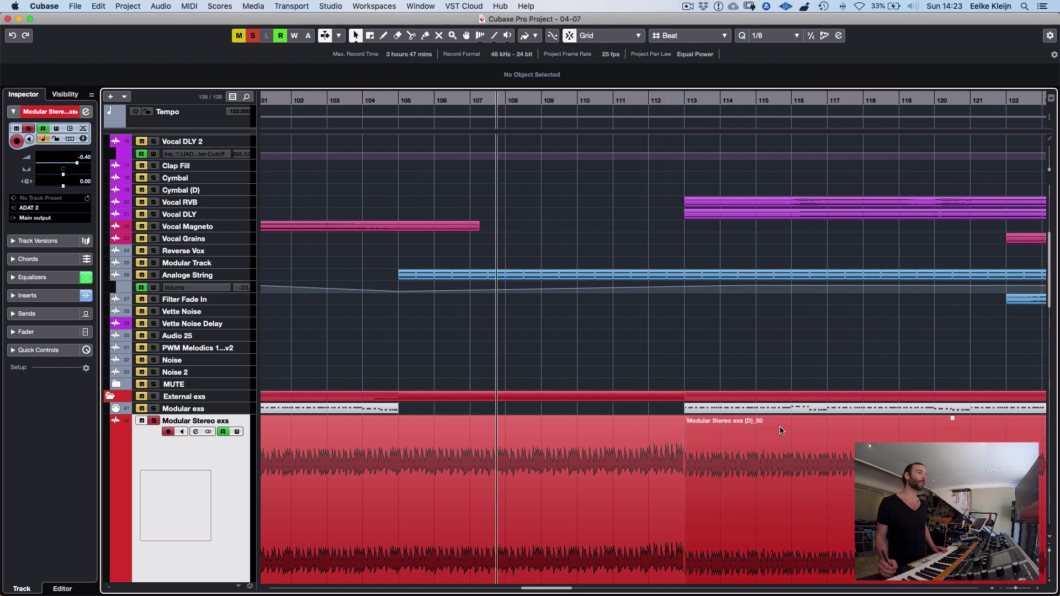
Audition Modular Stereo exs alone across the transition at bar 113, starting from about bar 111, and clear the event selection
left_click(618, 100)
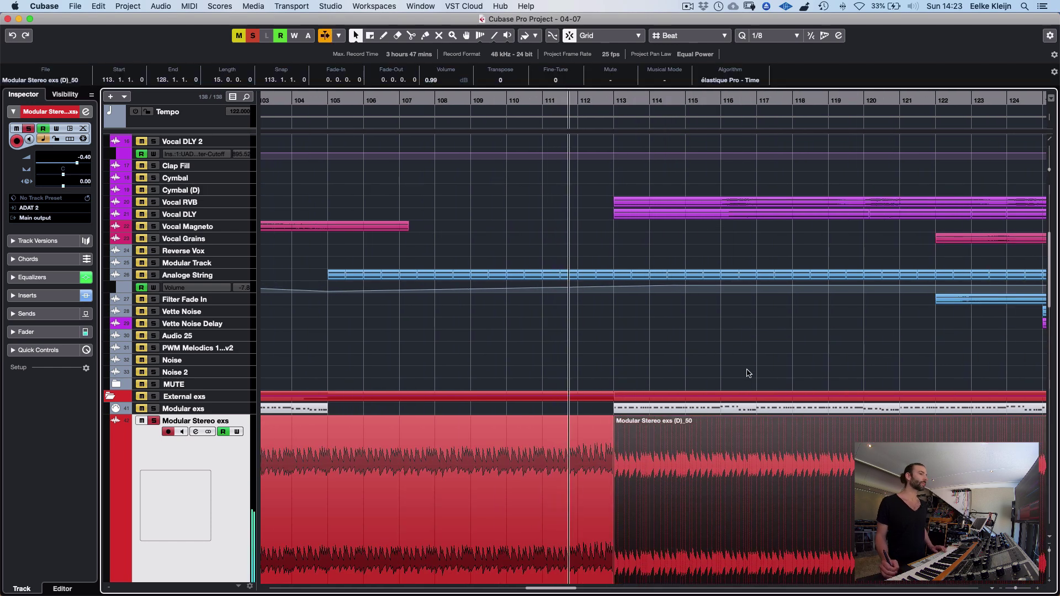
left_click_drag(884, 358, 1048, 353)
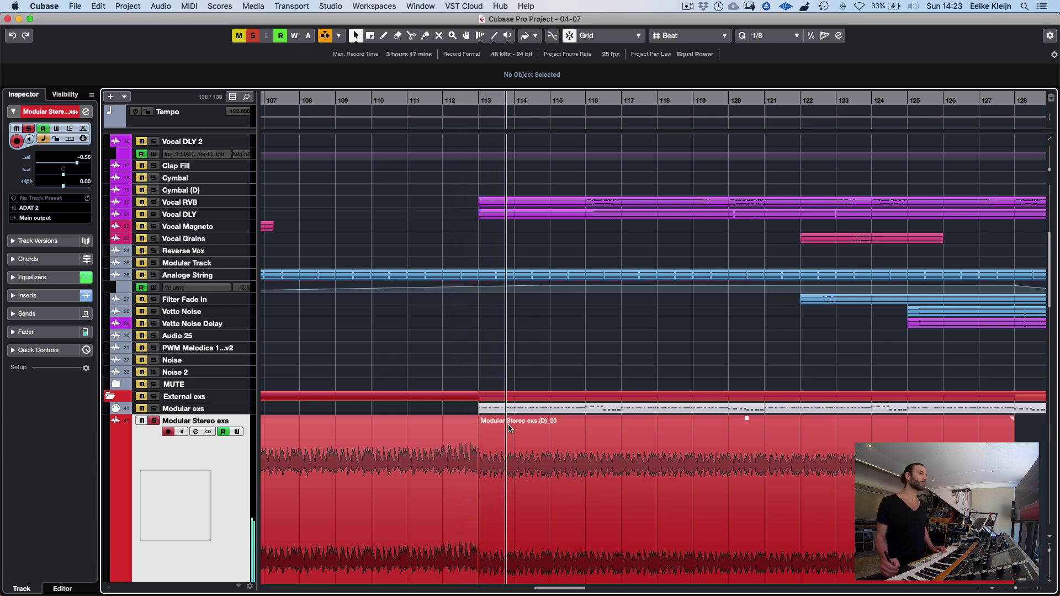
key("space")
Play Modular Stereo exs from bar 113 and turn off its solo during playback to hear the full mix
left_click(479, 99)
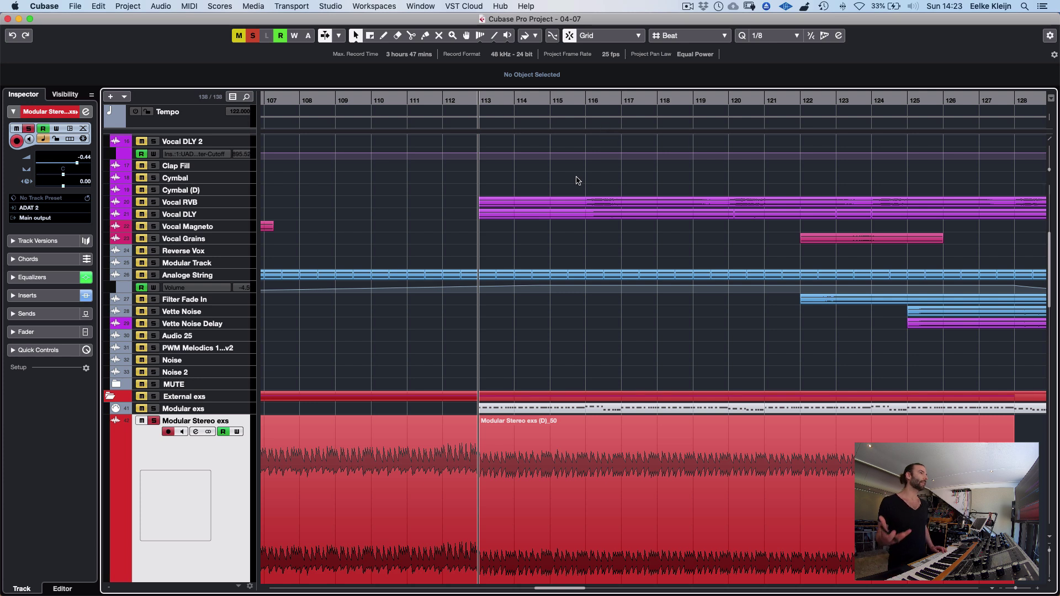
key("space")
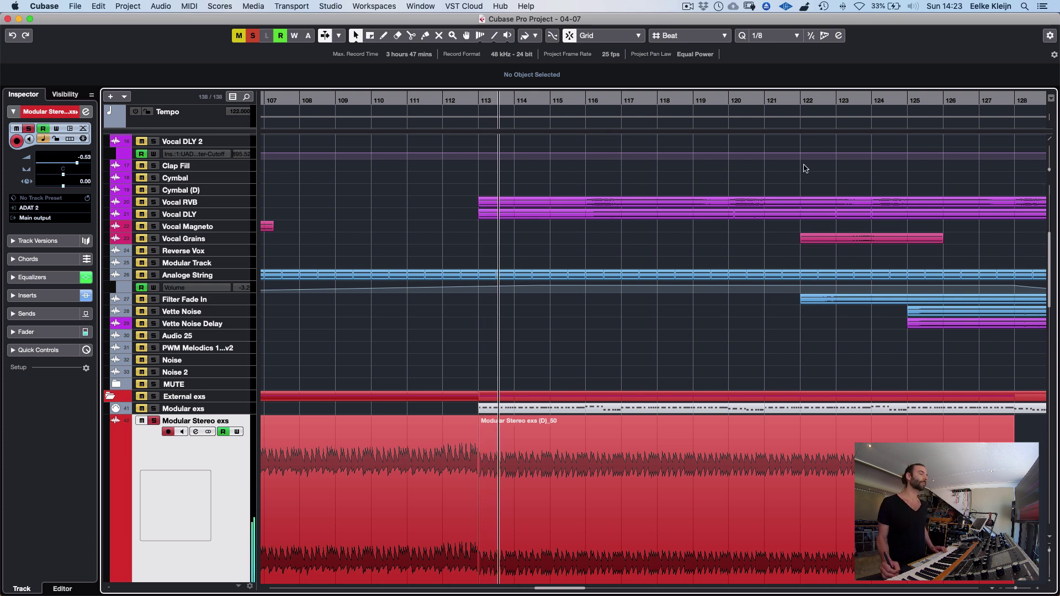
key("s")
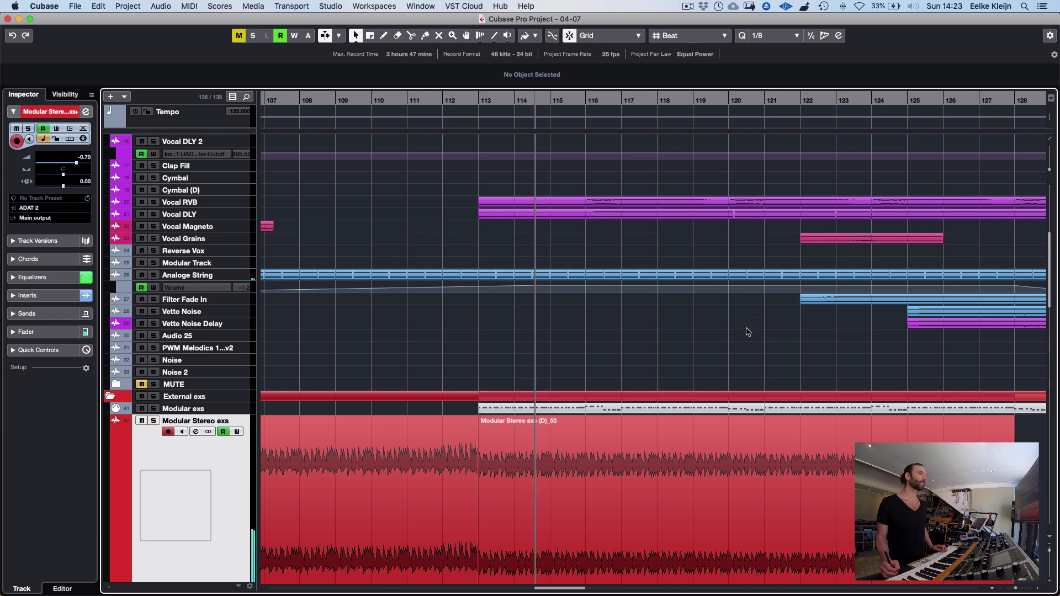
Return the Modular Stereo exs row to normal height with the timeline zoomed out around bar 113
key("g")
key("g")
key("g")
key("g")
key("g")
key("g")
key("g")
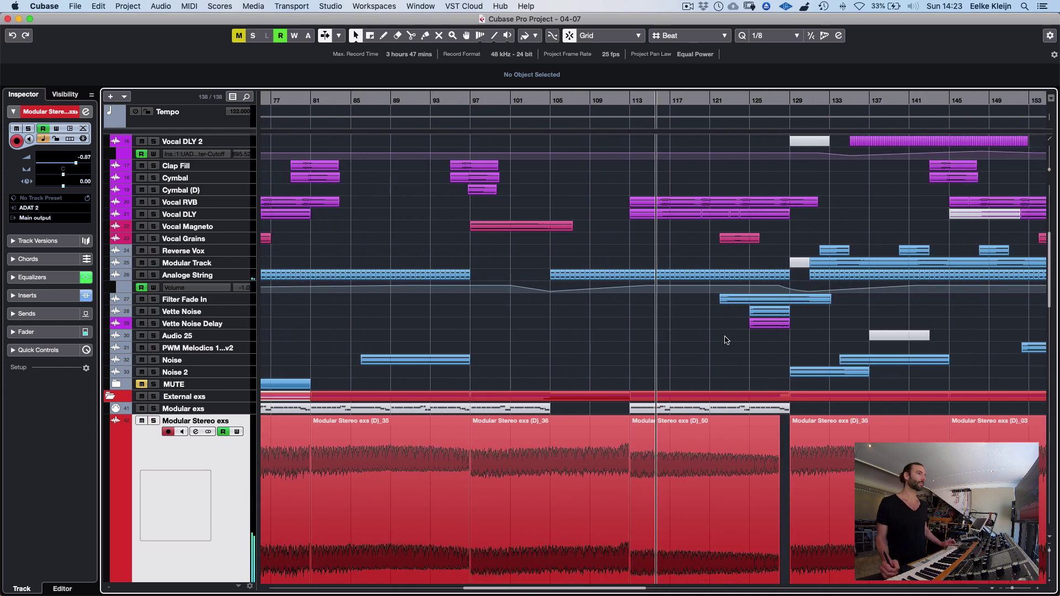
scroll(701, 349, "right", 2)
key("z")
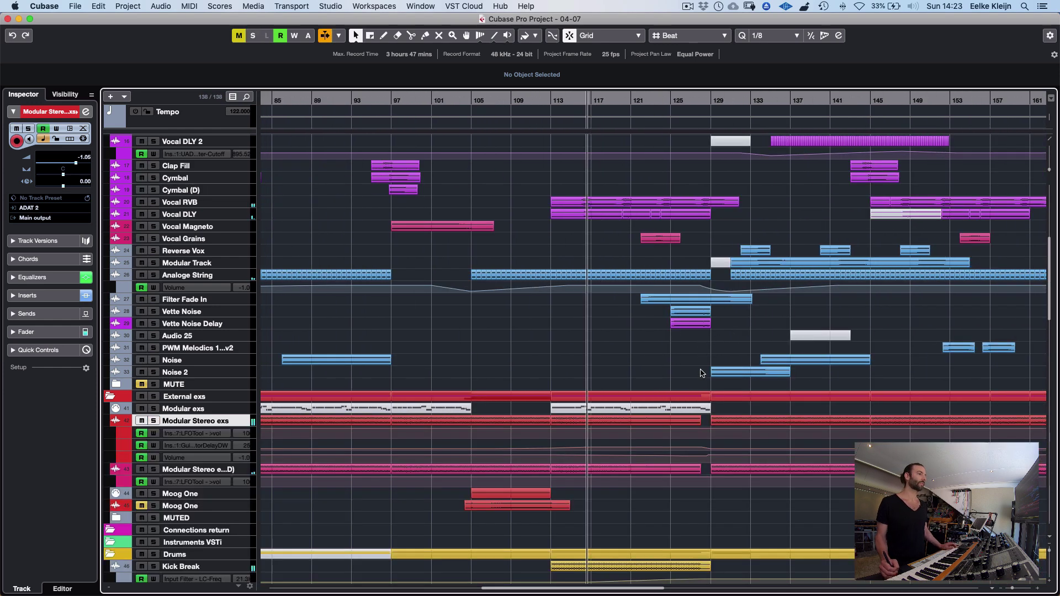
Solo the Kick Break track during playback to hear its build from about bar 119, and return to the full mix
scroll(681, 371, "down", 5)
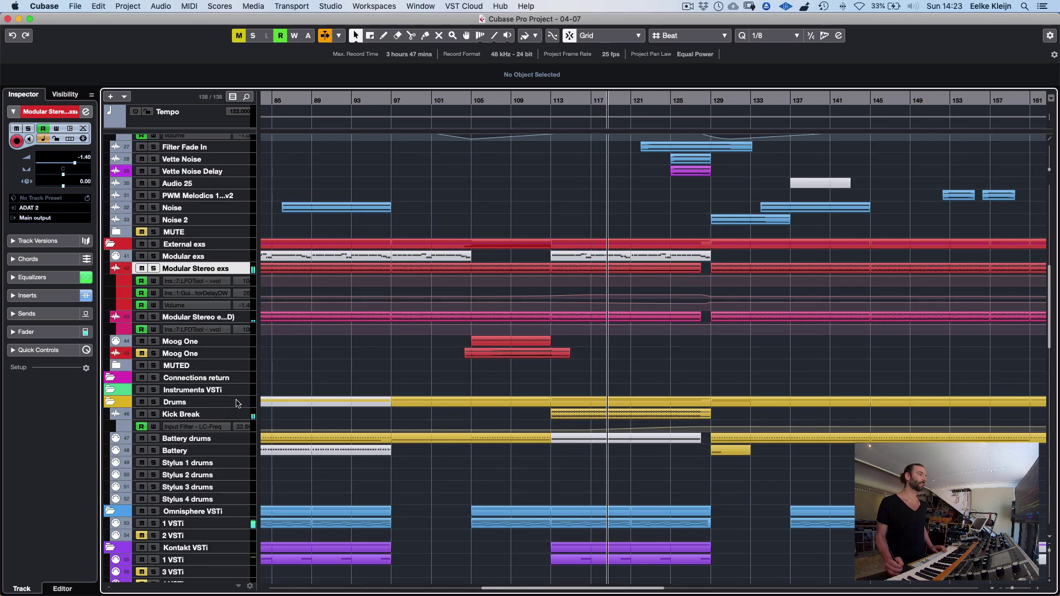
left_click(211, 415)
key("s")
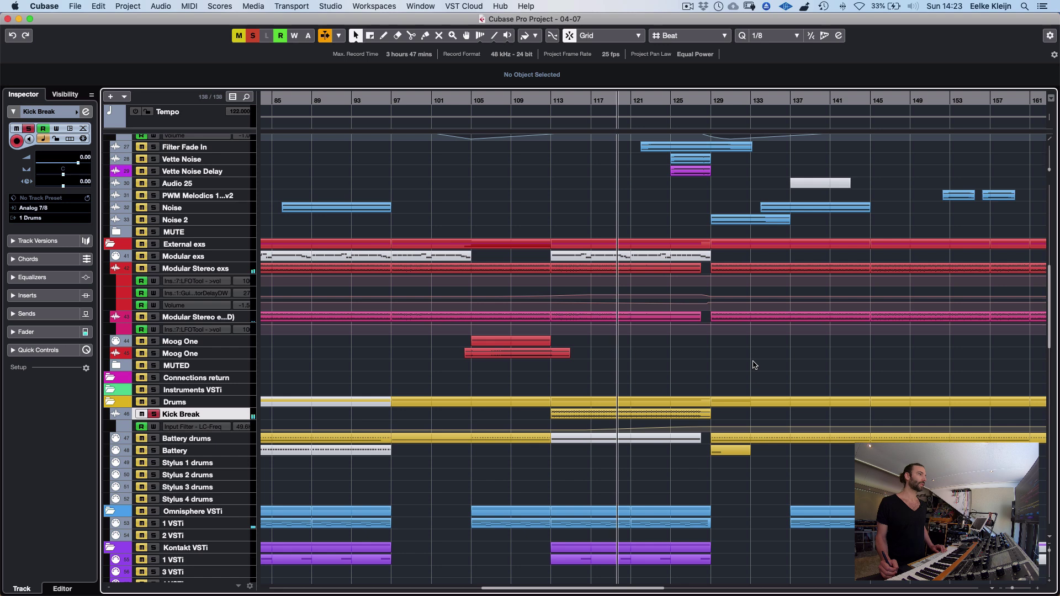
key("z")
key("z")
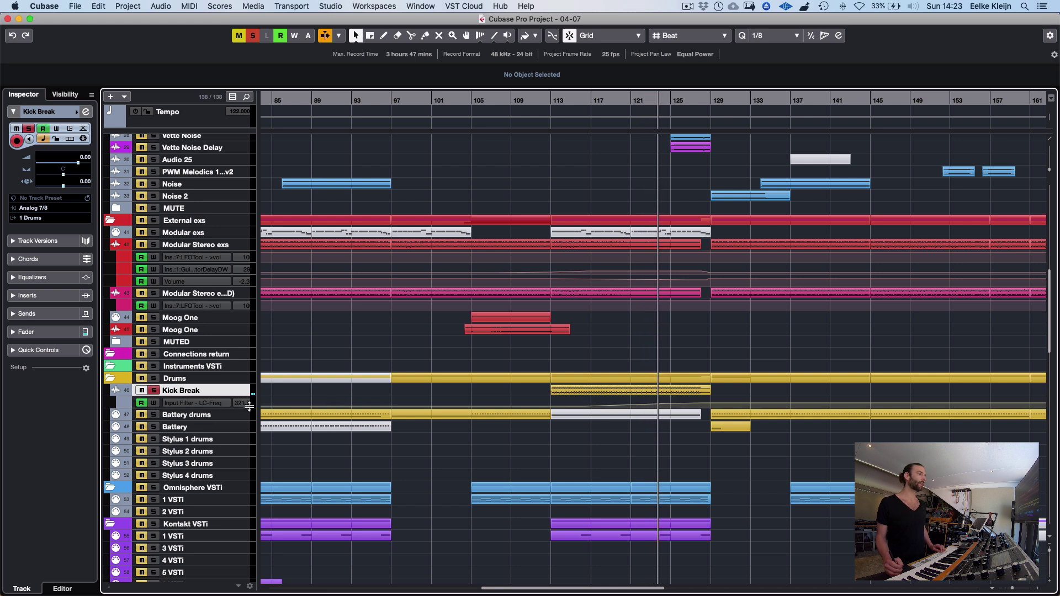
key("s")
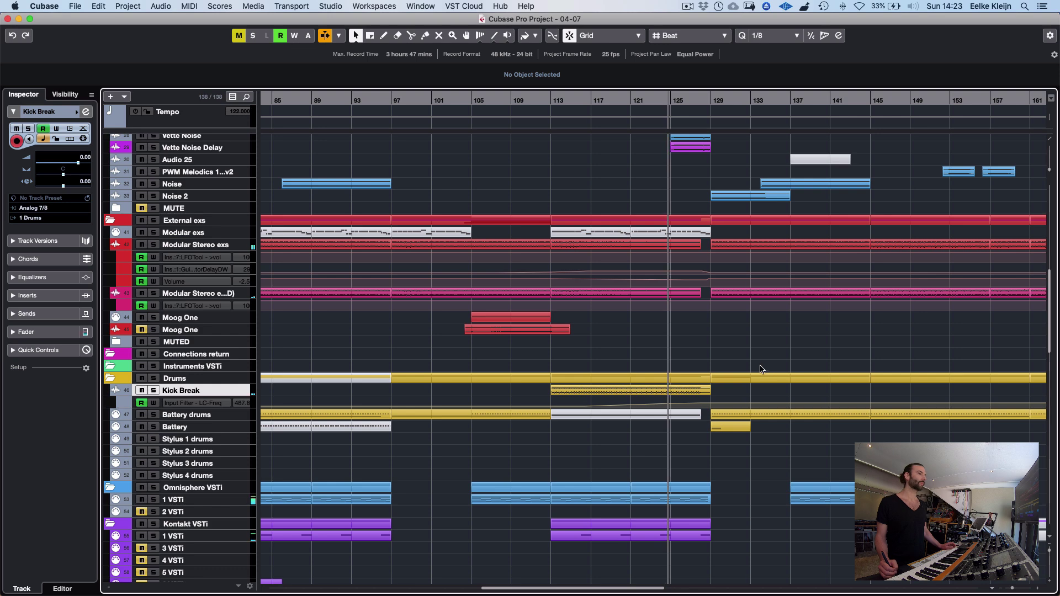
Examine the other tracks around the bar 129 transition while the full mix plays, and stop playback
scroll(757, 371, "up", 6)
scroll(758, 371, "up", 4)
scroll(748, 374, "right", 5)
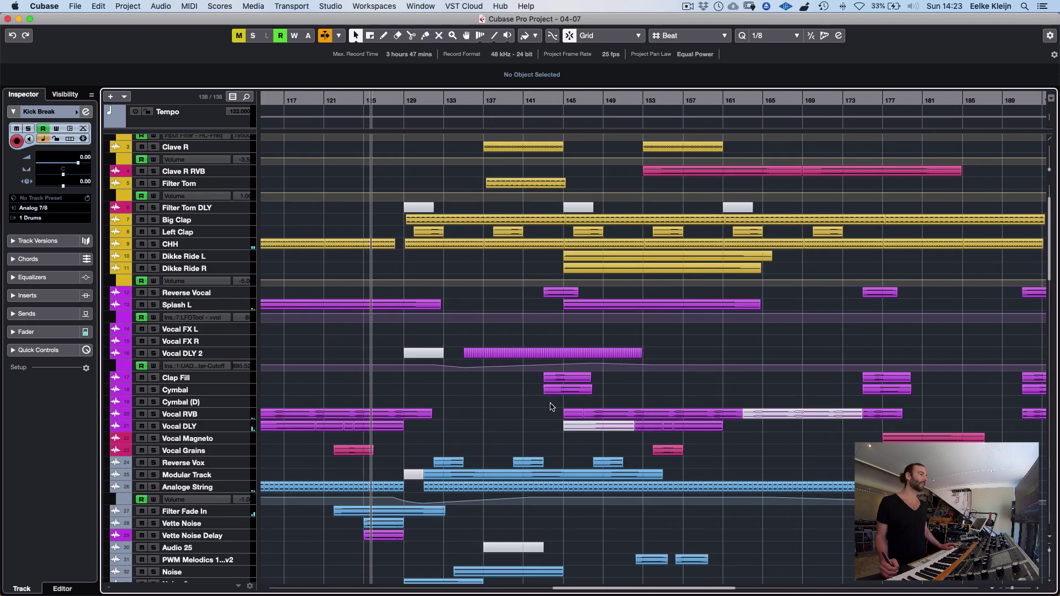
scroll(501, 422, "up", 2)
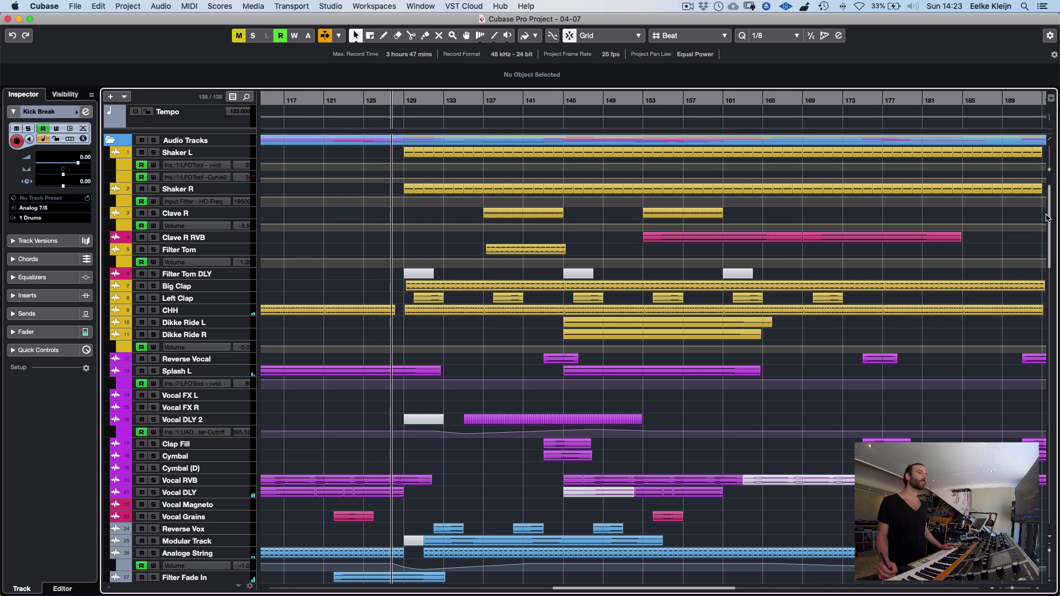
left_click_drag(1049, 217, 1039, 273)
scroll(1041, 273, "down", 5)
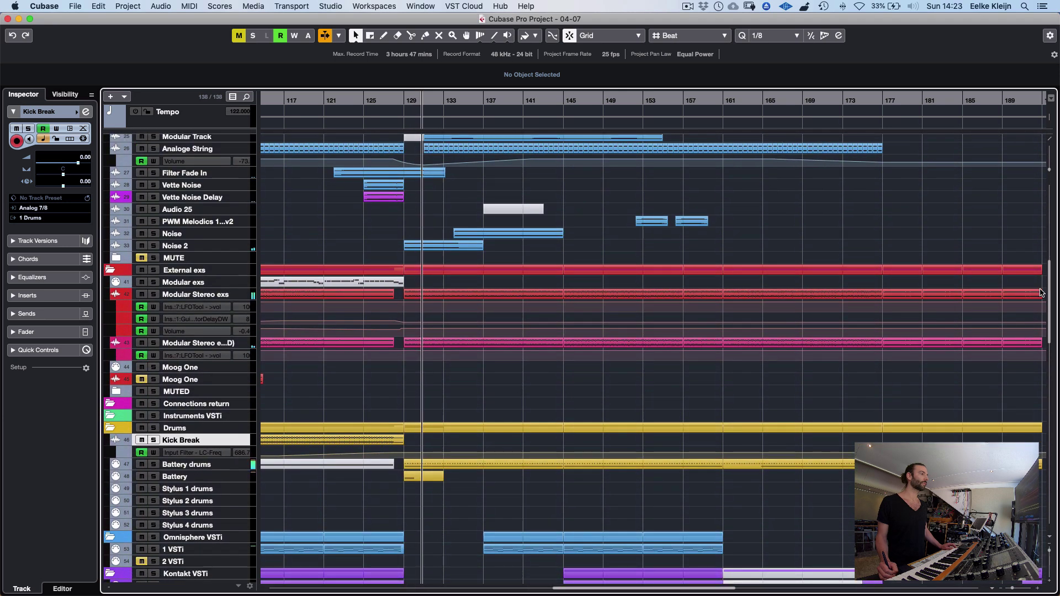
scroll(1041, 272, "up", 4)
scroll(1039, 272, "up", 1)
key("g")
key("g")
key("g")
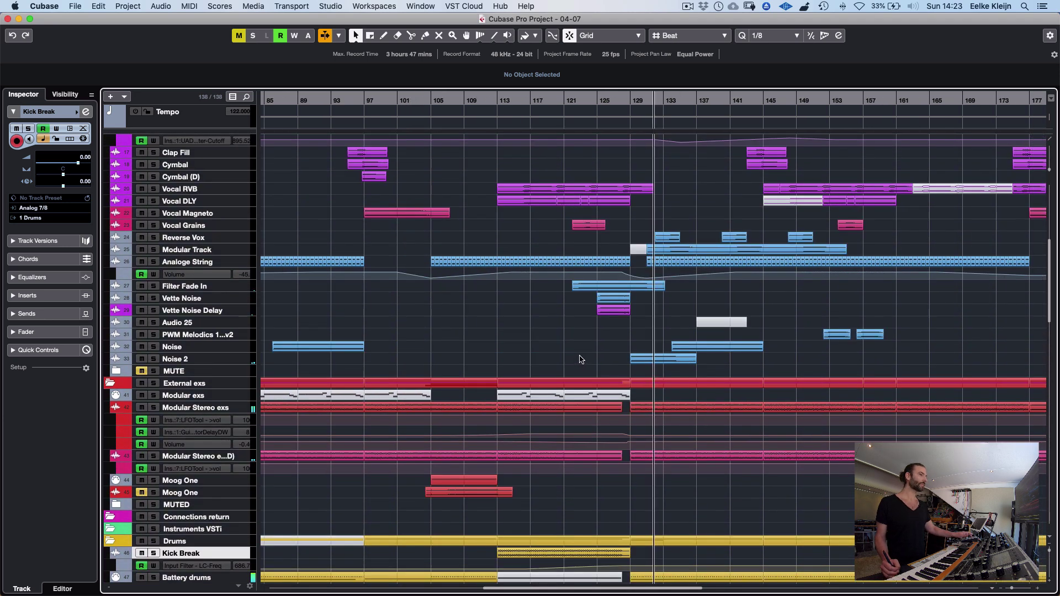
key("space")
Solo and enlarge the Modular Stereo exs track, and select its two events between bars 145 and 161
left_click(163, 407)
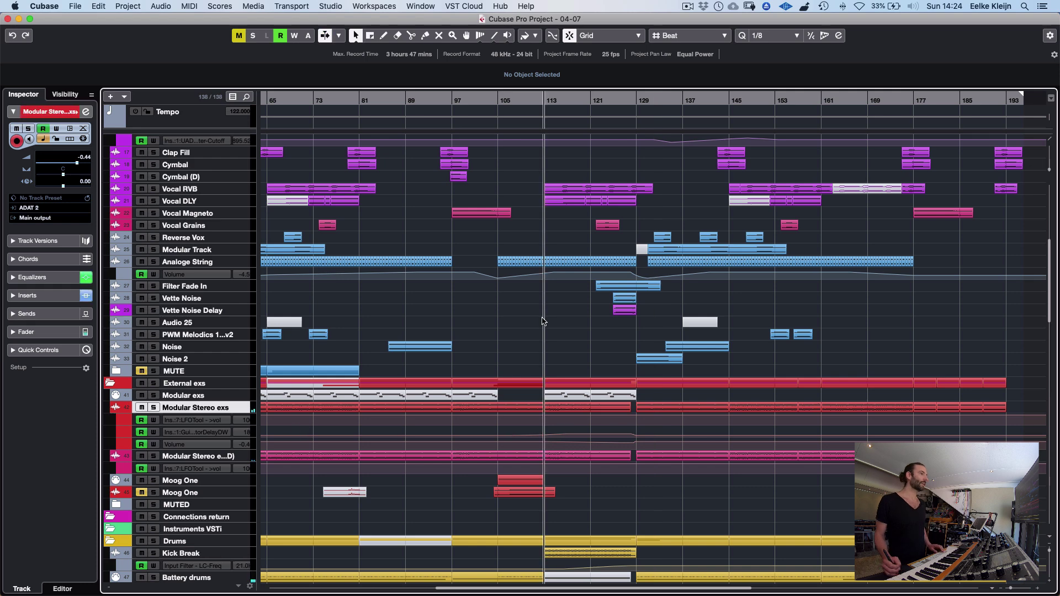
key("z")
key("s")
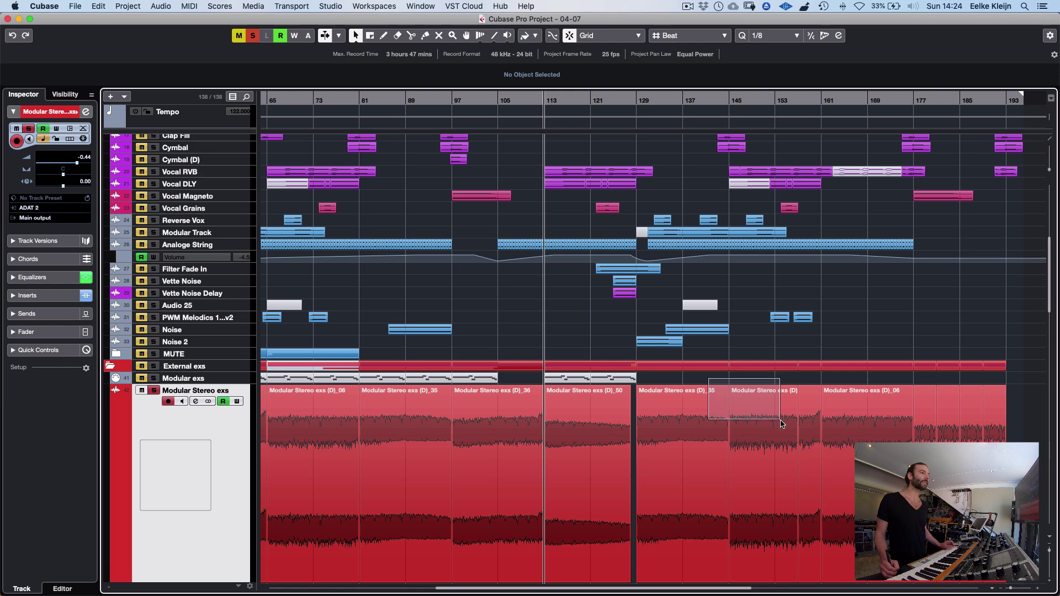
left_click_drag(781, 419, 766, 427)
left_click_drag(762, 379, 818, 413)
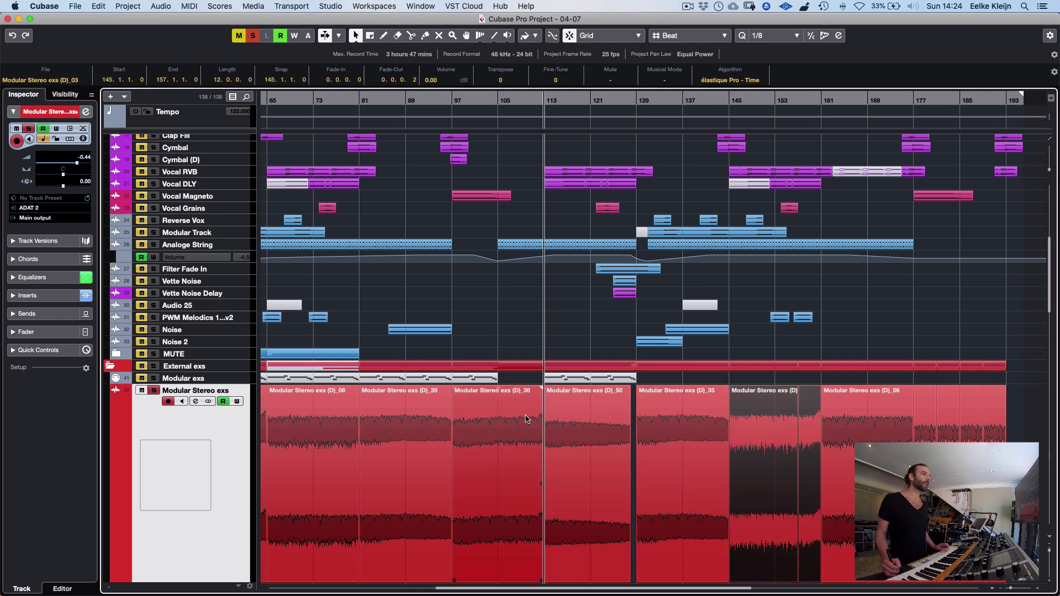
Select the Modular Stereo exs event starting at bar 129 and place the playhead at bar 129
scroll(669, 213, "right", 3)
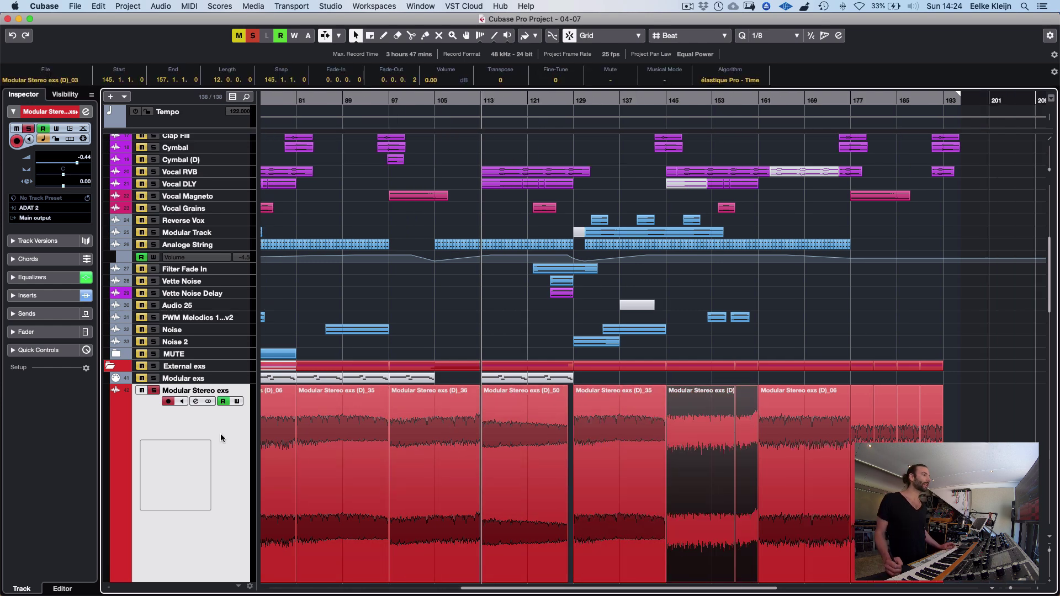
scroll(689, 296, "up", 3)
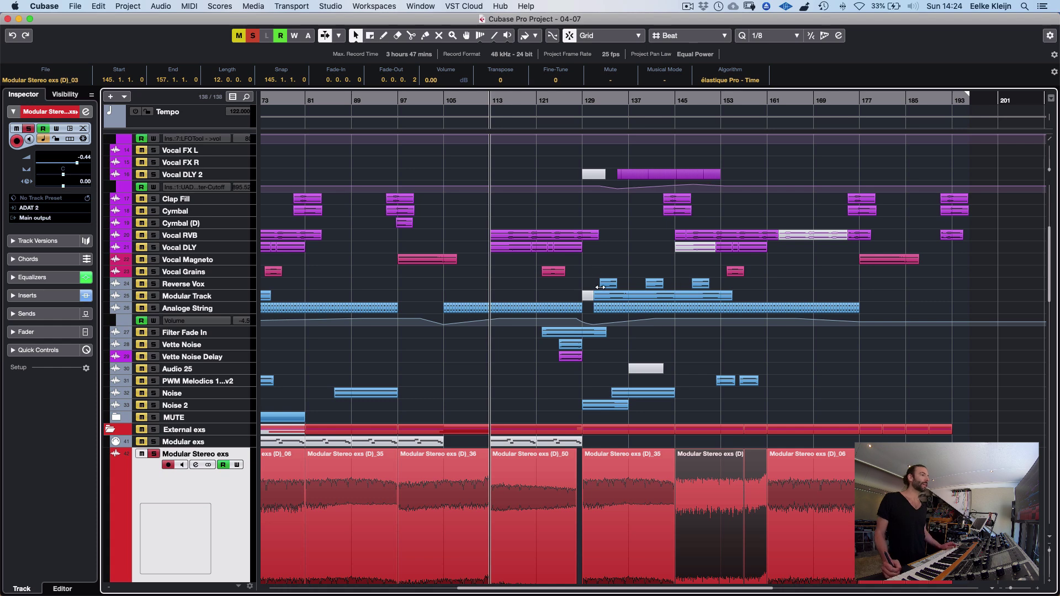
scroll(600, 287, "down", 5)
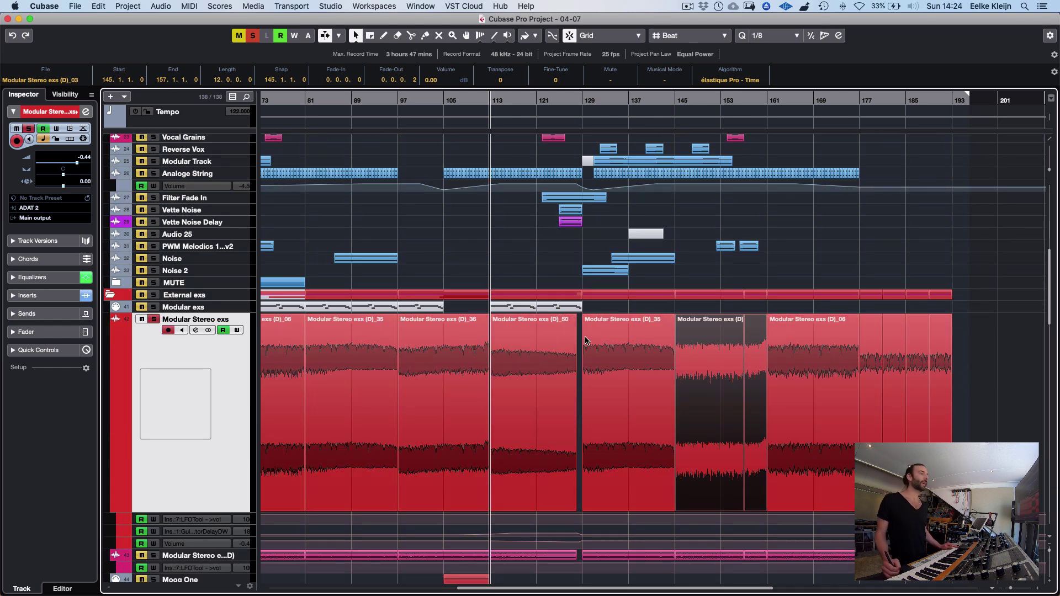
left_click(618, 320)
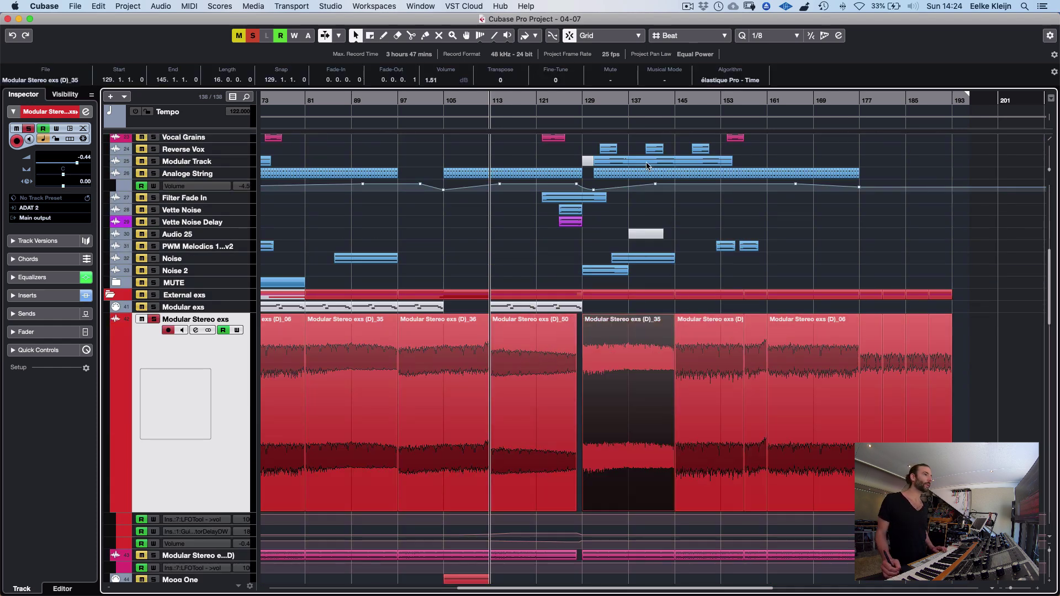
left_click(581, 100)
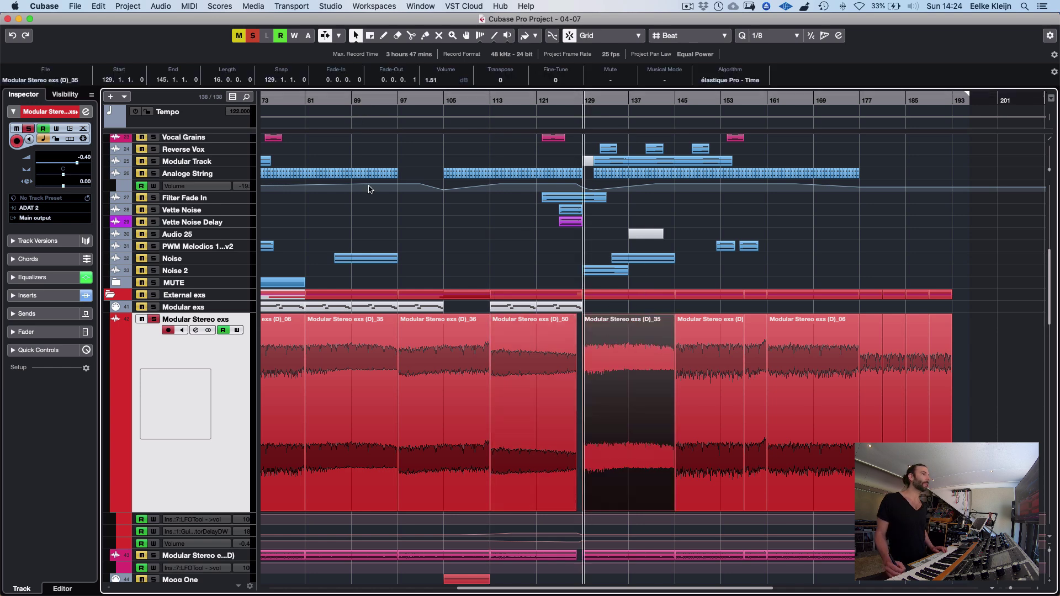
Select the Modular Stereo exs event starting at bar 81 and, in its place, the two events between bars 145 and 161
left_click(343, 364)
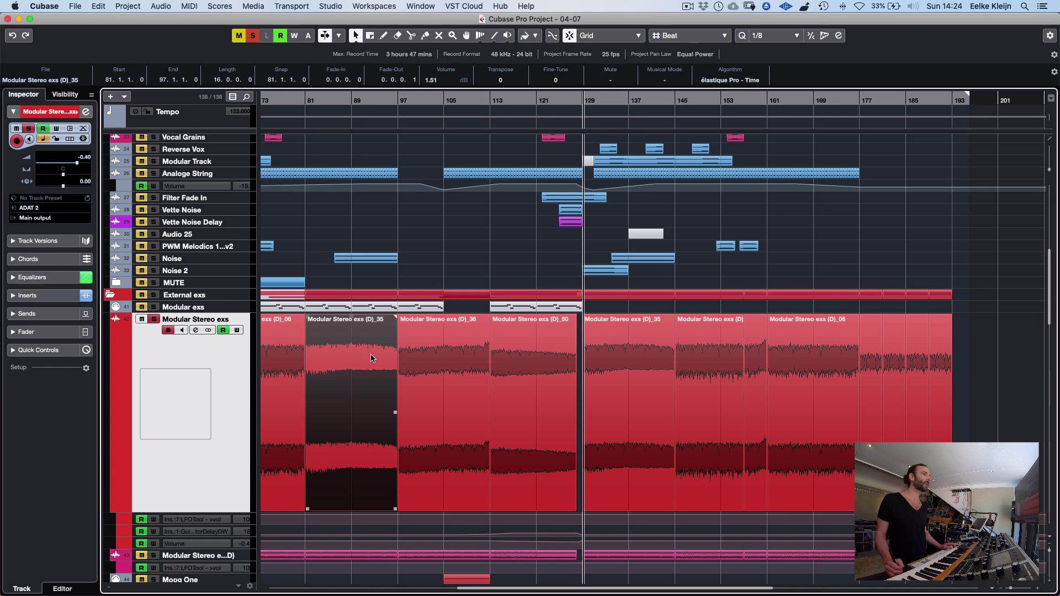
left_click(710, 353)
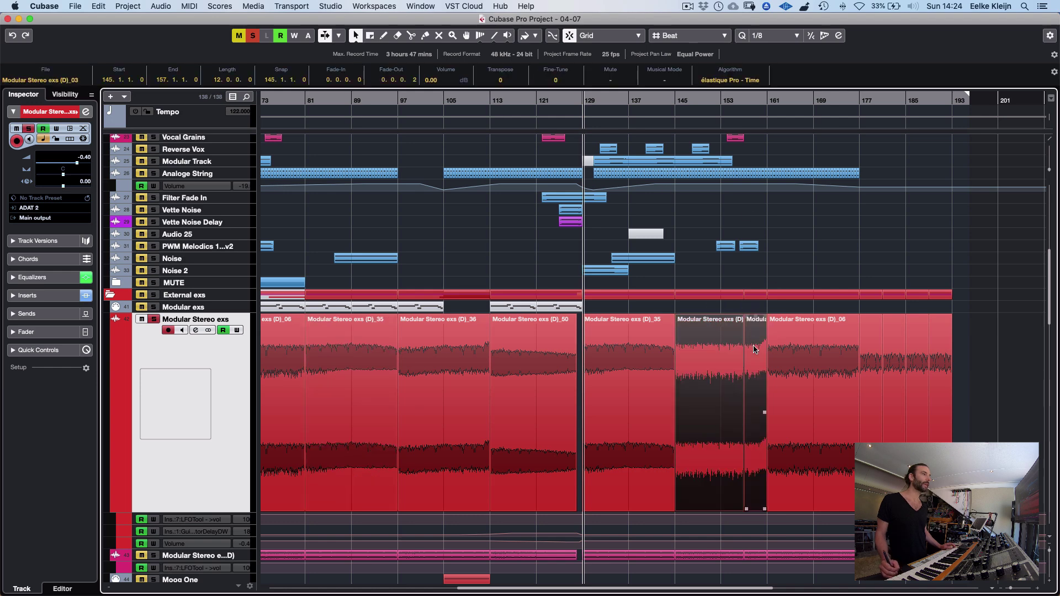
scroll(486, 366, "left", 3)
scroll(486, 366, "left", 2)
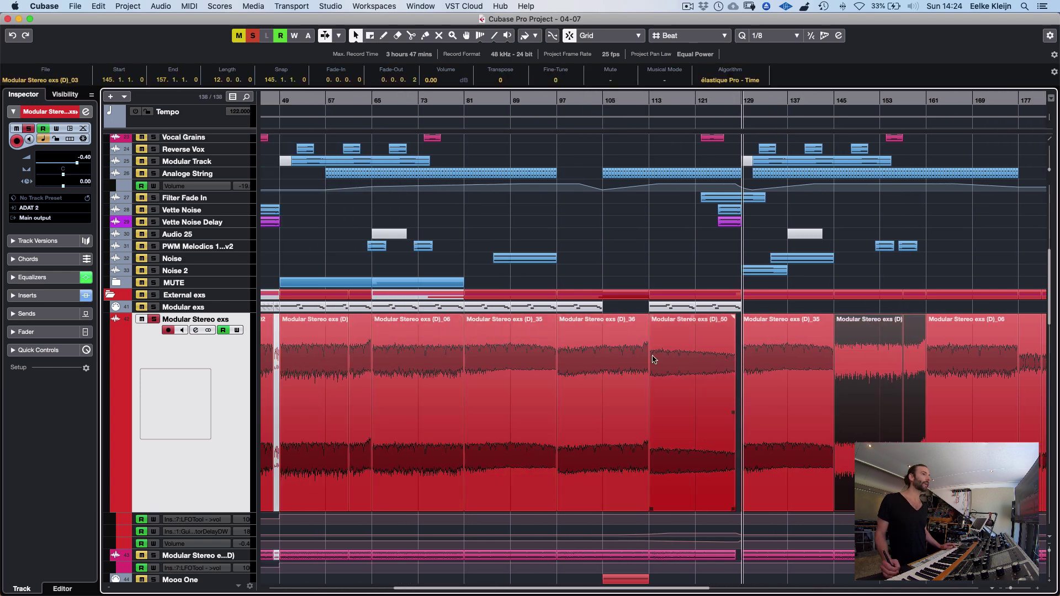
scroll(651, 359, "right", 4)
Return the Modular Stereo exs row to normal height and turn off its solo
key("z")
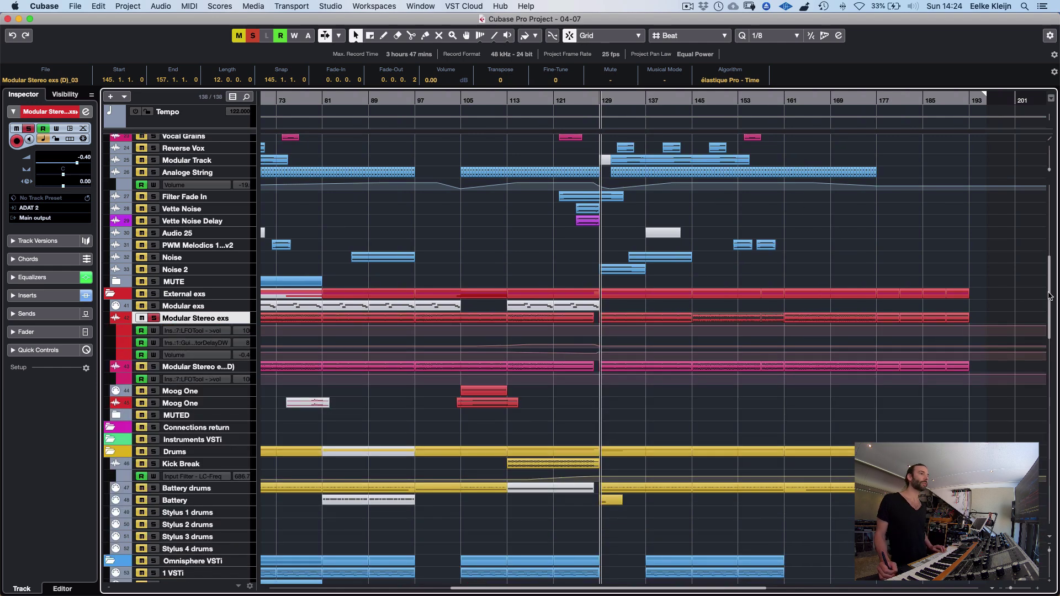
scroll(1051, 293, "up", 1)
key("z")
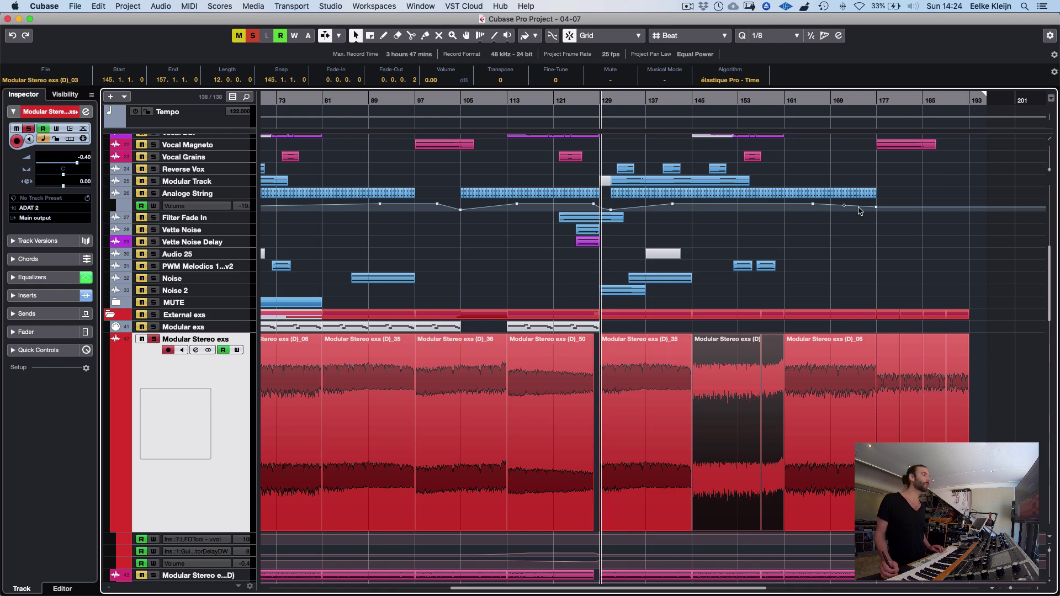
key("z")
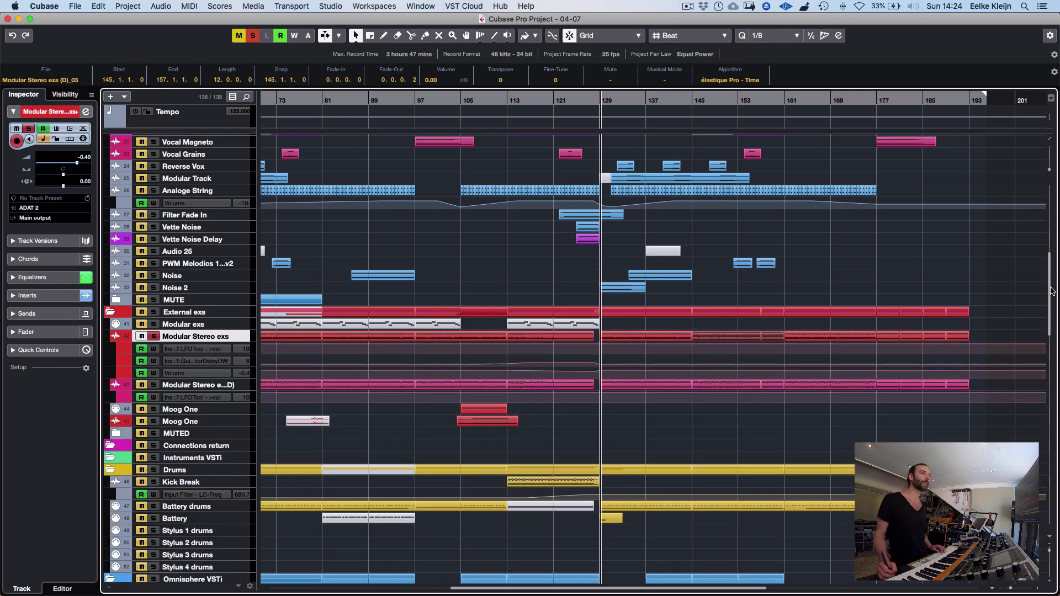
scroll(1048, 288, "up", 5)
scroll(1052, 249, "down", 3)
scroll(1055, 210, "up", 3)
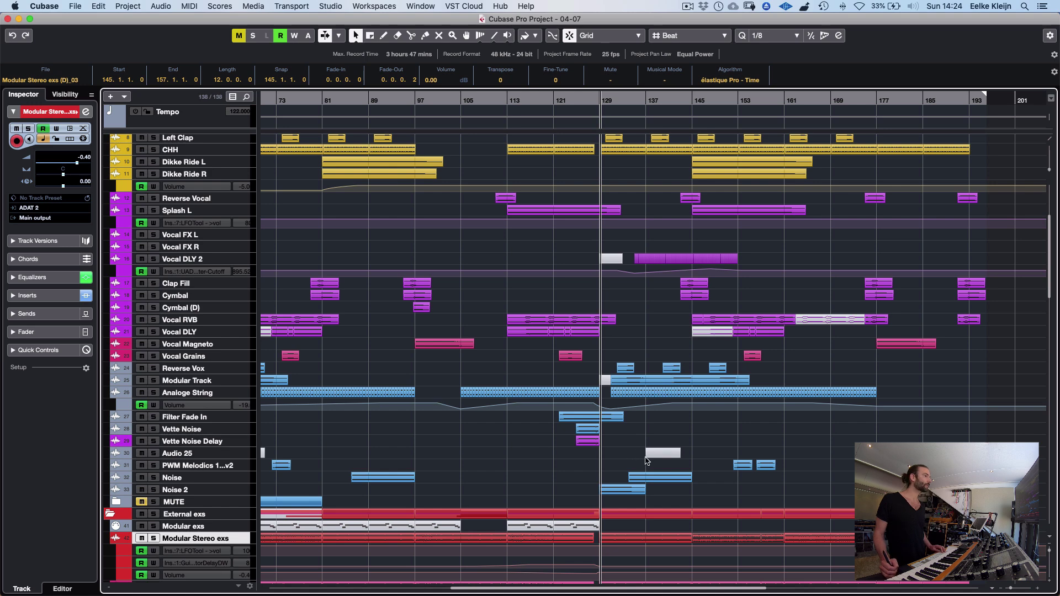
Select the PWM Melodics track, solo it and enlarge its row
left_click(196, 466)
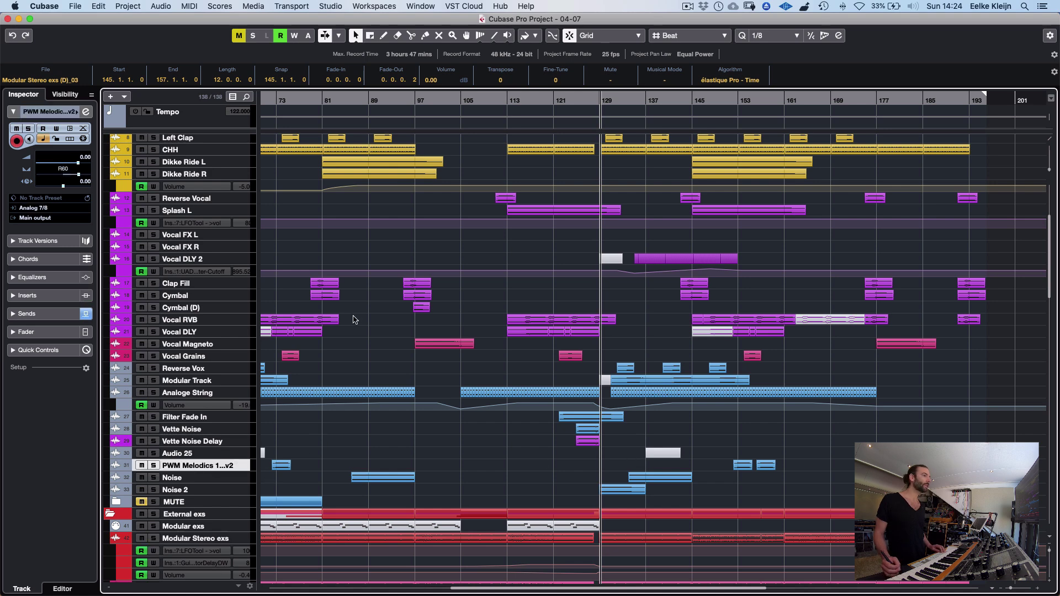
key("s")
key("z")
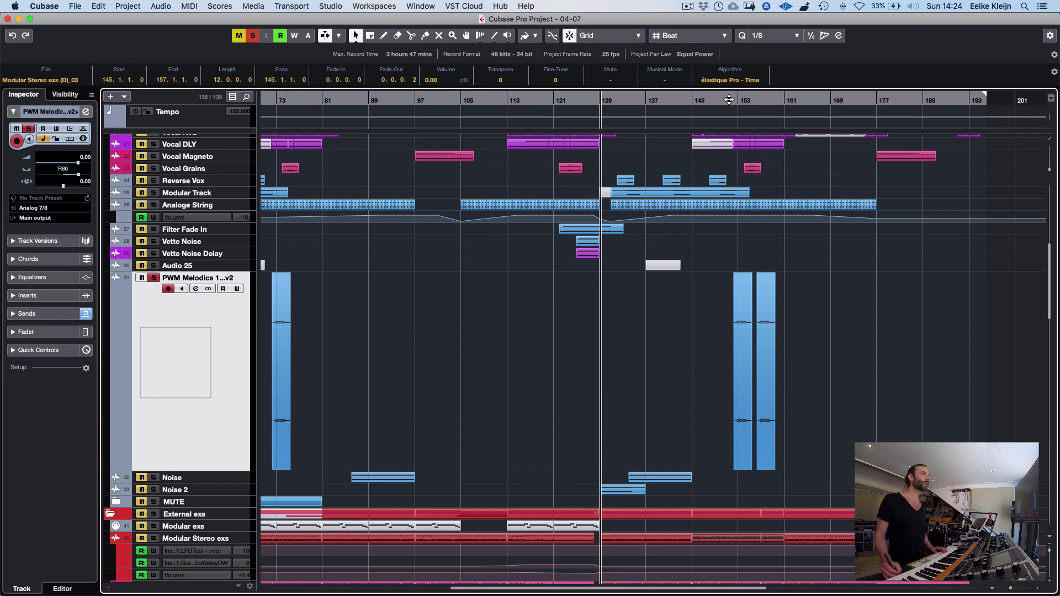
Move the playhead to bar 152 with the timeline zoomed in, and audition PWM Melodics alone from there
left_click_drag(735, 100, 738, 161)
key("space")
left_click_drag(963, 251, 1038, 254)
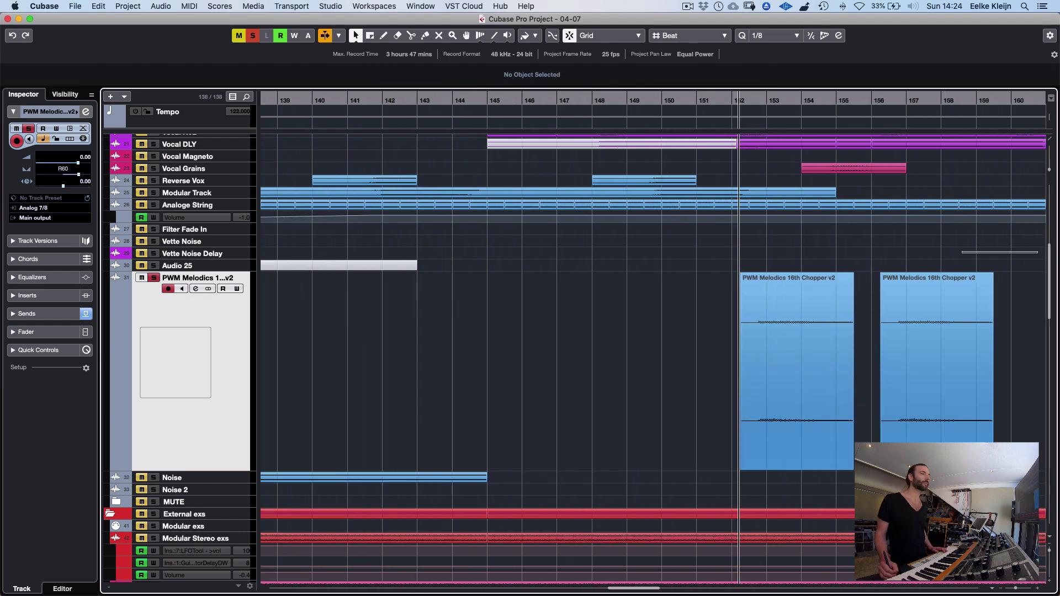
key("space")
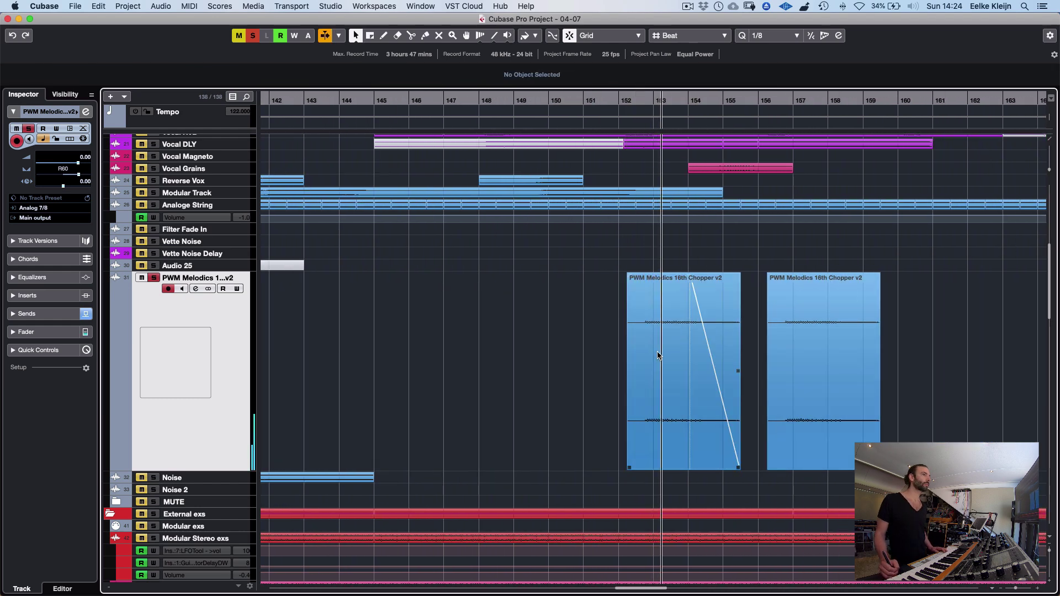
key("space")
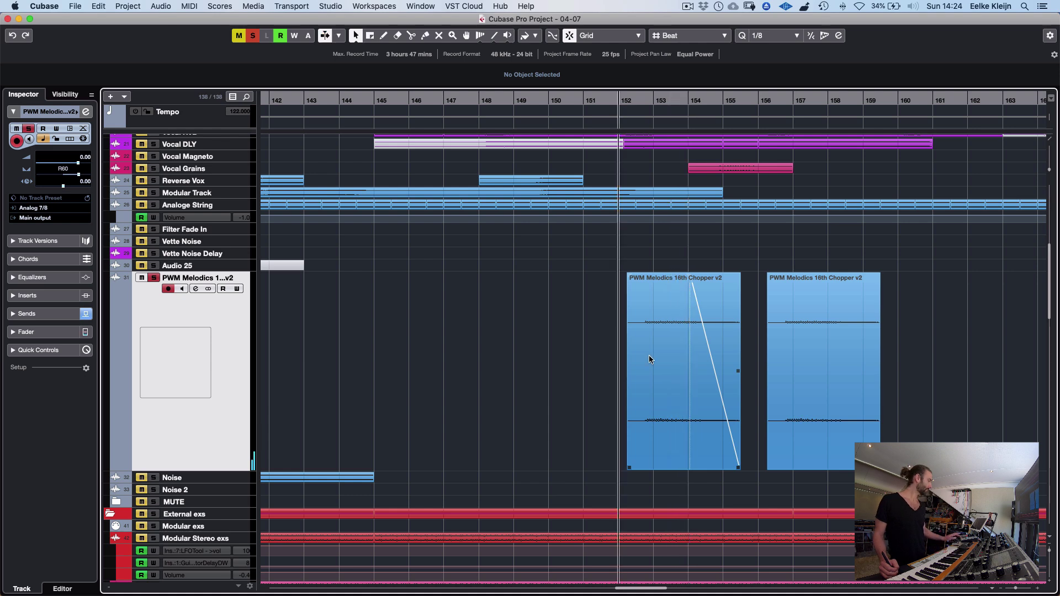
Select the first of the two PWM Melodics 16th Chopper v2 events after bar 152
key("e")
key("e")
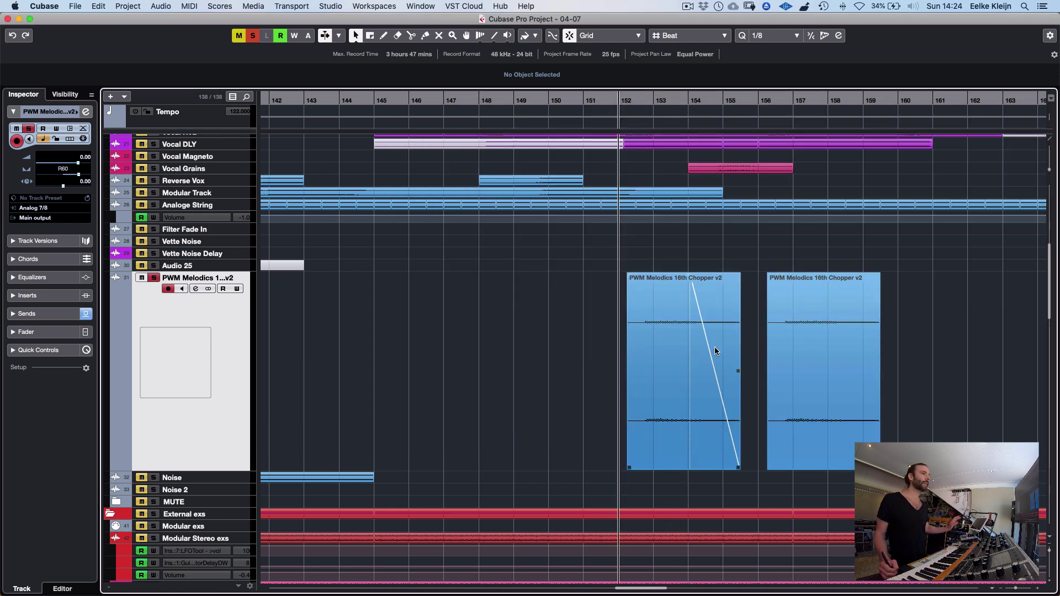
key("h")
key("h")
key("h")
key("h")
key("h")
key("h")
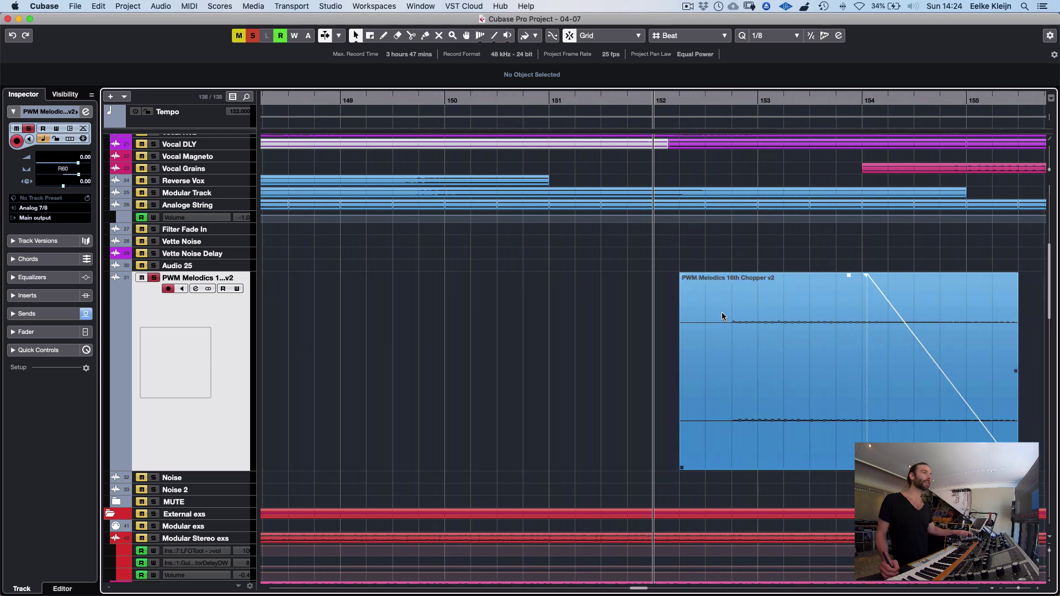
key("g")
key("g")
key("g")
key("g")
left_click_drag(931, 249, 1047, 250)
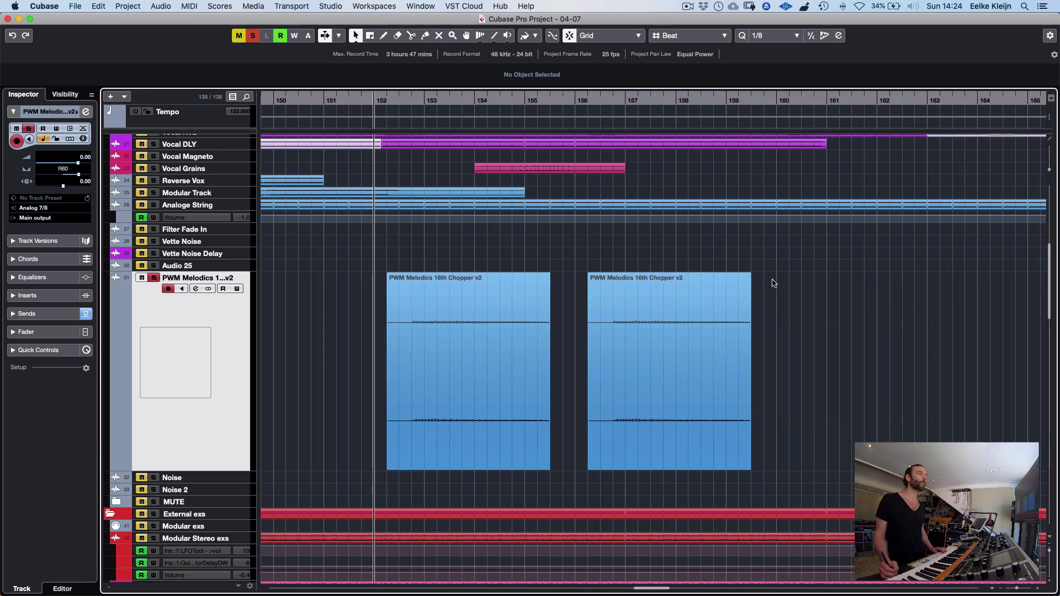
left_click_drag(377, 263, 557, 320)
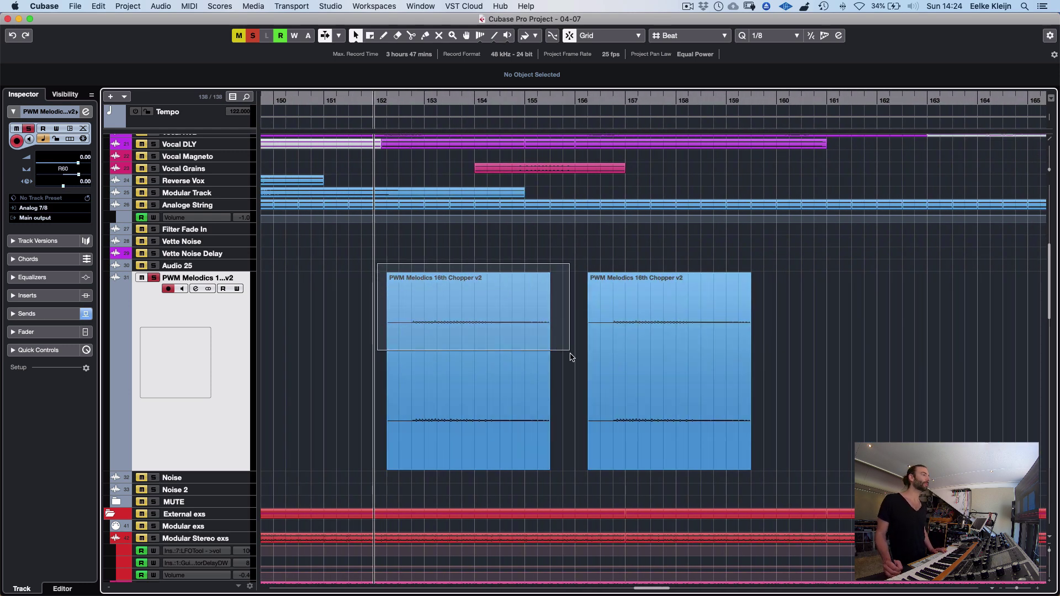
left_click_drag(571, 356, 572, 357)
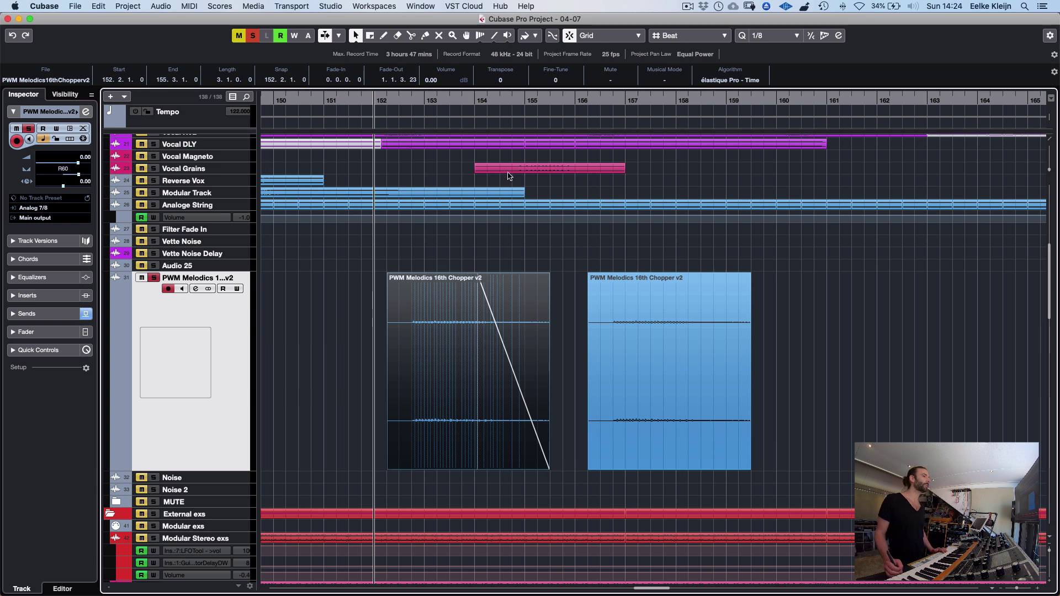
Audition the PWM Melodics track alone again from bar 152, stop playback and turn off its solo
key("space")
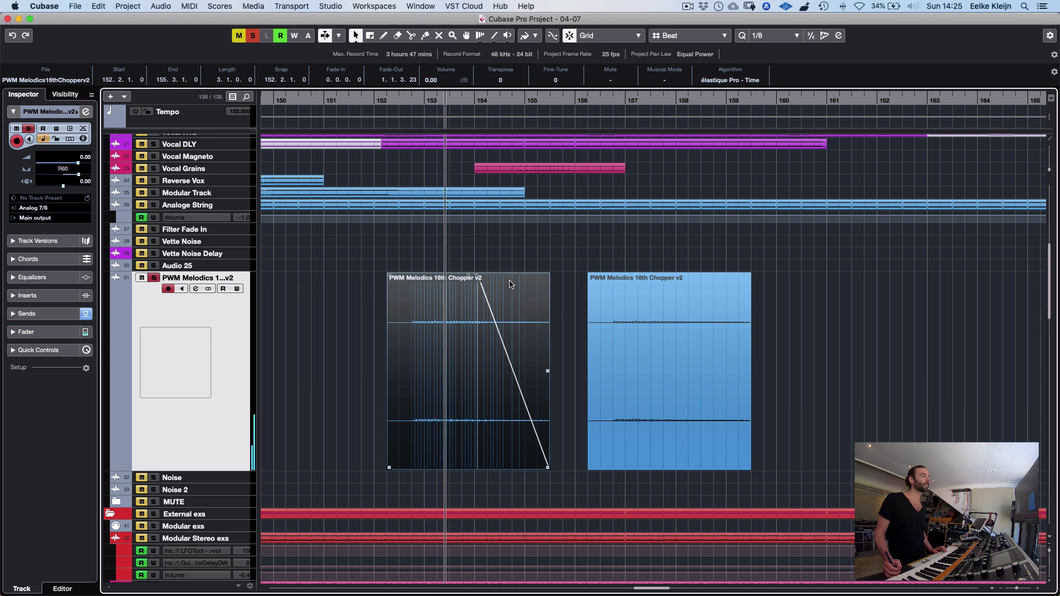
key("space")
key("s")
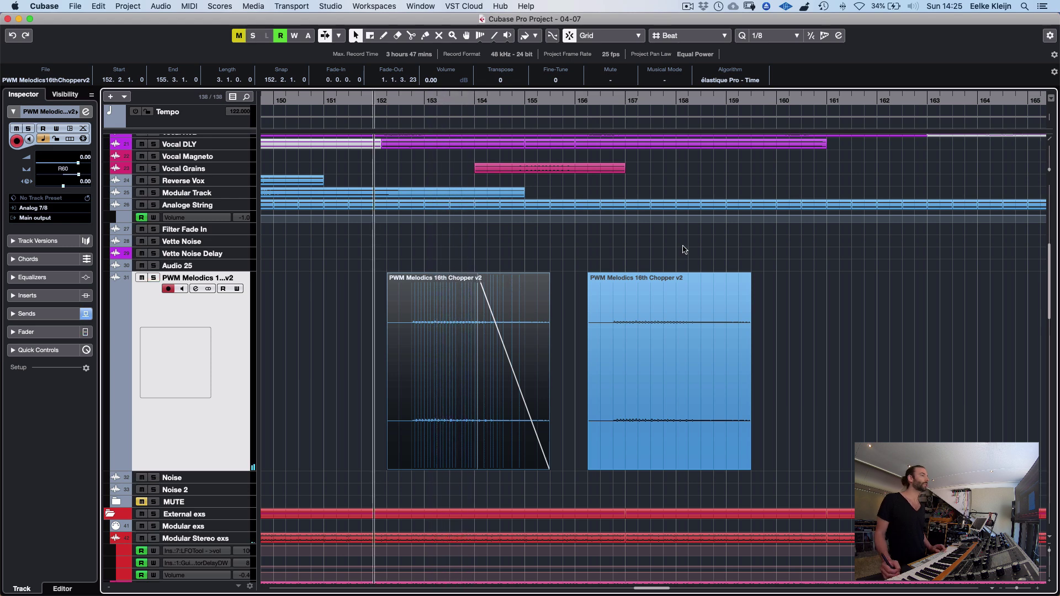
Shrink the PWM Melodics row and audition the full mix from bar 152 with the timeline zoomed out
key("z")
key("space")
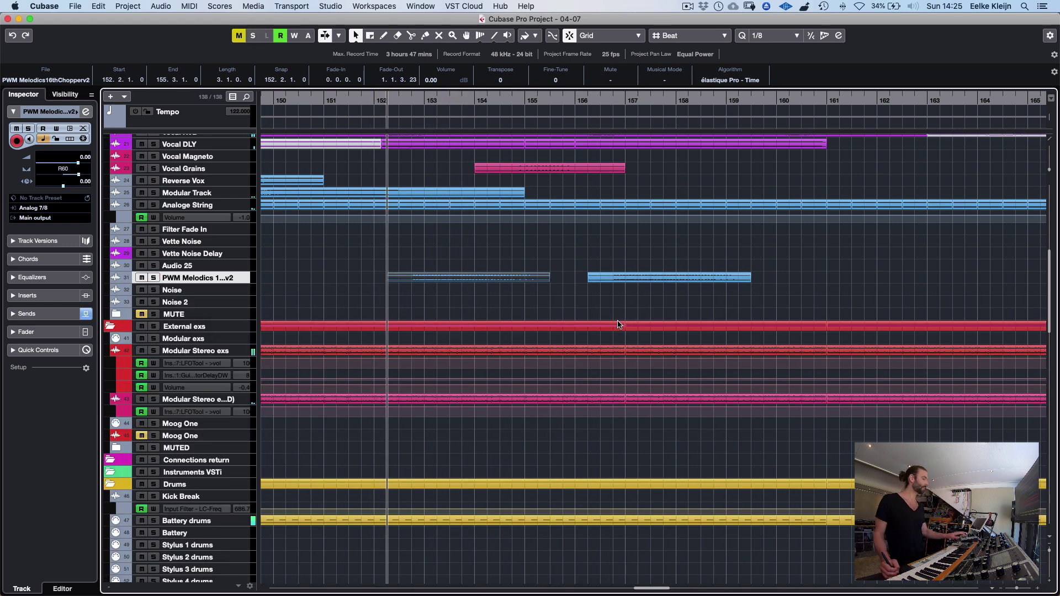
key("g")
key("g")
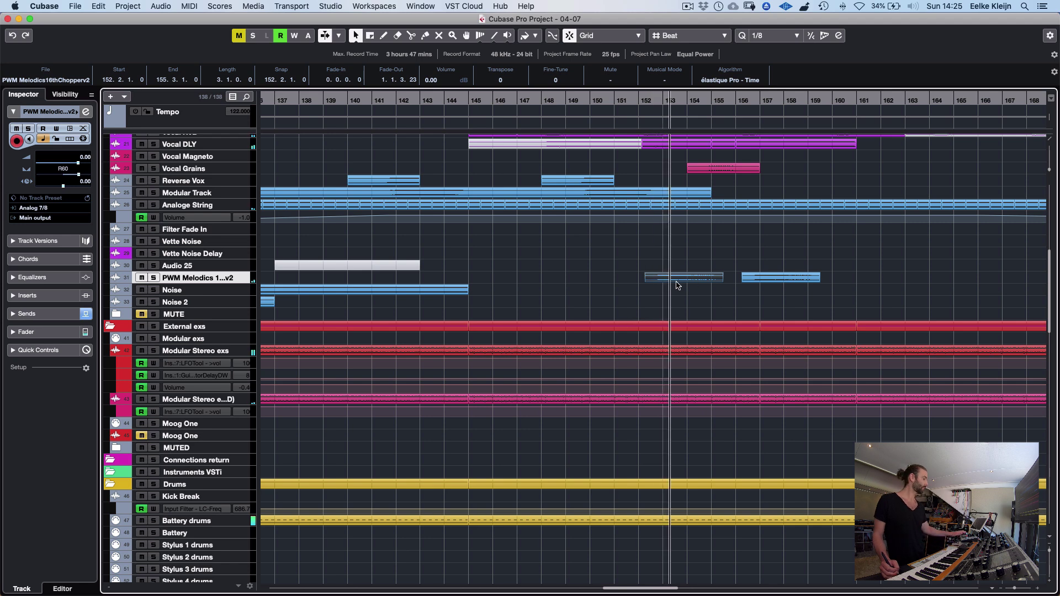
key("space")
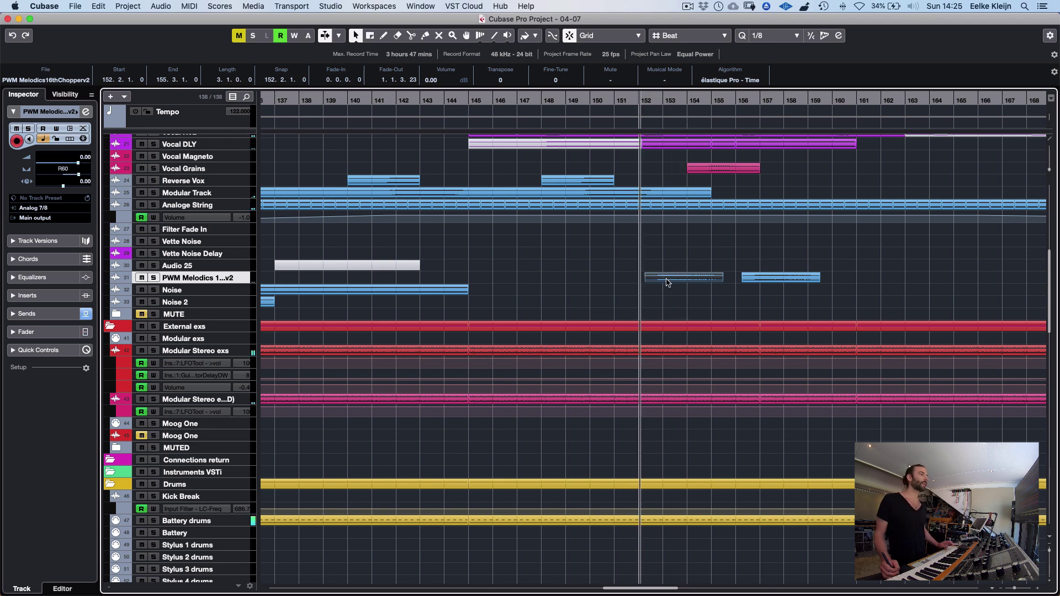
Select the Clap Fill and Cymbal tracks together, solo them and enlarge their rows
scroll(721, 340, "up", 10)
key("g")
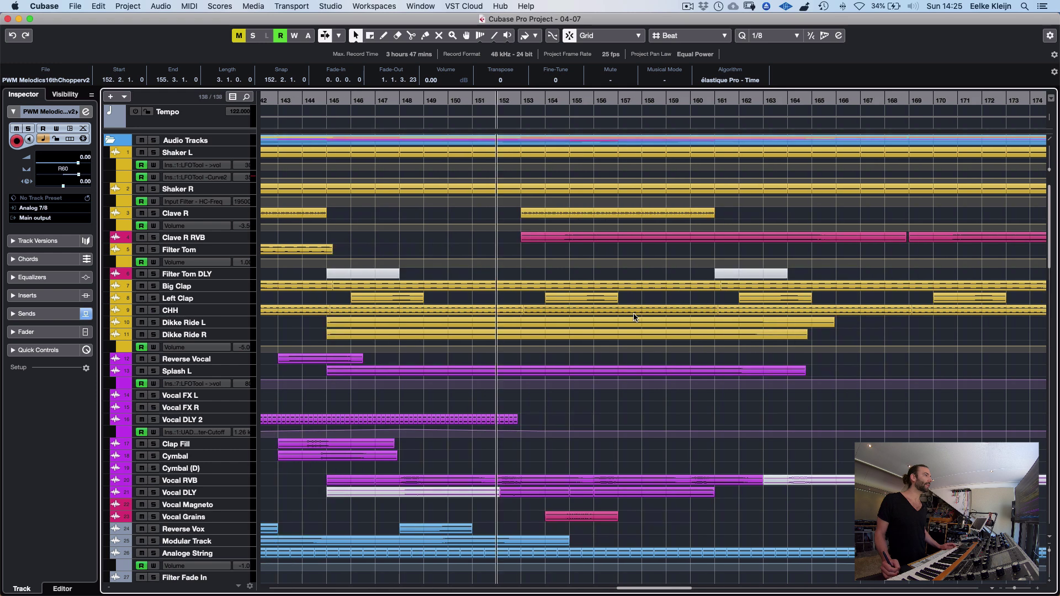
key("g")
key("g")
key("g")
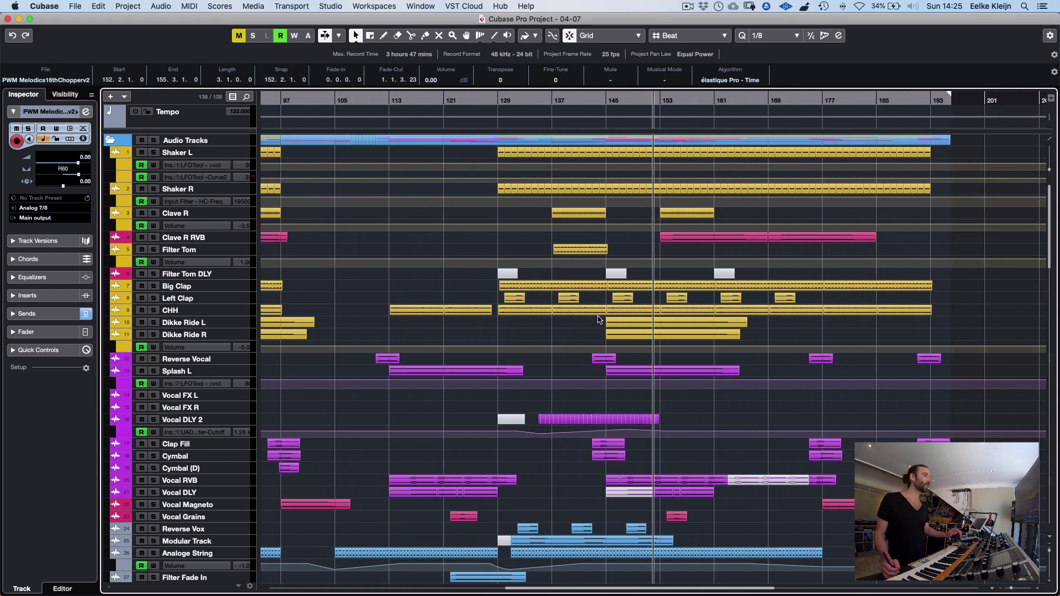
scroll(601, 320, "down", 5)
scroll(604, 320, "right", 2)
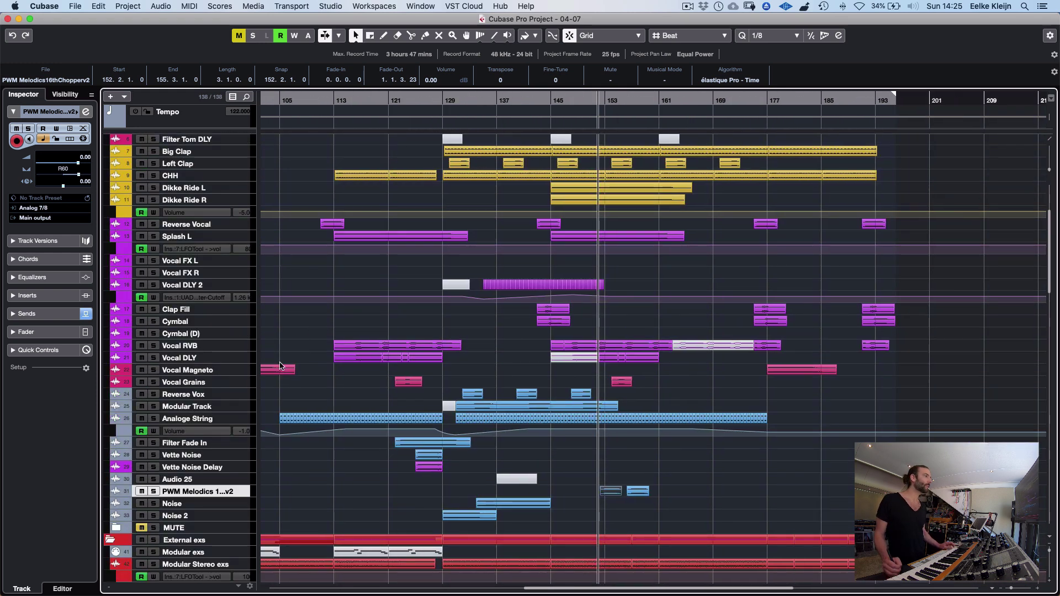
left_click(209, 313)
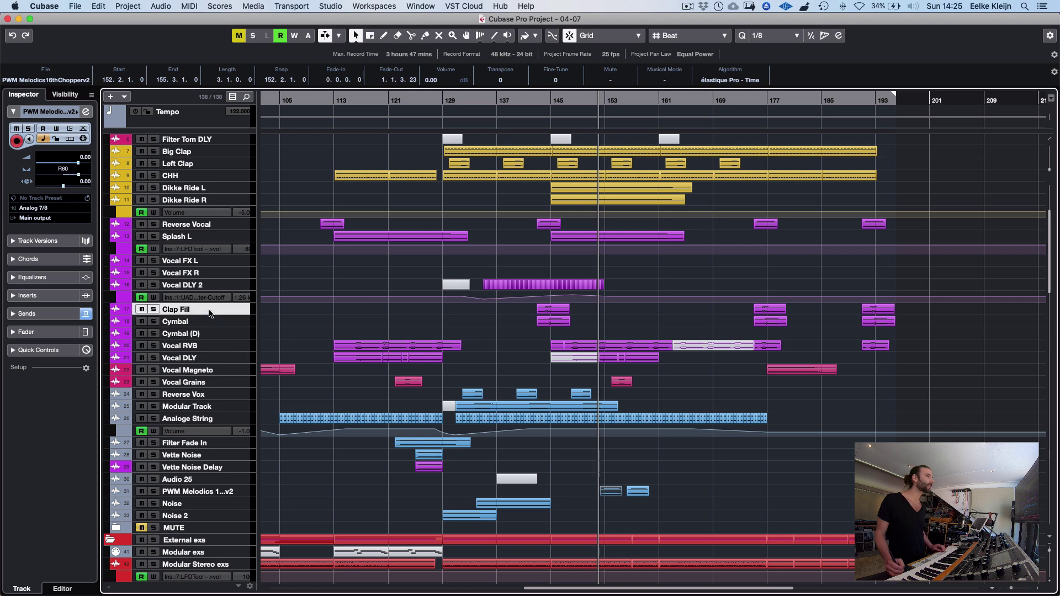
left_click(197, 323, "shift")
key("s")
key("z")
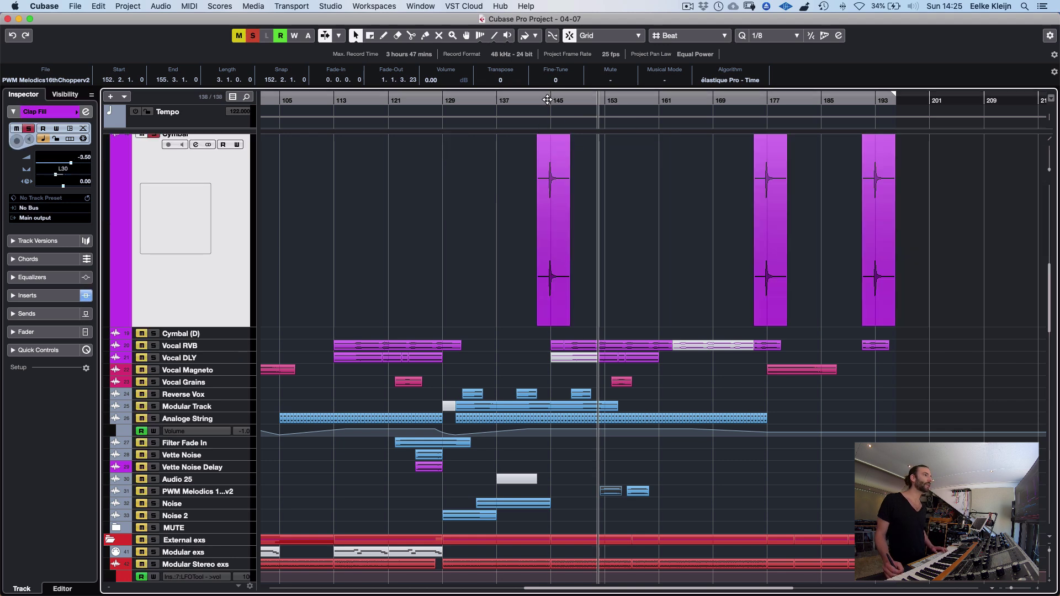
Move the playhead to bar 143 and audition Clap Fill and Cymbal together from there, then stop playback
left_click_drag(544, 97, 536, 221)
scroll(726, 290, "up", 3)
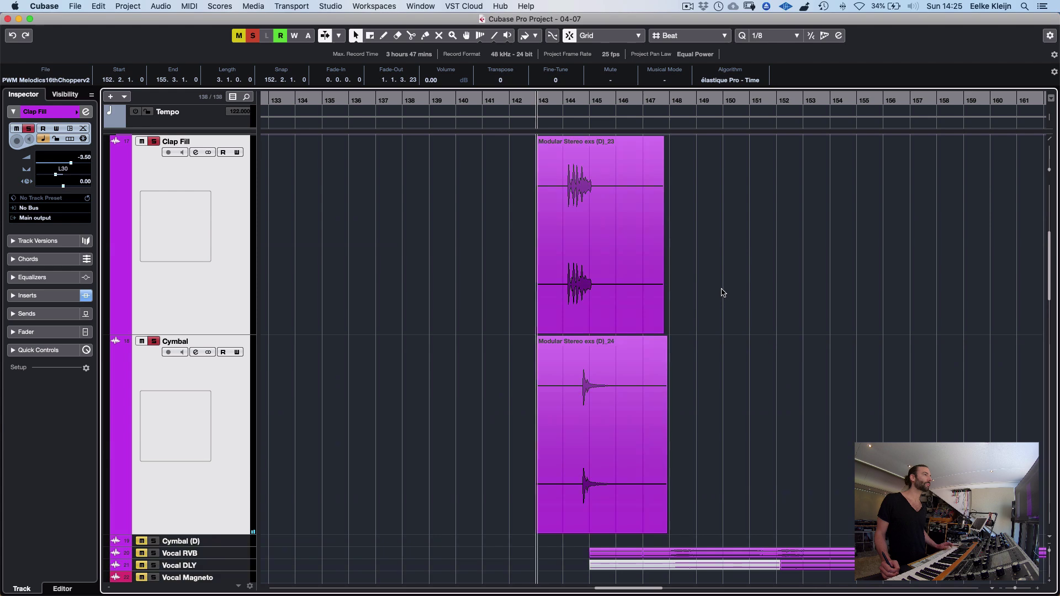
scroll(724, 292, "up", 5)
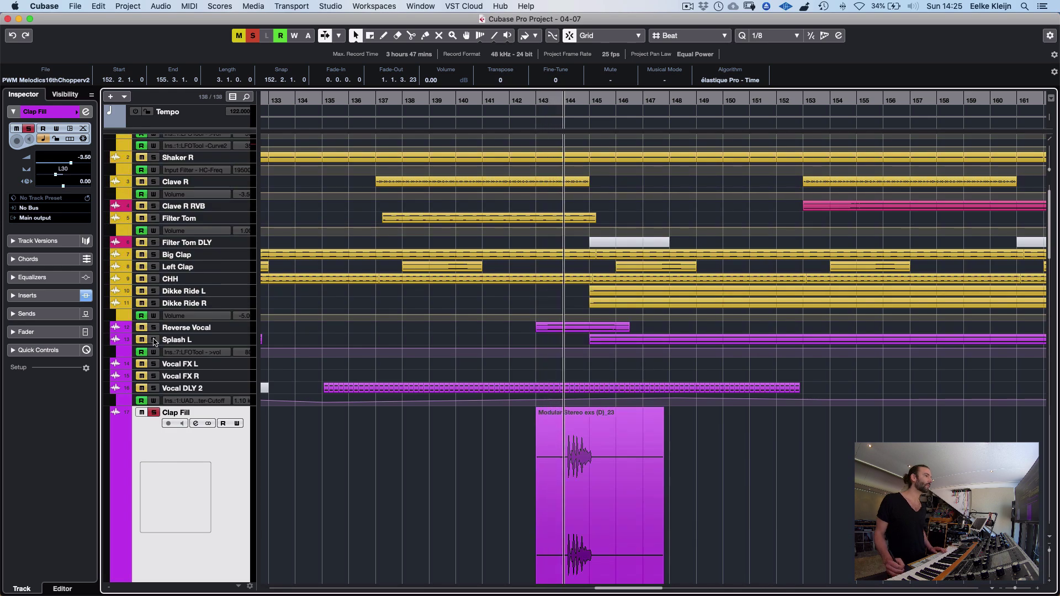
scroll(811, 436, "down", 5)
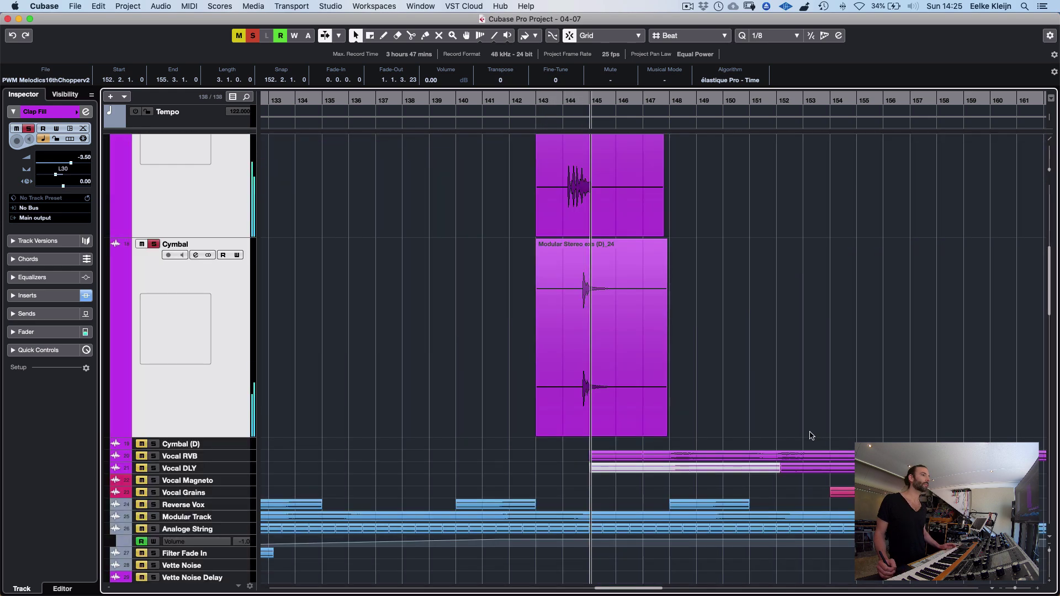
scroll(811, 437, "up", 4)
key("space")
Shrink the Clap Fill and Cymbal rows and turn off all solos
key("z")
key("s")
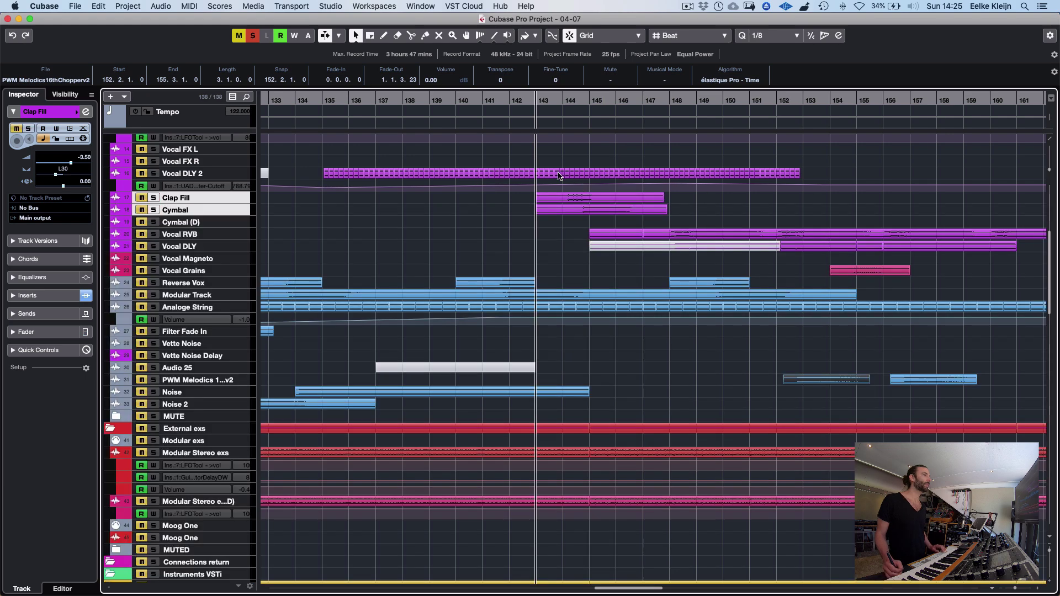
left_click(253, 36)
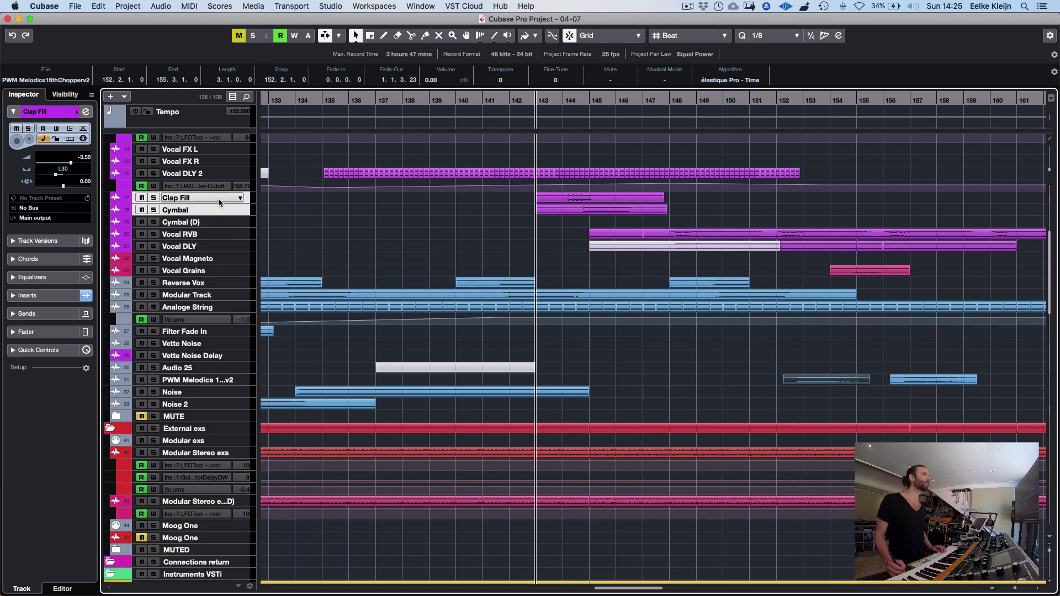
Select the Clap Fill track by itself, enlarge its row and solo it
scroll(659, 277, "up", 3)
scroll(654, 283, "right", 2)
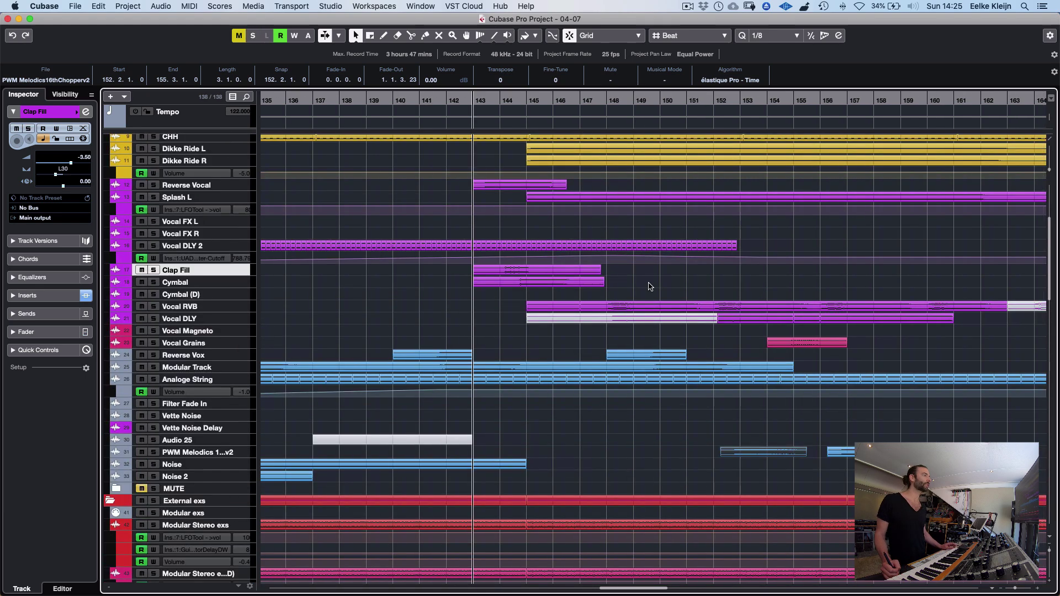
key("super+alt+e")
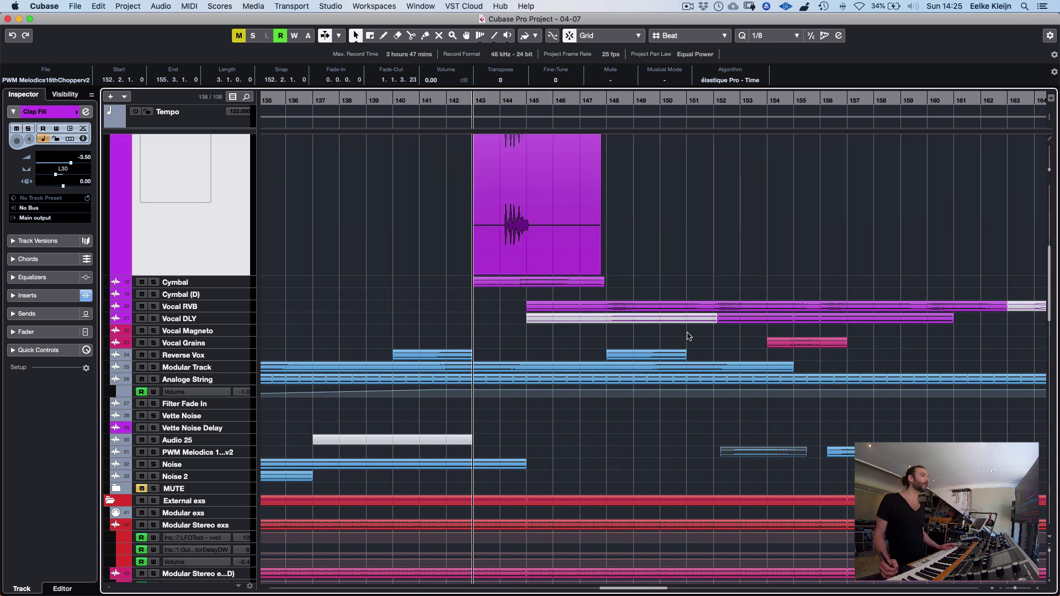
key("s")
scroll(534, 161, "up", 3)
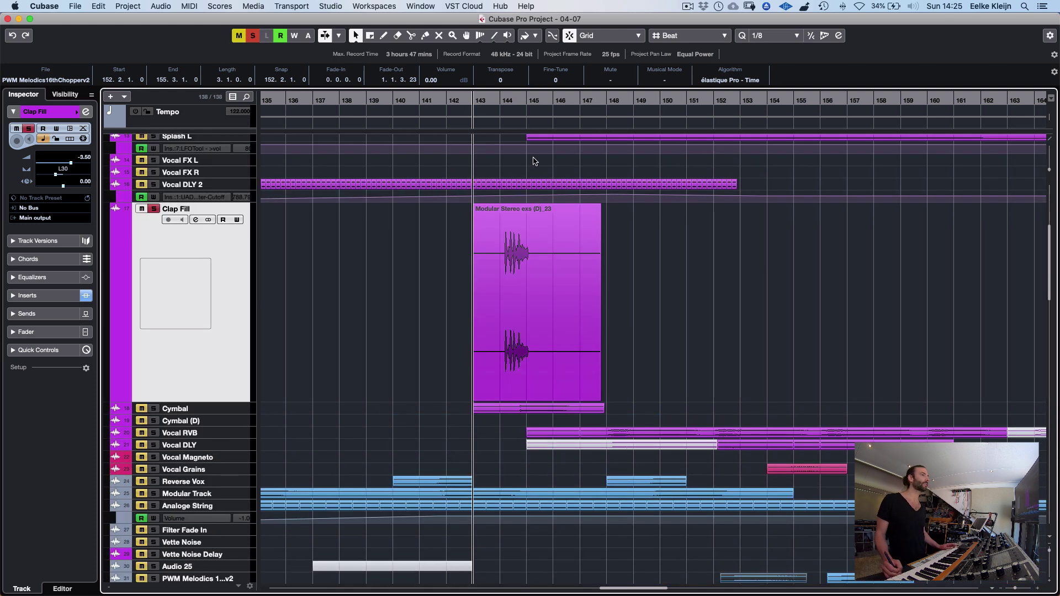
Audition Clap Fill alone from bar 144, stop playback and shrink its row
double_click(508, 99)
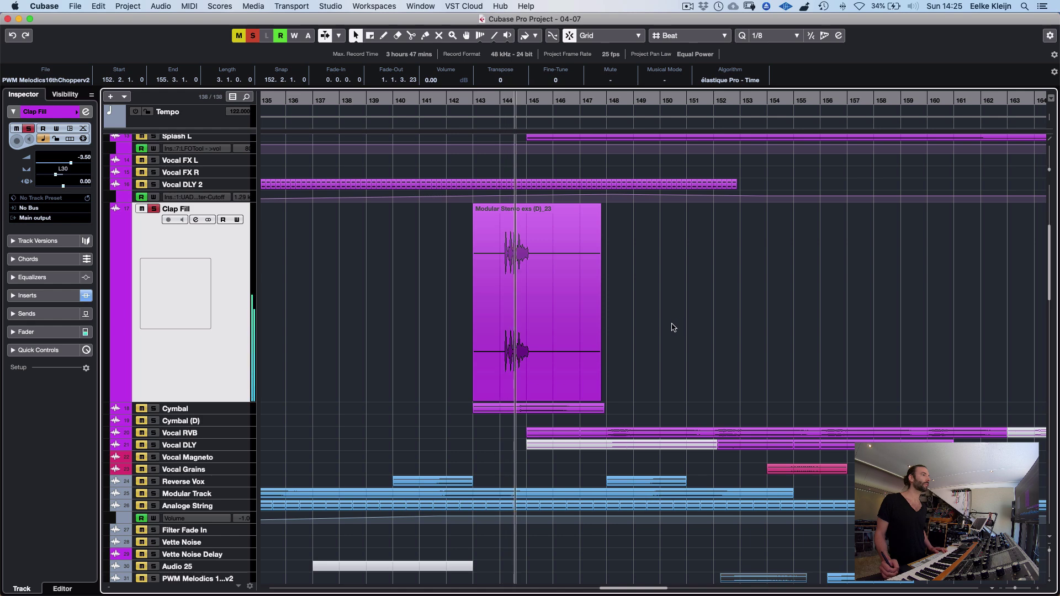
key("space")
key("super+alt+e")
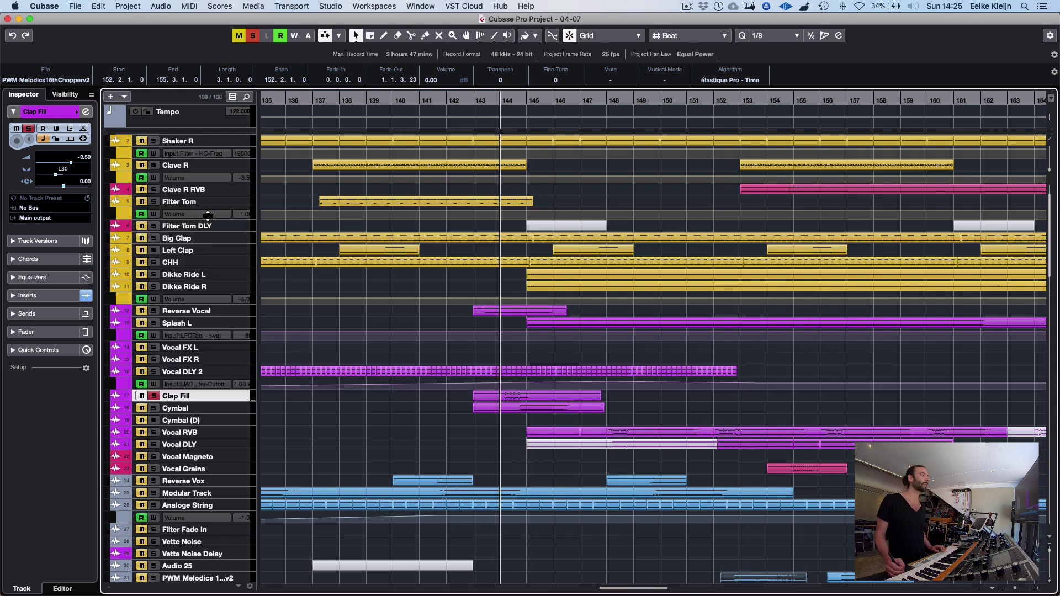
Move on to the Cymbal track, enlarge its row, audition it alone from bar 144 and shrink it again
key("Down")
key("super+alt+e")
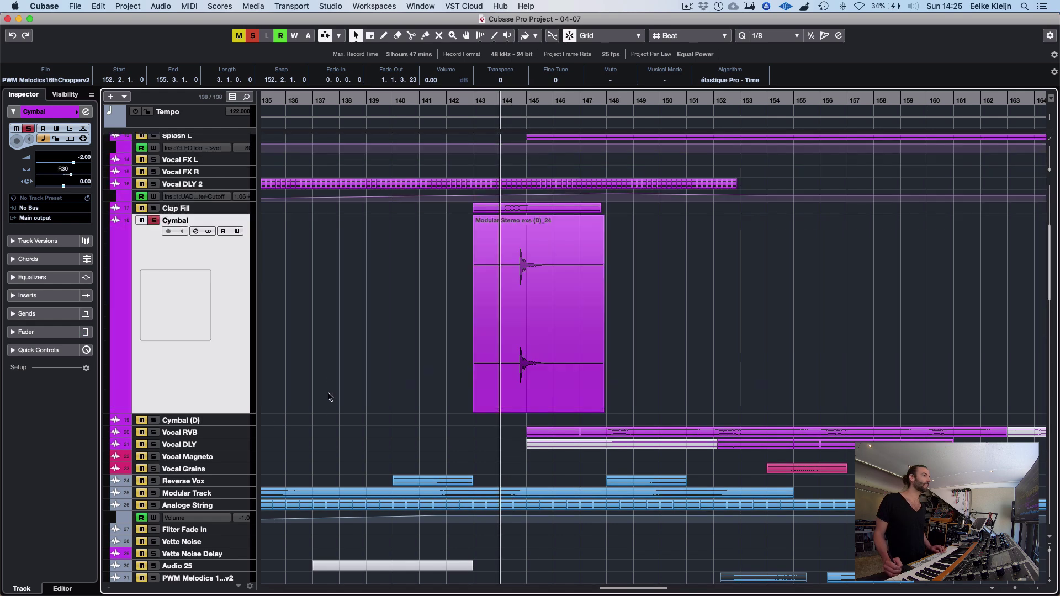
key("space")
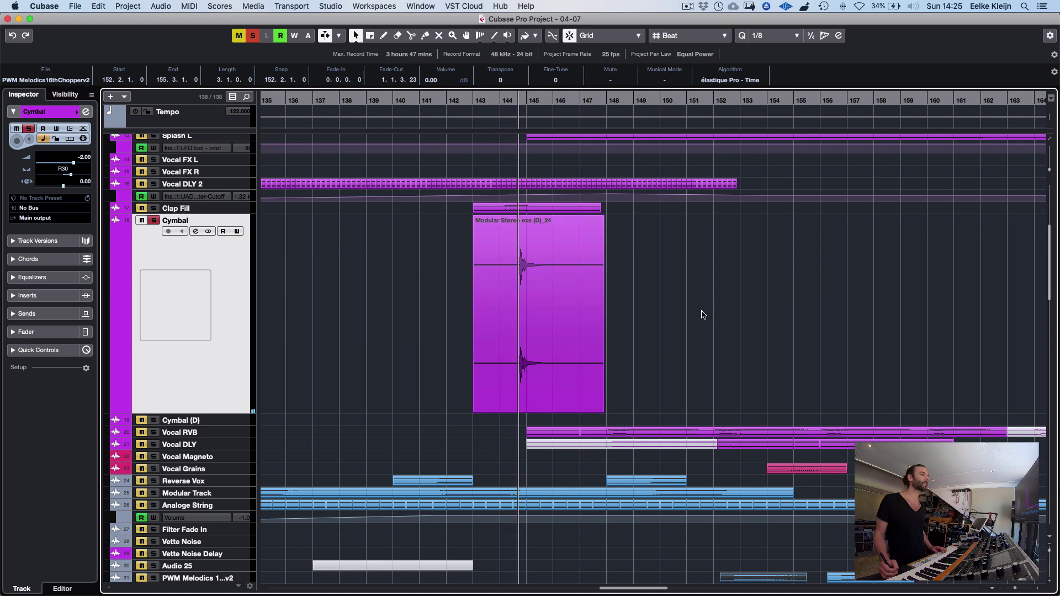
key("space")
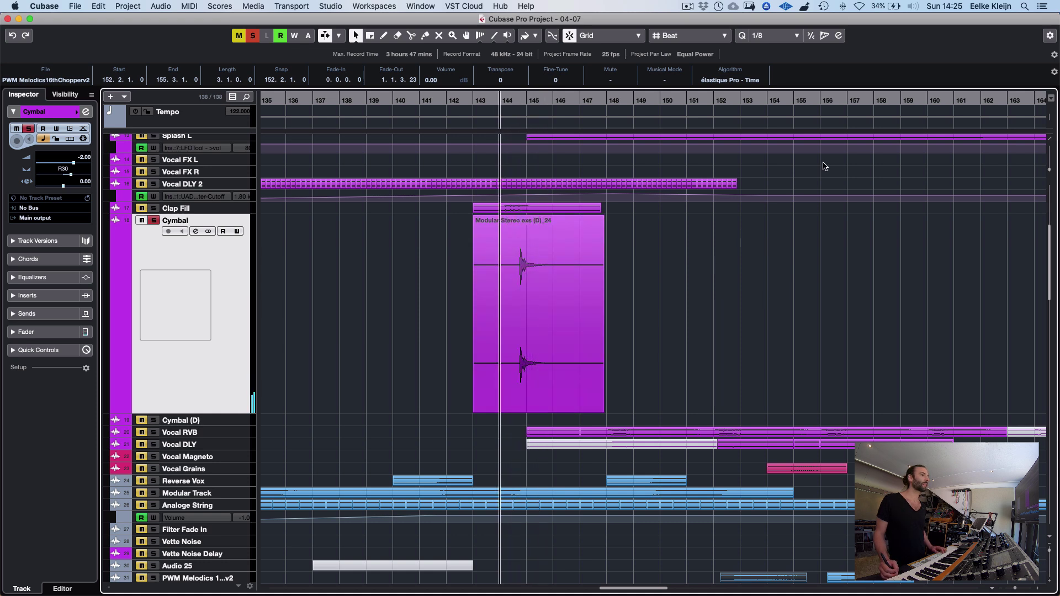
key("super+alt+e")
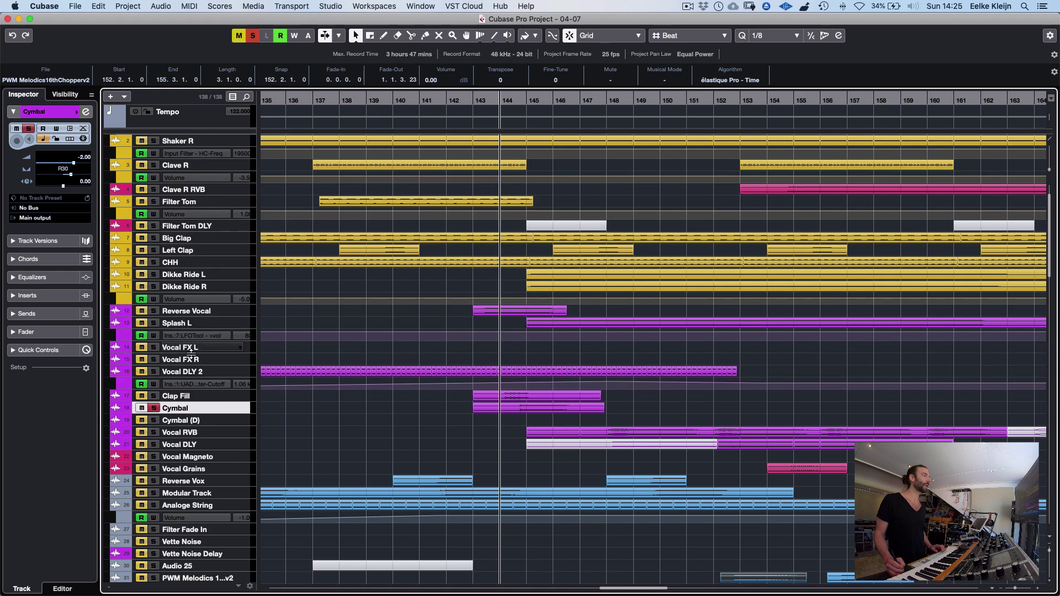
Select the Splash L track, enlarge its row, audition it alone from bar 144 and shrink it again
left_click(215, 323)
key("super+alt+e")
key("space")
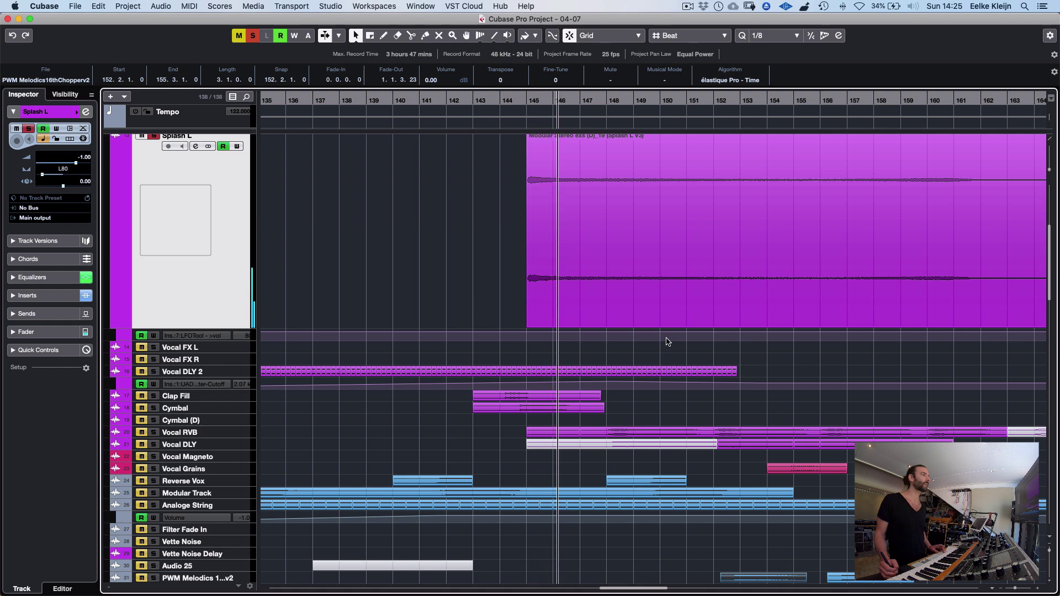
key("space")
scroll(637, 403, "up", 5)
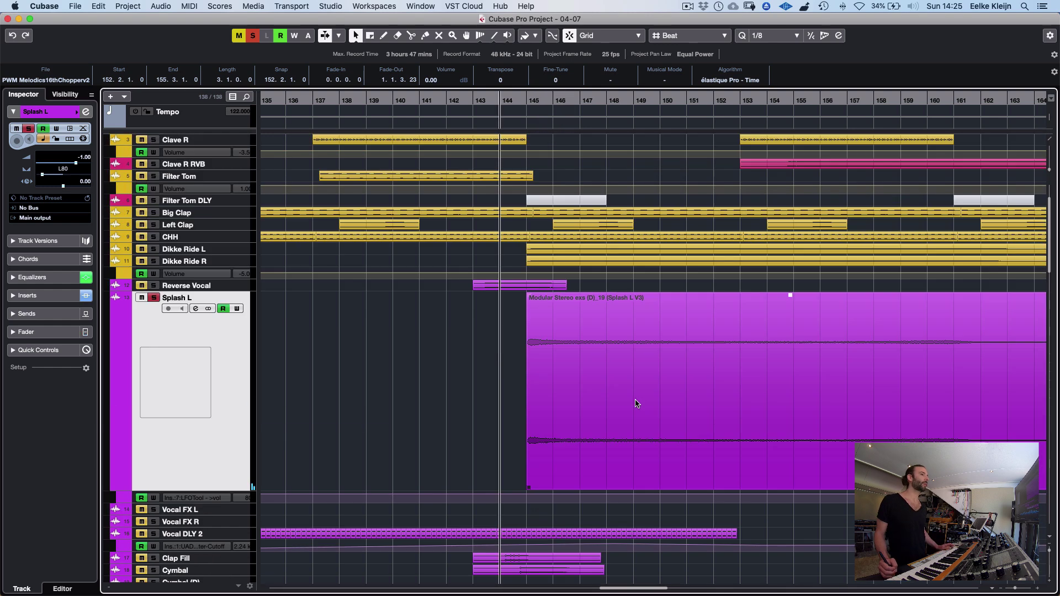
key("z")
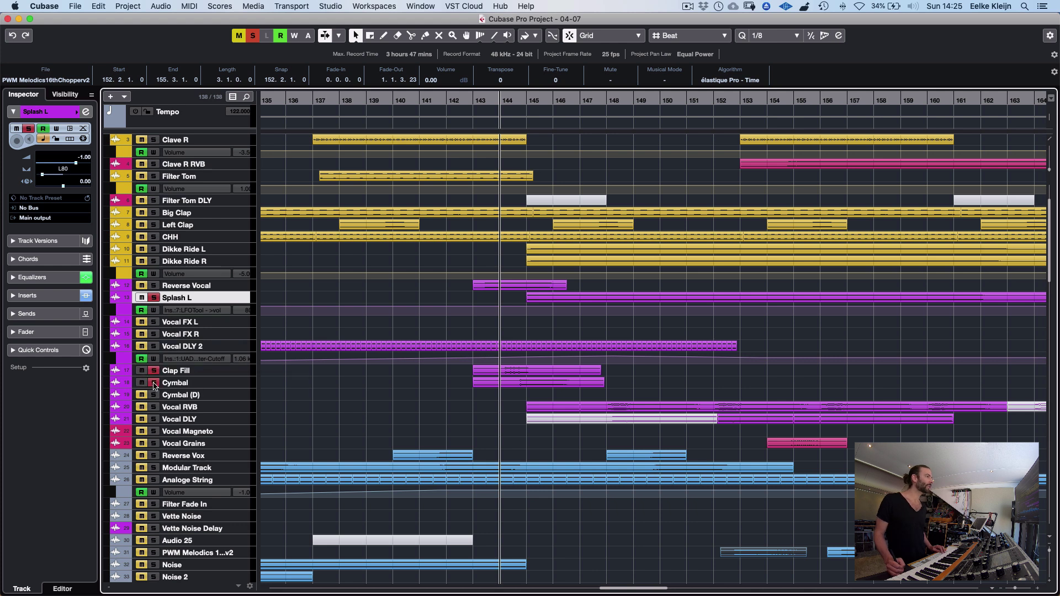
Audition Splash L, Clap Fill and Cymbal soloed together, stop playback and move the playhead to bar 142
left_click(833, 336)
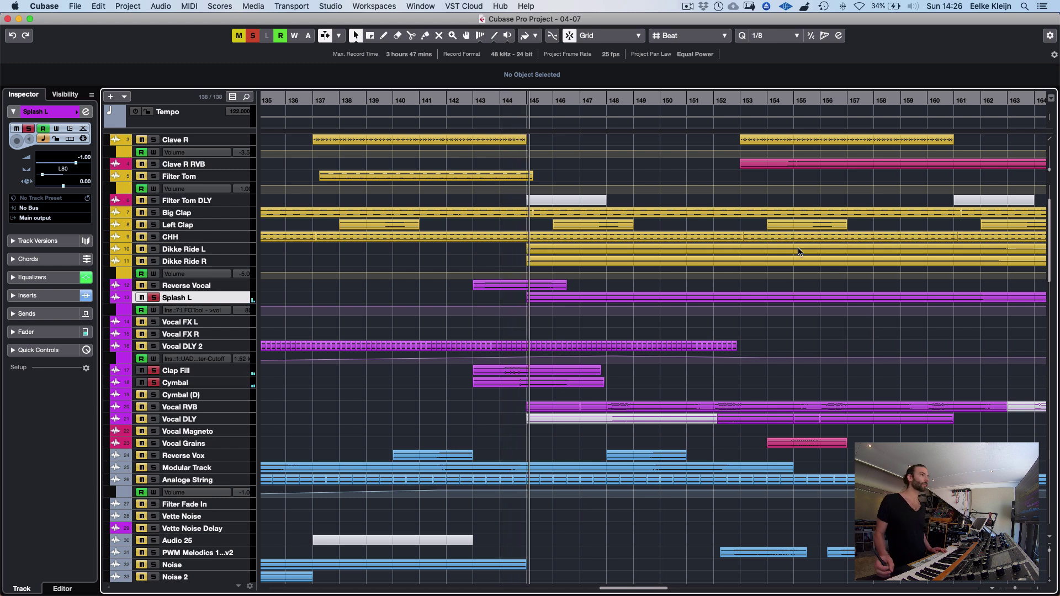
key("space")
left_click(450, 99)
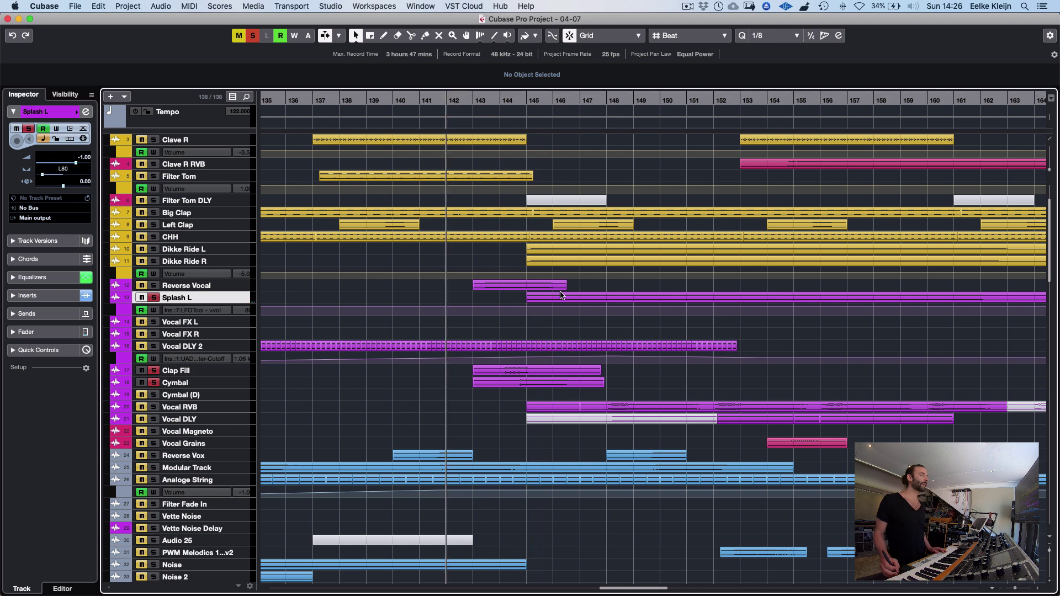
Select the Clap Fill and Cymbal events at bar 143 together and clear the selection again
left_click_drag(448, 389, 573, 387)
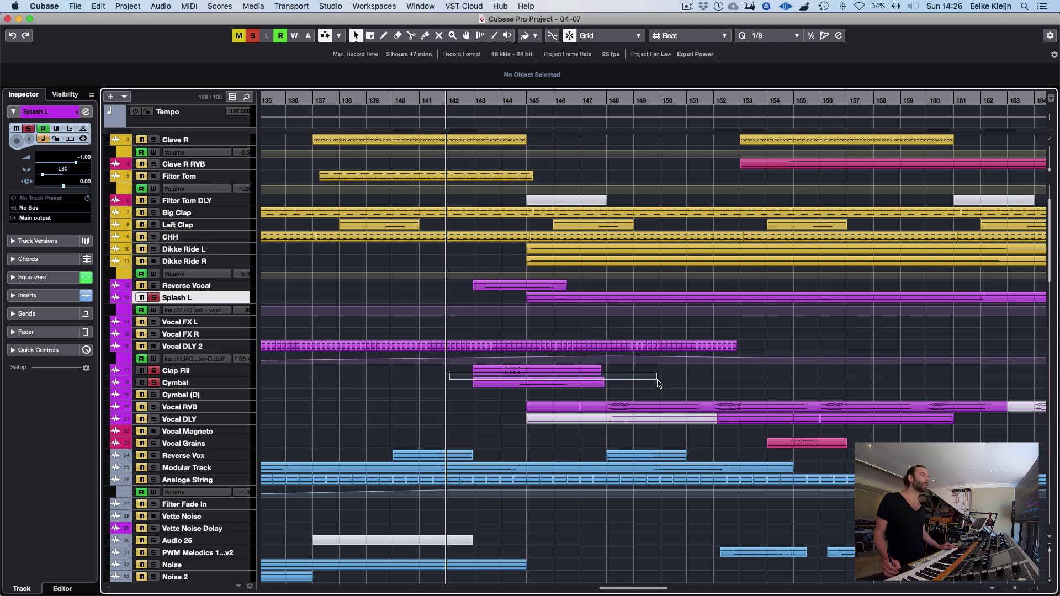
left_click_drag(635, 383, 635, 384)
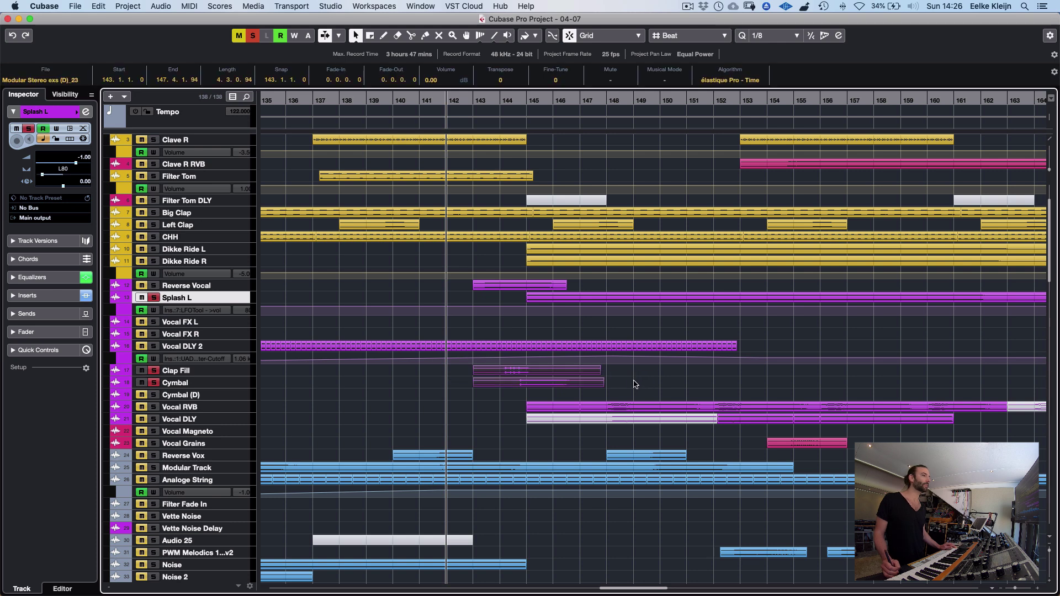
left_click(402, 375)
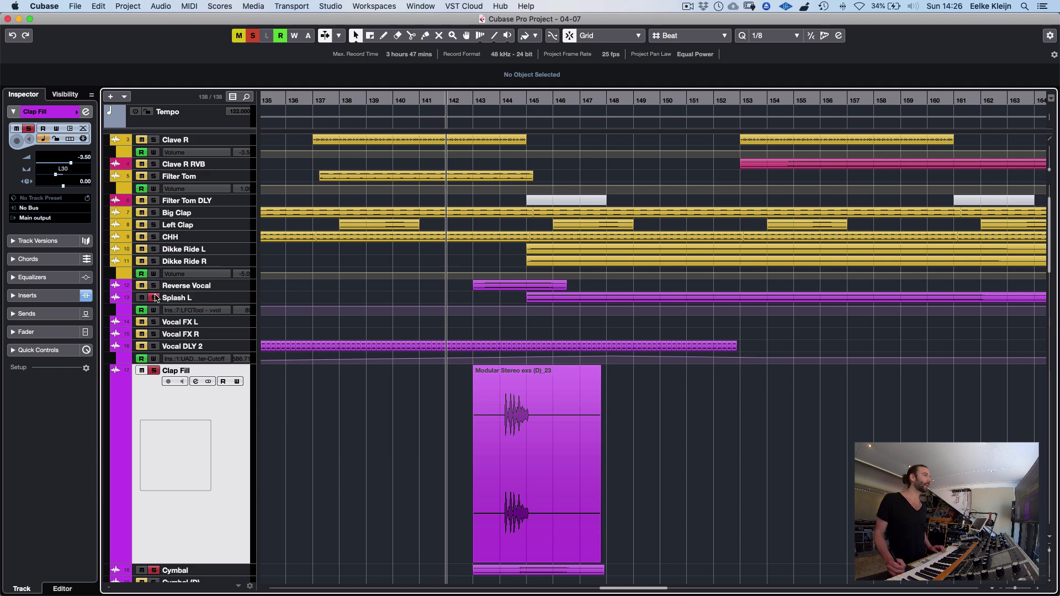
Turn off the solos on Splash L and Cymbal, leaving only Clap Fill soloed in an enlarged row
left_click(154, 296)
key("z")
key("super+alt+e")
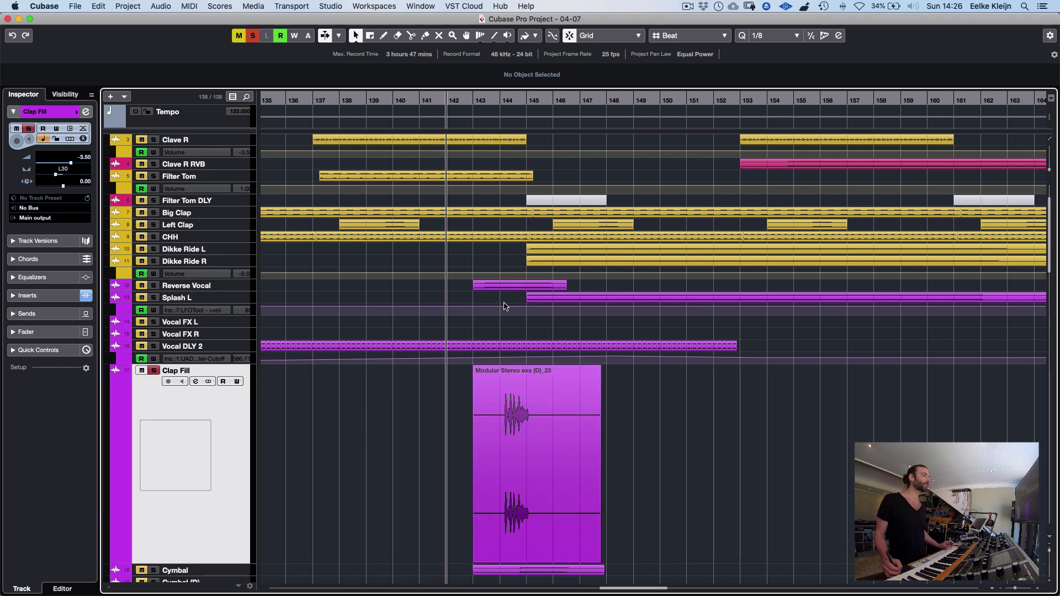
Select the Clap Fill event at bar 143, audition it alone from bar 144, turn off its solo and shrink its row
key("h")
key("h")
key("h")
key("h")
key("h")
key("h")
key("h")
key("h")
key("h")
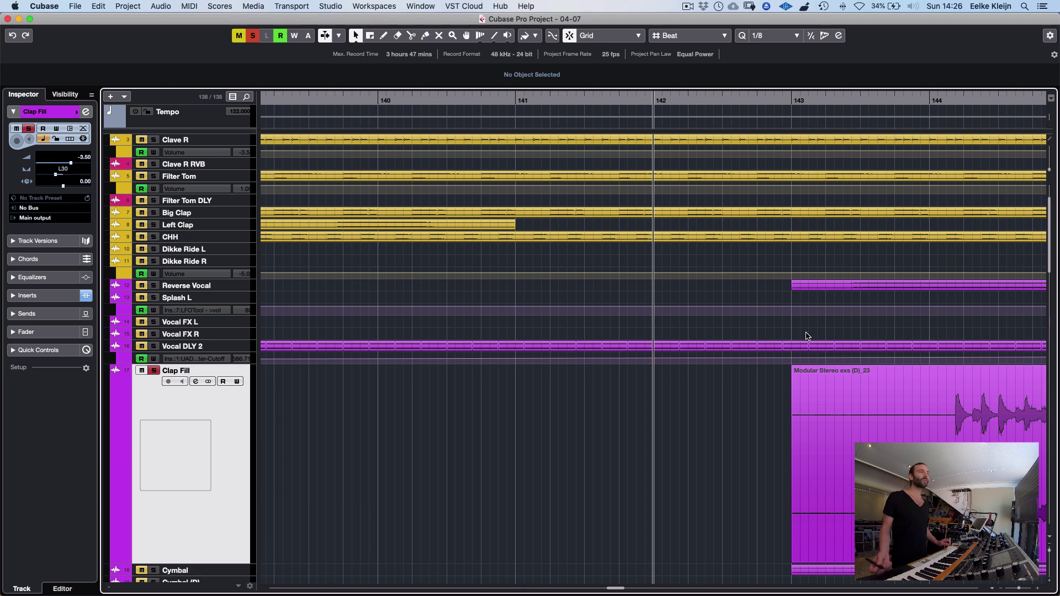
scroll(806, 336, "right", 5)
scroll(835, 296, "right", 5)
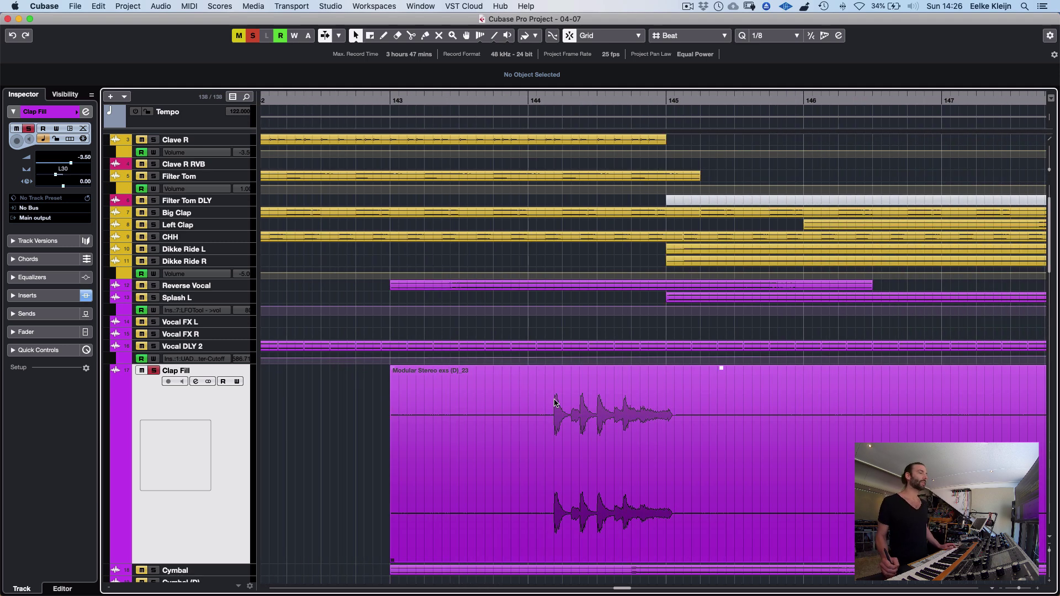
left_click_drag(506, 387, 764, 397)
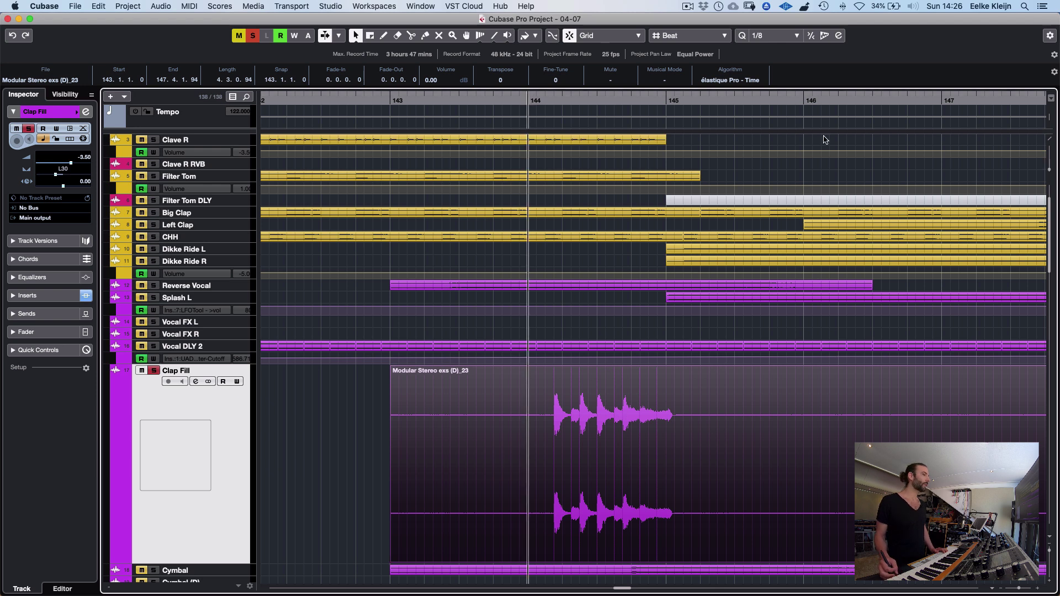
key("space")
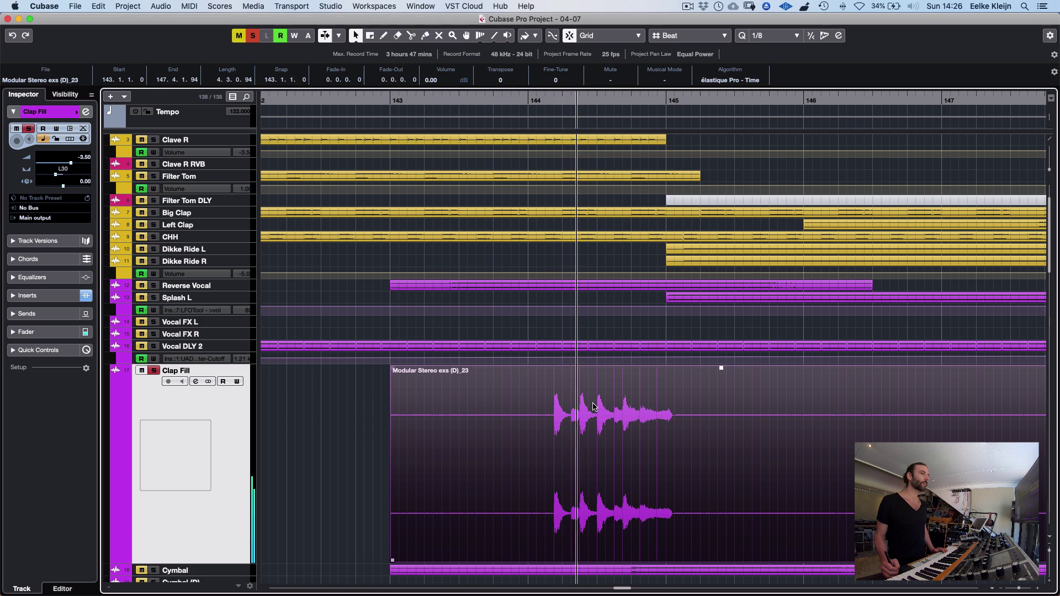
key("space")
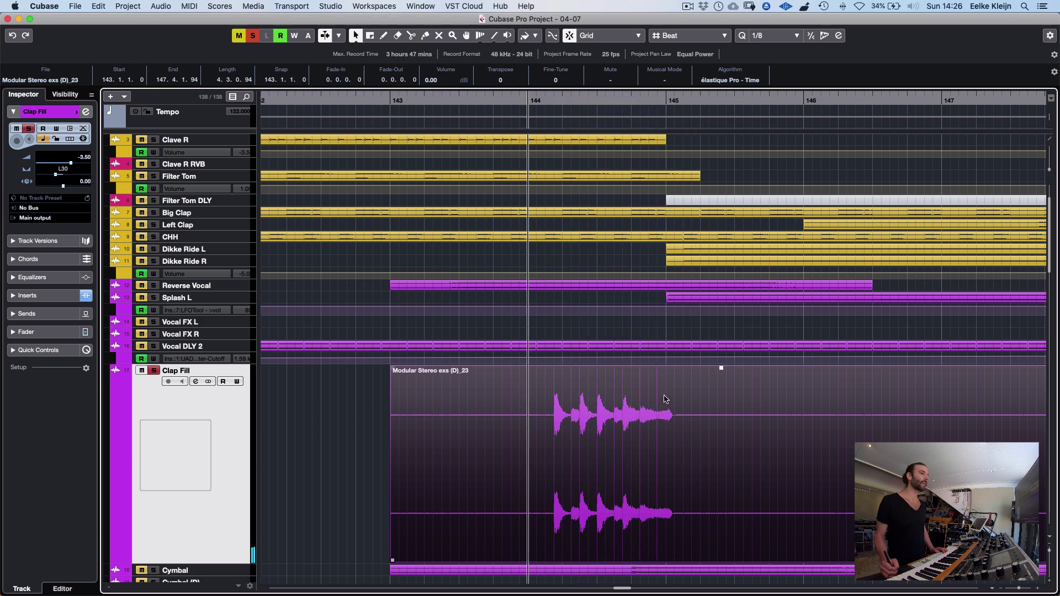
key("z")
key("s")
Solo the Splash L track in an enlarged row and play its long event from about bar 149
key("g")
key("g")
key("g")
key("g")
key("g")
key("g")
key("g")
key("g")
key("g")
key("g")
key("g")
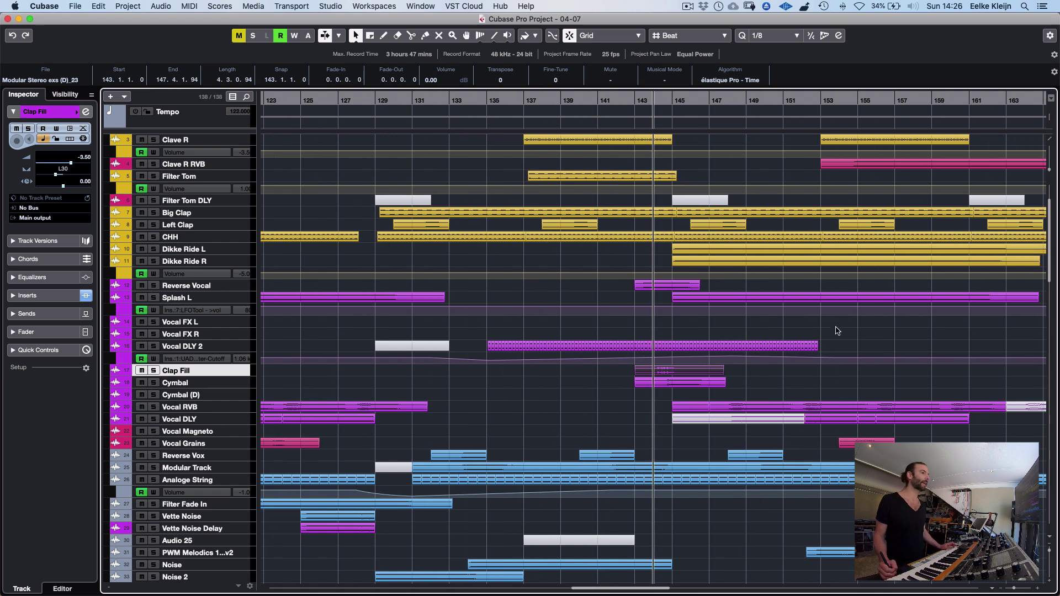
scroll(837, 331, "right", 3)
left_click(201, 296)
key("s")
key("z")
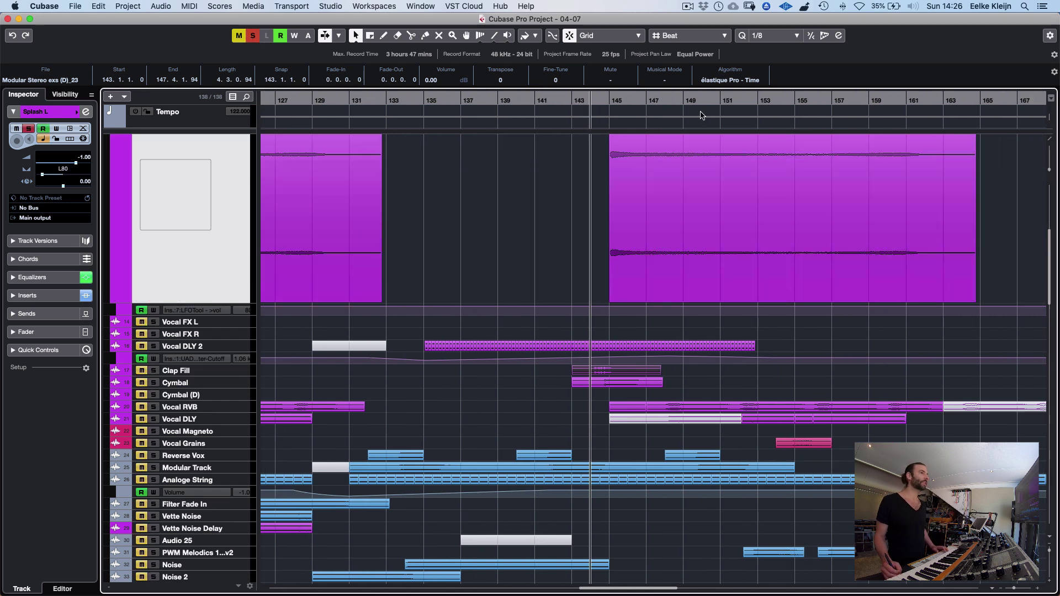
left_click(687, 103)
key("space")
scroll(845, 237, "up", 3)
scroll(828, 194, "right", 3)
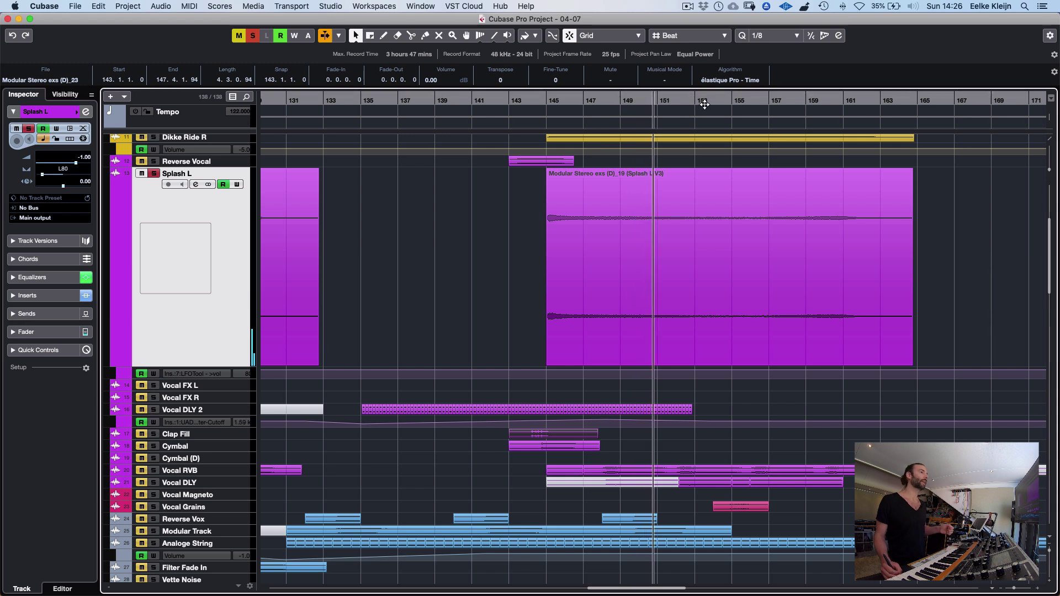
Skip the Splash L playback ahead in stages to about bar 159, turn off its solo and shrink its row
left_click(725, 100)
left_click(773, 99)
left_click(816, 100)
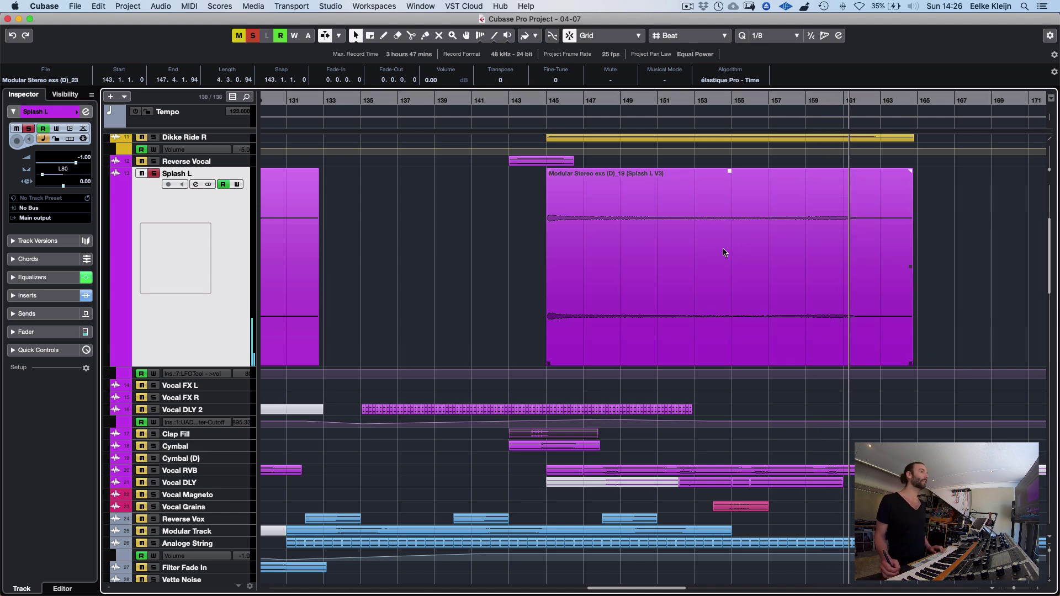
key("z")
key("s")
Look over the arrangement's final section up to bar 193, from the audio tracks down to the instrument and group tracks
scroll(804, 266, "down", 10)
scroll(804, 265, "right", 5)
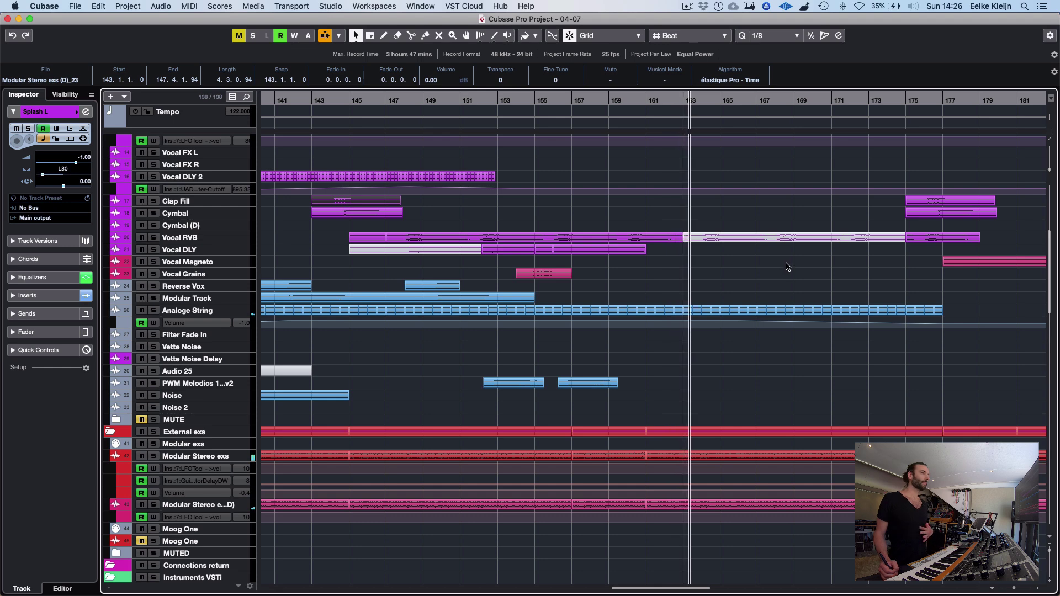
key("g")
key("g")
key("g")
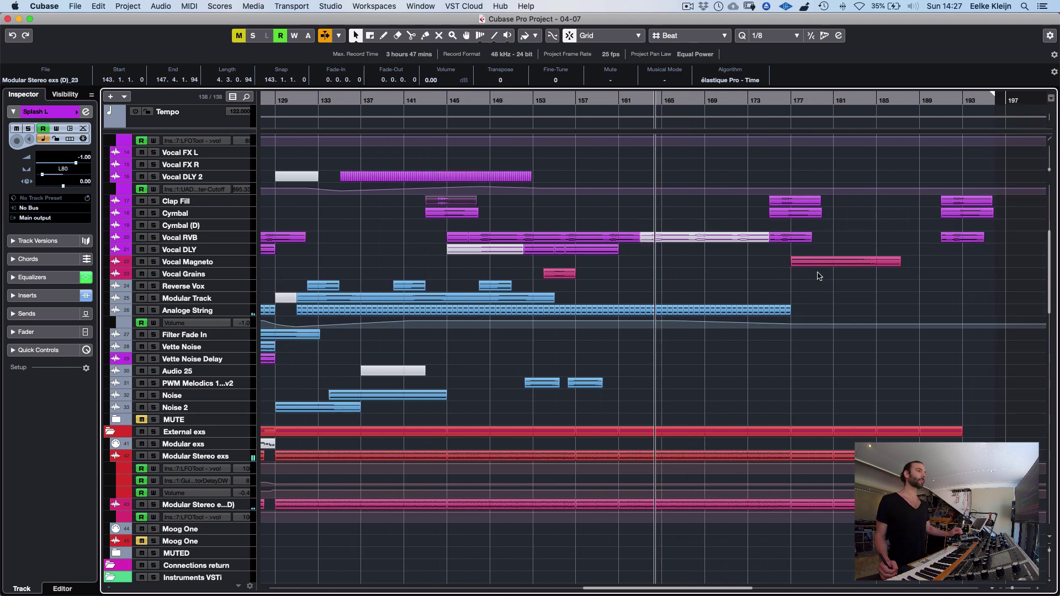
scroll(728, 302, "up", 10)
scroll(729, 303, "right", 2)
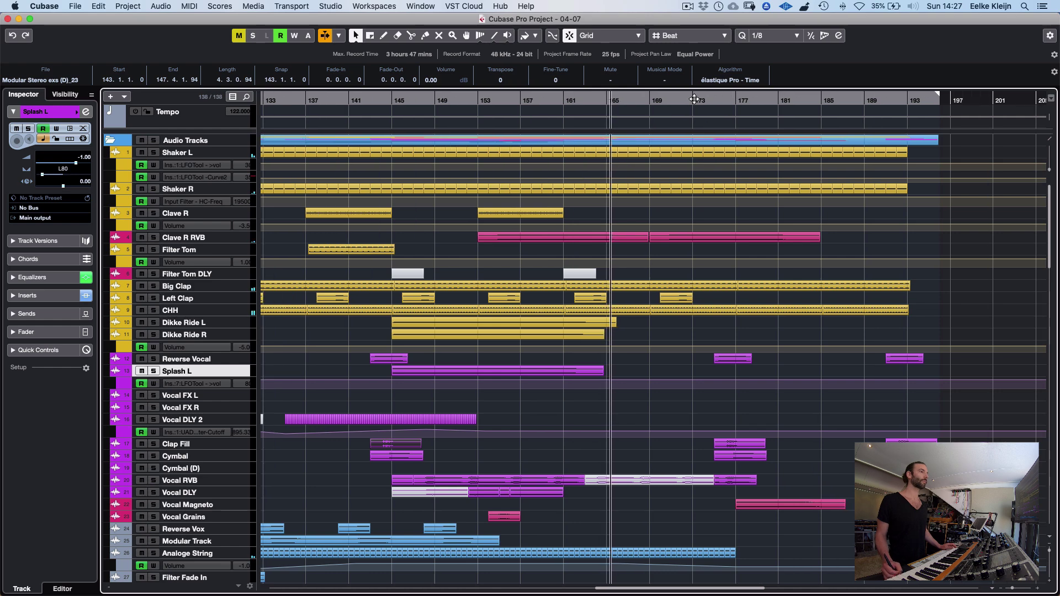
scroll(887, 302, "down", 15)
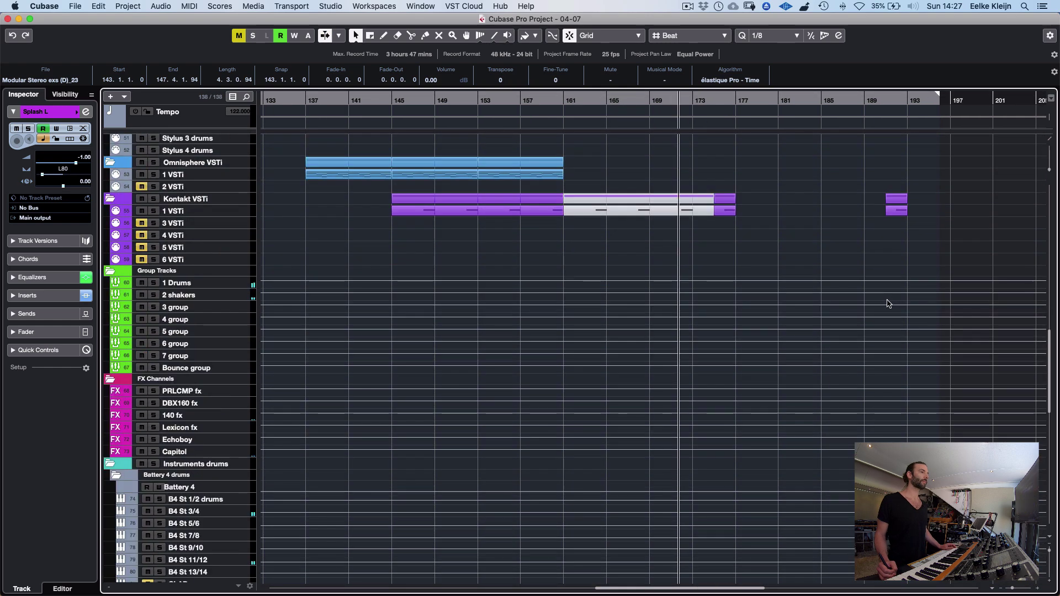
scroll(887, 302, "up", 15)
scroll(887, 303, "left", 2)
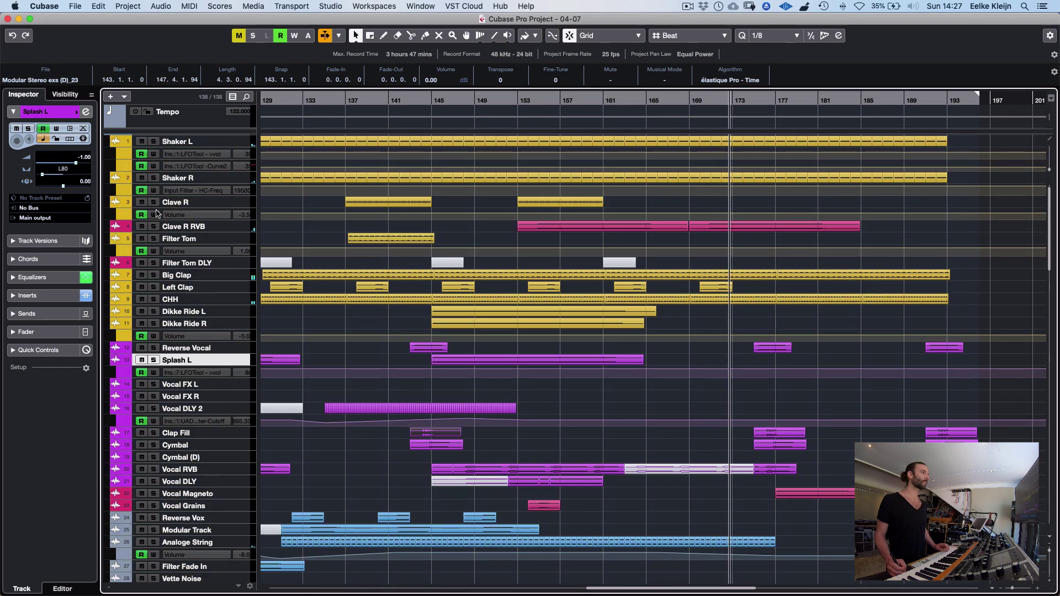
Solo Clave R RVB in an enlarged row, play it from about bar 171 and compare it with the full mix
left_click(193, 227)
key("s")
key("z")
scroll(895, 232, "up", 5)
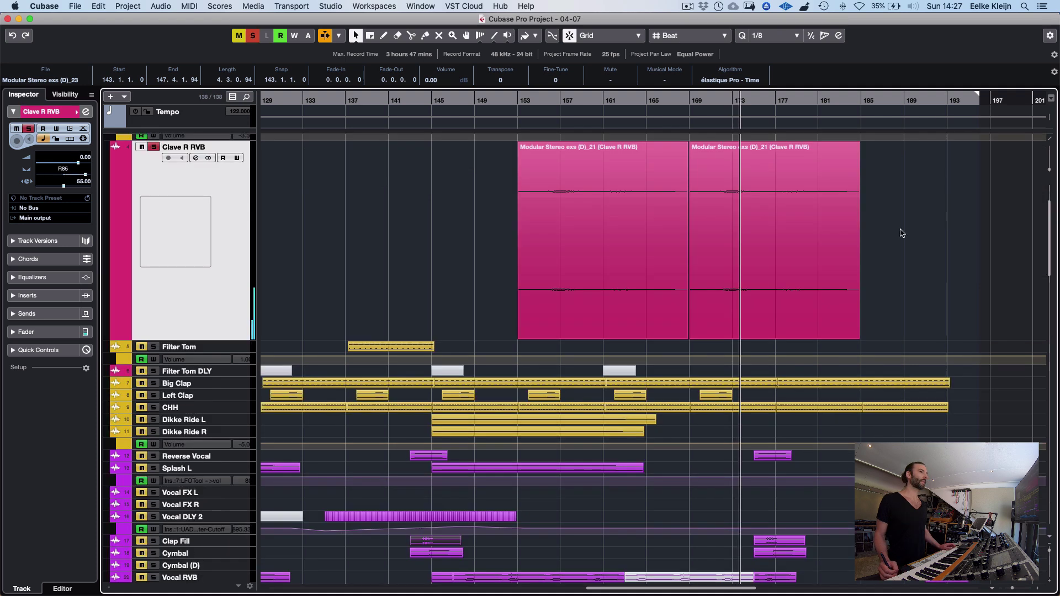
left_click(712, 100)
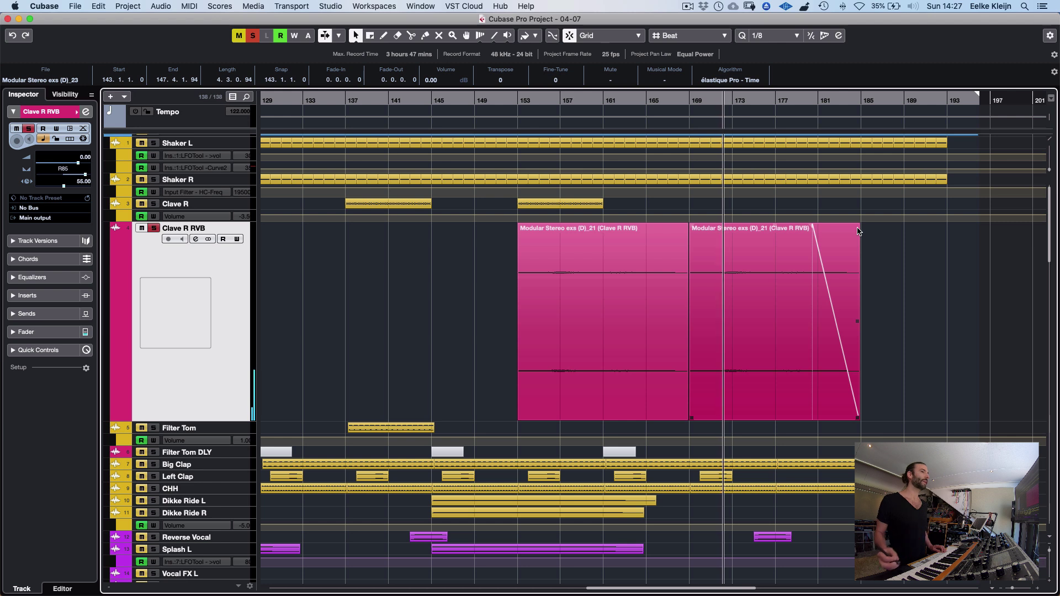
key("s")
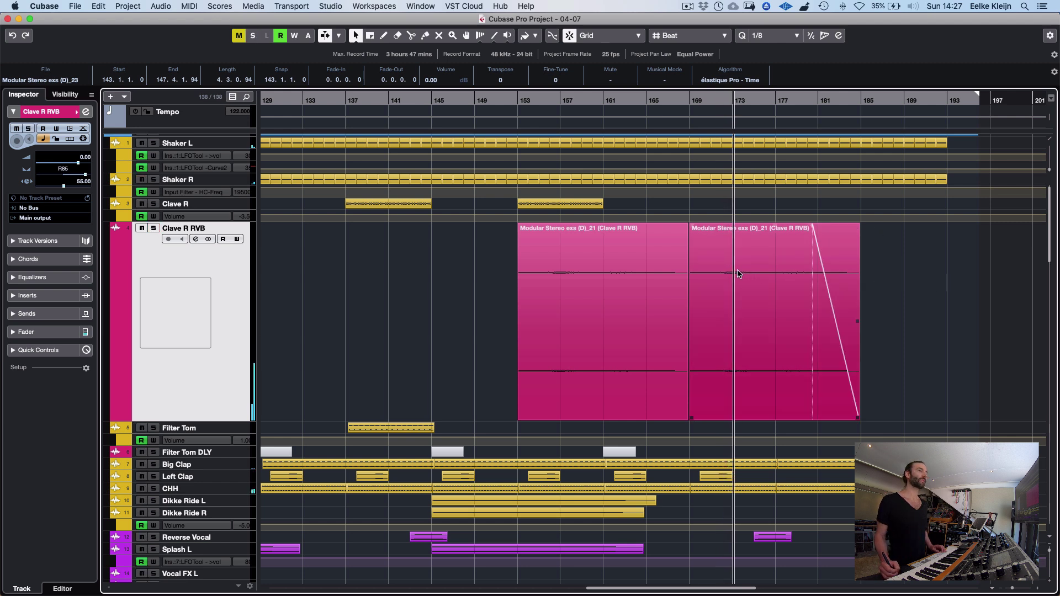
key("s")
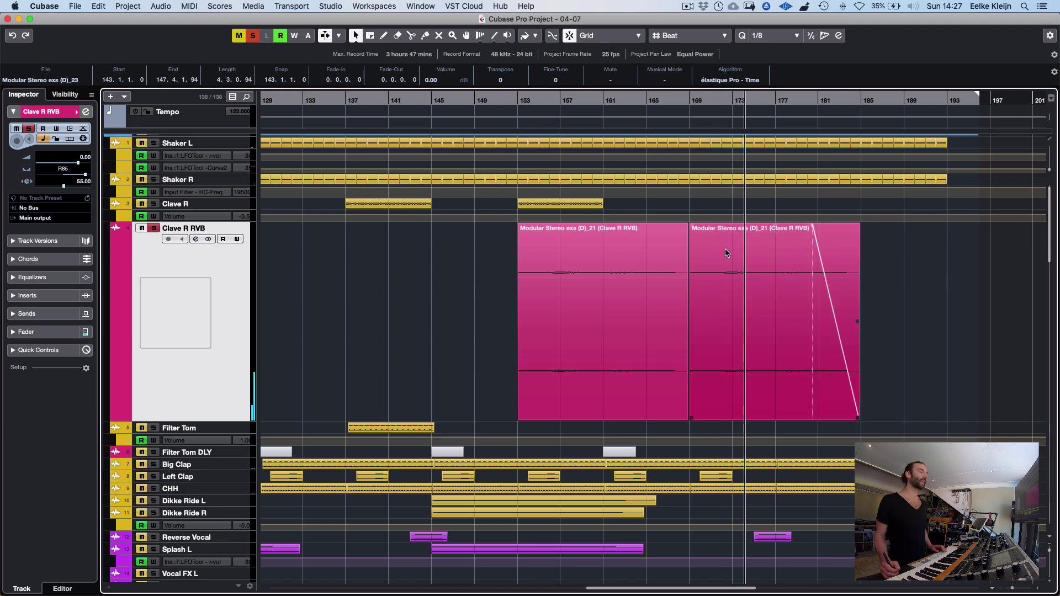
Stop playback, select the Clave R RVB event at bar 169, turn off the track's solo and shrink its row
key("space")
left_click(868, 249)
left_click_drag(908, 244, 718, 247)
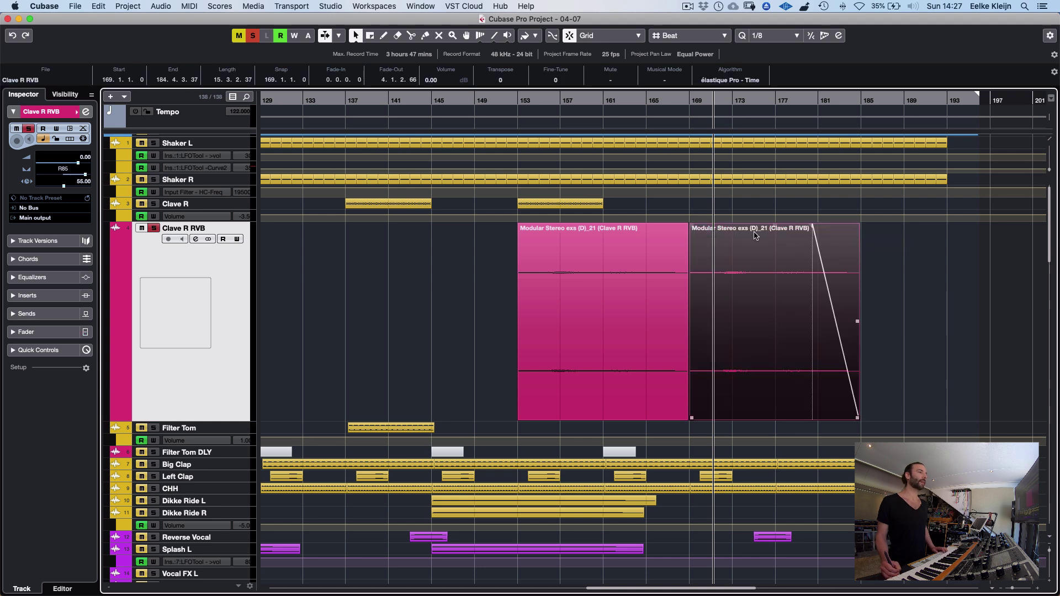
scroll(587, 298, "left", 20)
scroll(433, 277, "right", 20)
scroll(433, 277, "down", 3)
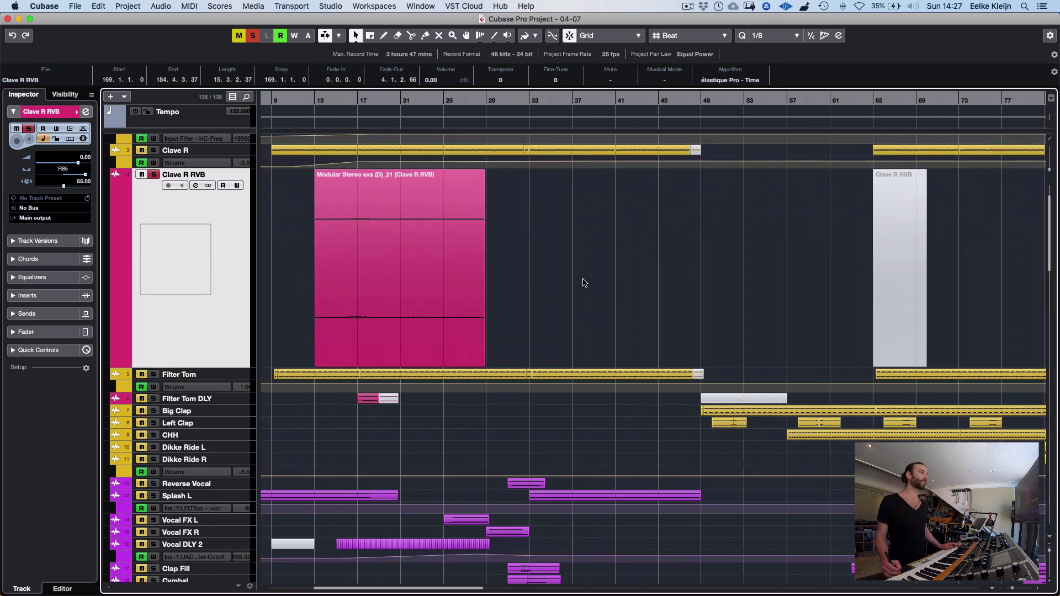
key("s")
key("z")
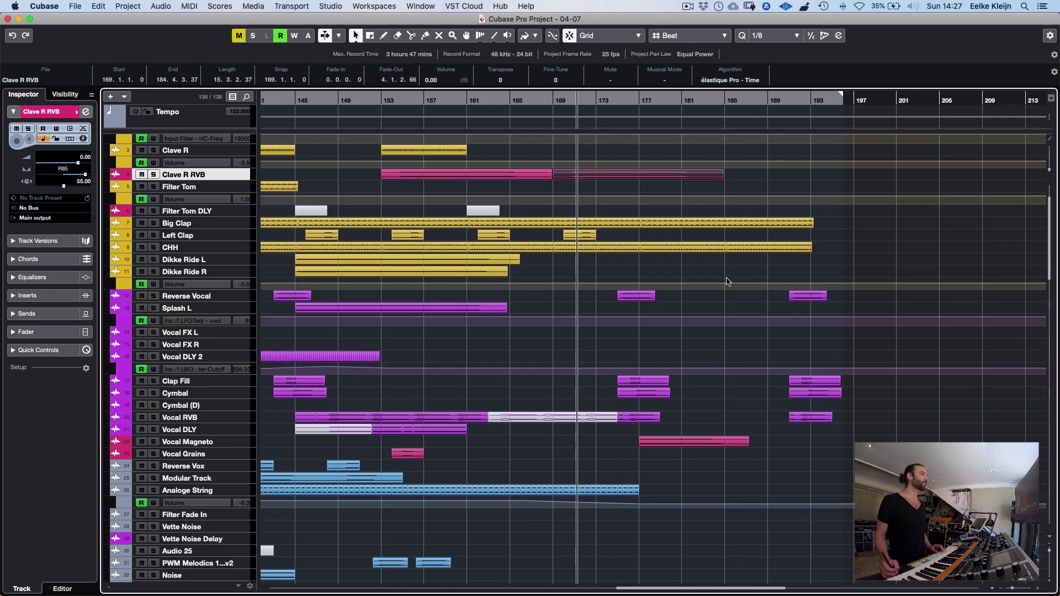
Look through the remaining tracks and examine all channel strips in the MixConsole, from the audio channels to the instrument channels
scroll(751, 328, "down", 15)
scroll(745, 340, "down", 6)
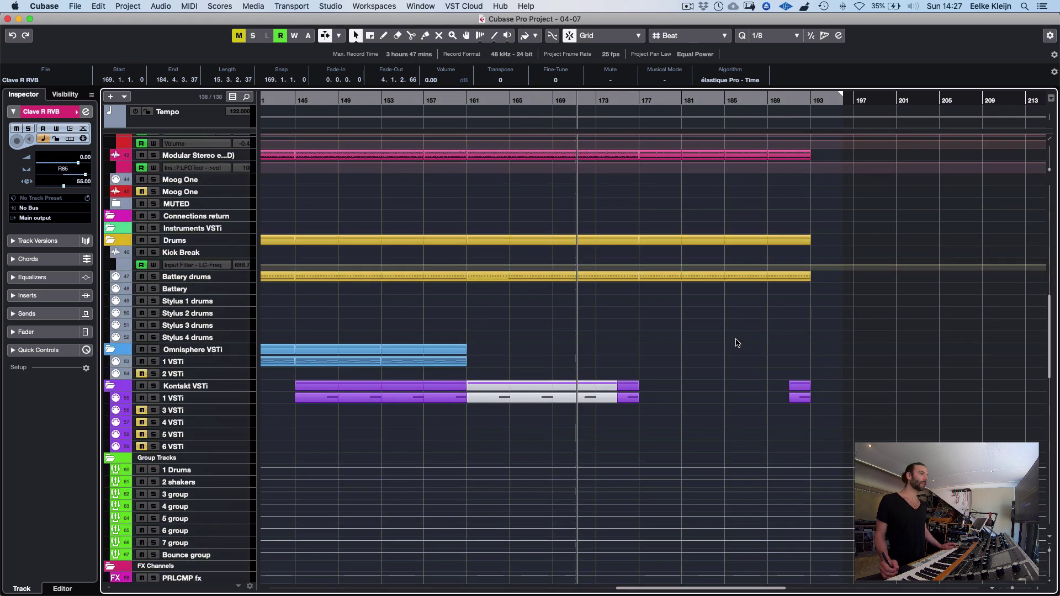
scroll(737, 344, "down", 3)
scroll(739, 344, "up", 20)
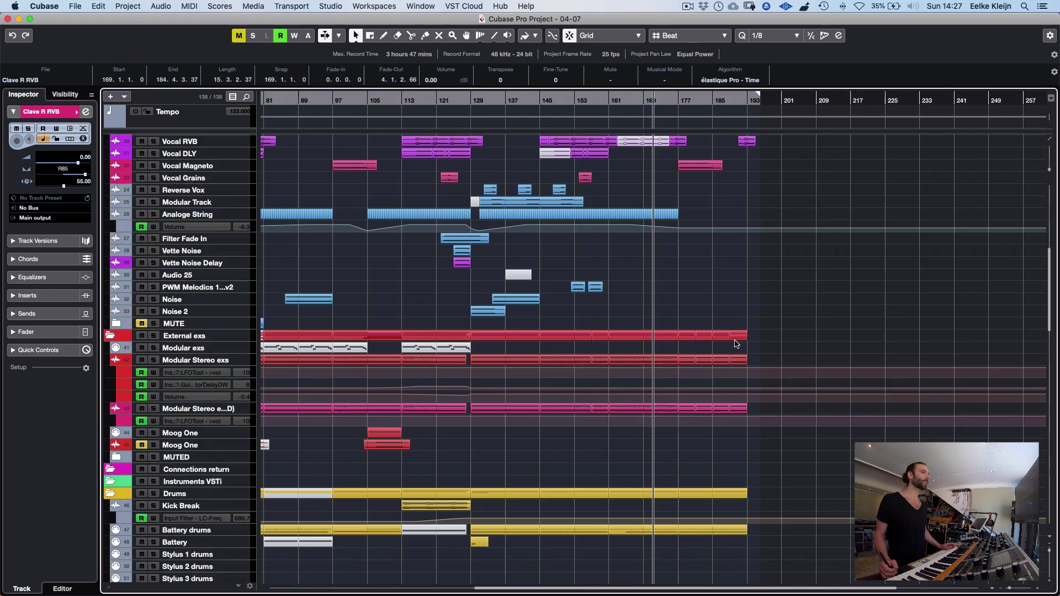
key("F3")
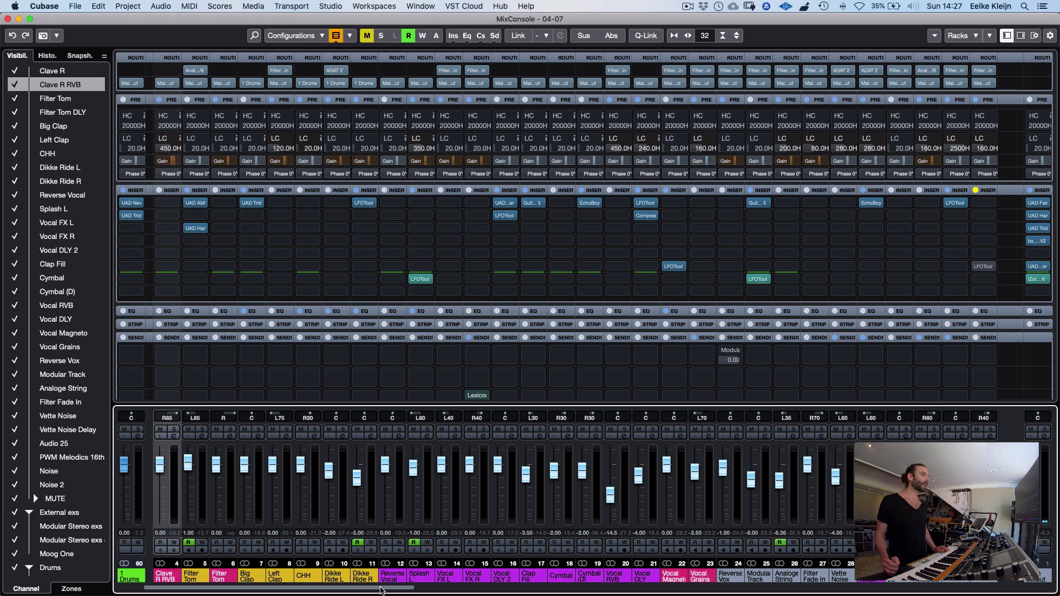
left_click_drag(381, 589, 635, 576)
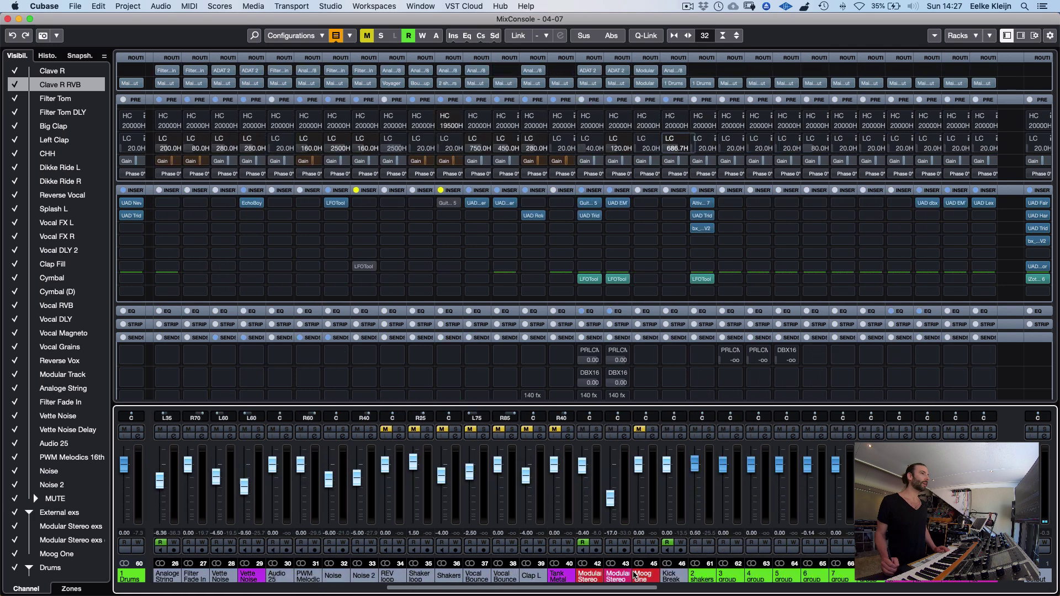
scroll(635, 576, "right", 10)
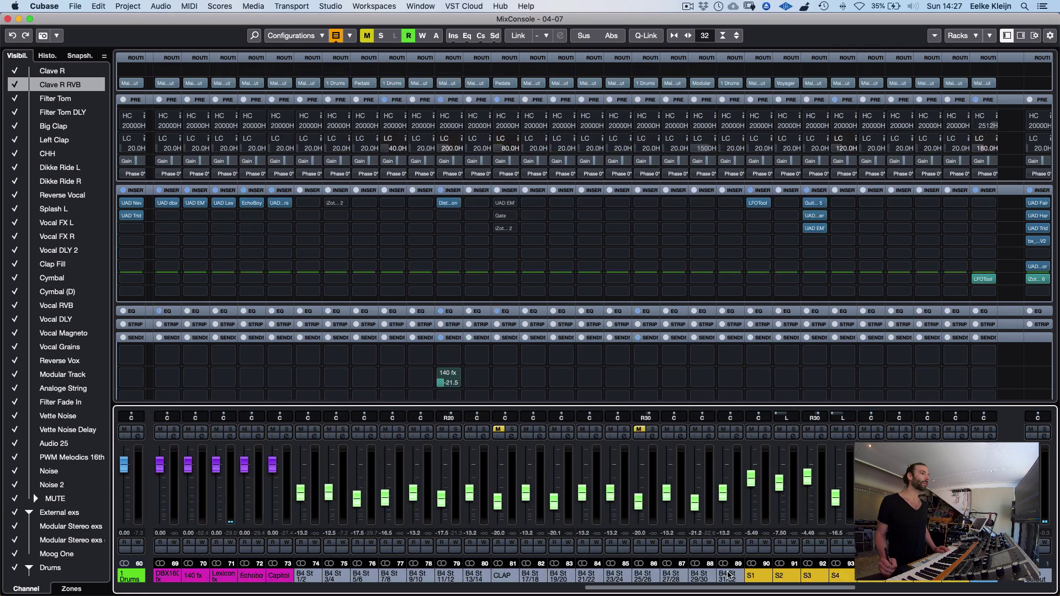
scroll(729, 576, "right", 3)
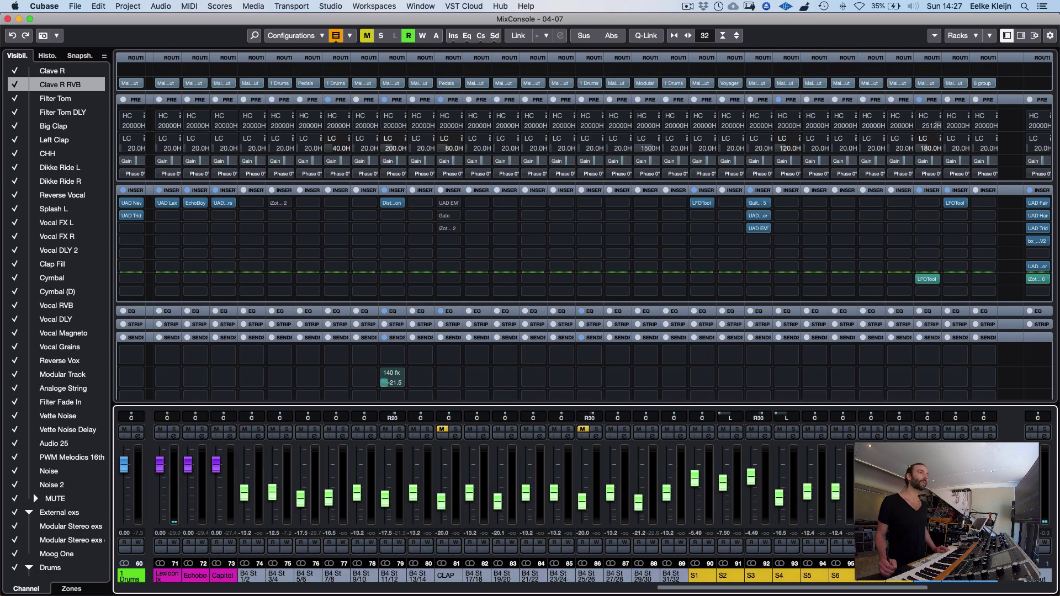
scroll(897, 339, "right", 8)
key("F3")
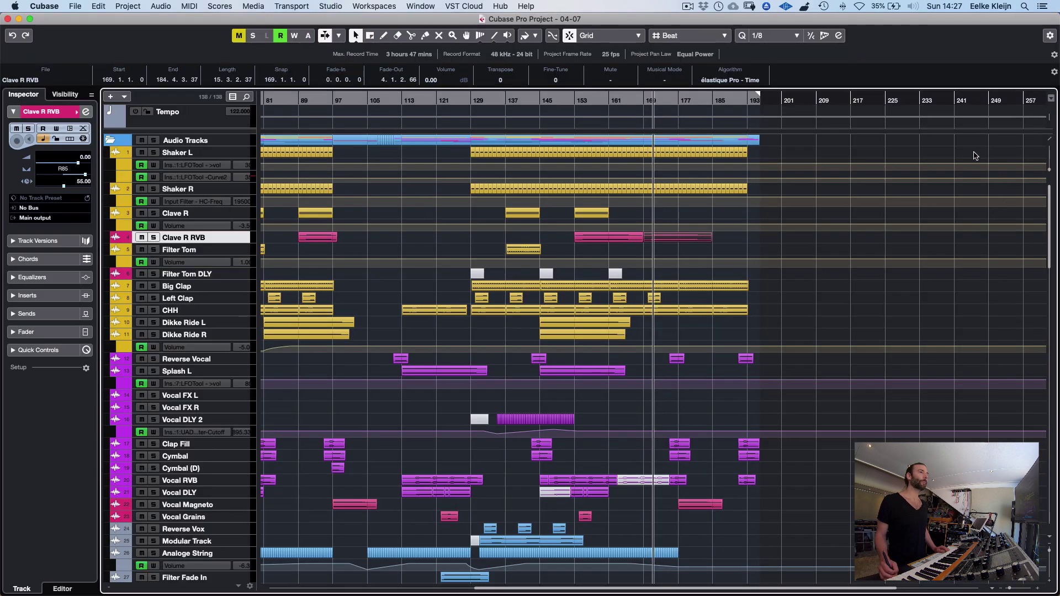
Open the main output's UAD Fairchild, UAD Harrison 32C and UAD Trident A-Range inserts and arrange their windows side by side
key("F3")
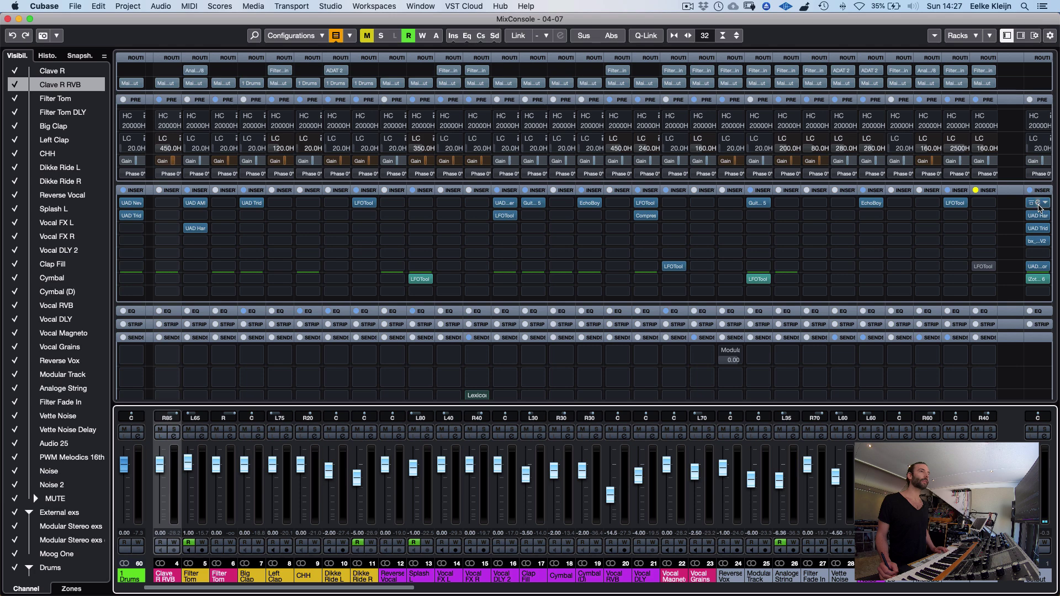
double_click(1037, 203)
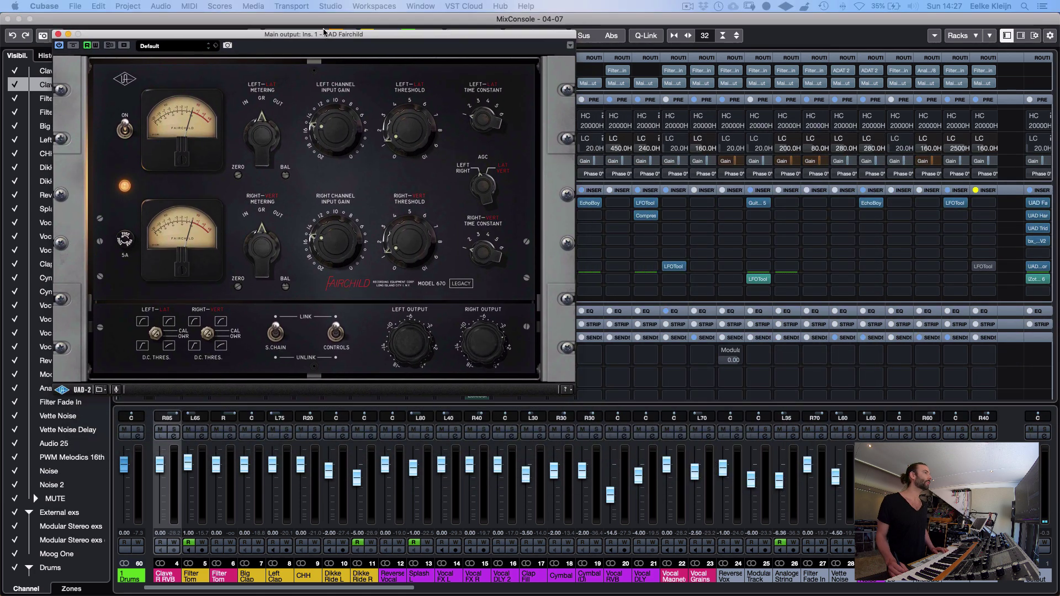
double_click(1039, 216)
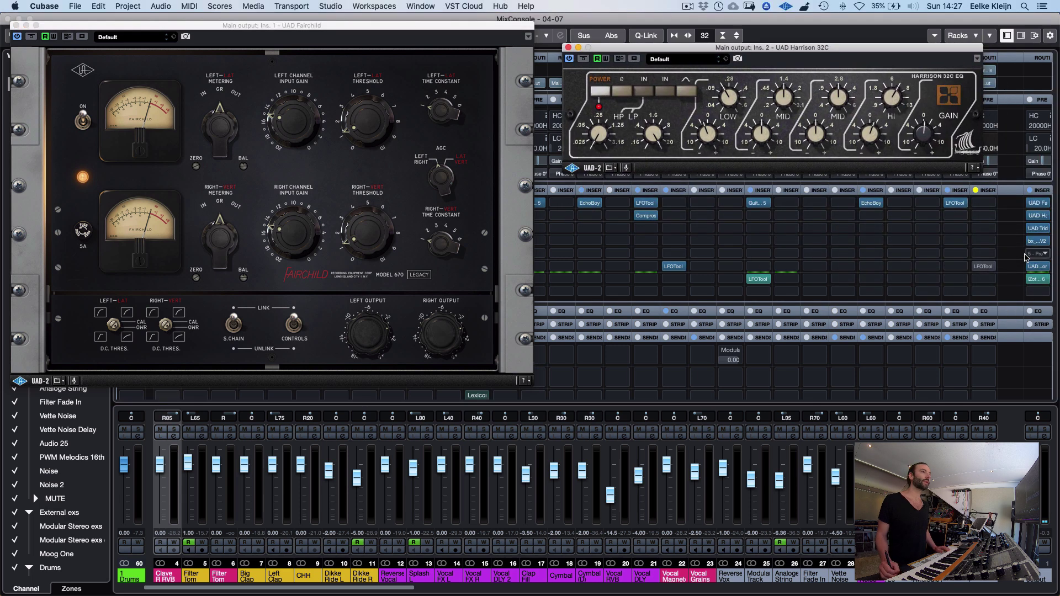
double_click(1038, 230)
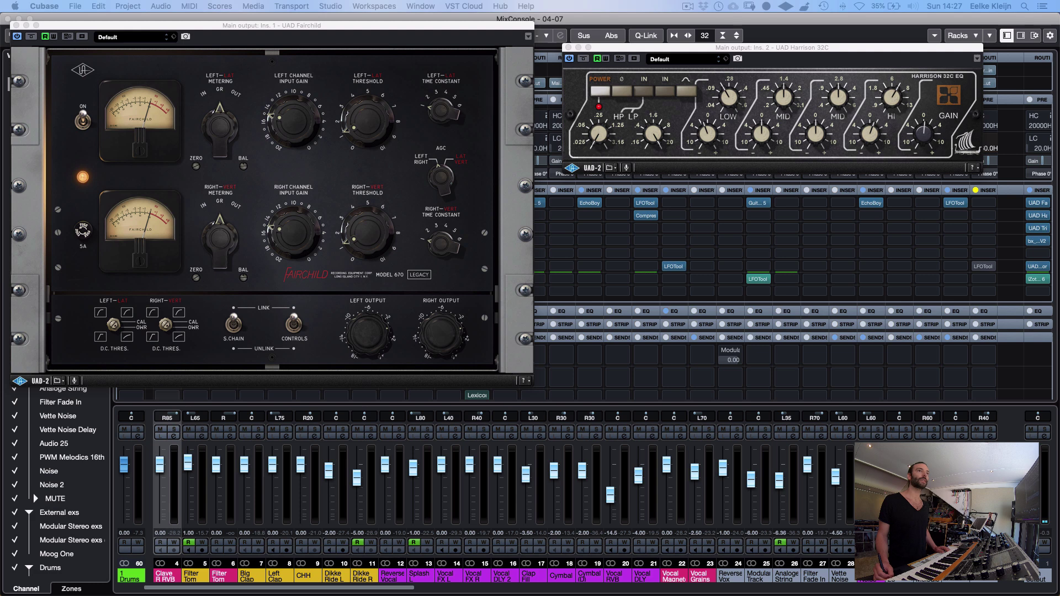
left_click_drag(1056, 137, 720, 202)
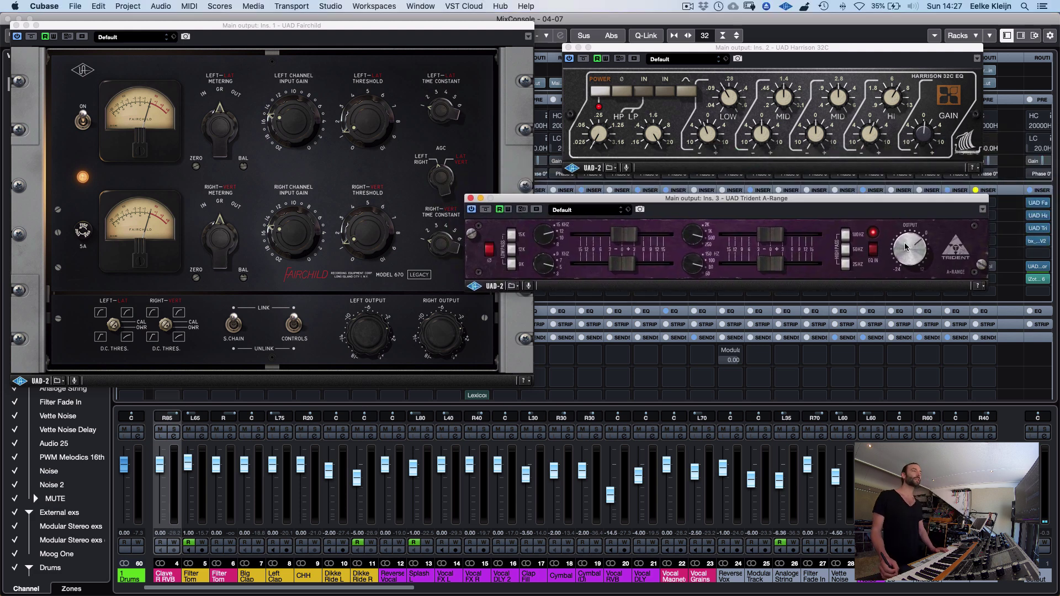
left_click_drag(805, 201, 837, 191)
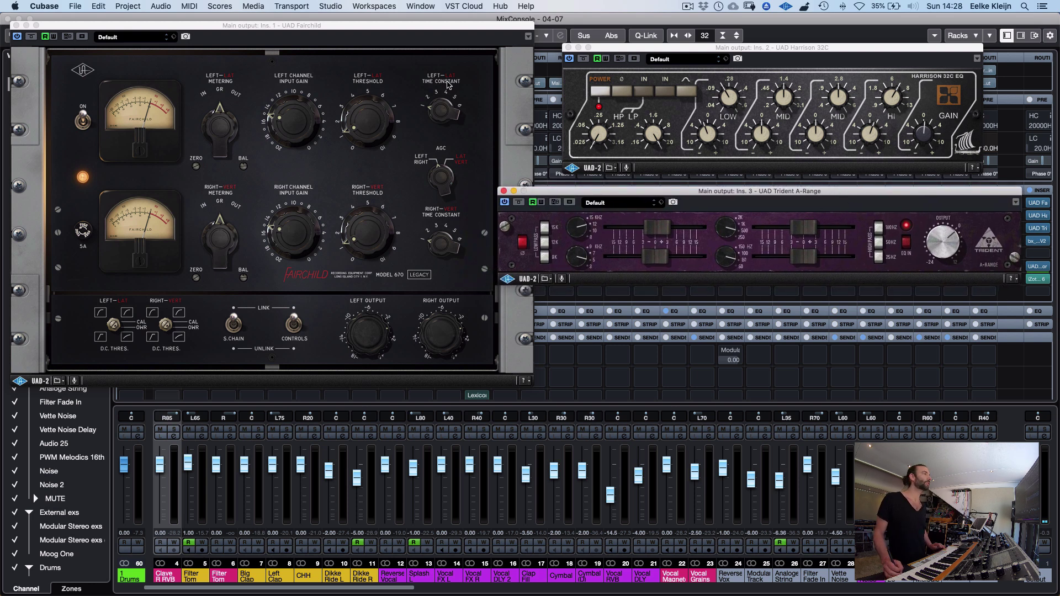
left_click_drag(404, 26, 397, 20)
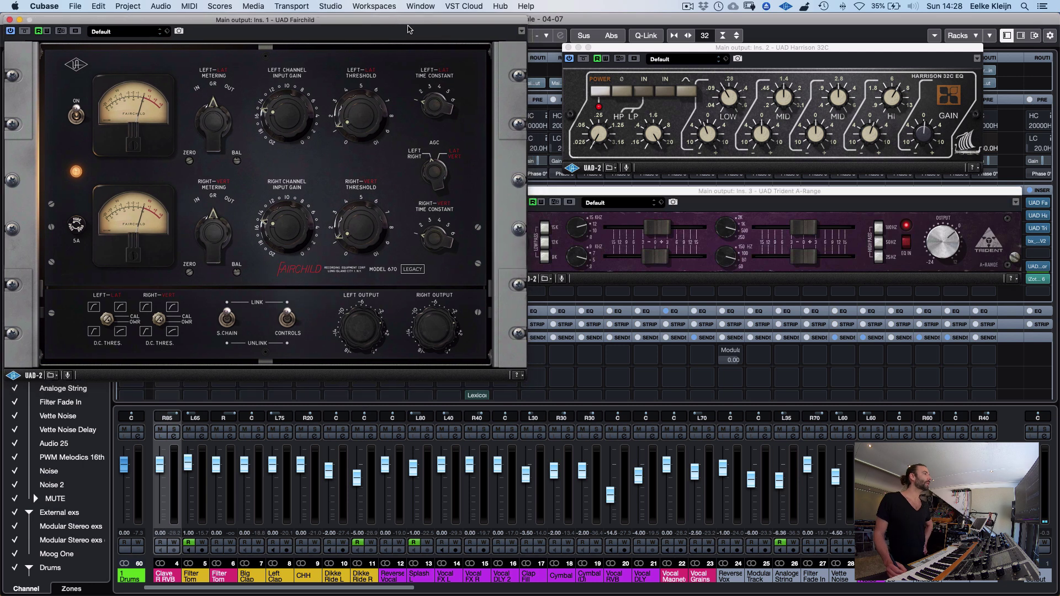
Open the main output's bx_digital V2 insert, place its window below the UAD plug-ins, and close the UAD Fairchild
left_click(1038, 243)
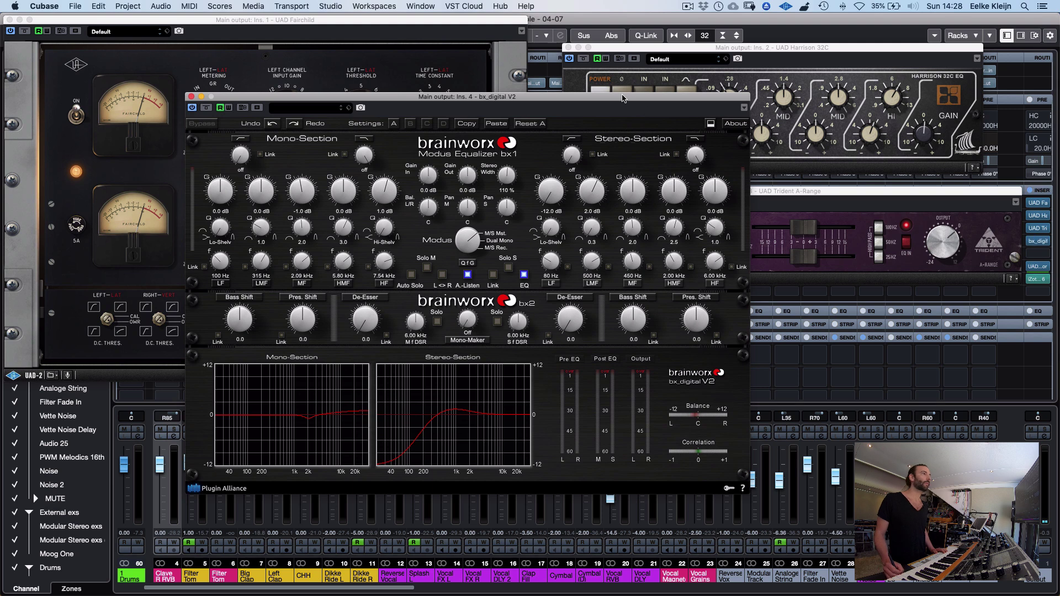
left_click_drag(623, 99, 922, 325)
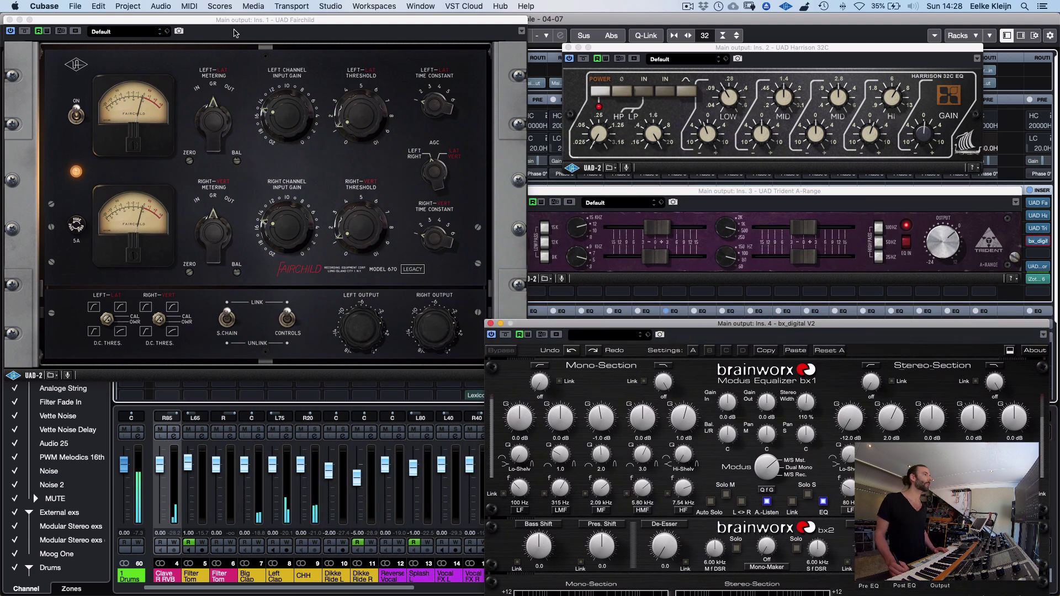
left_click(317, 119)
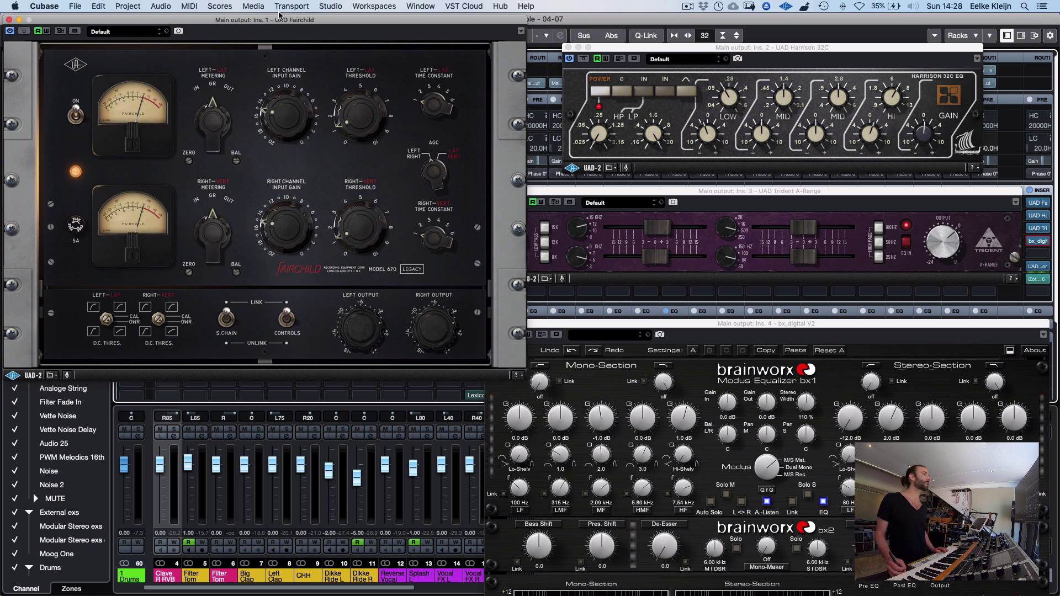
left_click(9, 19)
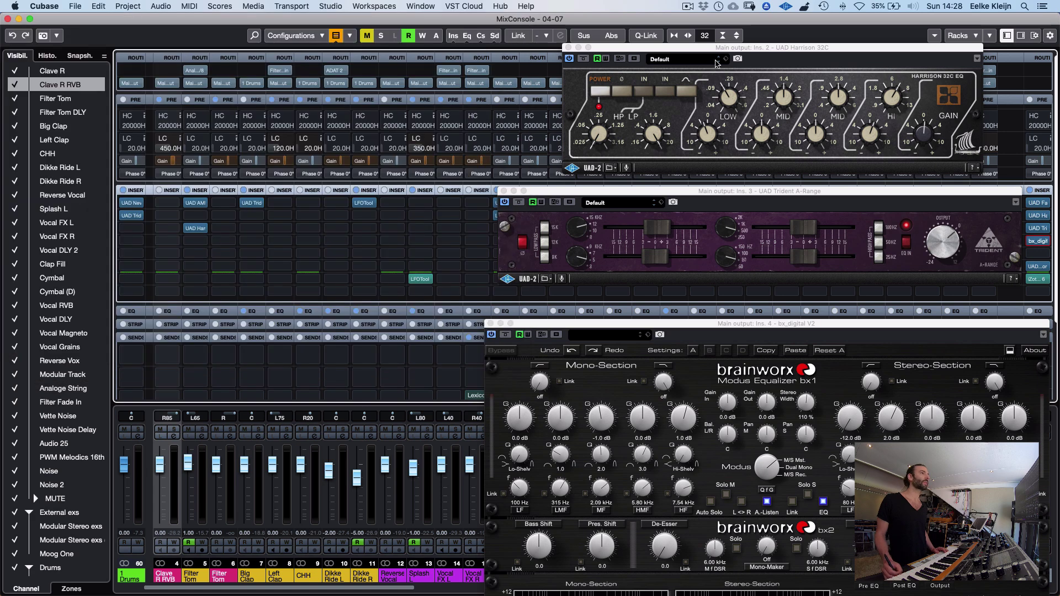
Play the mix while viewing the UAD Harrison 32C, and close the Harrison 32C and UAD Trident A-Range windows
left_click_drag(767, 47, 238, 63)
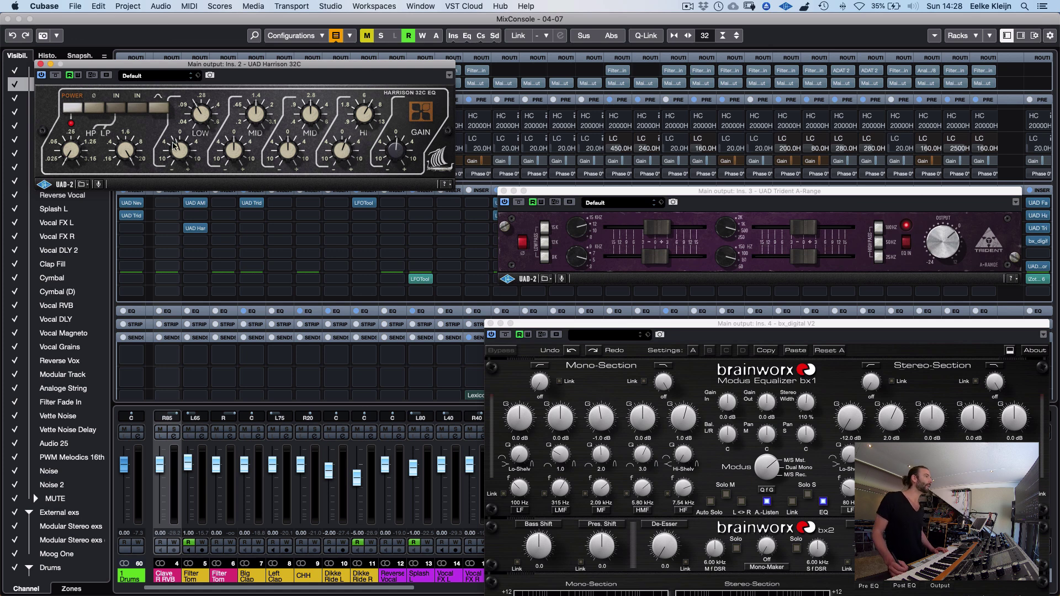
key("space")
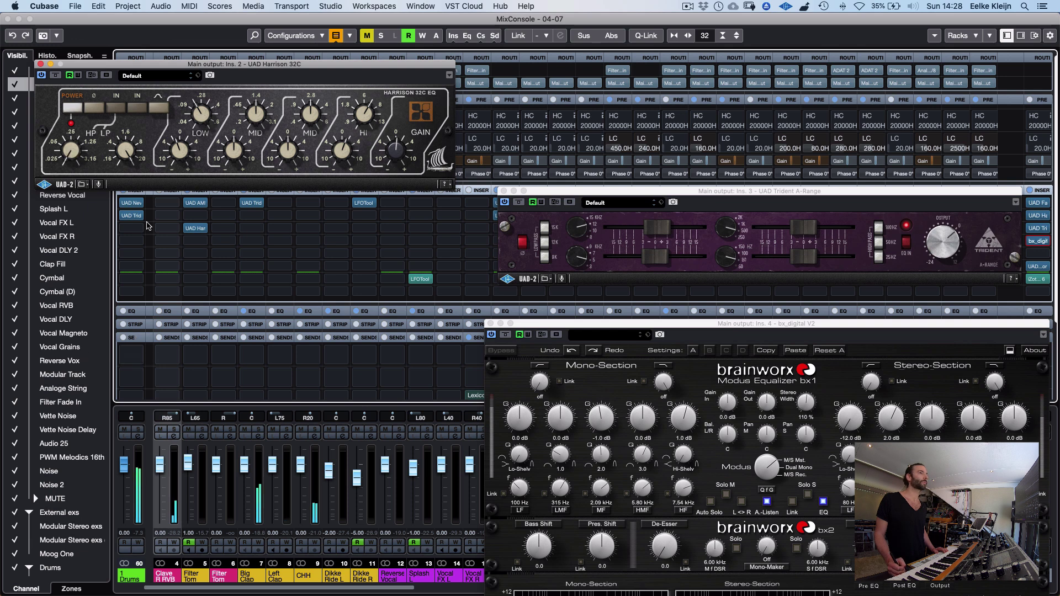
left_click(40, 64)
left_click_drag(843, 188, 419, 93)
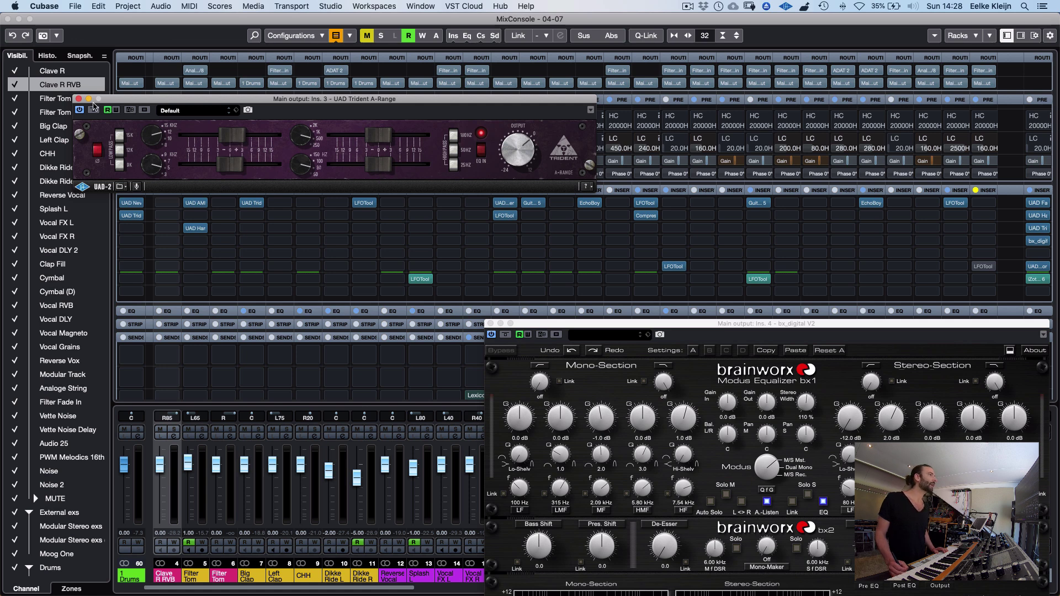
left_click(79, 100)
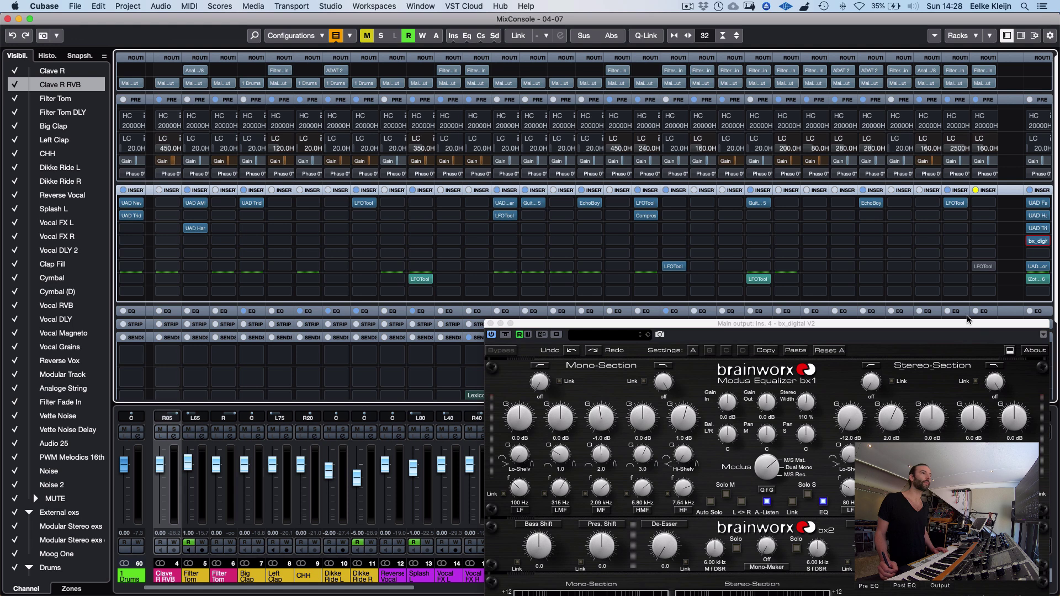
Play the mix through bx_digital V2, listening to the mid and side signals soloed, and close the plug-in
left_click_drag(967, 320, 562, 90)
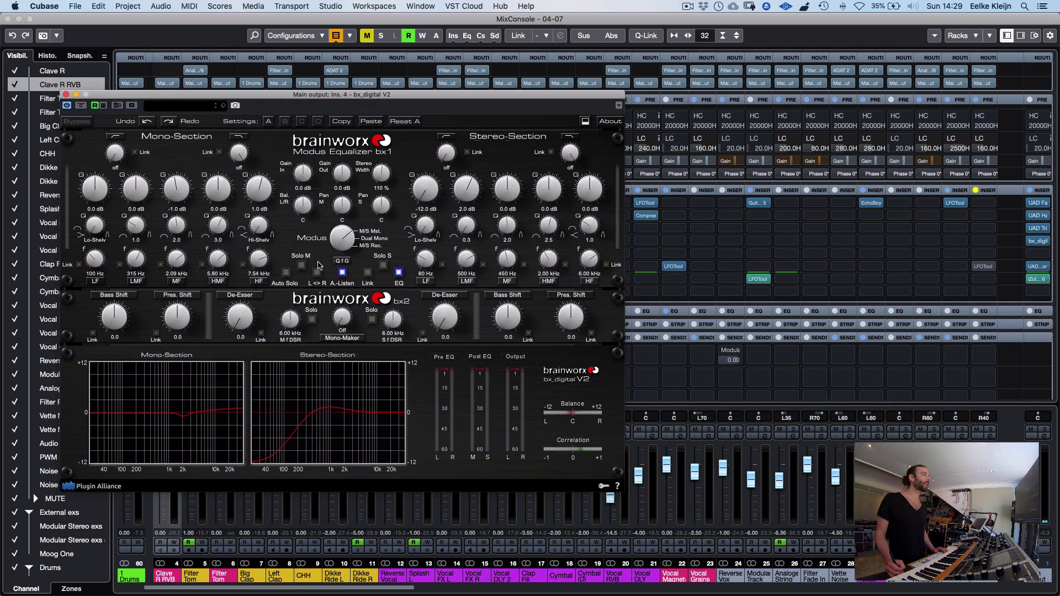
key("space")
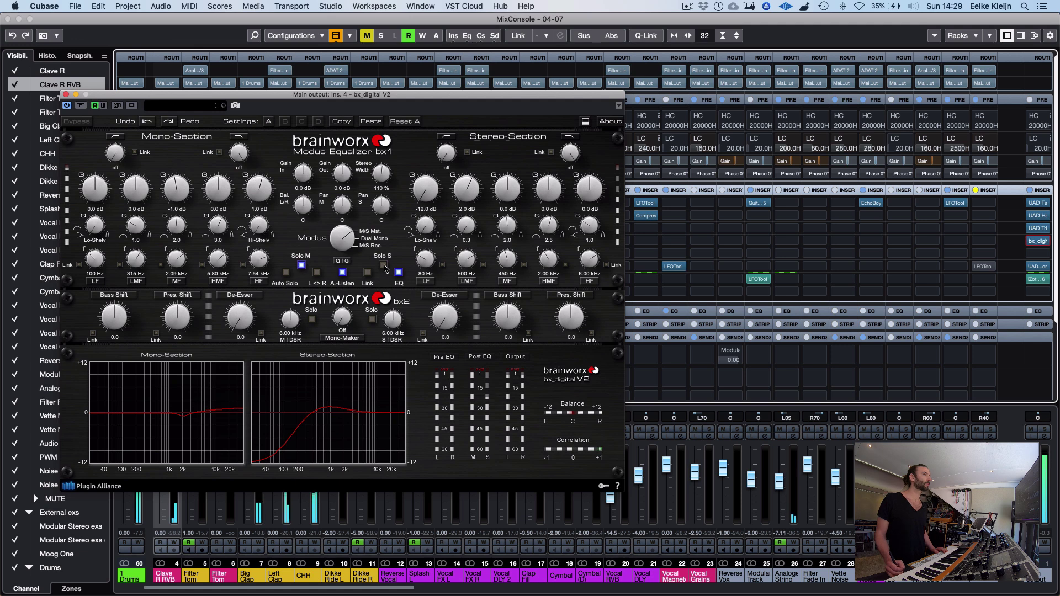
left_click(384, 266)
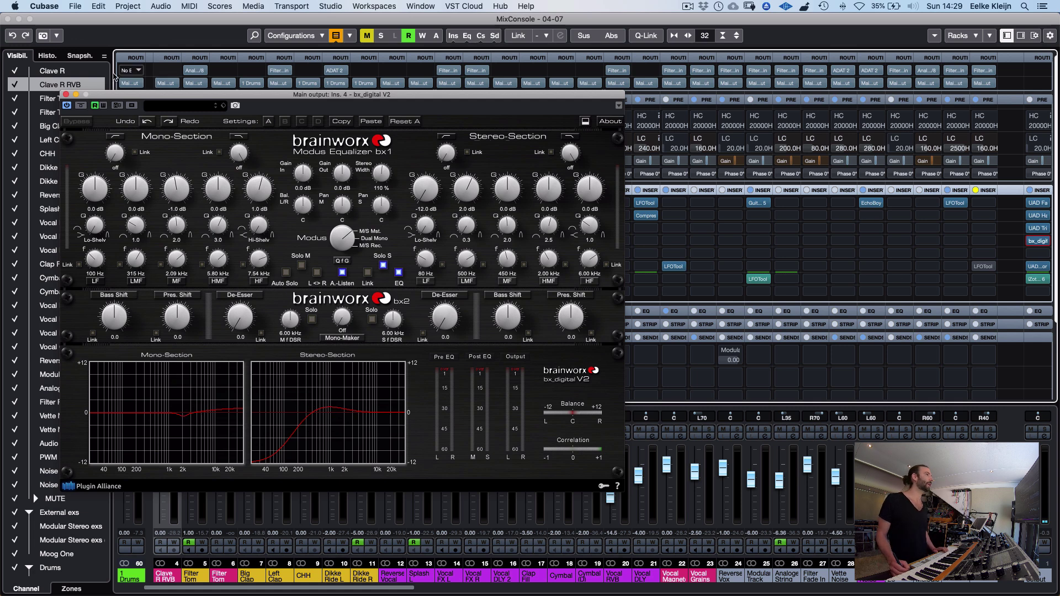
left_click(66, 94)
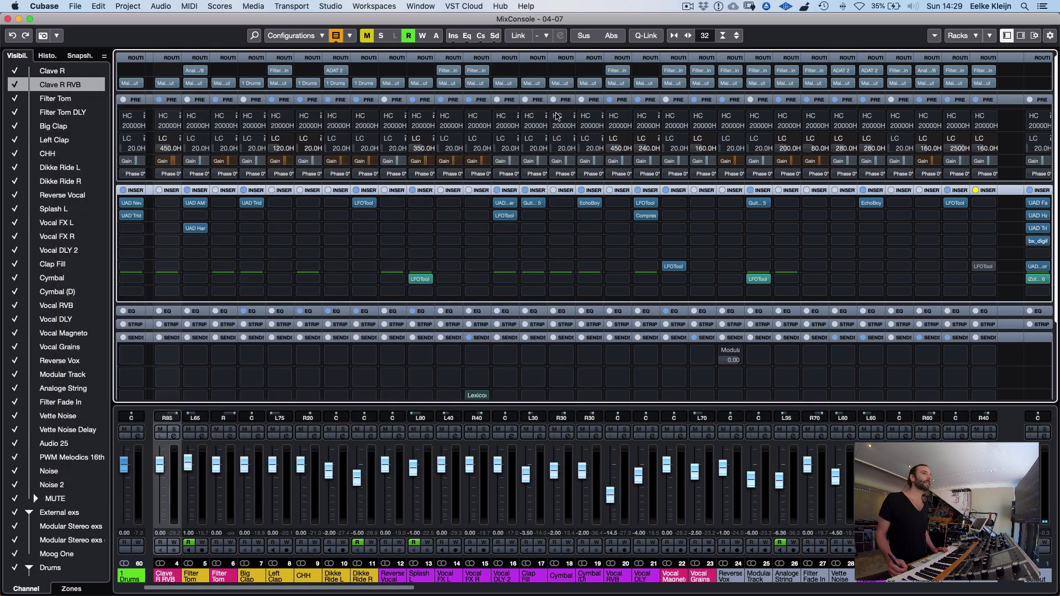
Open the main output's UAD Oxford Inflator insert and turn off the side solo in bx_digital V2
left_click(1038, 267)
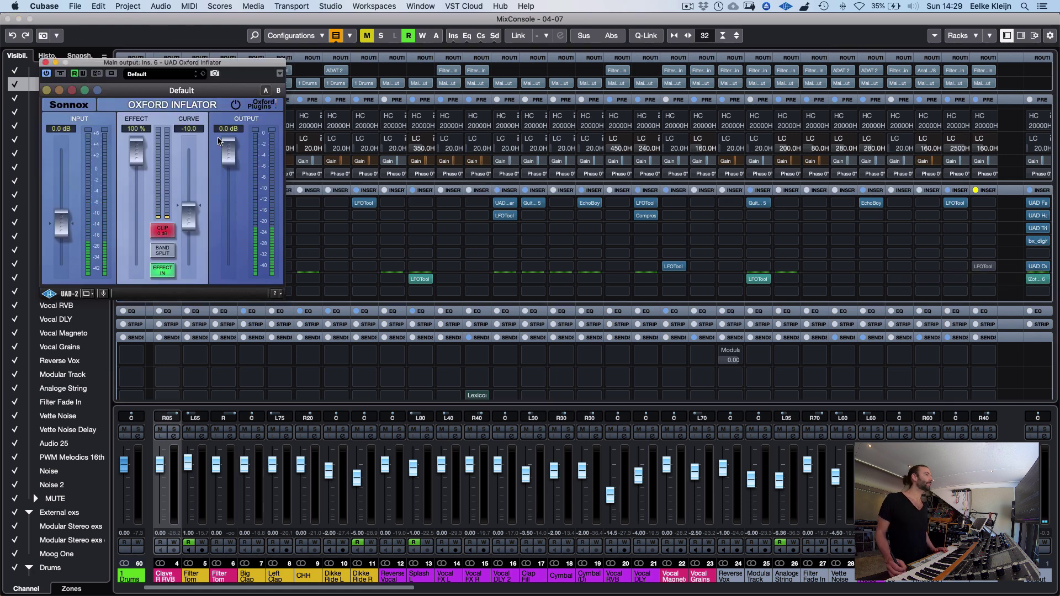
left_click(1039, 241)
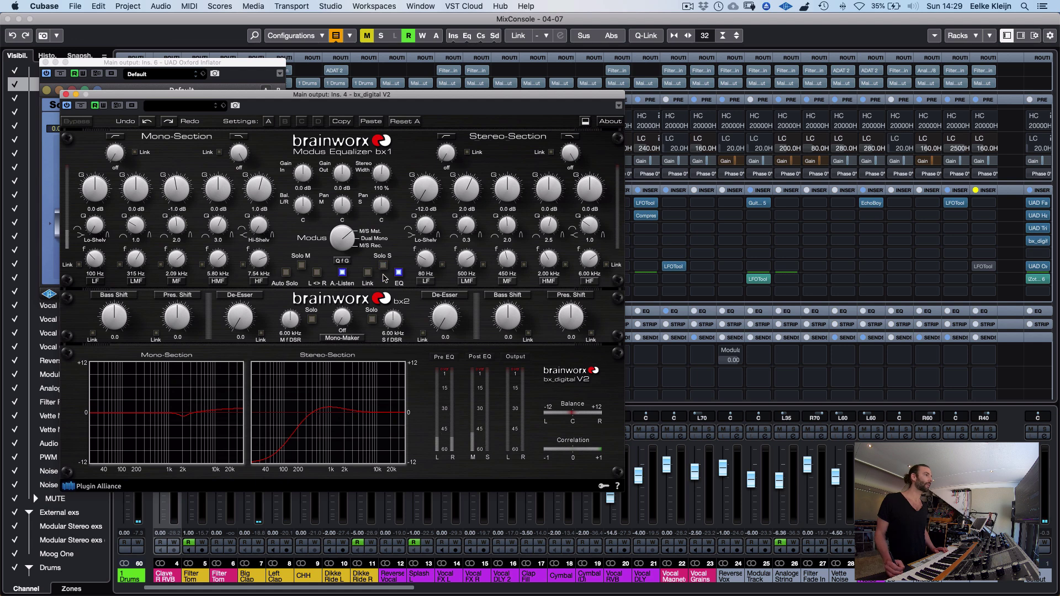
left_click(66, 95)
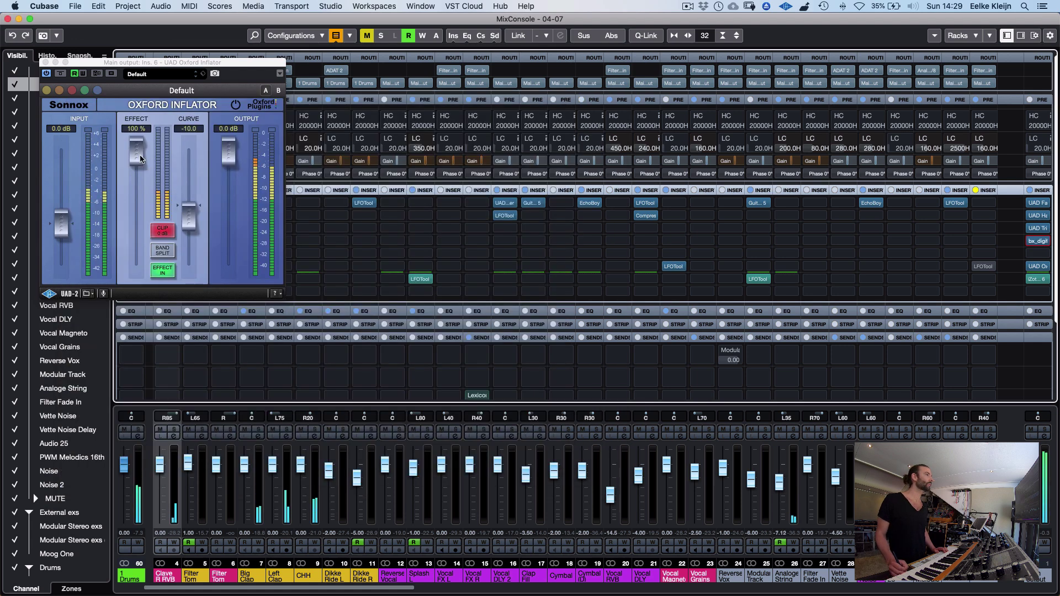
Audition the mix through the Oxford Inflator and examine its Effect slider at 100 %
mouse_move(140, 159)
left_mouse_down()
mouse_move(140, 278)
mouse_move(140, 160)
left_mouse_up()
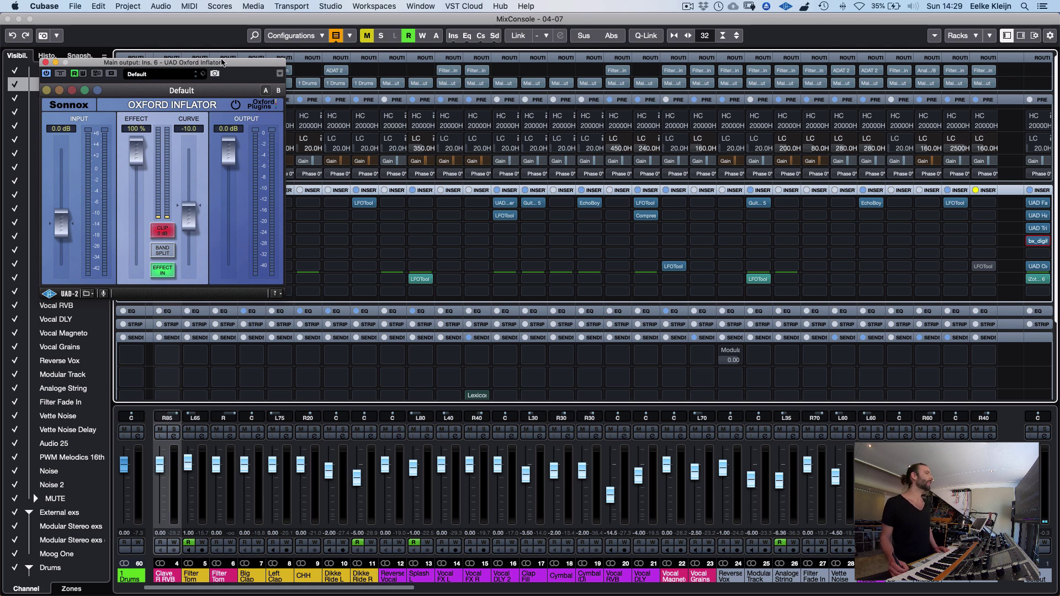
left_click_drag(222, 63, 298, 70)
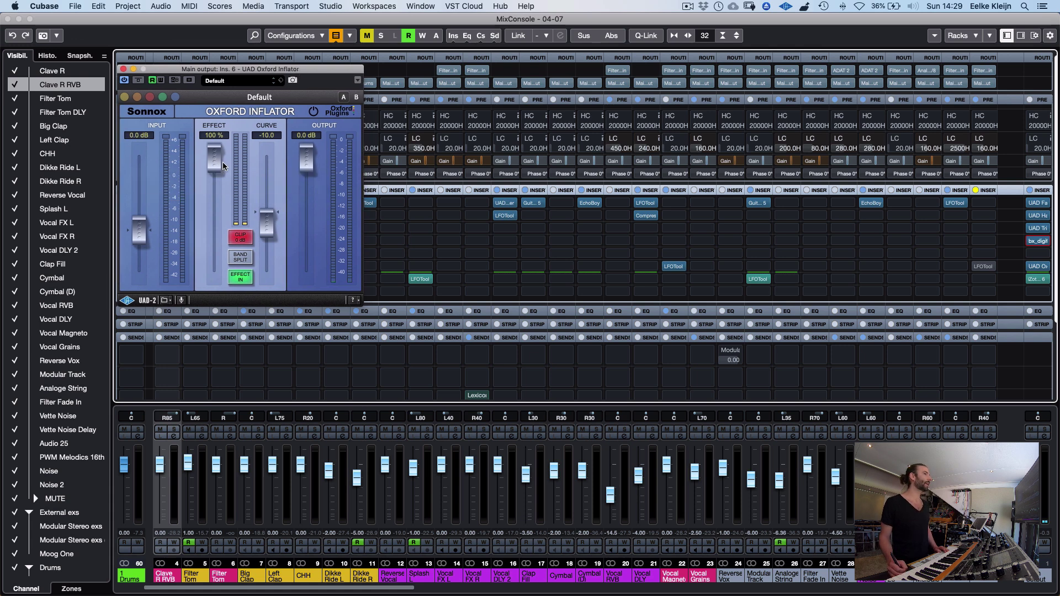
mouse_move(219, 161)
left_mouse_down()
mouse_move(210, 186)
mouse_move(214, 148)
left_mouse_up()
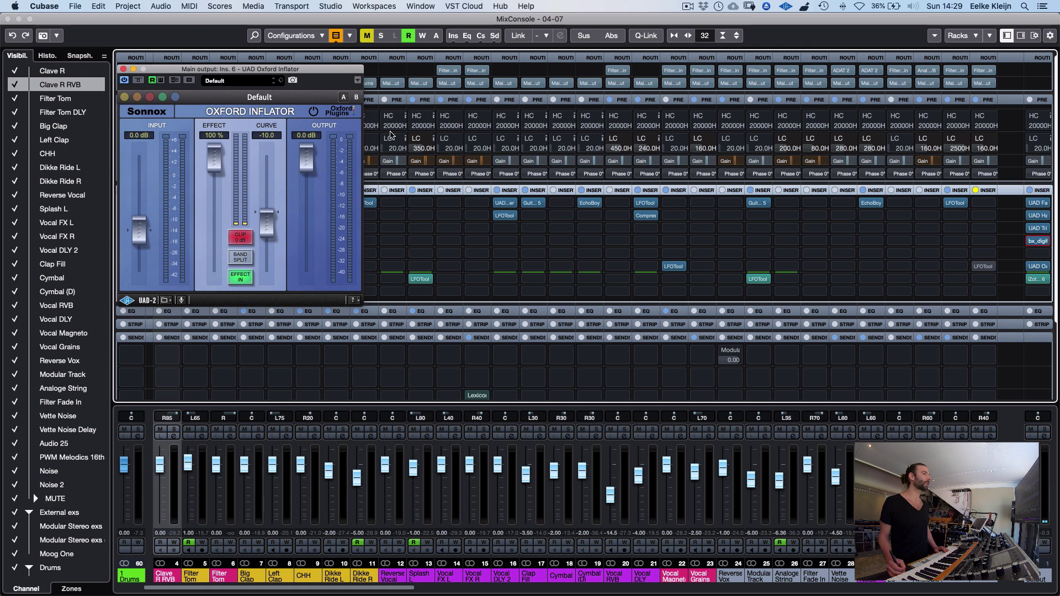
Try different Curve amounts on the Oxford Inflator, set Curve back to -10, and close the plug-in
left_click_drag(275, 220, 267, 173)
left_click_drag(269, 153, 268, 217)
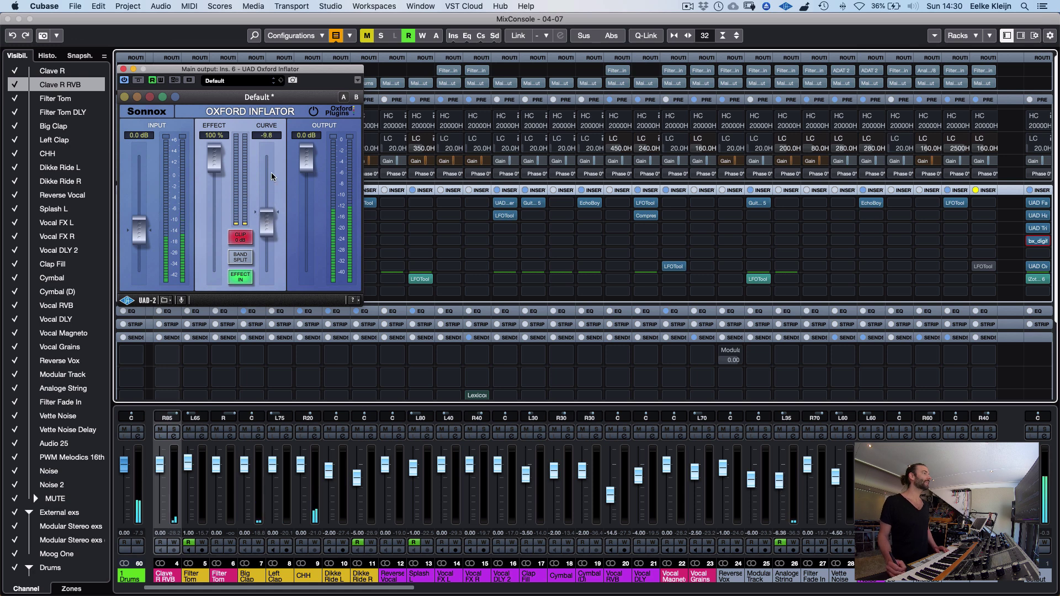
left_click(267, 135)
type("-10")
key("Return")
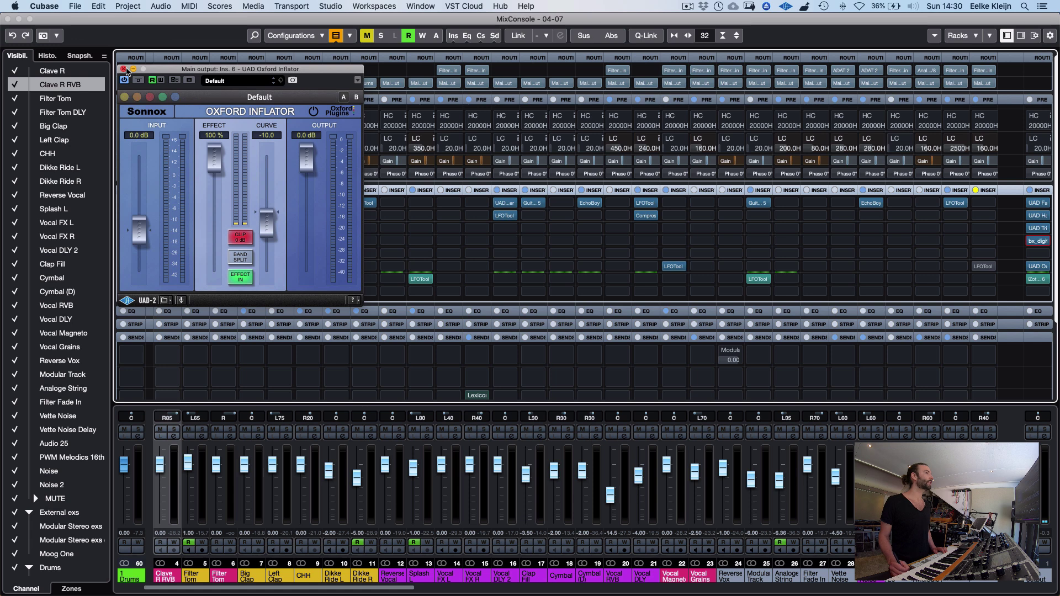
left_click(122, 69)
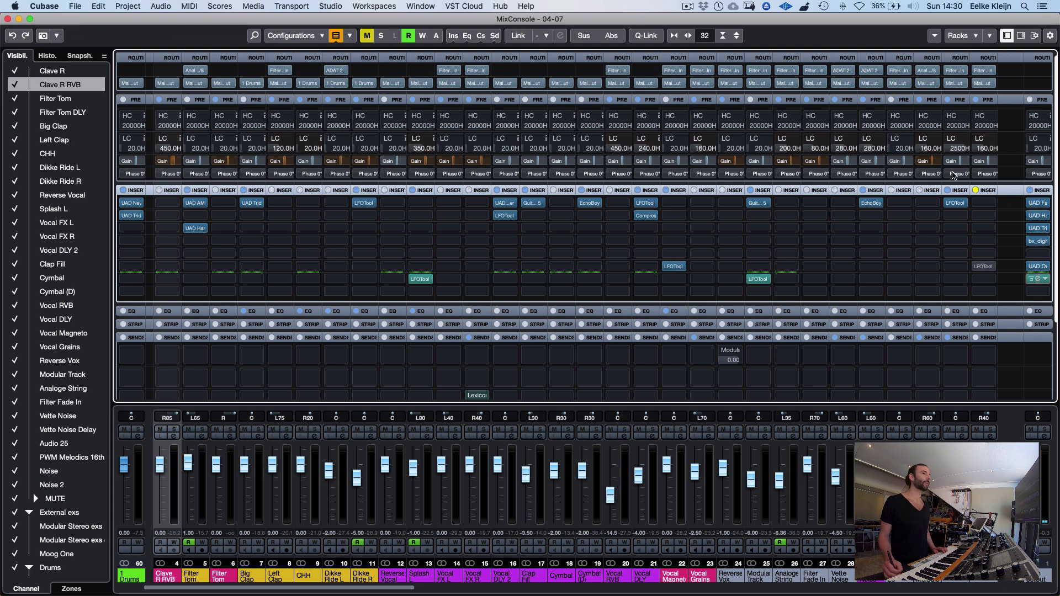
Open the main output's iZotope Ozone 6 insert and play the mix briefly through its Maximizer
left_click(1038, 279)
left_click_drag(668, 200, 416, 107)
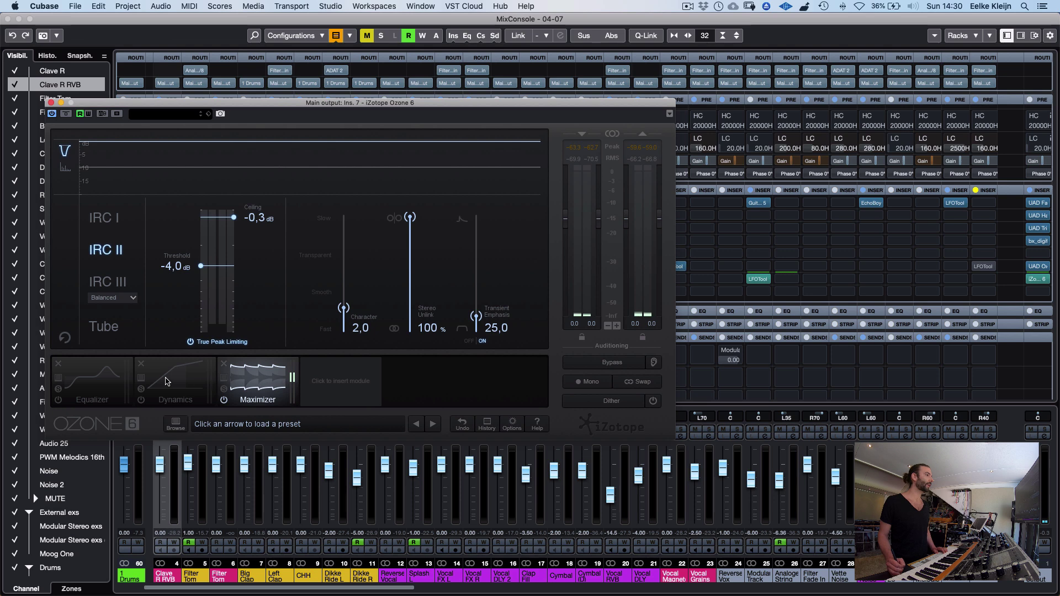
key("space")
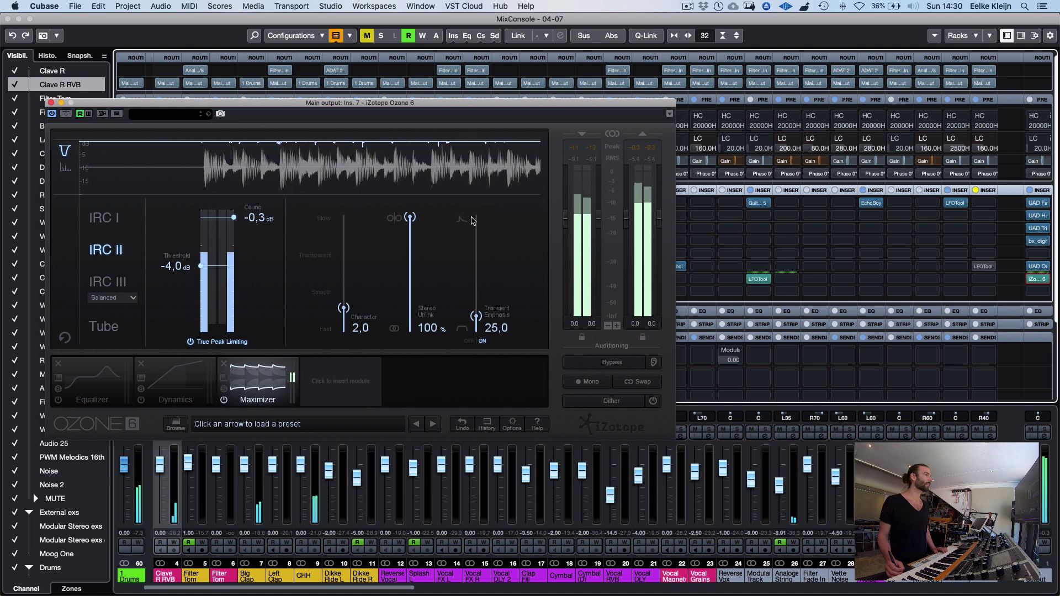
key("space")
Examine the Ozone 6 Maximizer's Ceiling and Stereo Unlink settings
double_click(260, 219)
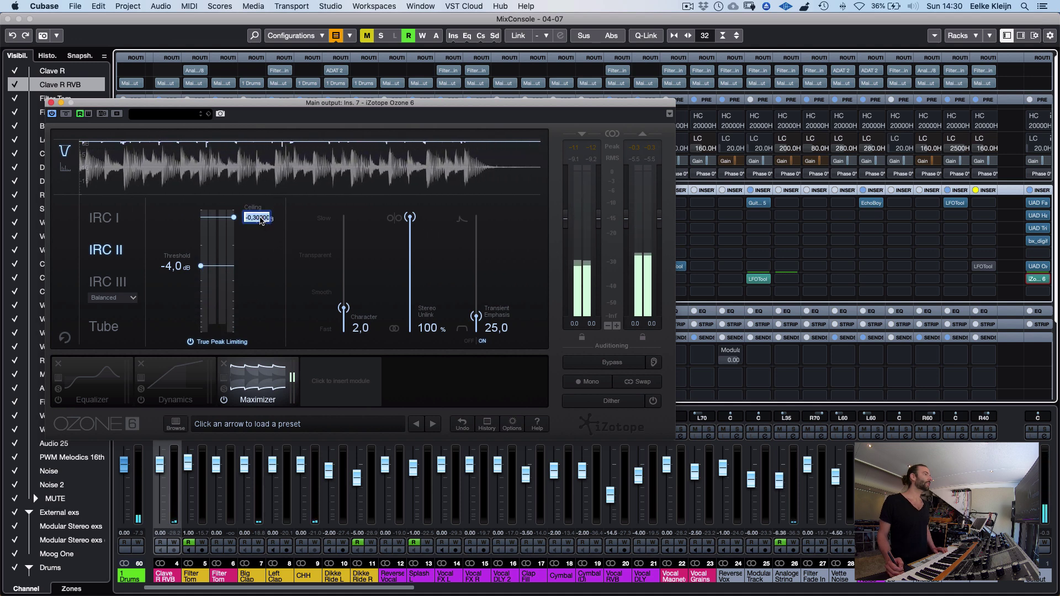
left_click(364, 191)
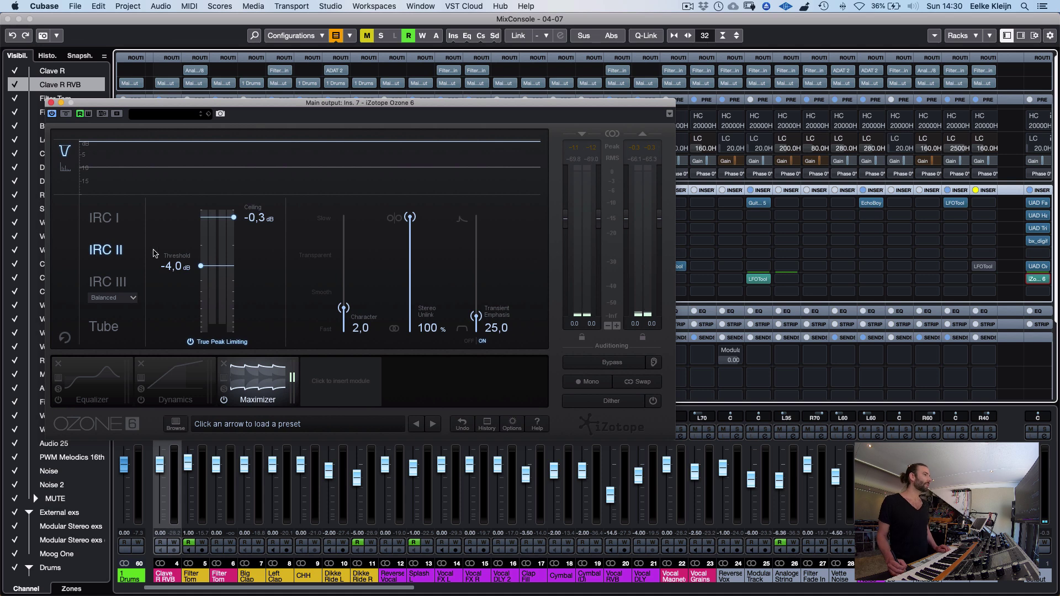
left_click_drag(410, 219, 409, 198)
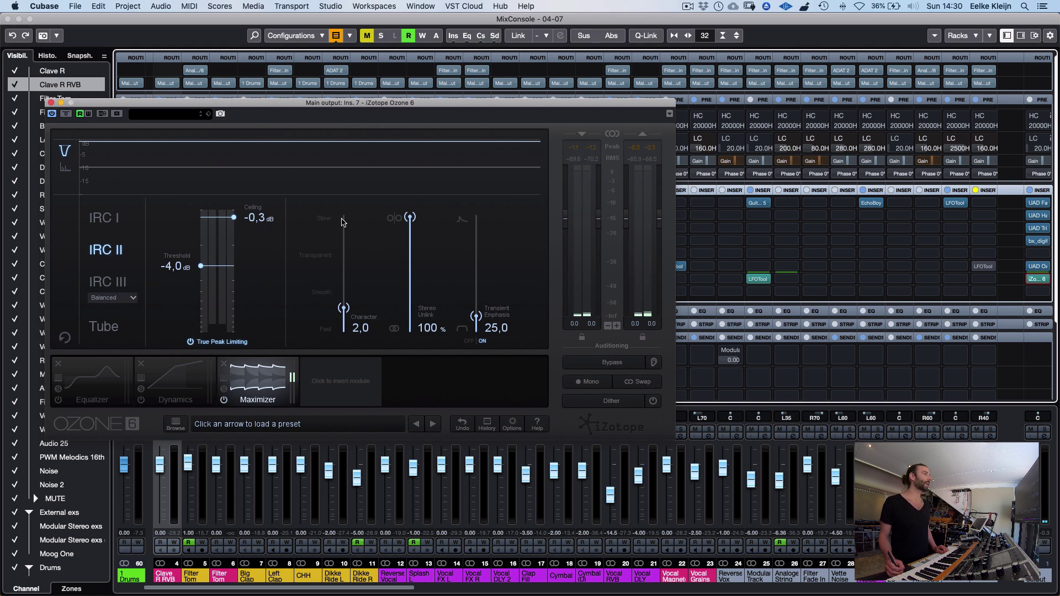
Bring up the project window beside Ozone 6 and play the track from about bar 134 to watch the limiting
key("F3")
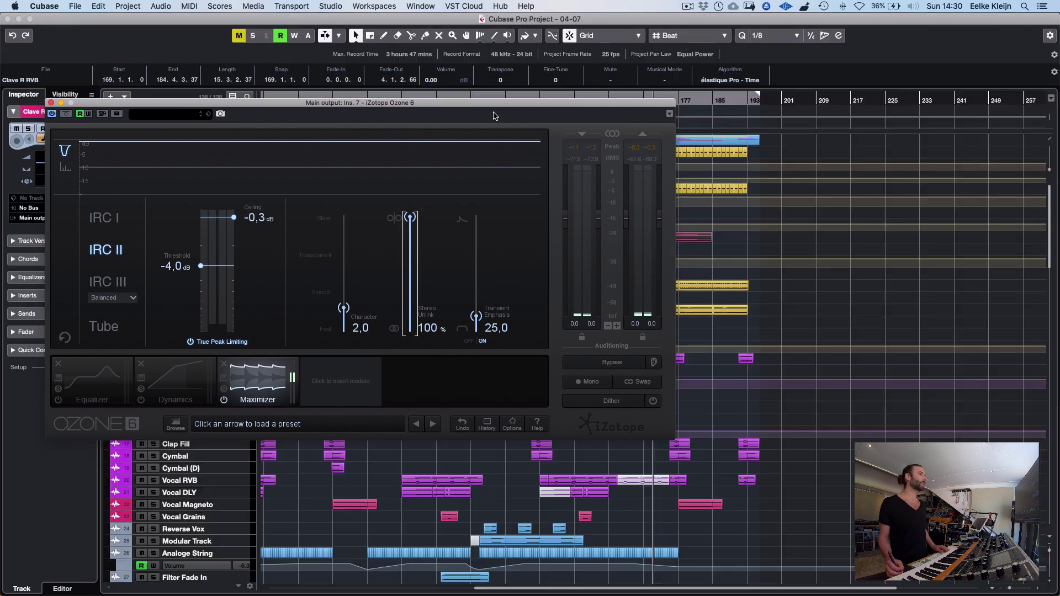
left_click_drag(506, 105, 374, 139)
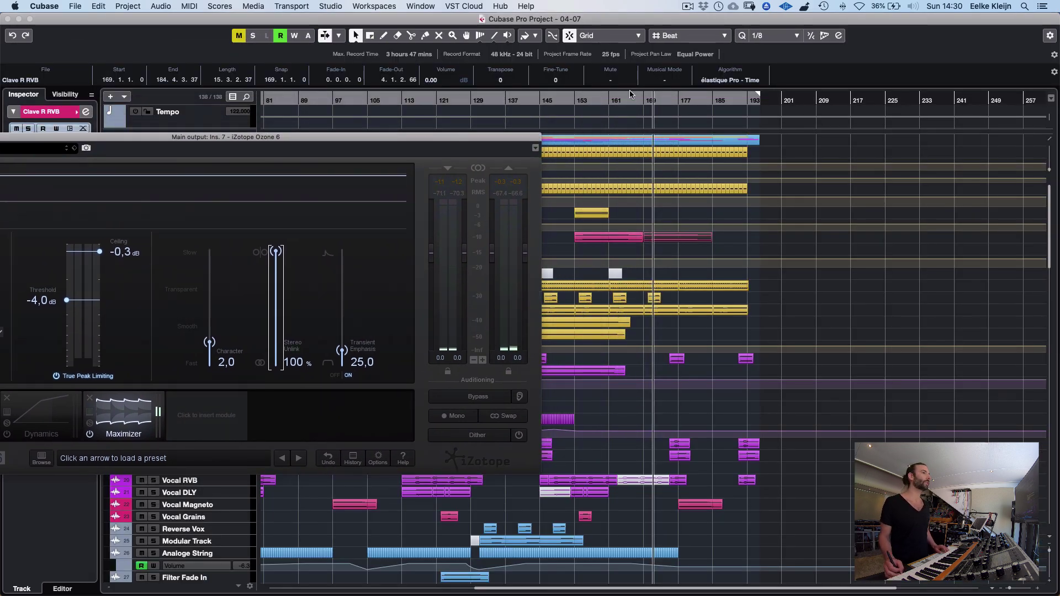
left_click_drag(471, 137, 925, 138)
left_click(492, 102)
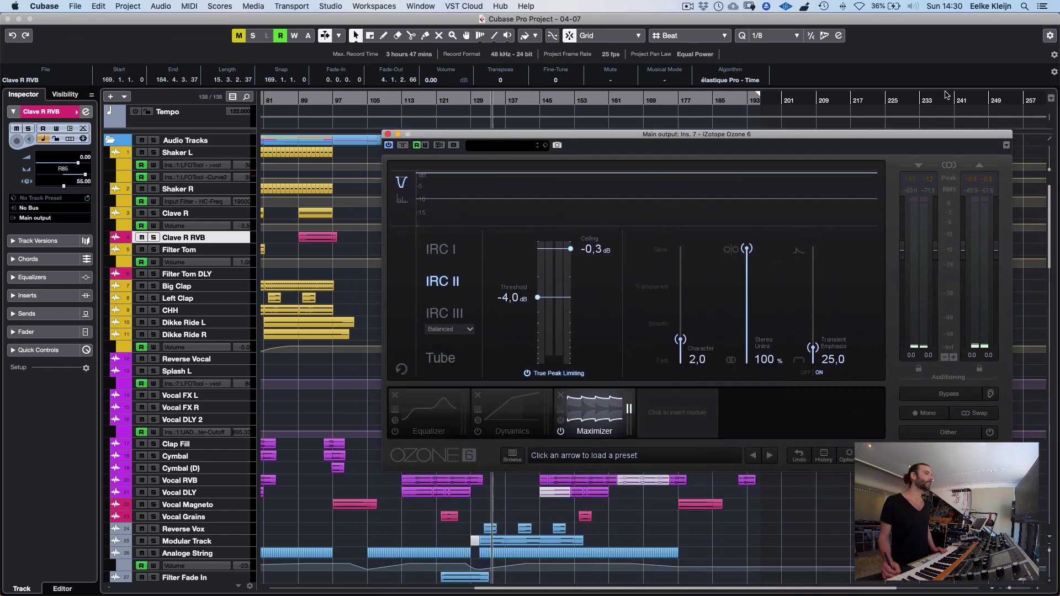
key("space")
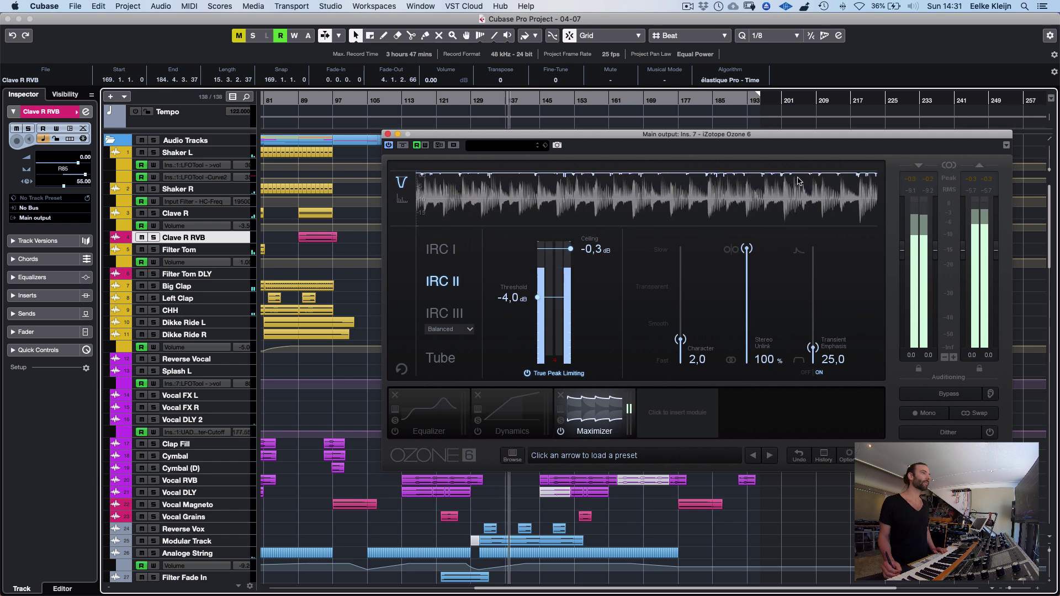
key("space")
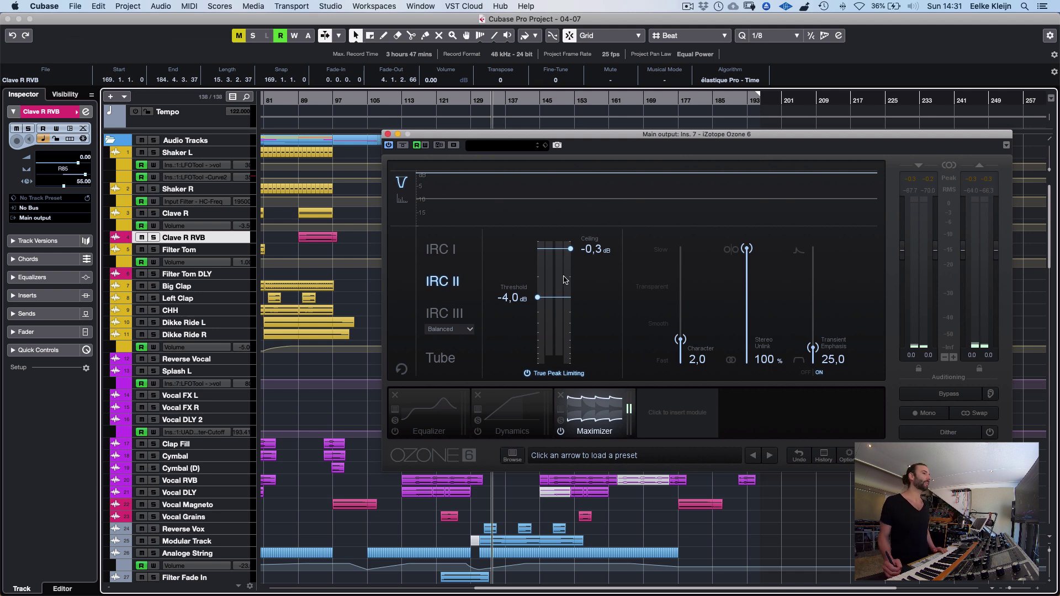
Play the section from about bar 134 once more, close Ozone 6 and go back to the arrangement's beginning
key("space")
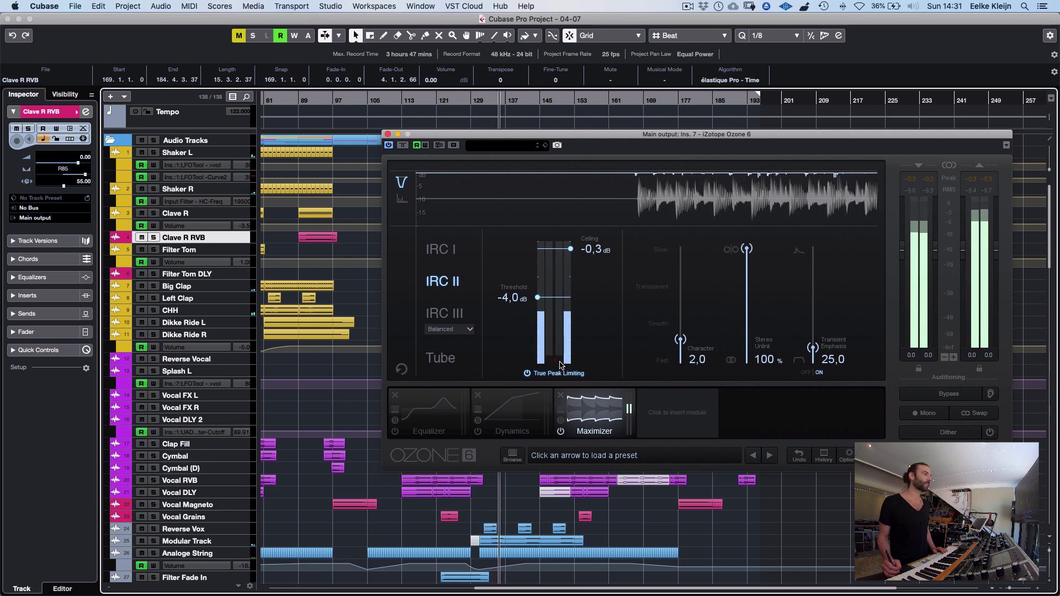
key("space")
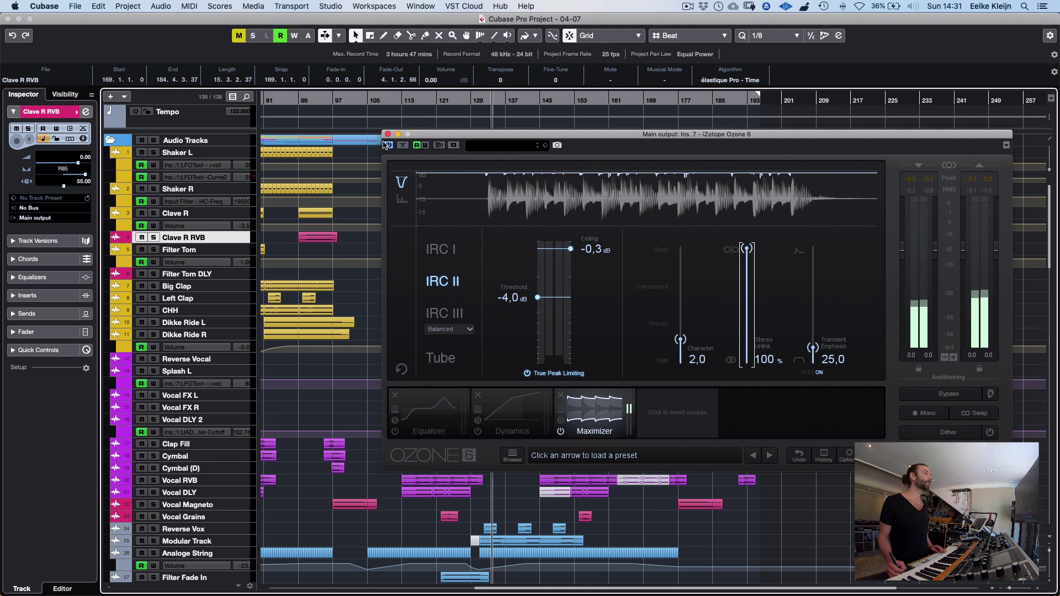
left_click(389, 136)
scroll(779, 264, "left", 10)
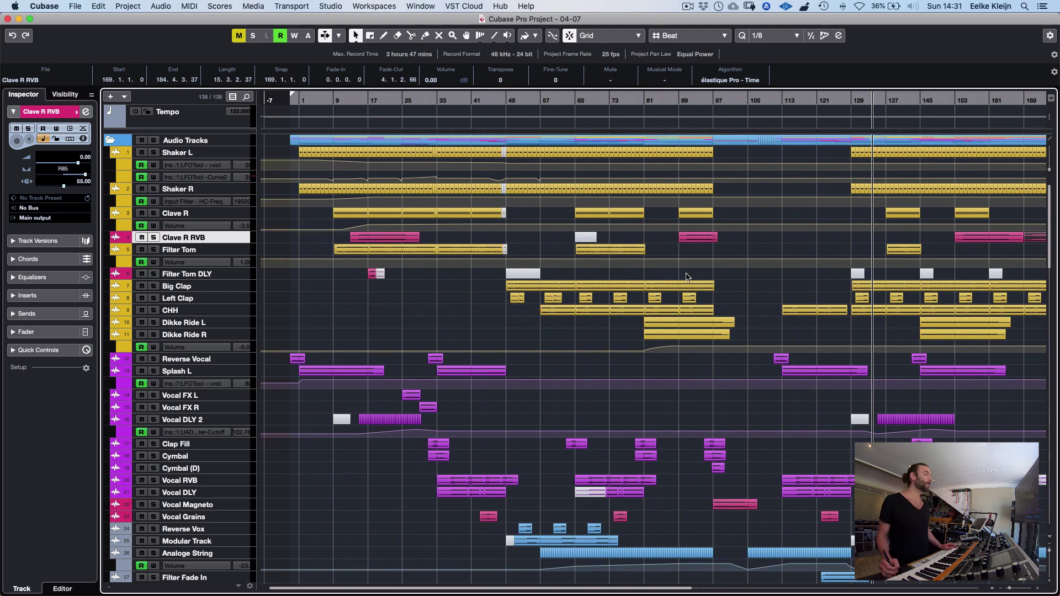